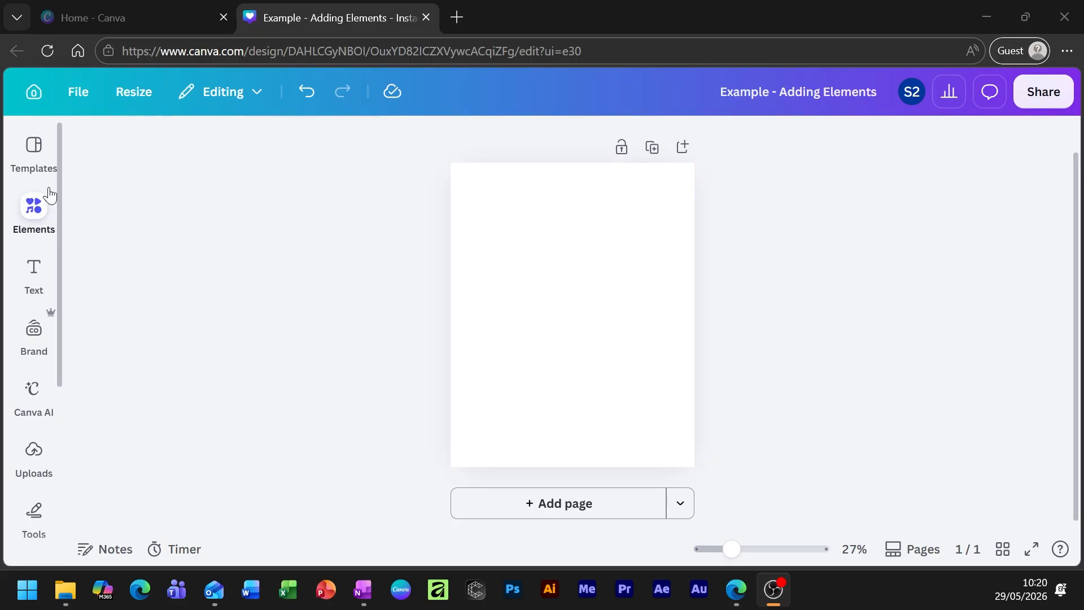
Search the elements for "squ", add the suggested Rectangle shape and place it centred in the upper part of the page.
click(35, 212)
click(97, 133)
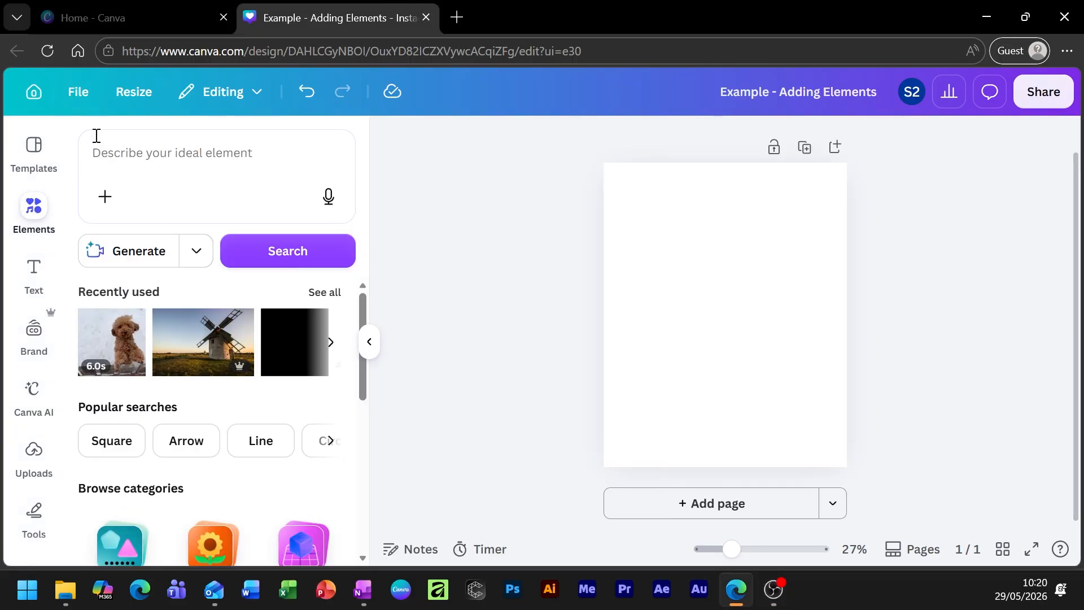
click(175, 166)
text(squ)
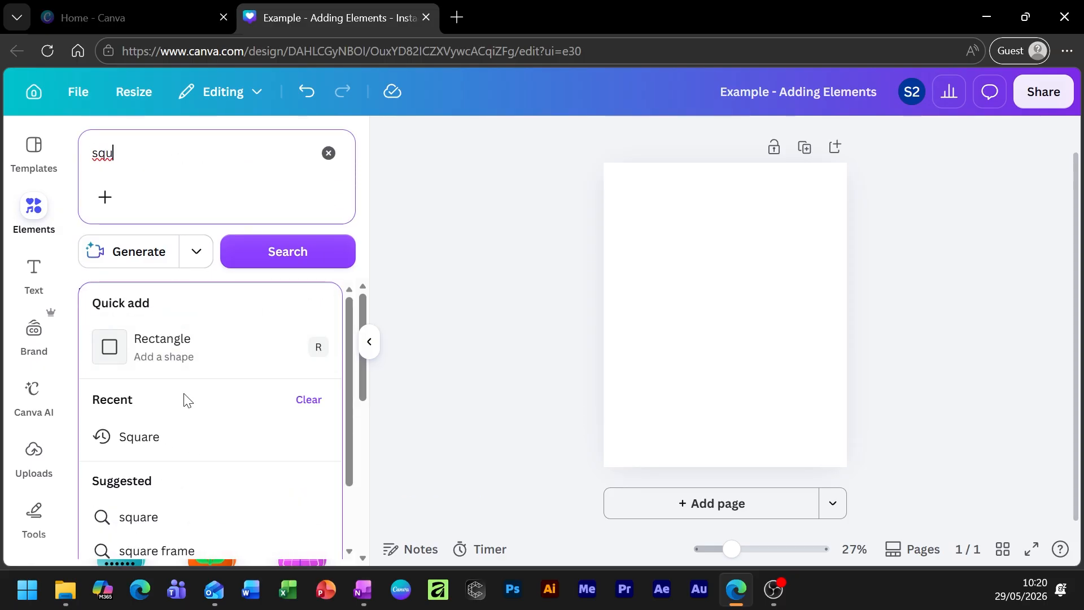
click(185, 346)
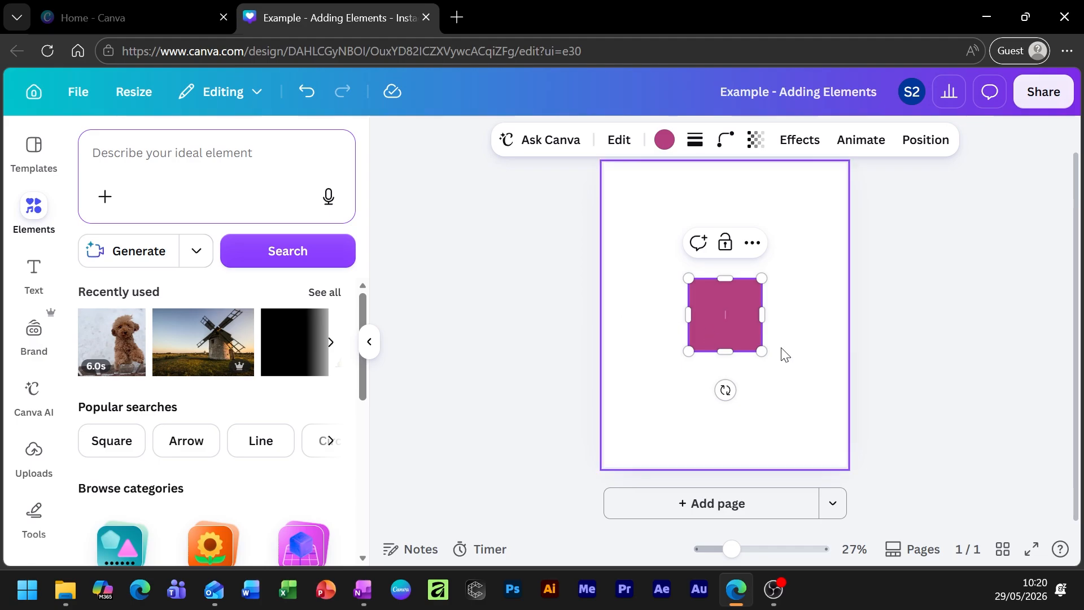
click(793, 394)
drag(713, 311, 728, 224)
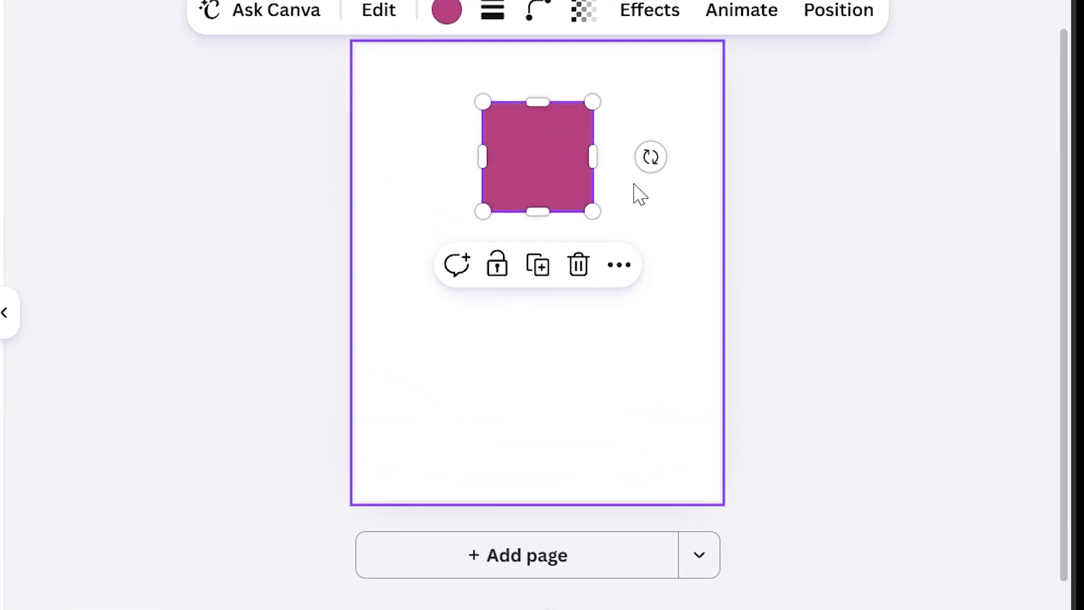
Add another square in the lower part of the page and a circle to its upper right.
click(550, 355)
key(r)
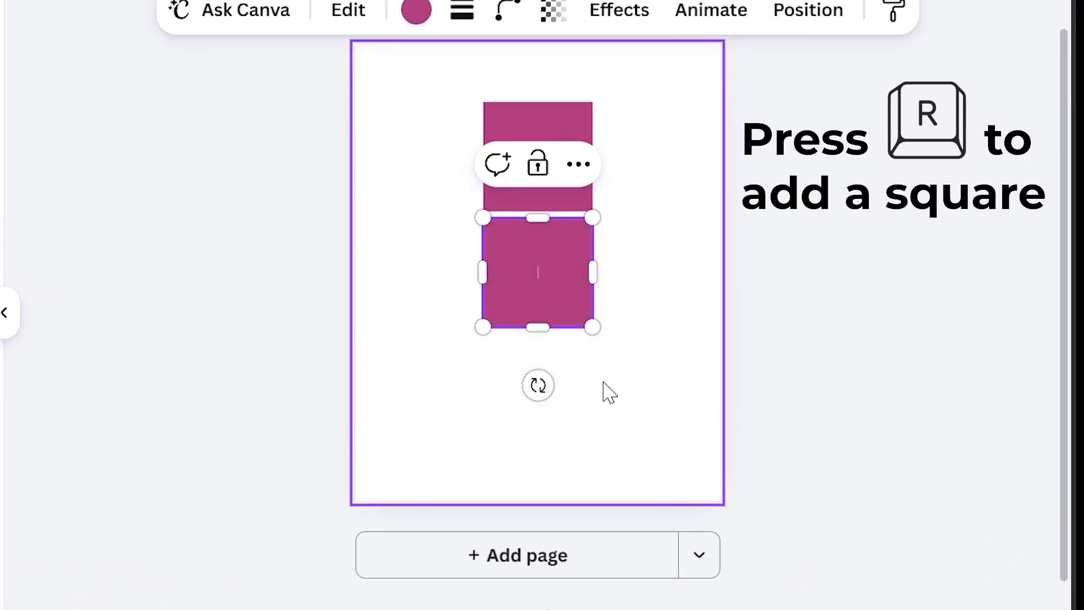
drag(552, 290, 524, 404)
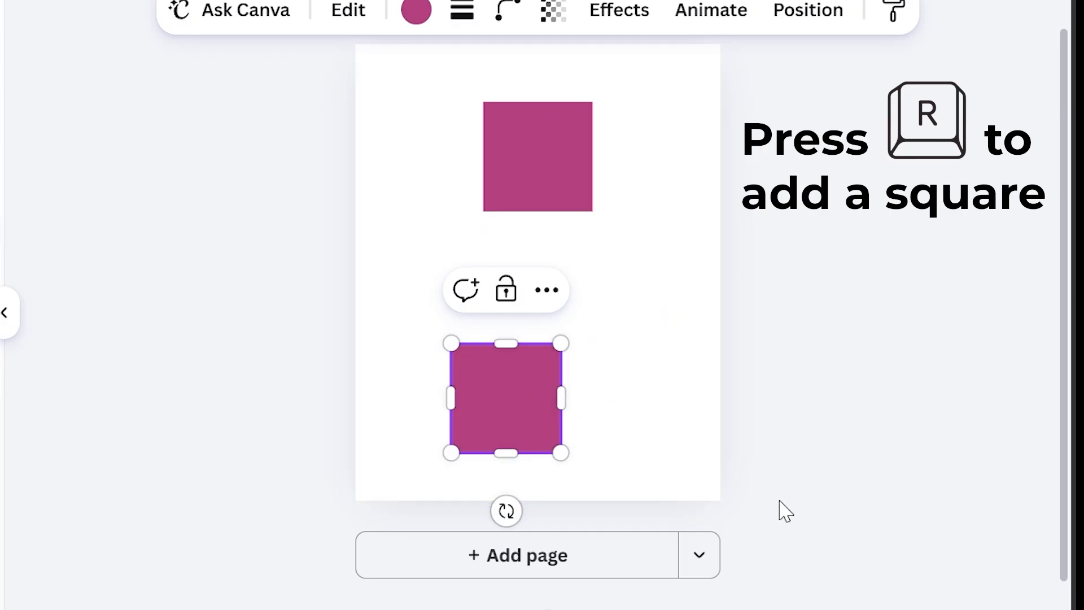
click(633, 335)
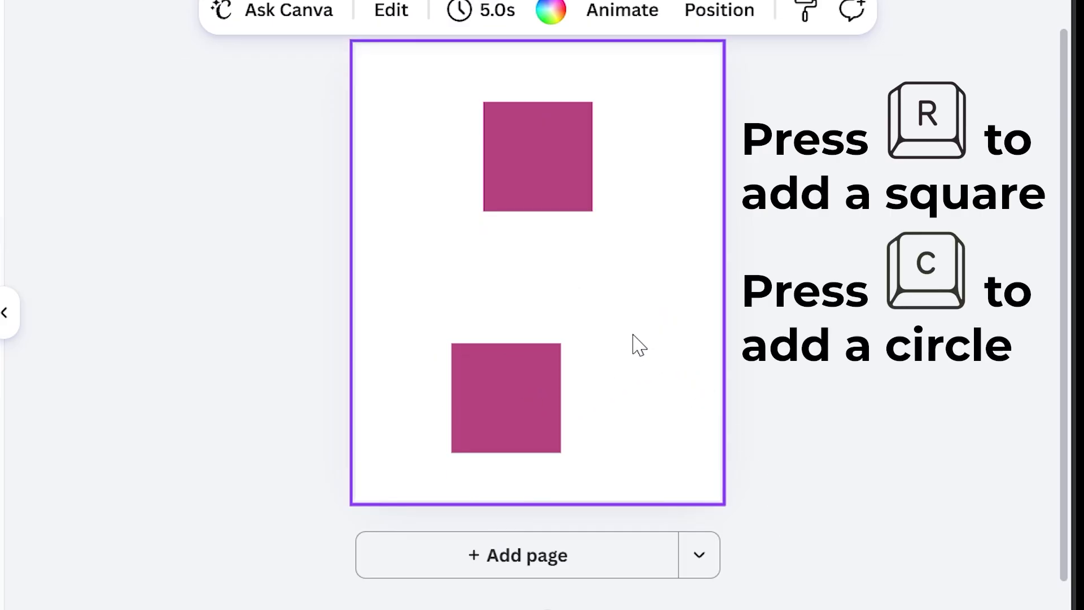
key(c)
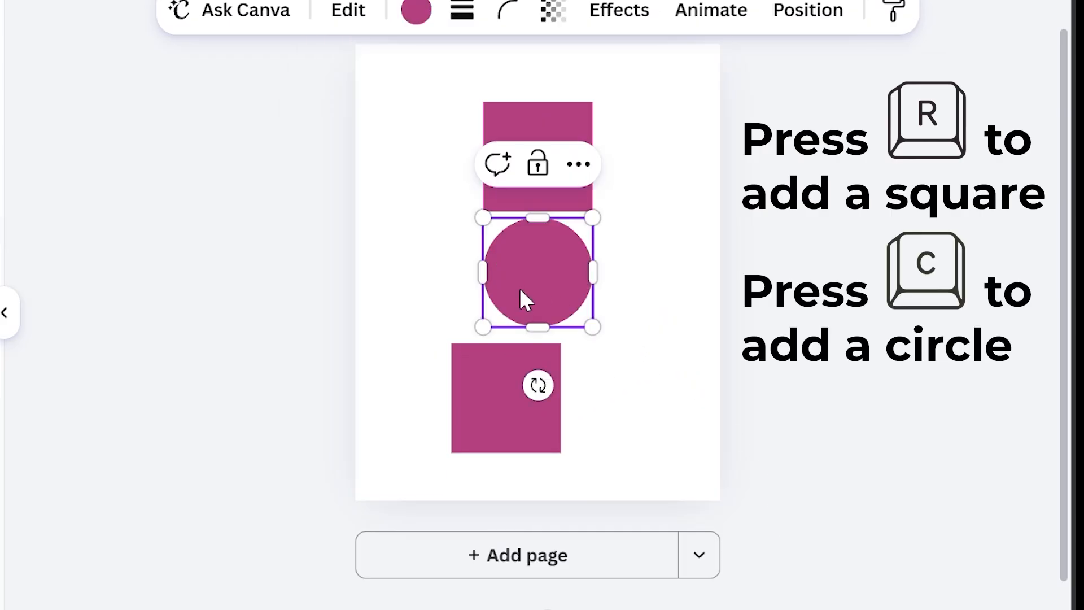
drag(552, 310, 655, 332)
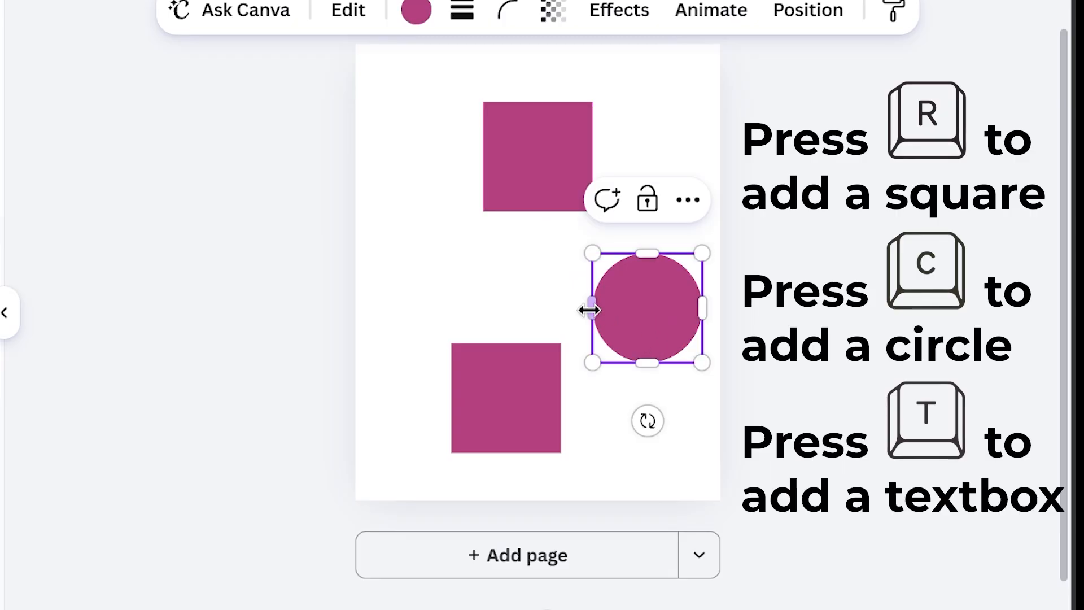
Add a text box to the left of the circle and enlarge it to about font size 48.3.
key(t)
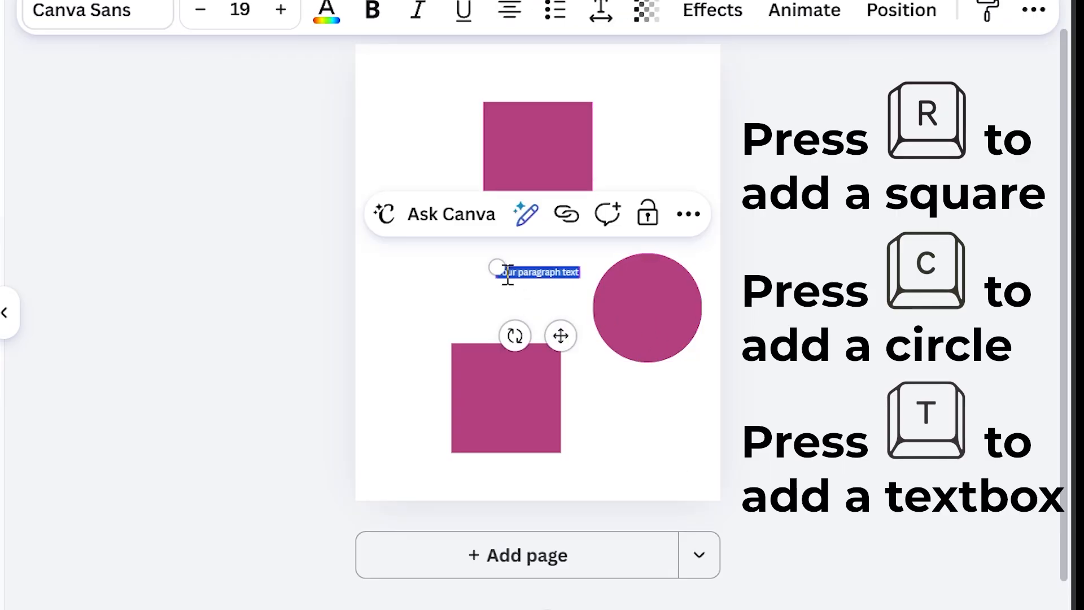
drag(494, 266, 376, 246)
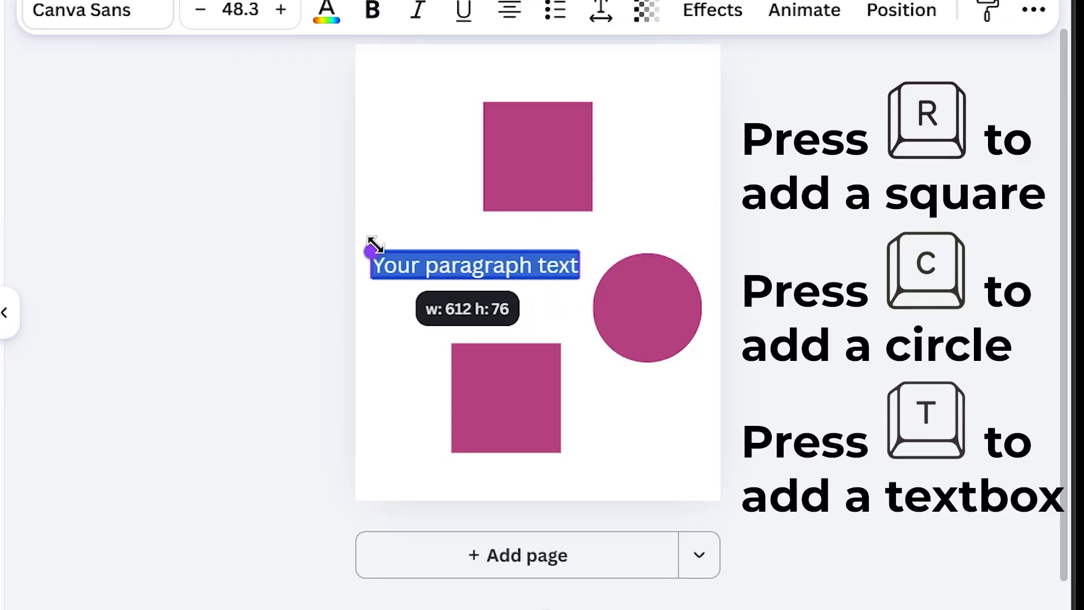
click(661, 424)
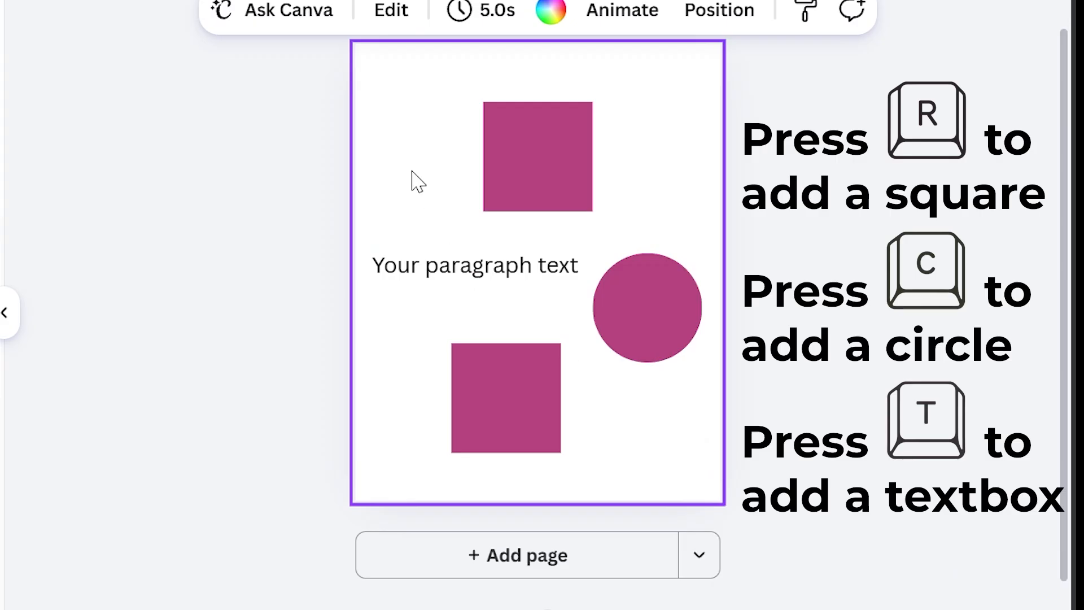
Delete the upper square and move the text box into its place, enlarged to about font size 68.2.
click(545, 172)
key(Delete)
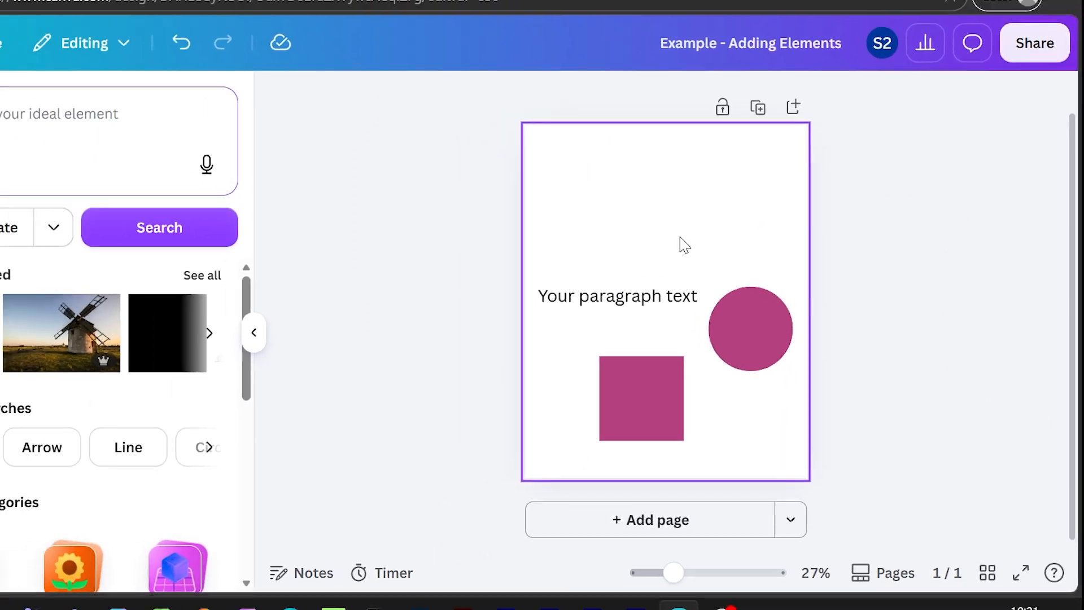
drag(617, 289, 616, 280)
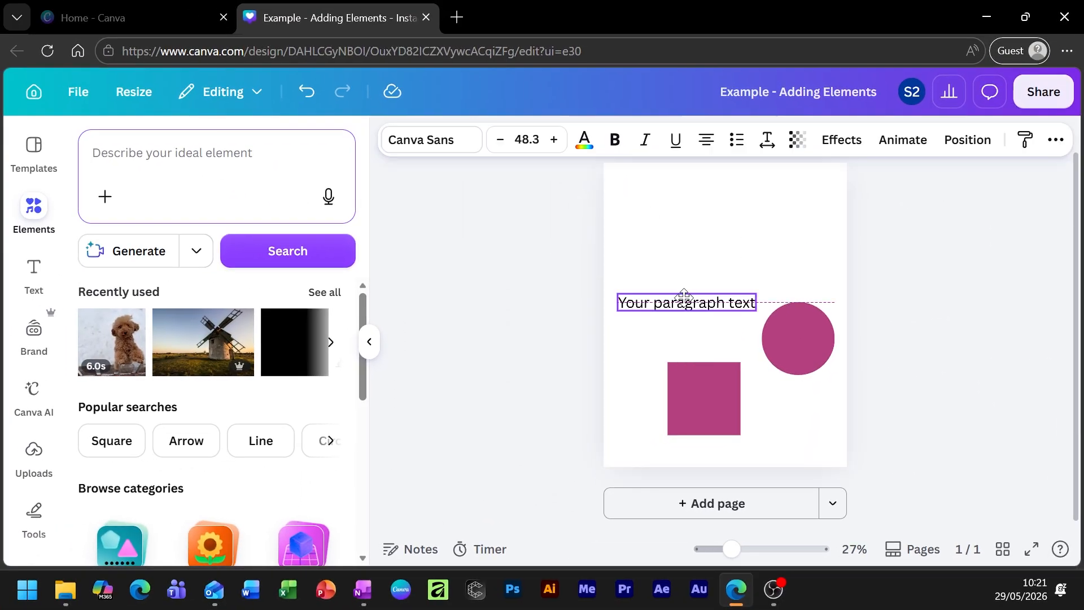
drag(684, 297, 706, 239)
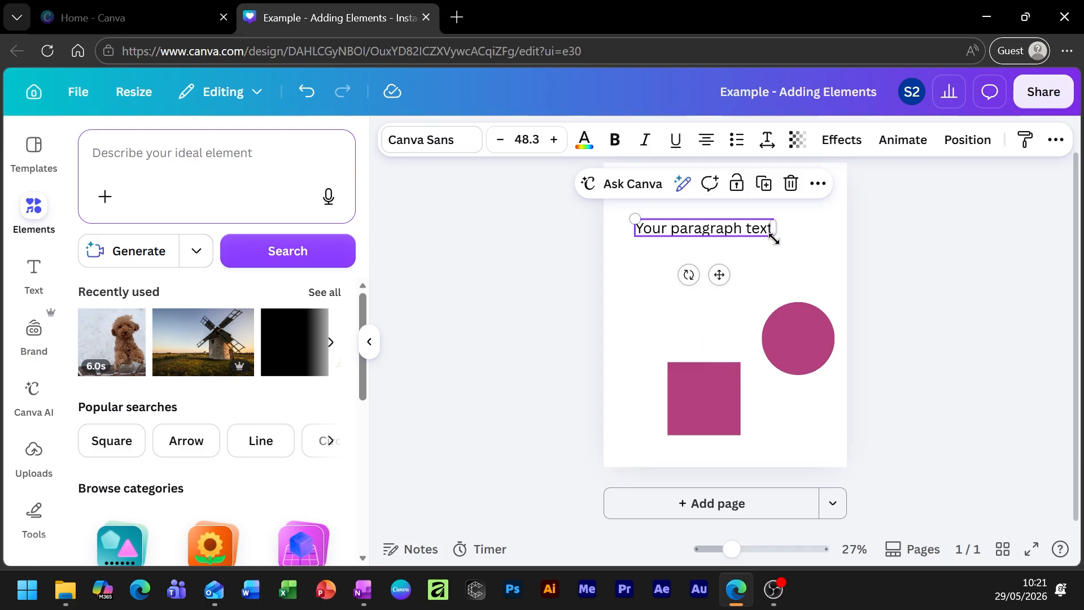
drag(773, 237, 820, 263)
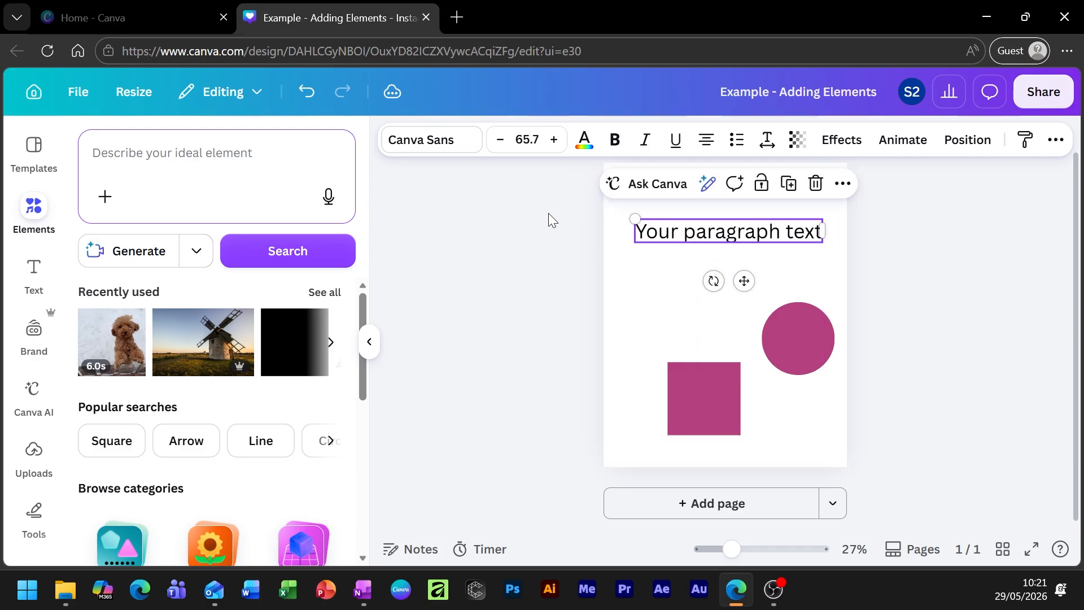
drag(636, 218, 627, 214)
click(714, 451)
Move the square and the circle up so they sit side by side beneath the text.
drag(709, 411, 677, 320)
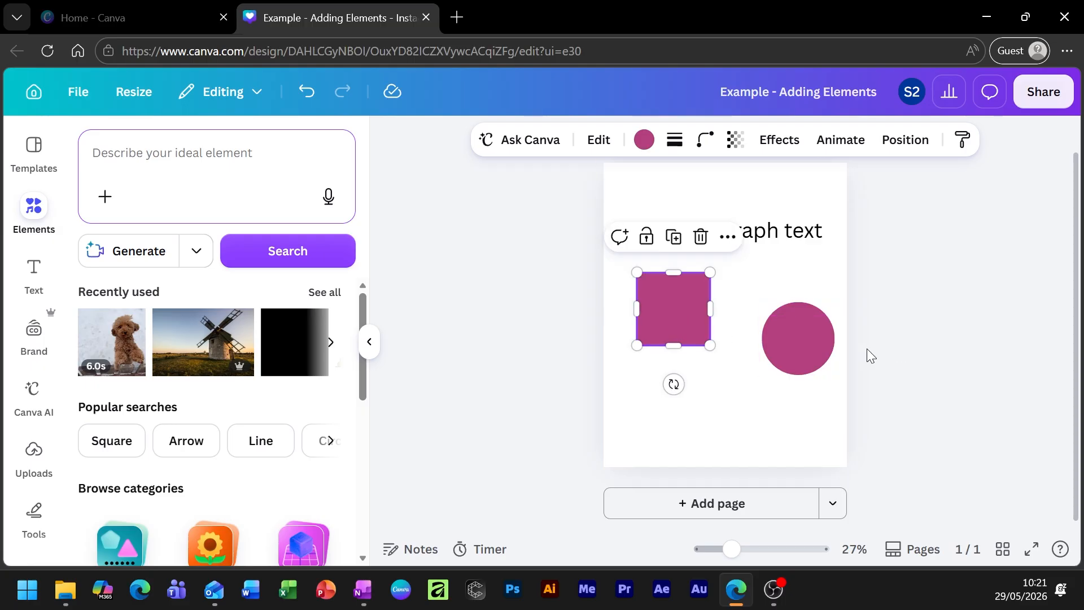
drag(814, 348, 793, 335)
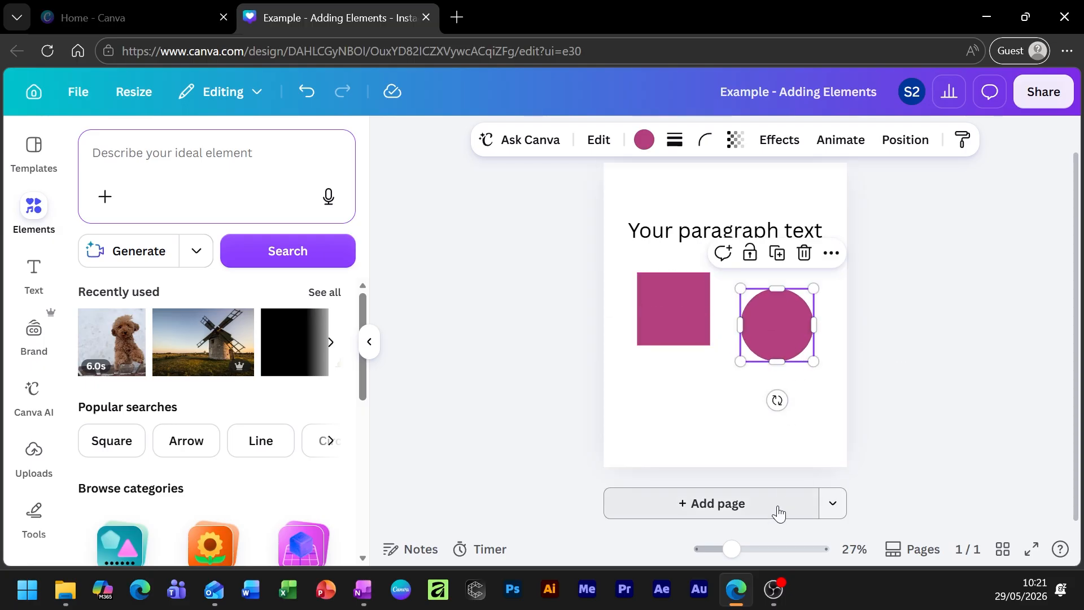
click(640, 422)
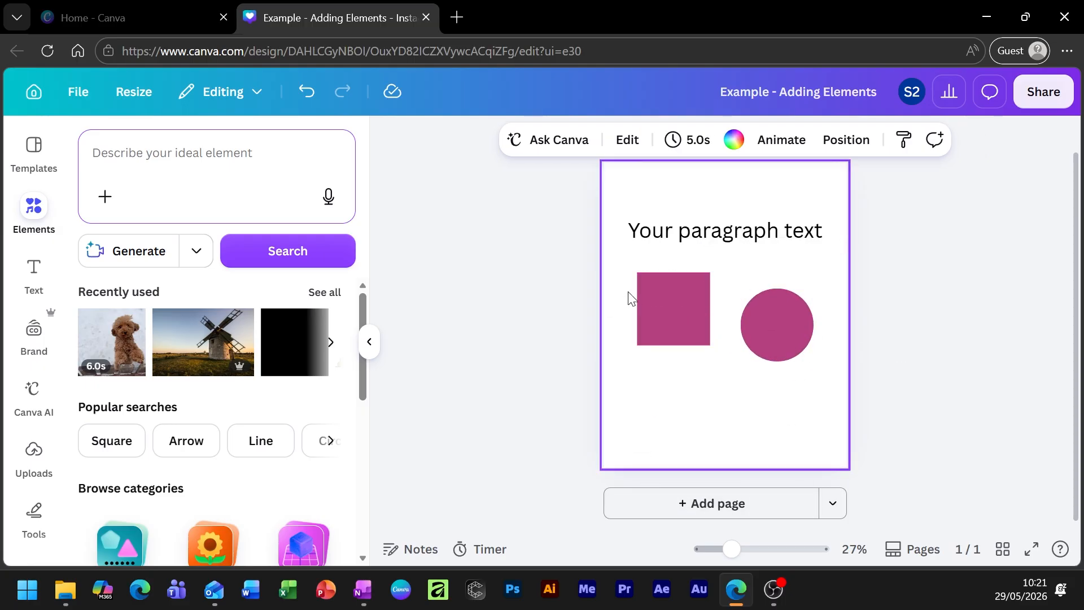
Open the font options for the text box and examine the font search with its language and price filters.
click(735, 243)
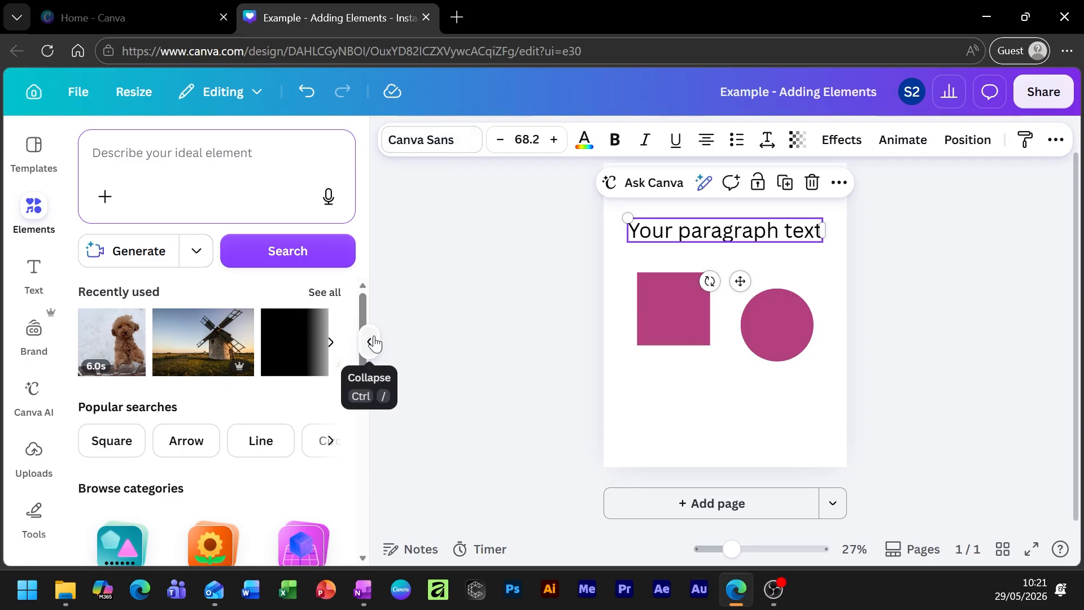
click(374, 343)
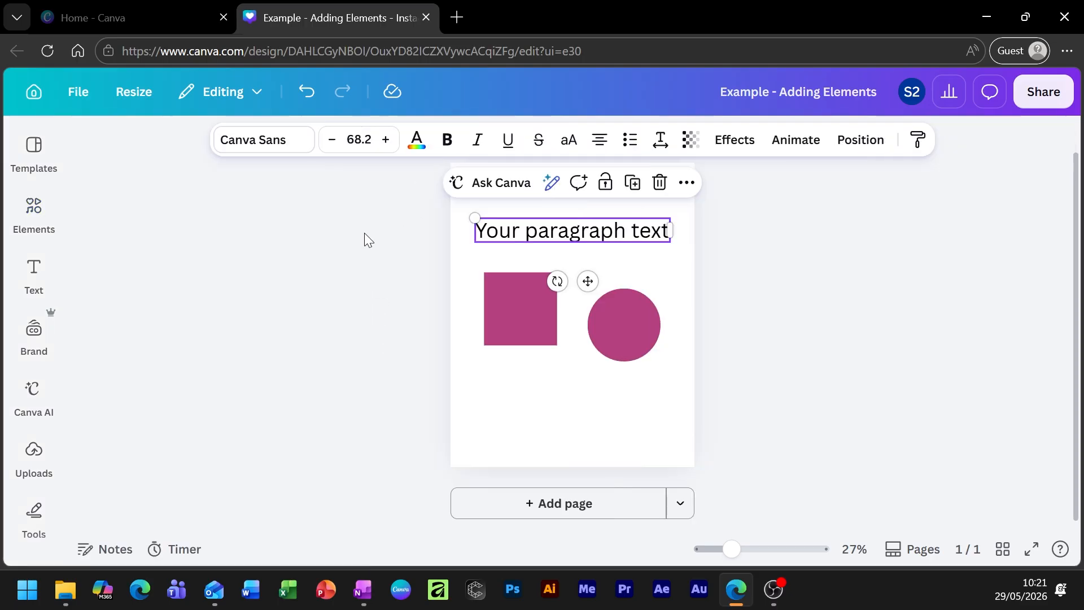
click(267, 145)
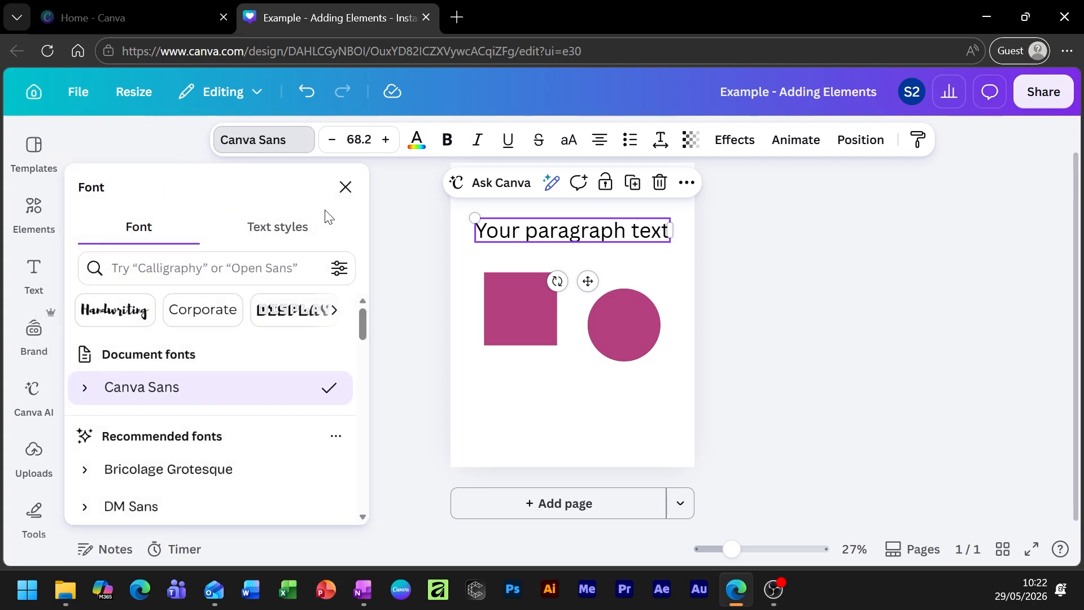
click(246, 270)
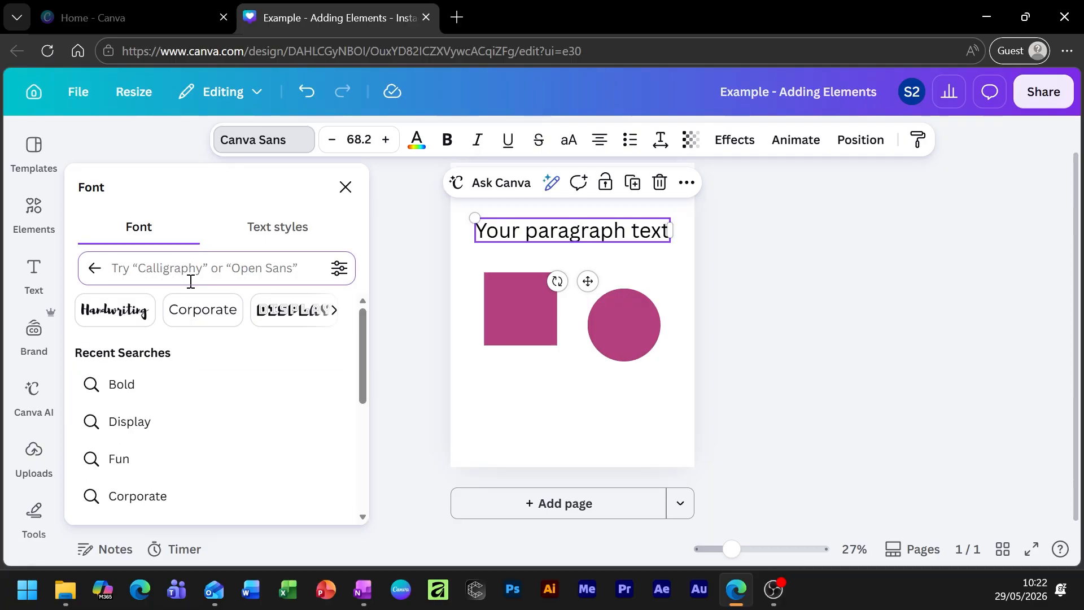
click(339, 269)
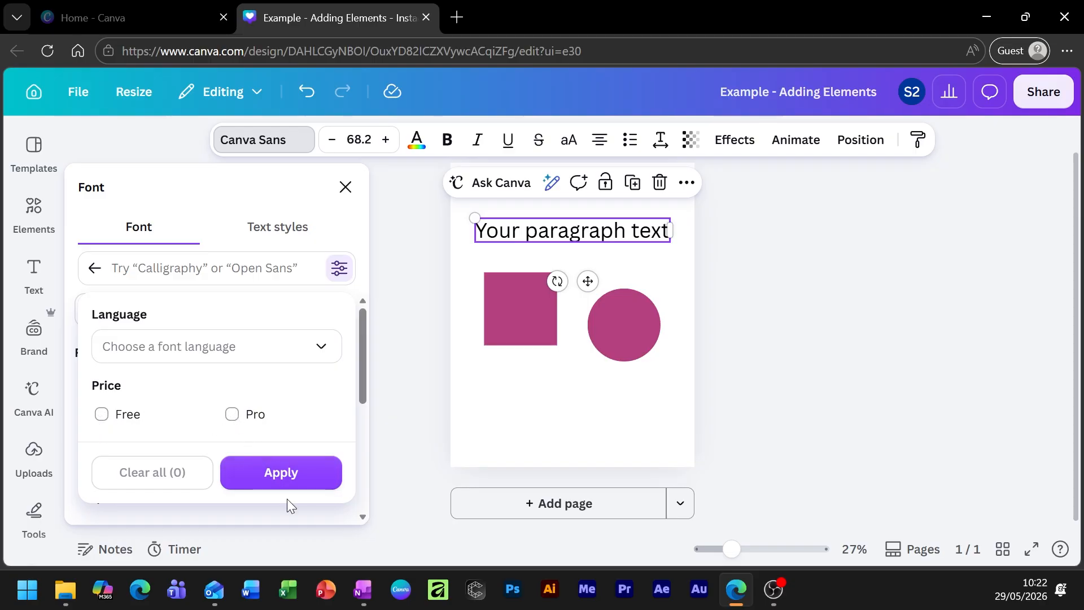
click(338, 269)
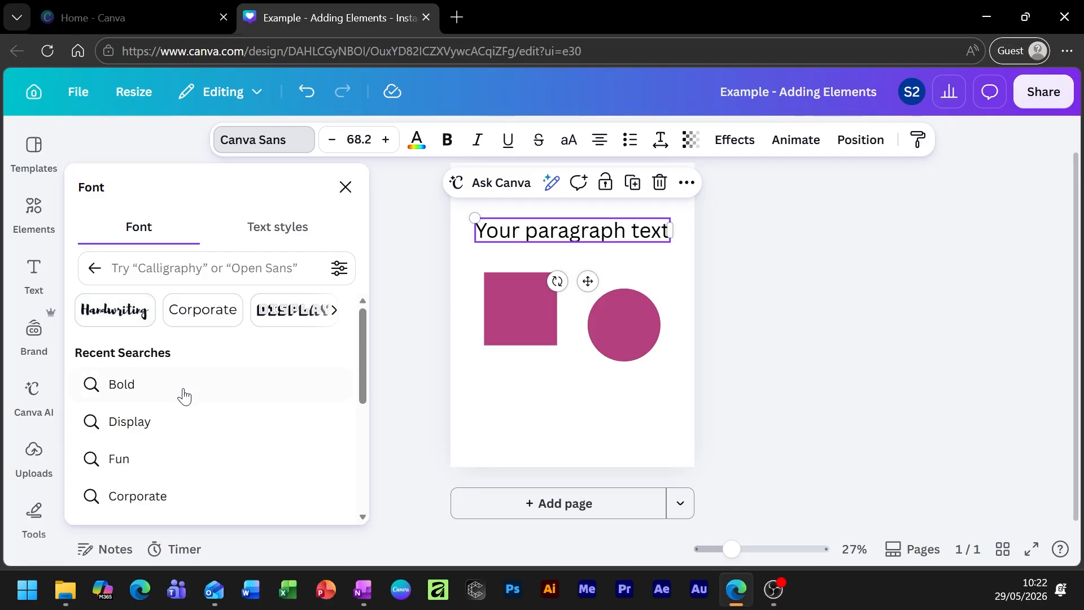
Try the Avallon Caps font from the Handwriting category on the text box, and undo the font change.
click(120, 311)
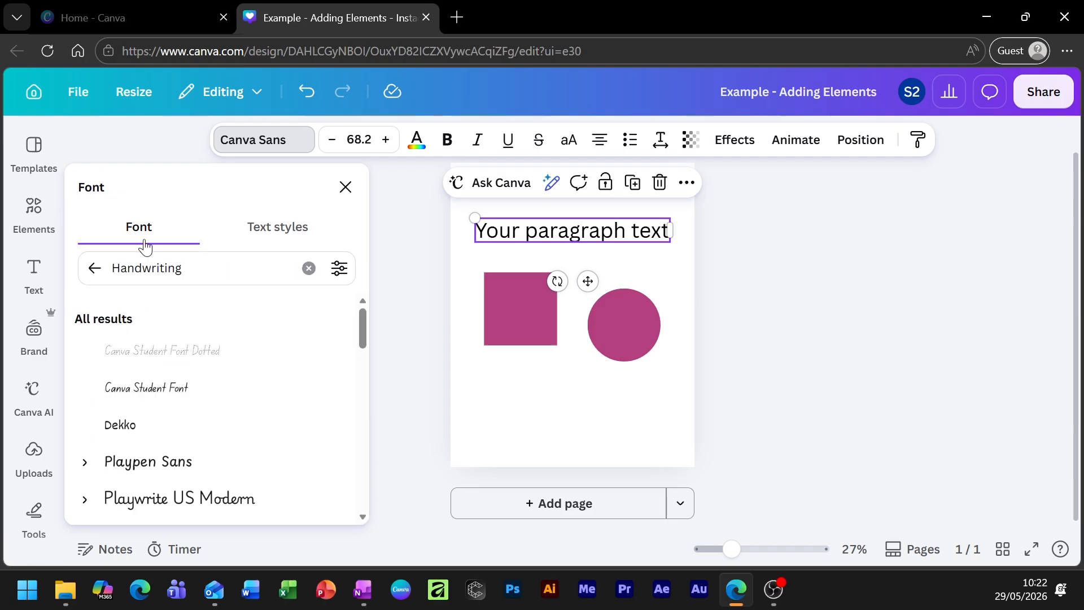
scroll(175, 384, down, 10)
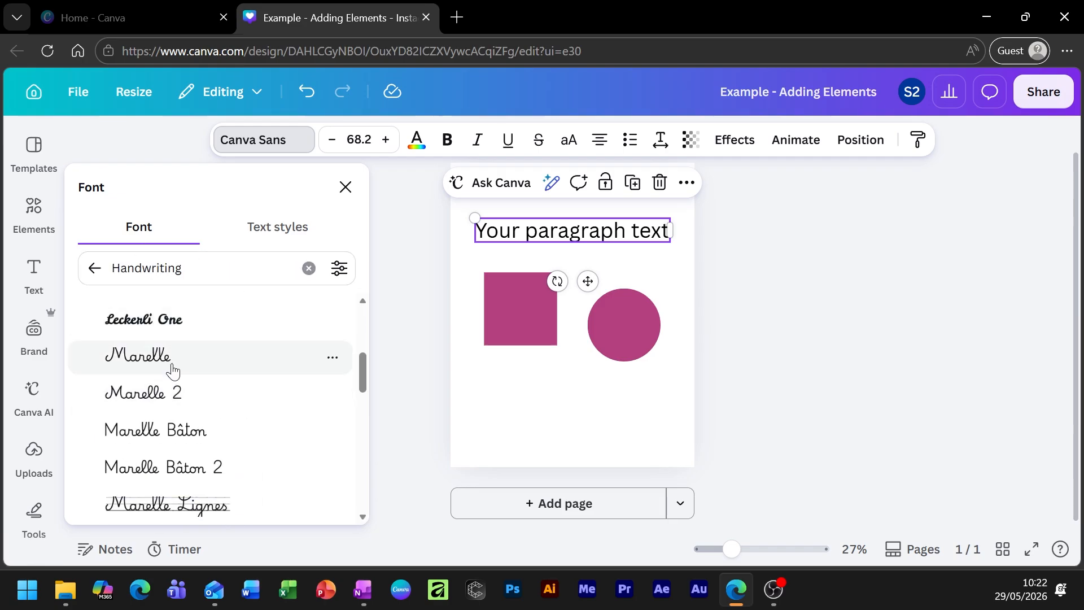
scroll(186, 398, down, 5)
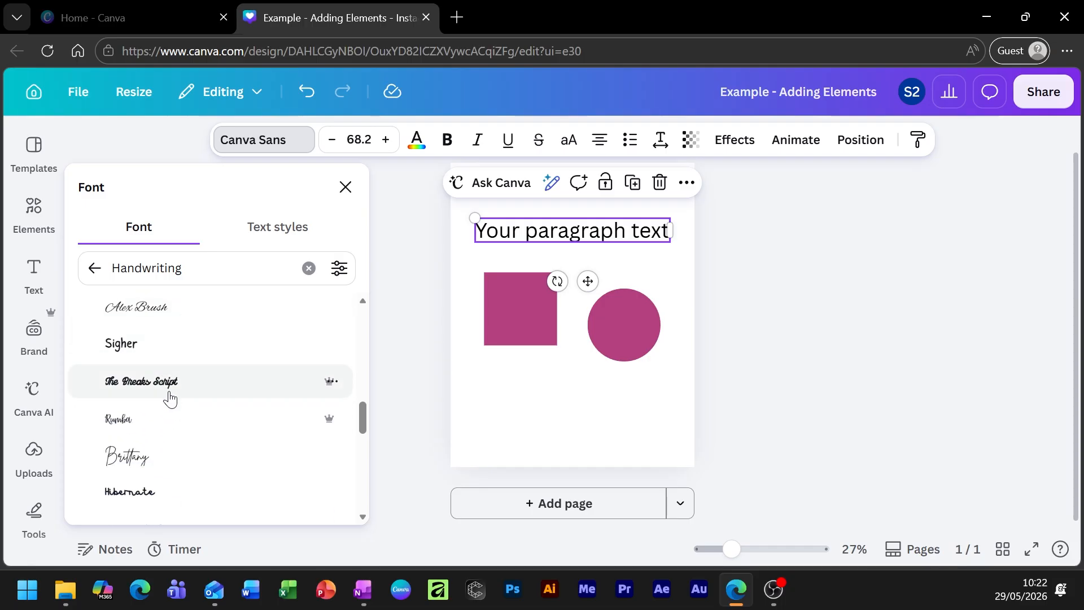
scroll(171, 446, down, 6)
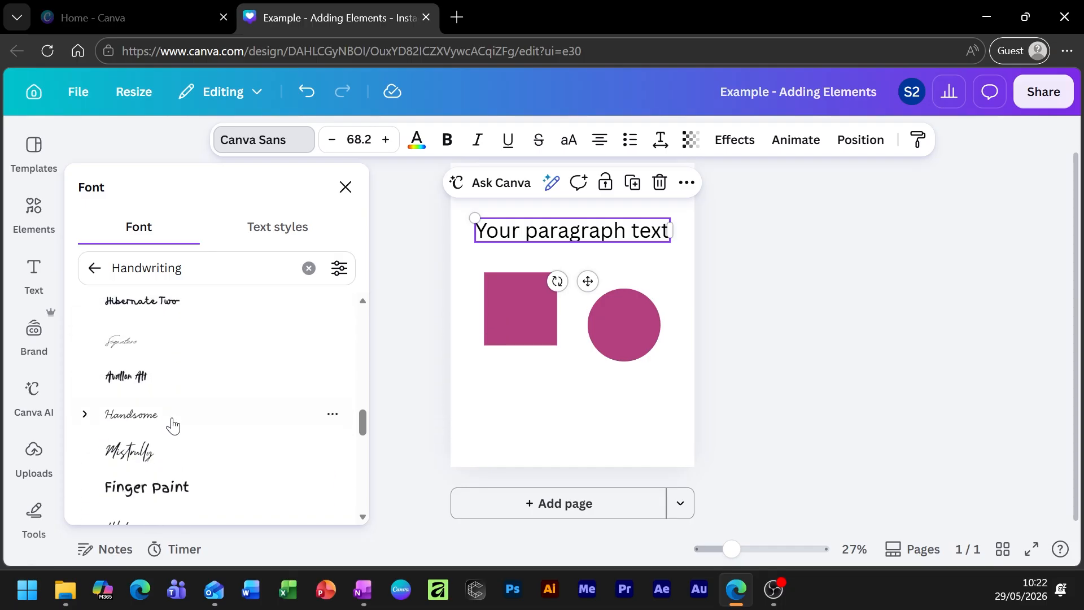
scroll(176, 427, down, 3)
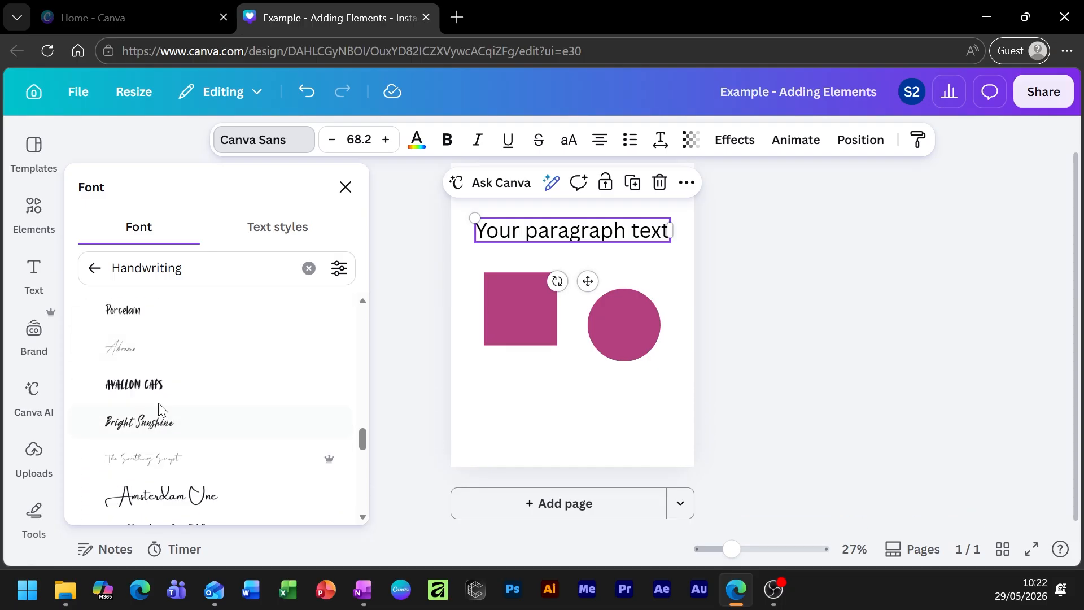
click(152, 384)
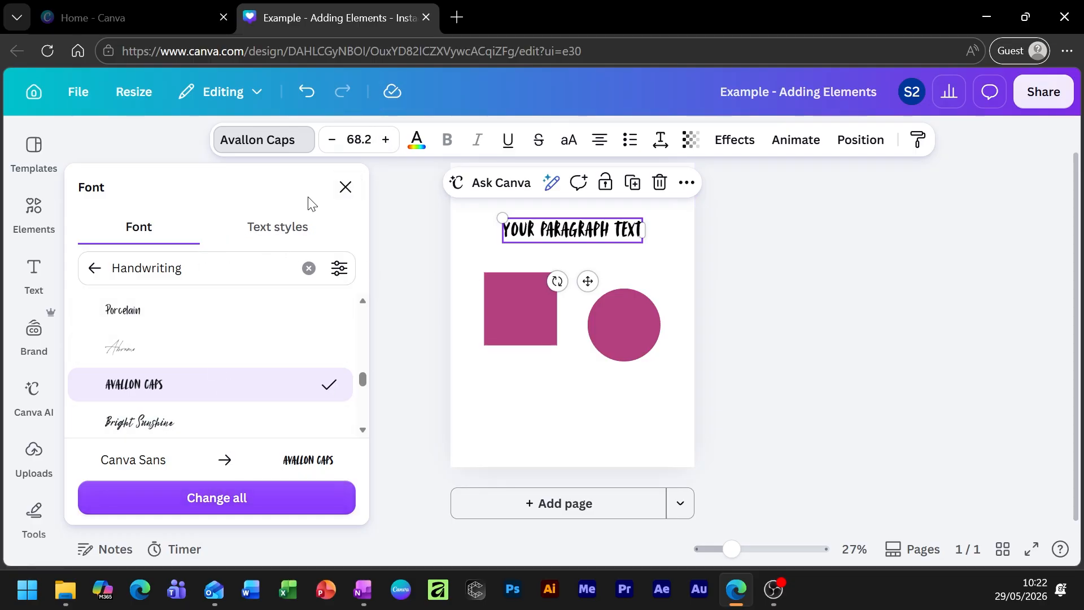
click(345, 187)
key(ctrl+z)
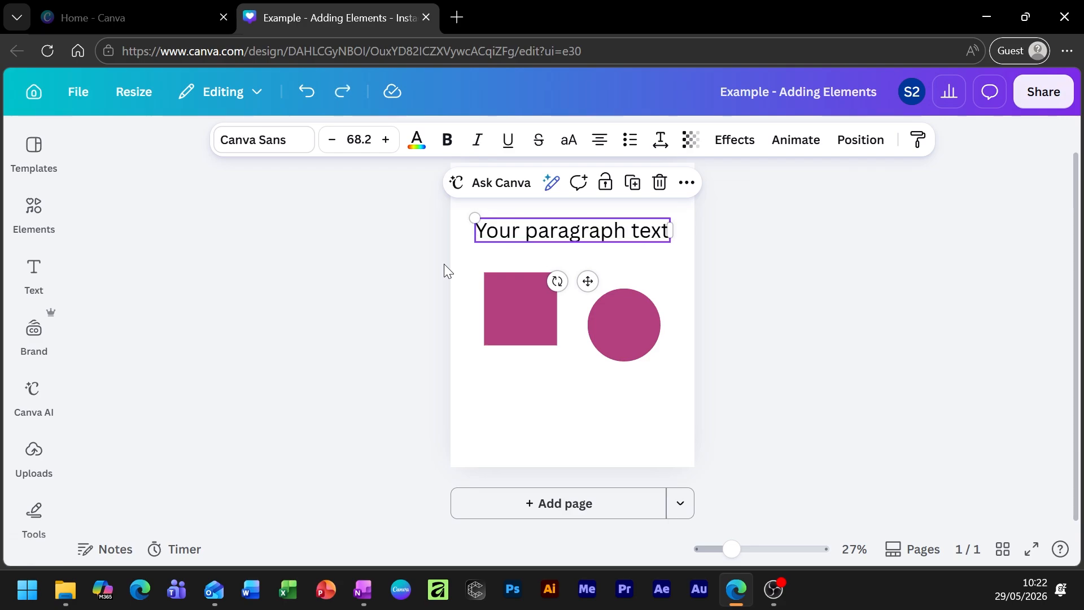
Duplicate the text box twice, stacking both copies below the square and circle, and reselect the original text.
click(573, 410)
click(577, 238)
drag(588, 280, 589, 437)
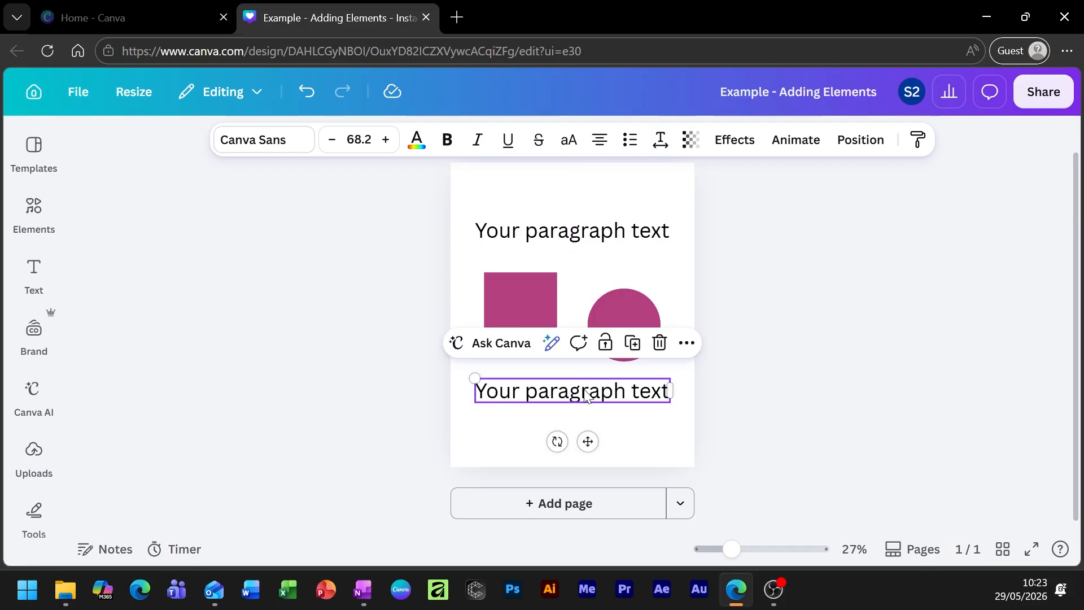
key(ctrl+d)
drag(589, 442, 589, 477)
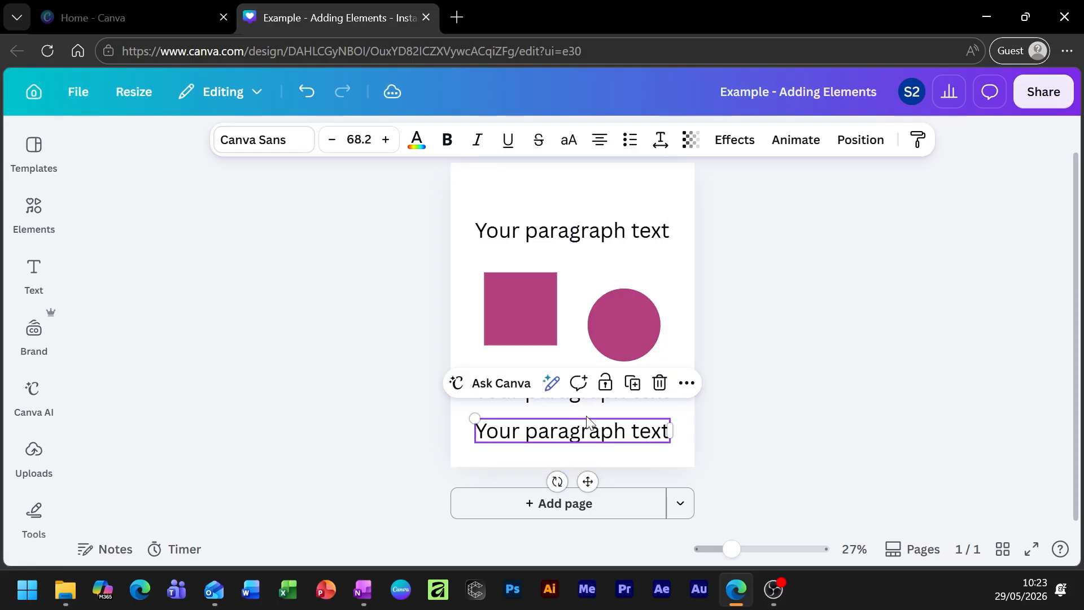
click(502, 241)
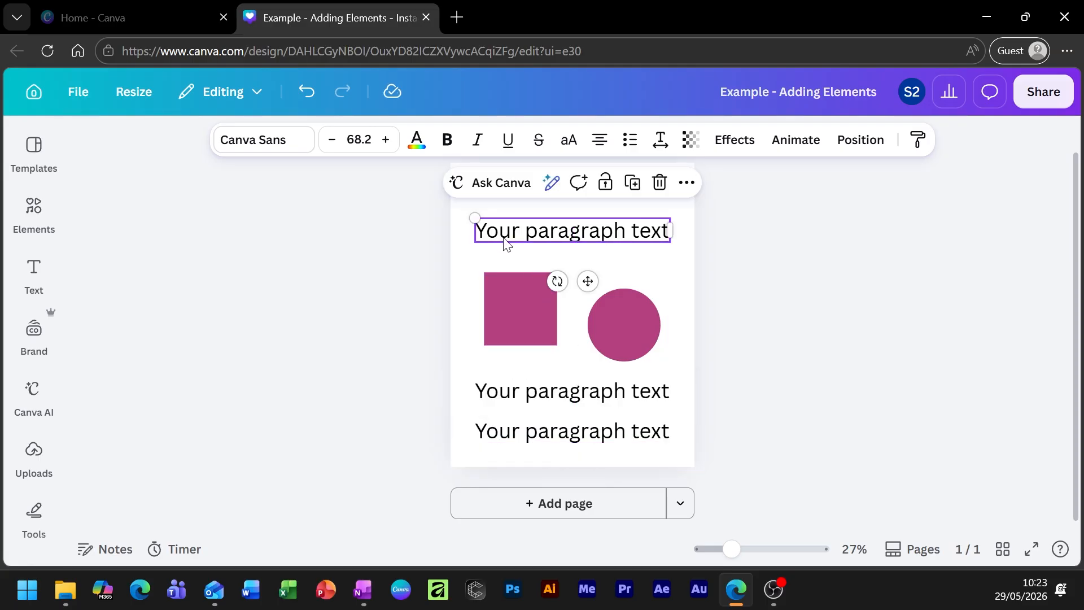
Set the top text box's font to Finger Paint from the Handwriting category and apply it to all text in the design.
click(254, 144)
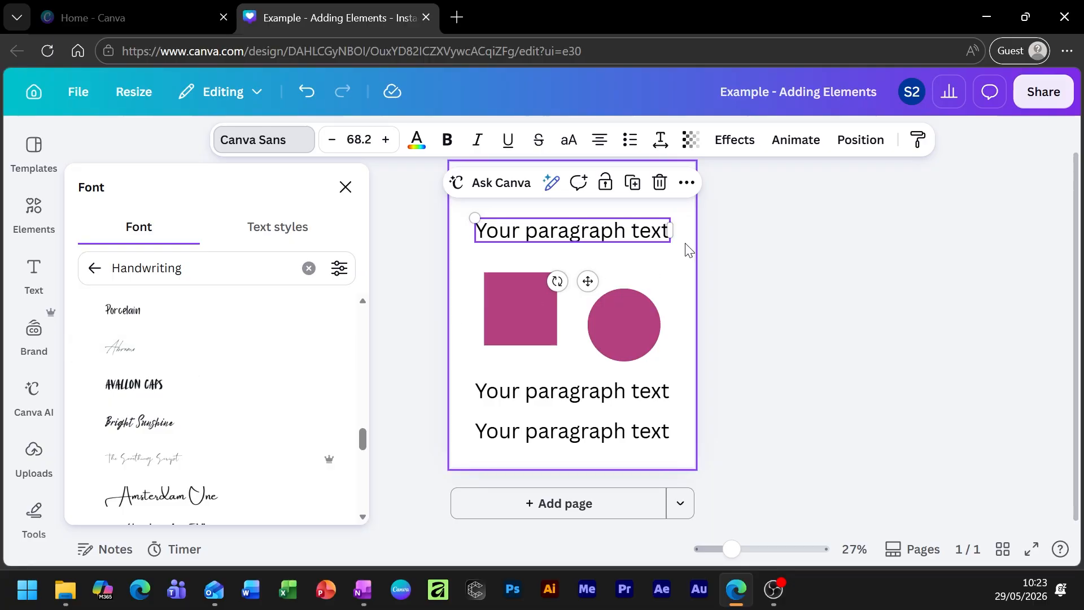
scroll(166, 382, up, 3)
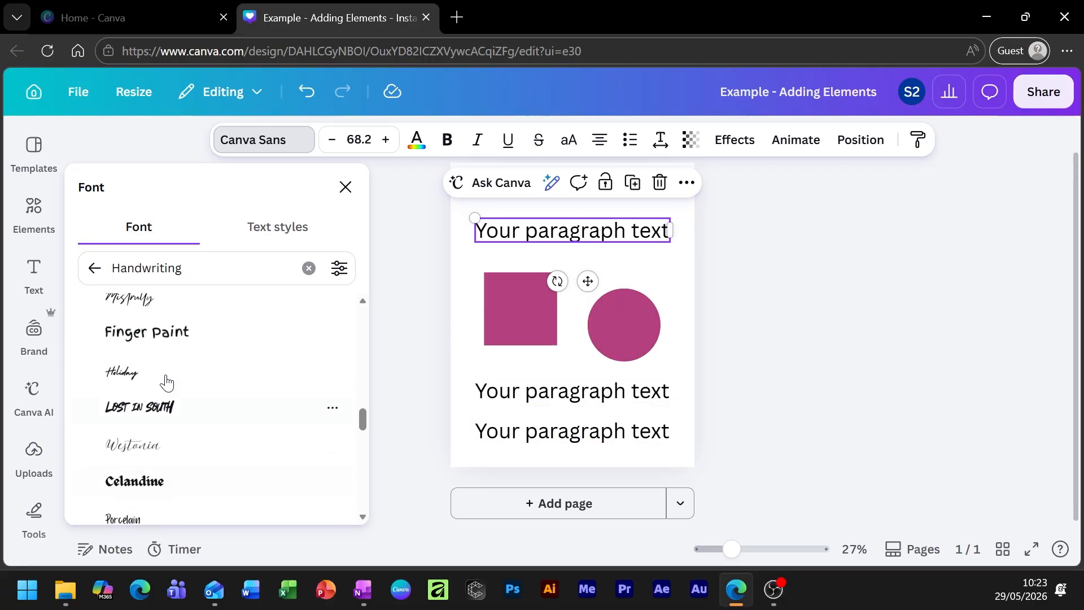
scroll(163, 373, up, 1)
click(177, 383)
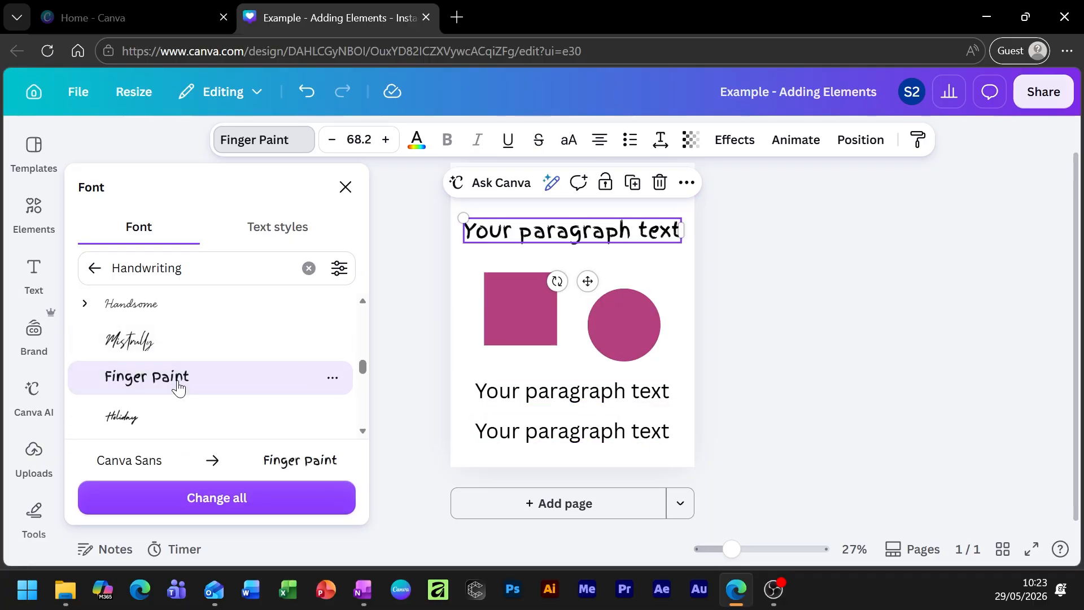
click(235, 498)
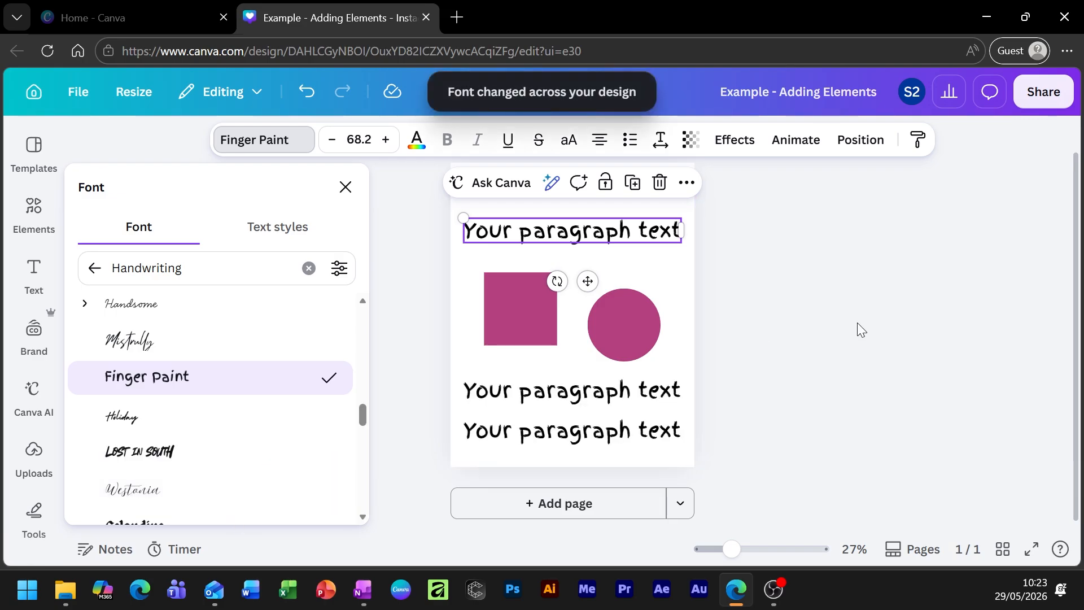
click(689, 269)
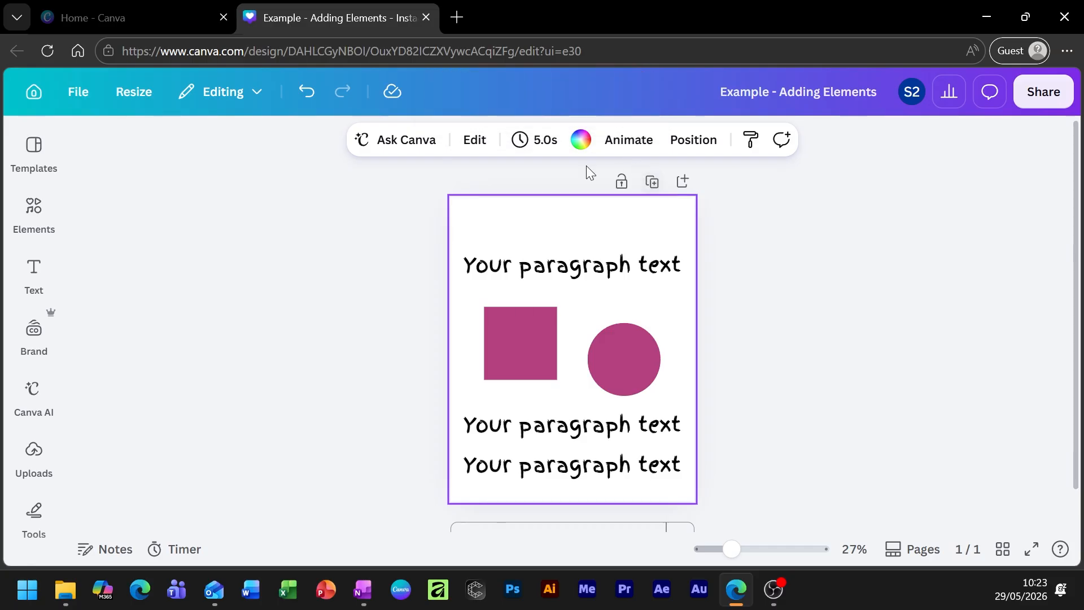
Open the font options for the top text box, leave the Handwriting results and browse the available font categories.
click(593, 265)
click(286, 149)
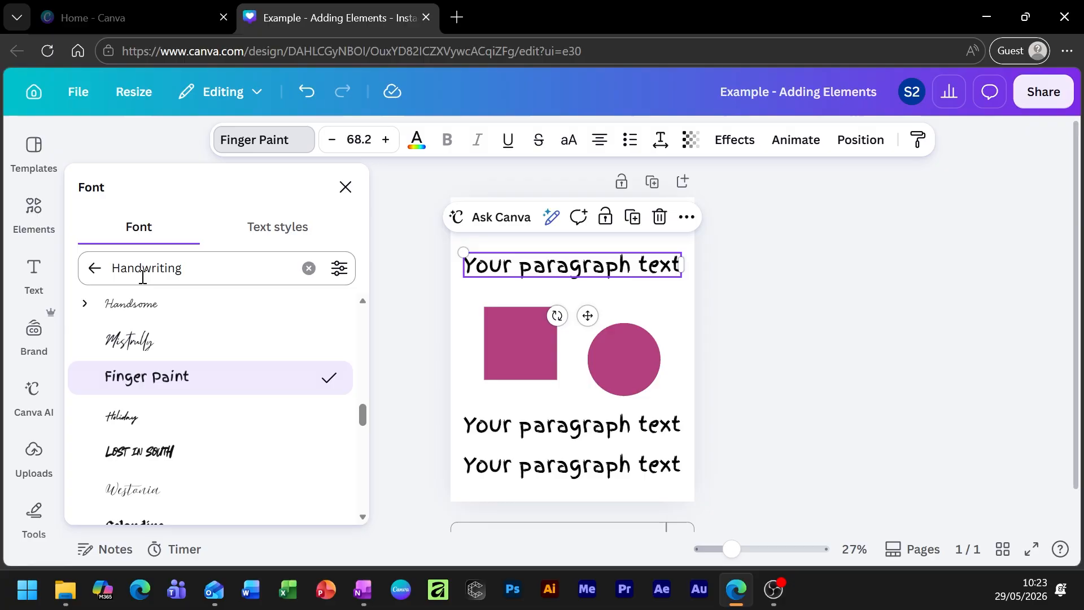
click(94, 268)
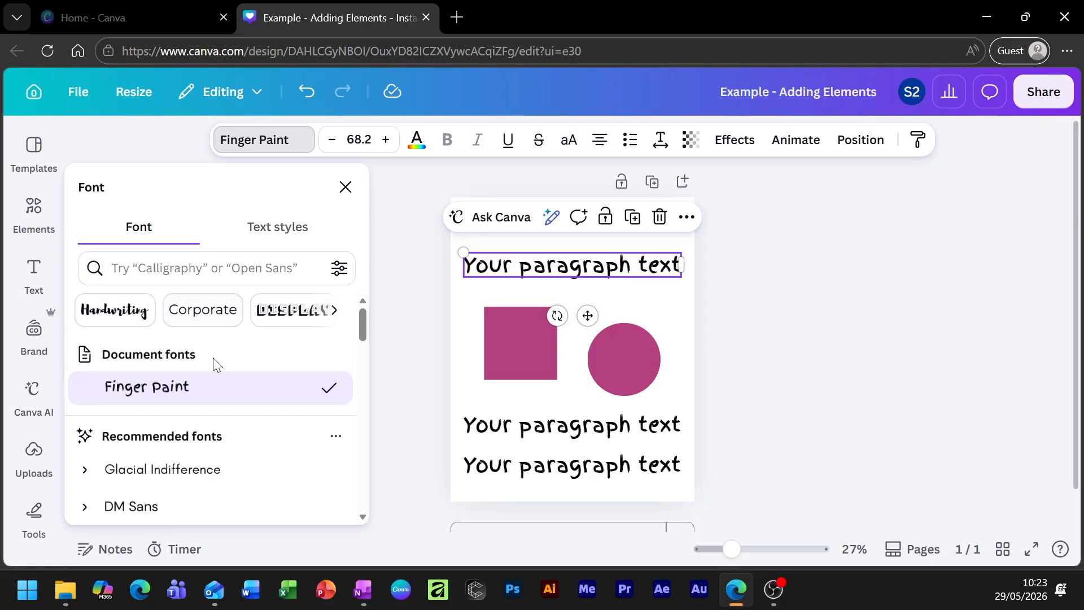
click(334, 310)
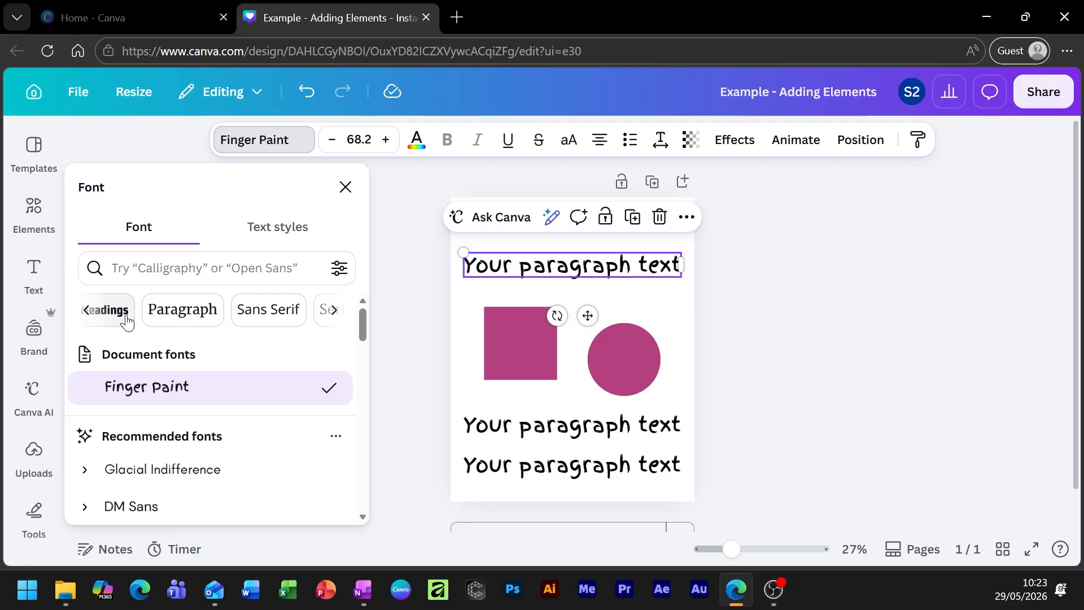
click(334, 309)
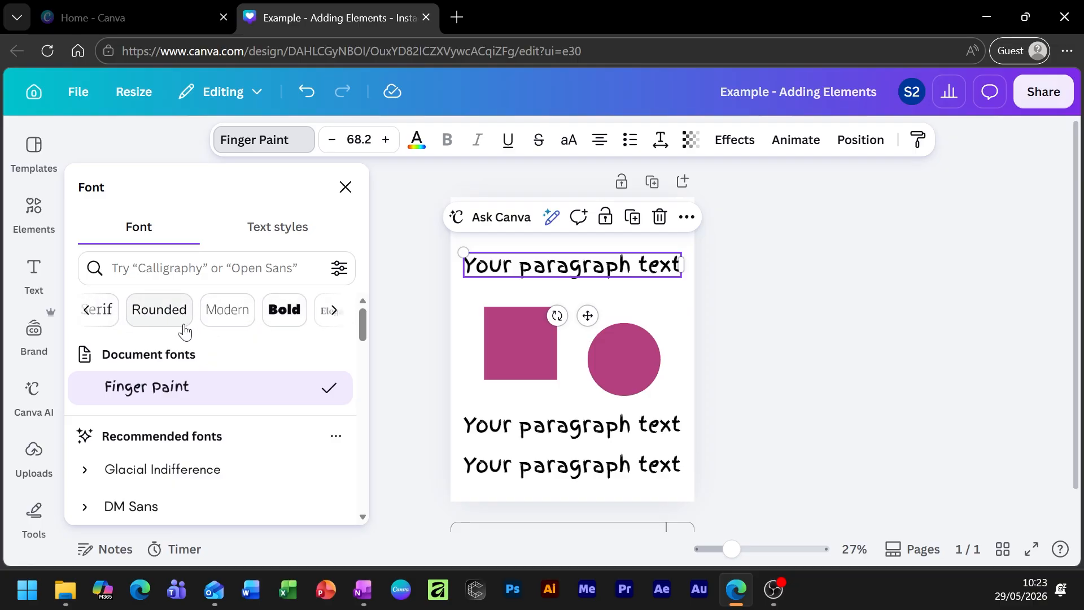
Examine the document, recommended, recently used, brand, uploaded and popular font lists.
scroll(243, 333, down, 5)
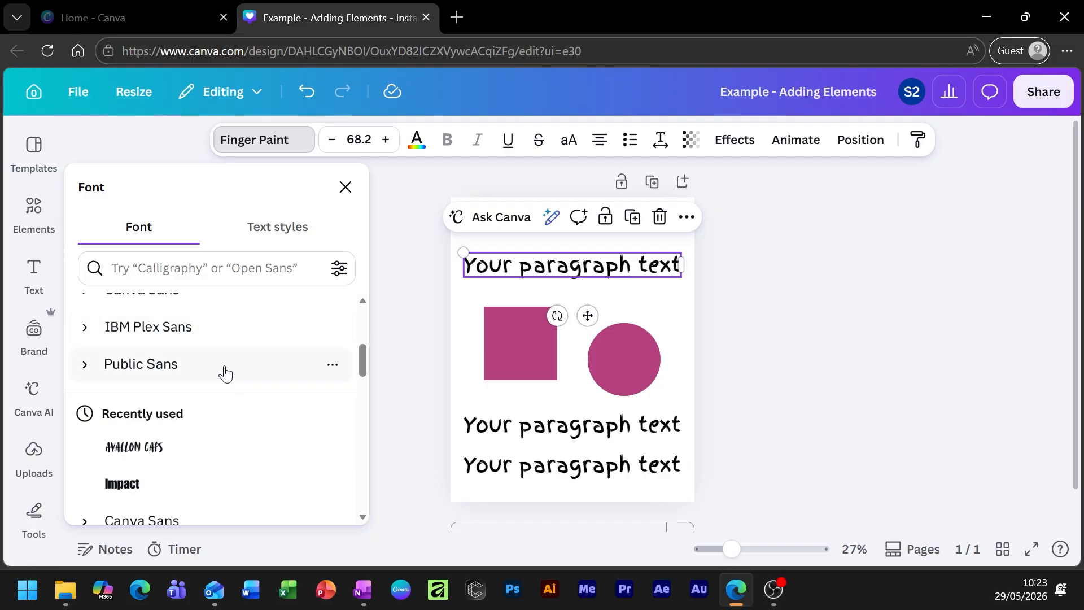
scroll(226, 373, up, 5)
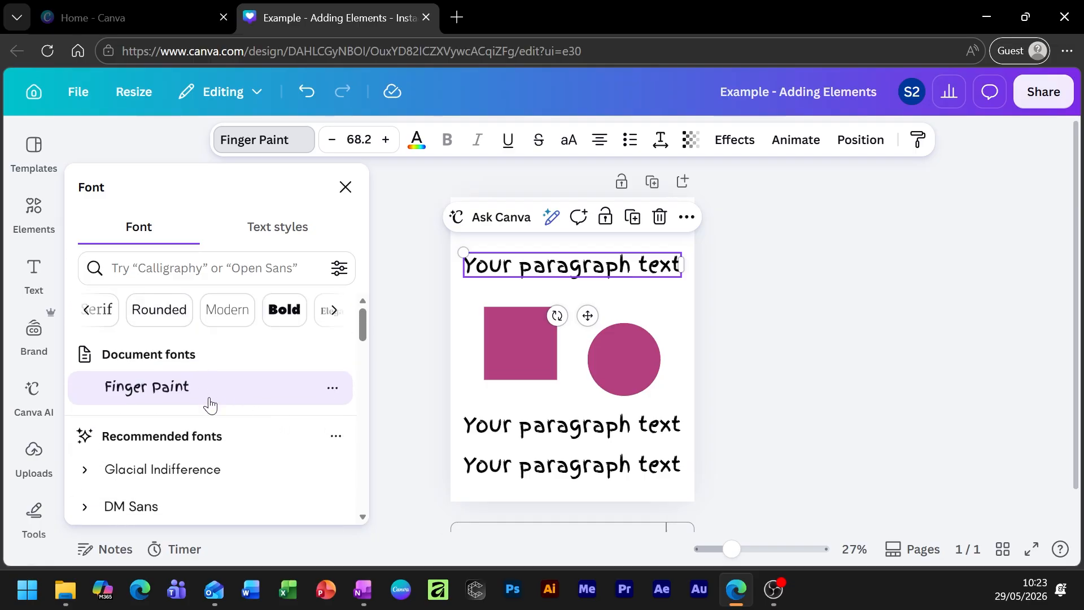
scroll(210, 404, down, 3)
scroll(190, 406, down, 3)
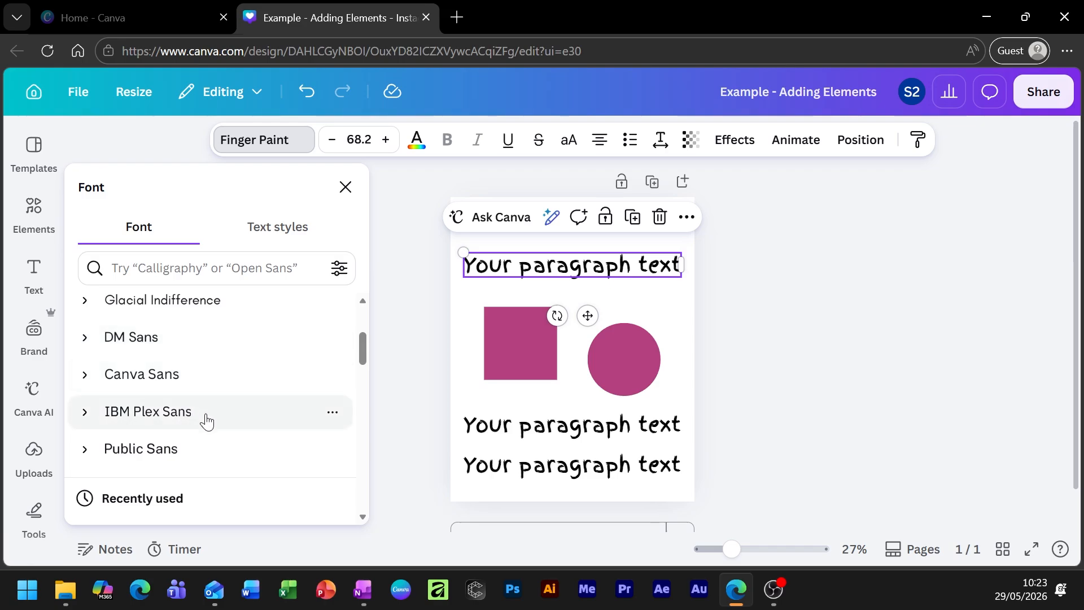
scroll(487, 363, down, 1)
scroll(136, 403, down, 1)
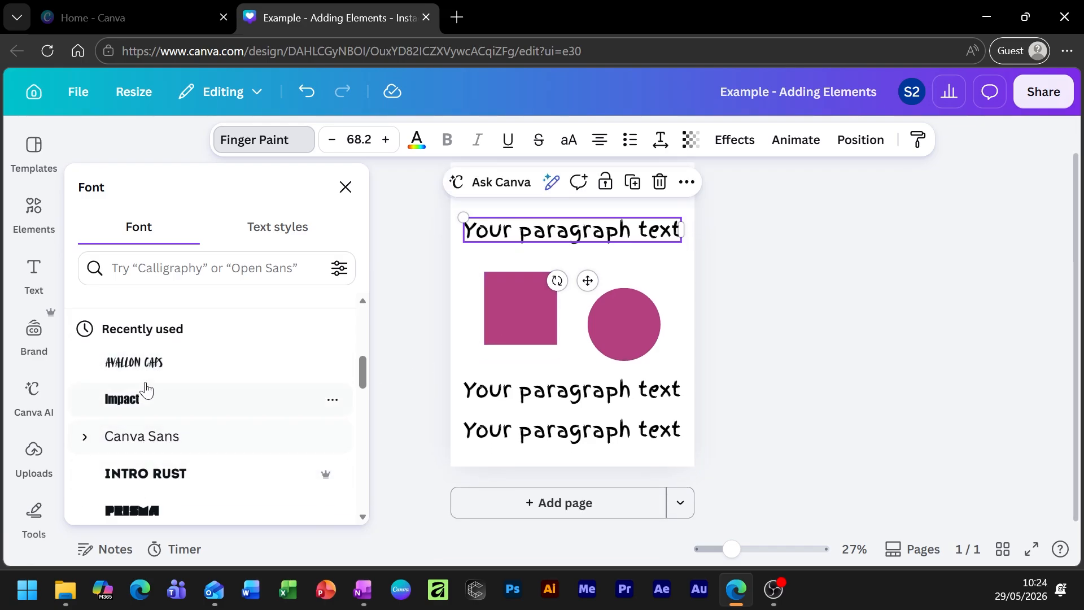
scroll(207, 395, down, 2)
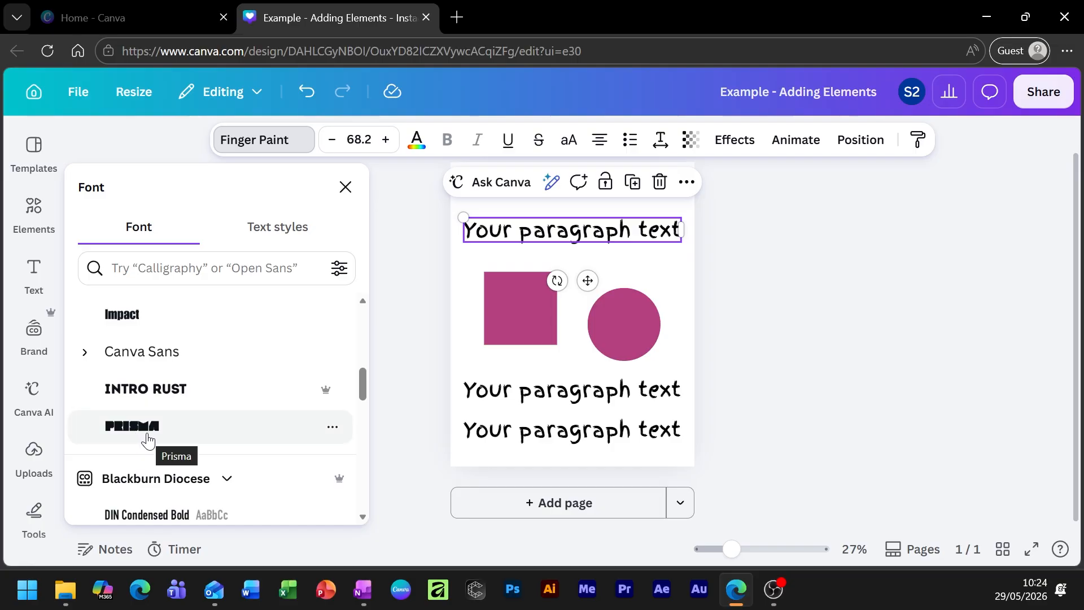
scroll(145, 430, up, 2)
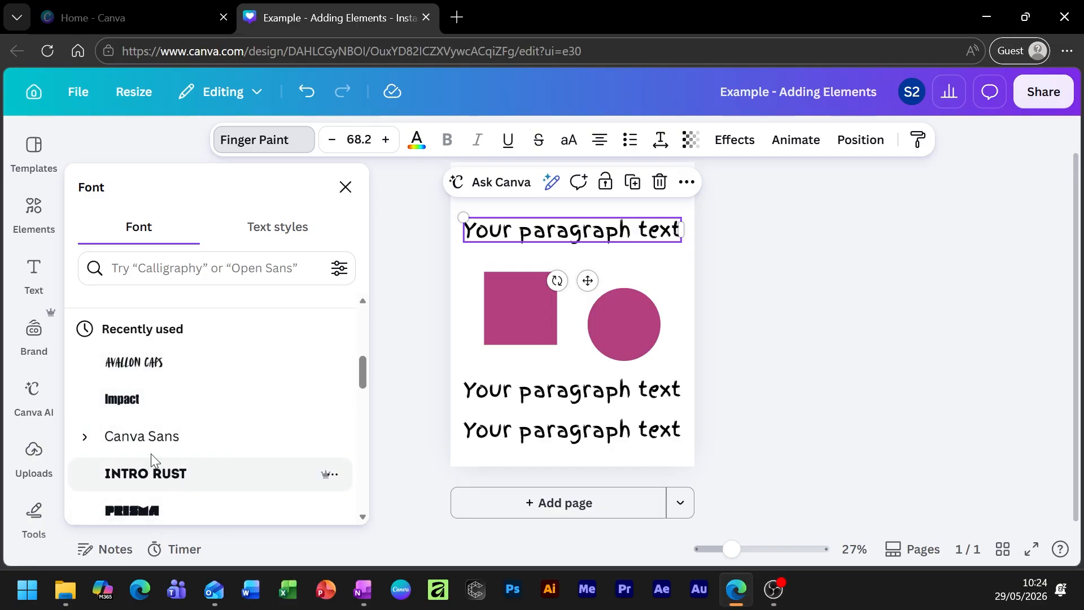
scroll(163, 435, down, 3)
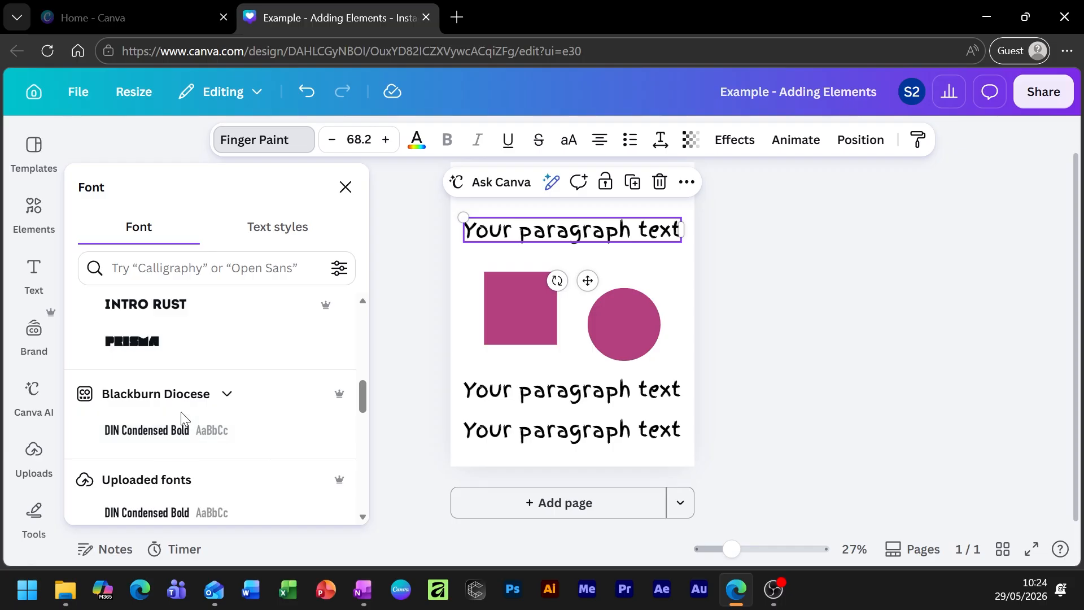
scroll(74, 345, down, 2)
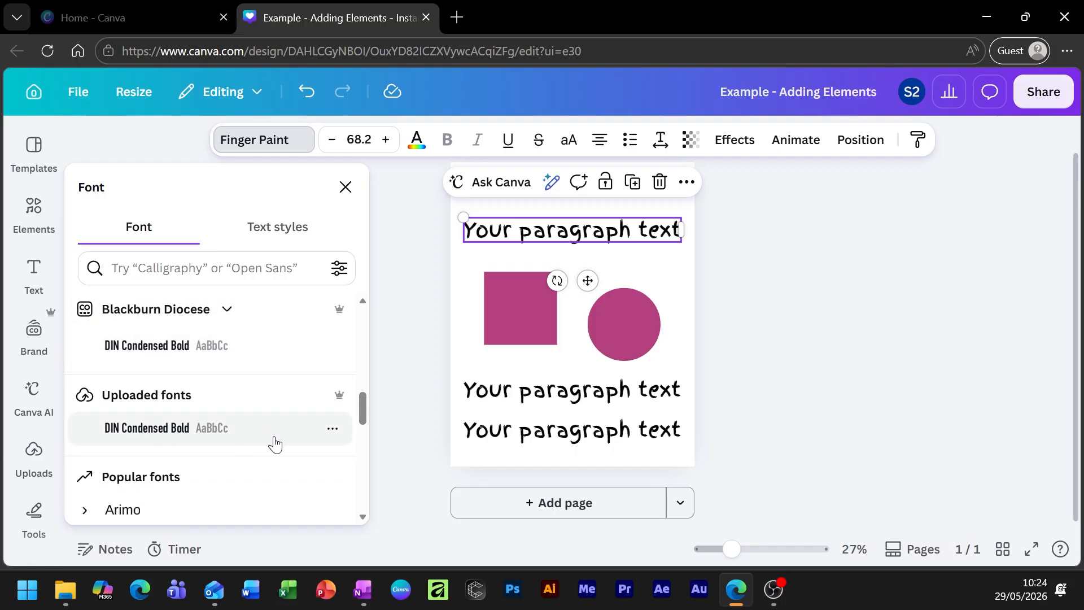
scroll(198, 407, down, 3)
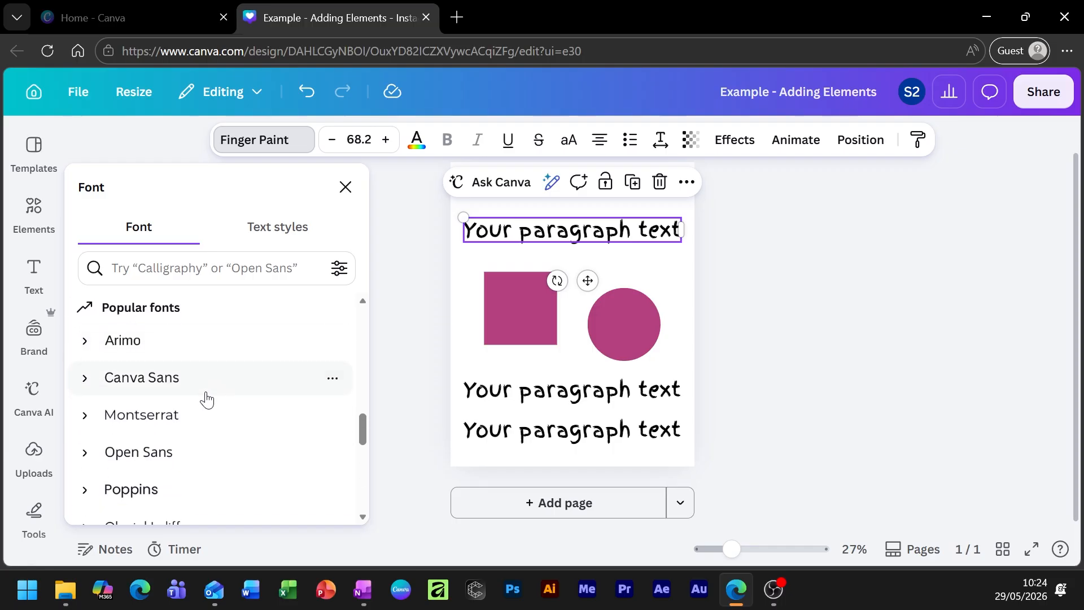
scroll(162, 384, down, 3)
scroll(162, 422, down, 10)
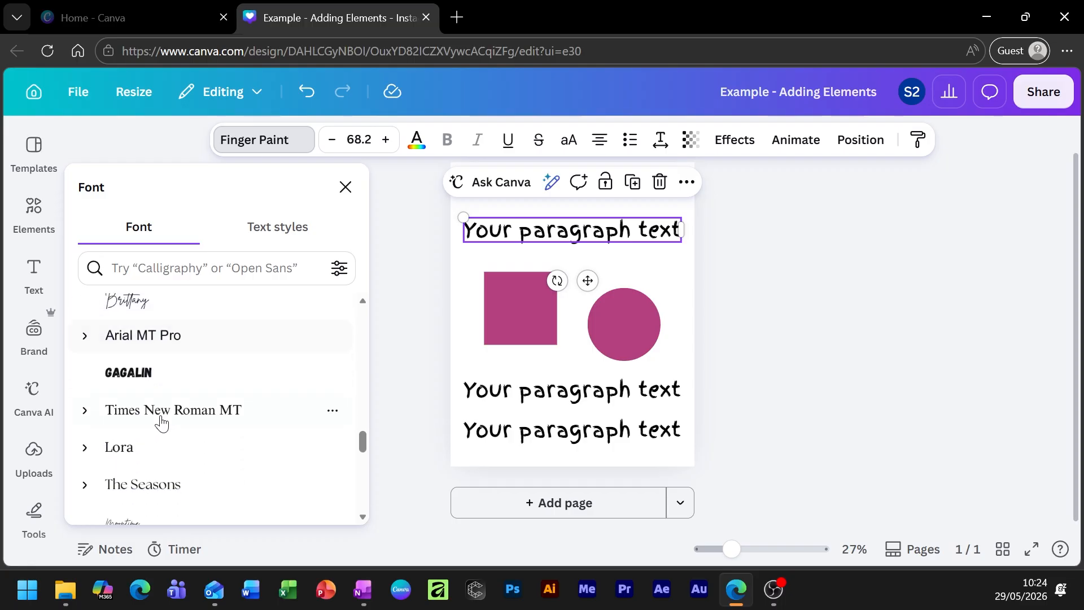
scroll(177, 480, up, 15)
scroll(186, 432, up, 8)
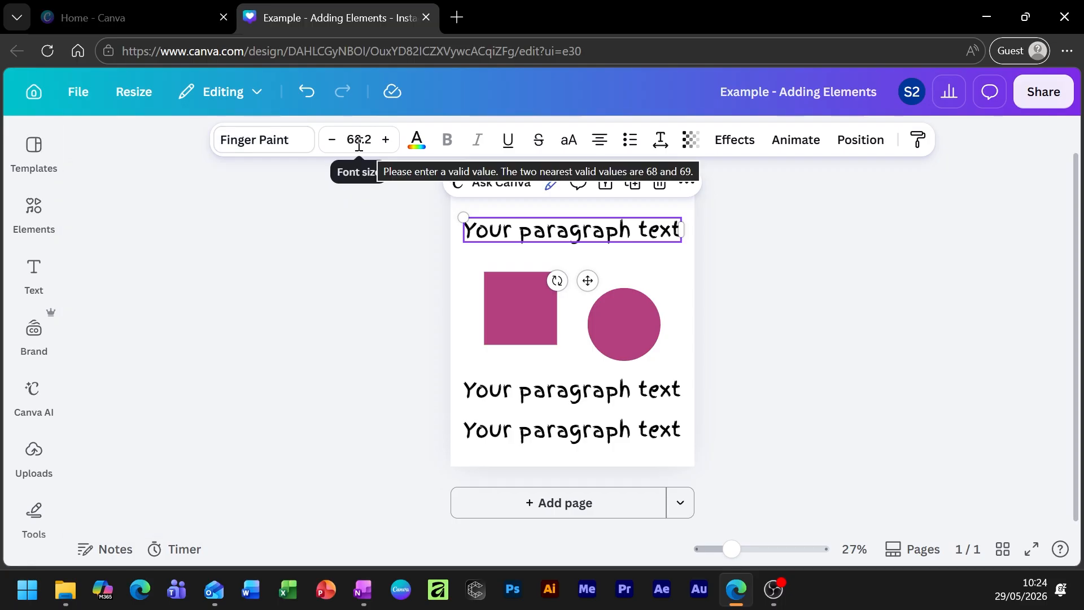
Reduce the top text's font size in single steps to 61.2, and raise it again to 65.2.
click(328, 146)
click(328, 146)
click(328, 146)
click(328, 145)
click(327, 146)
click(328, 146)
click(331, 139)
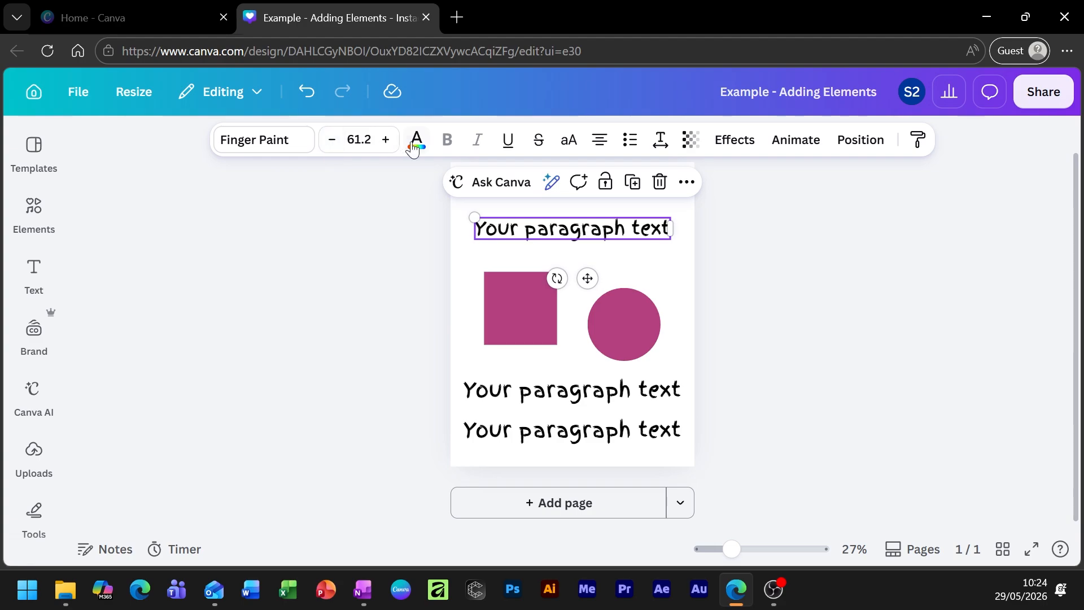
click(386, 140)
click(386, 139)
click(385, 140)
click(386, 140)
Set the top text's font size to the preset value 12 and deselect the text box.
click(361, 143)
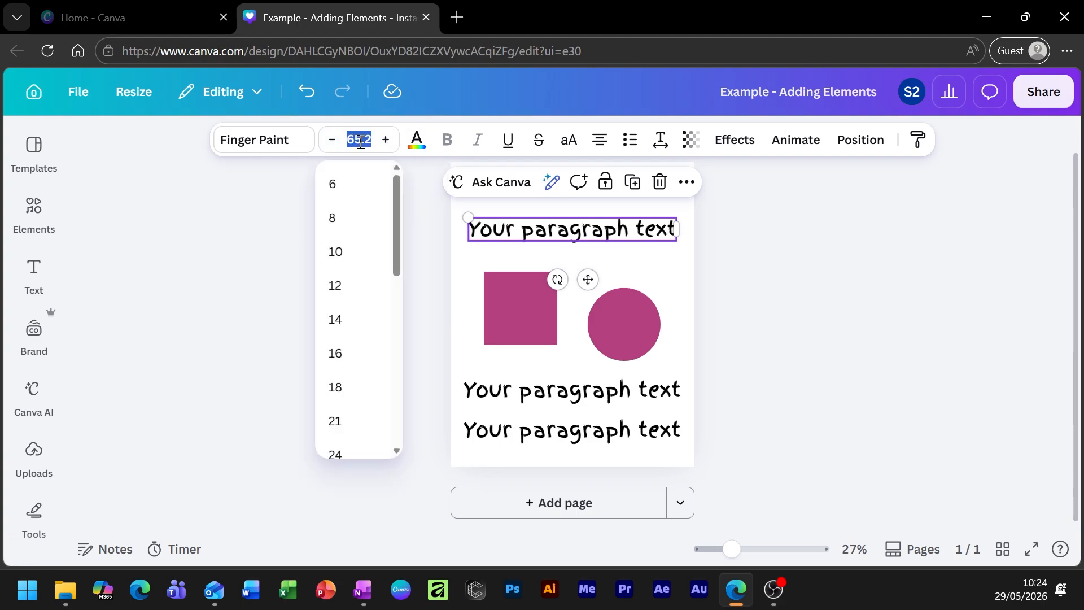
scroll(377, 325, down, 2)
scroll(374, 330, up, 2)
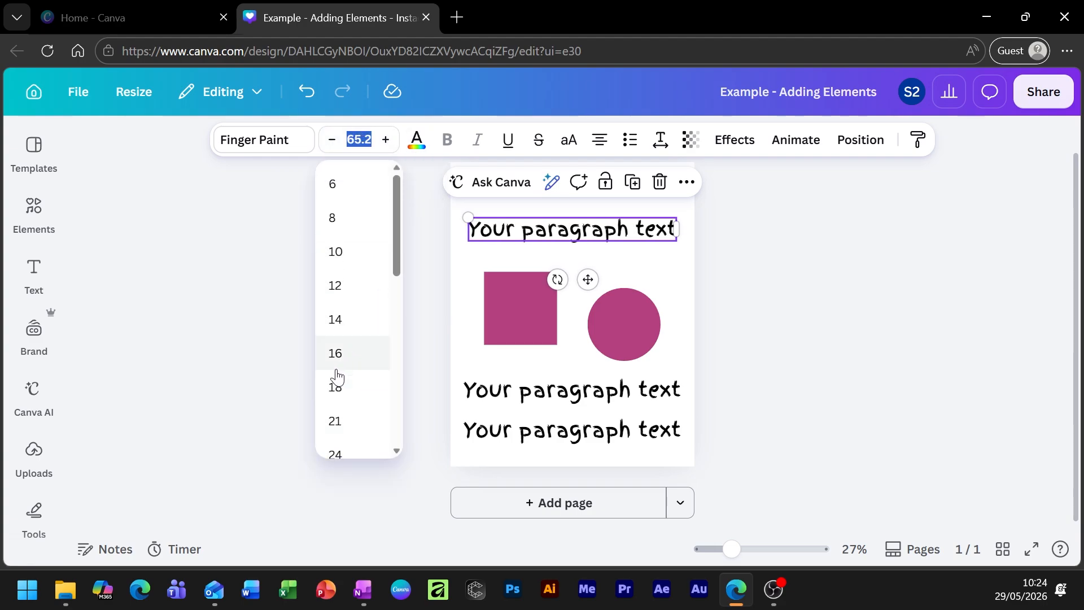
click(343, 292)
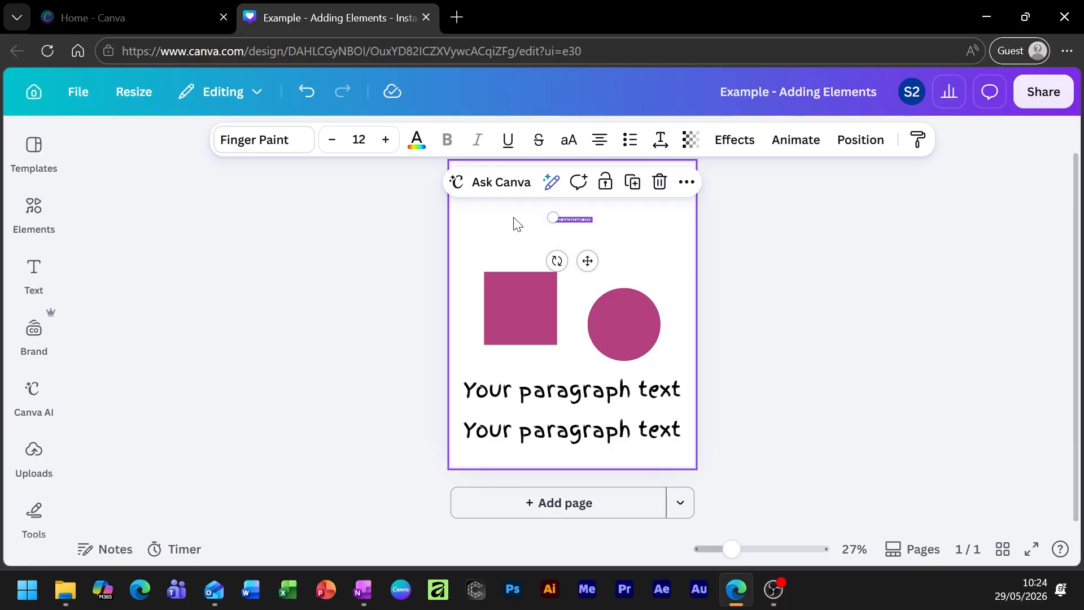
click(515, 238)
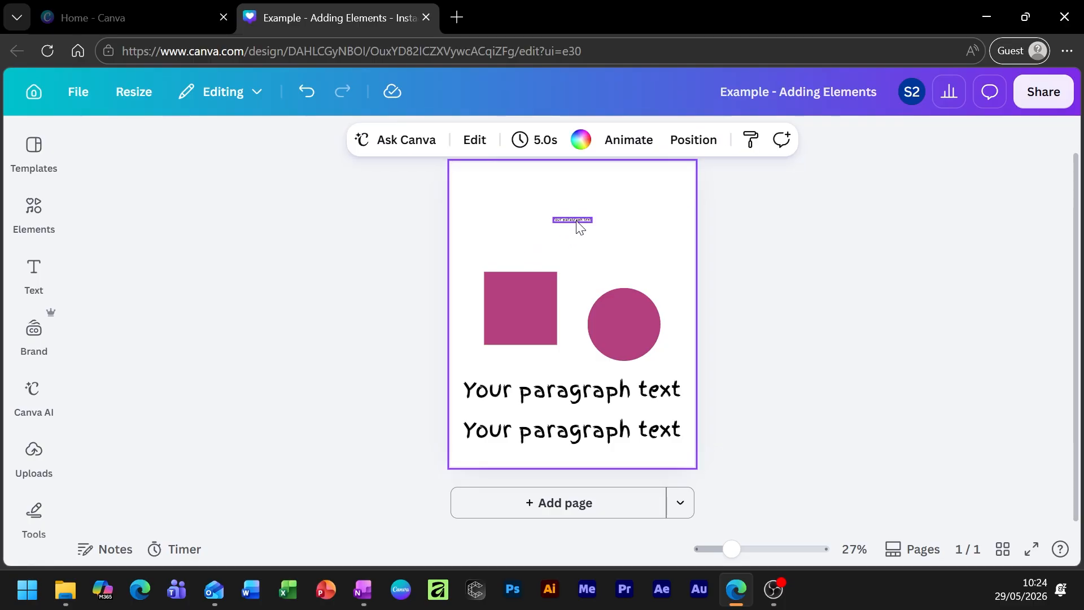
Set the tiny top text's font size to the preset value 72.
click(577, 221)
click(359, 140)
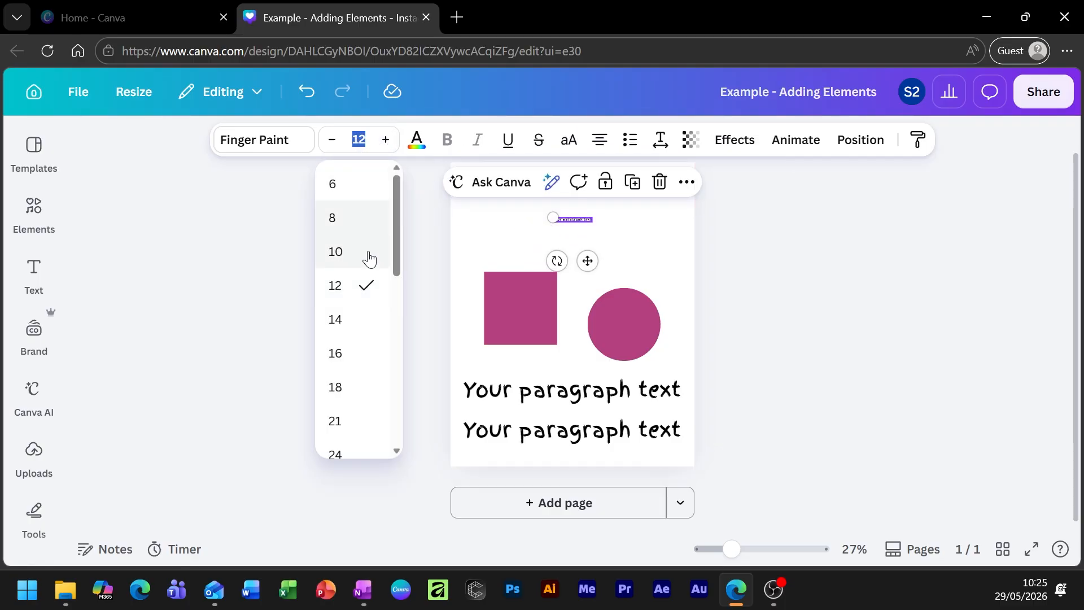
scroll(359, 384, down, 5)
click(355, 387)
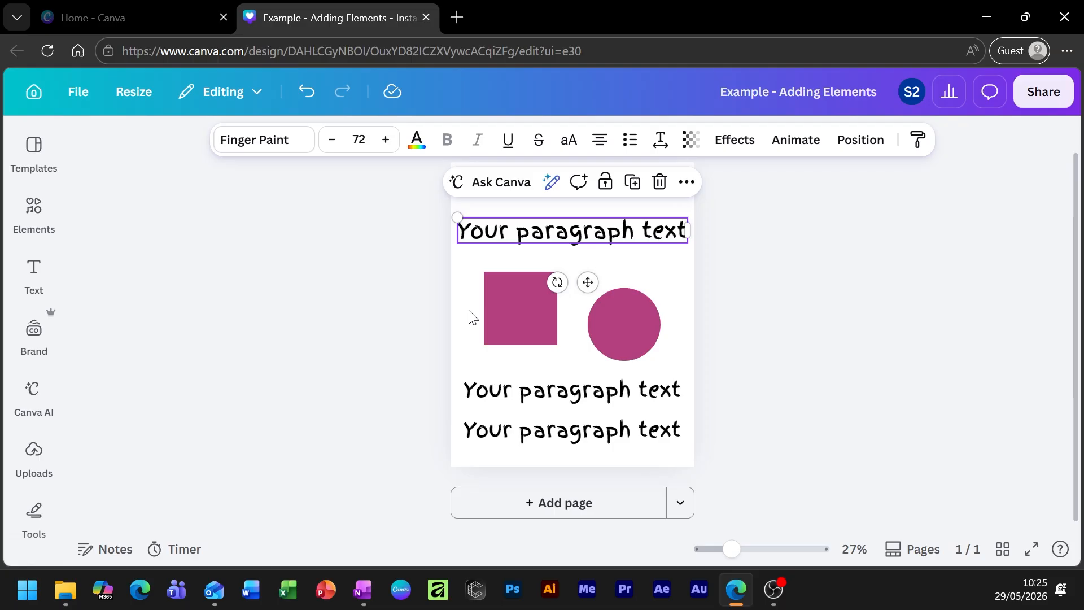
click(668, 281)
Set the top text's color to the default solid teal #0097B2 and apply that color to all the black text.
click(528, 238)
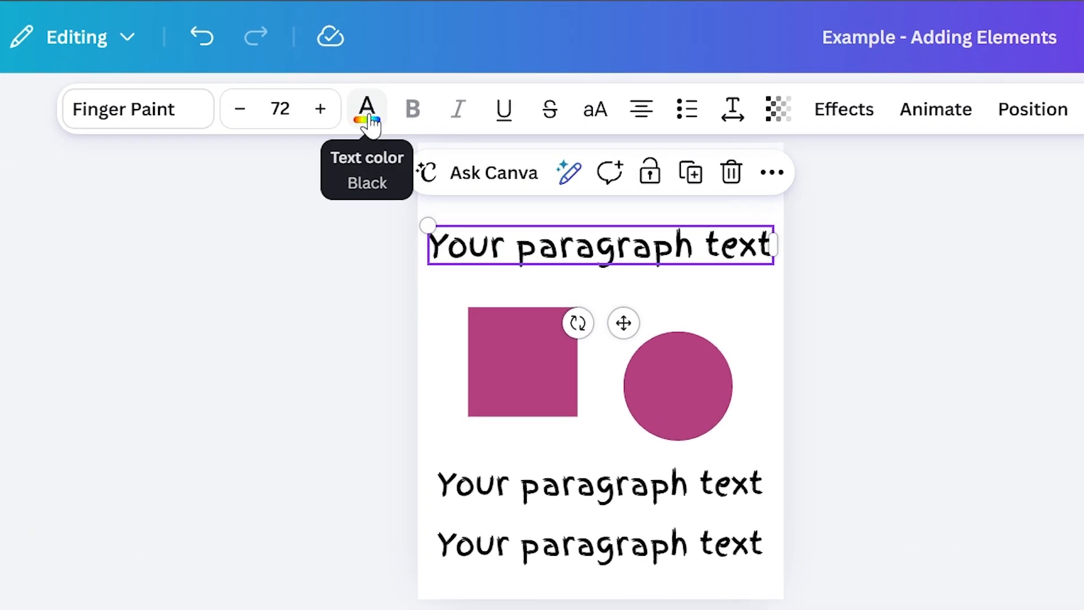
click(370, 113)
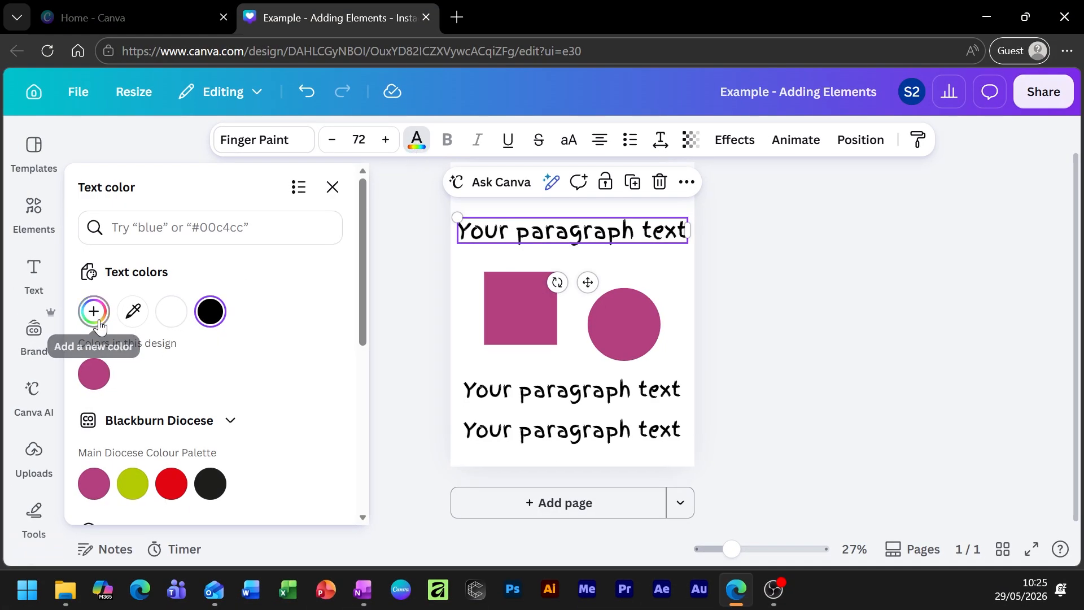
scroll(186, 362, down, 6)
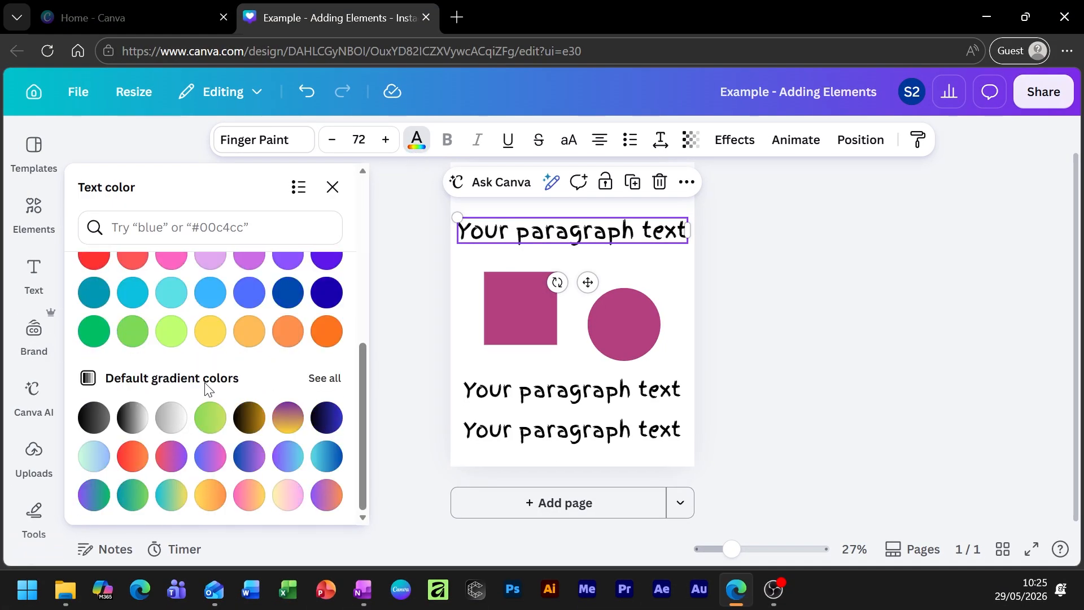
scroll(208, 390, up, 3)
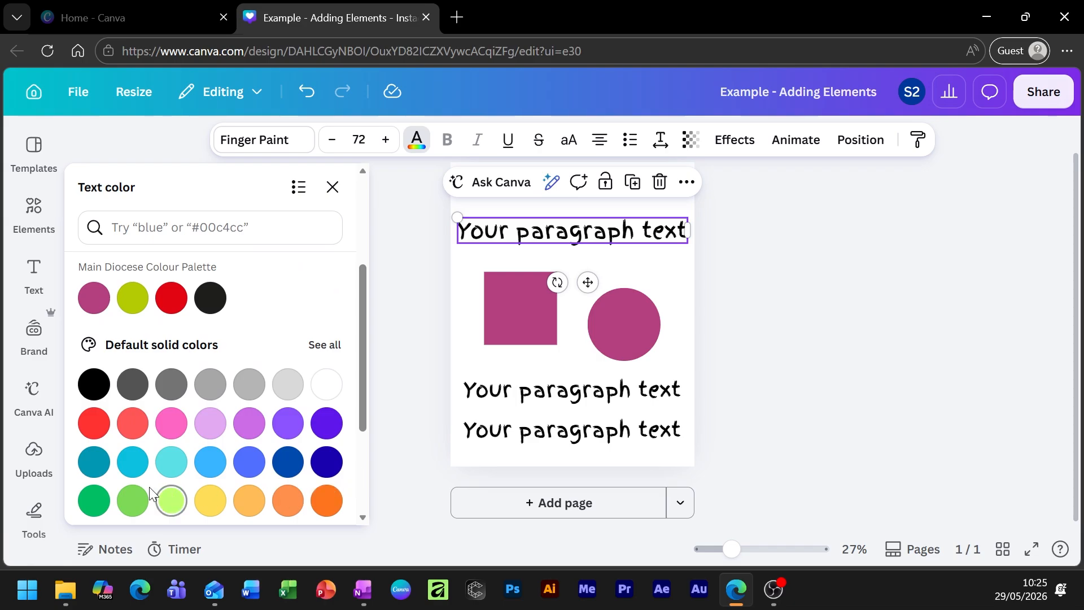
click(112, 464)
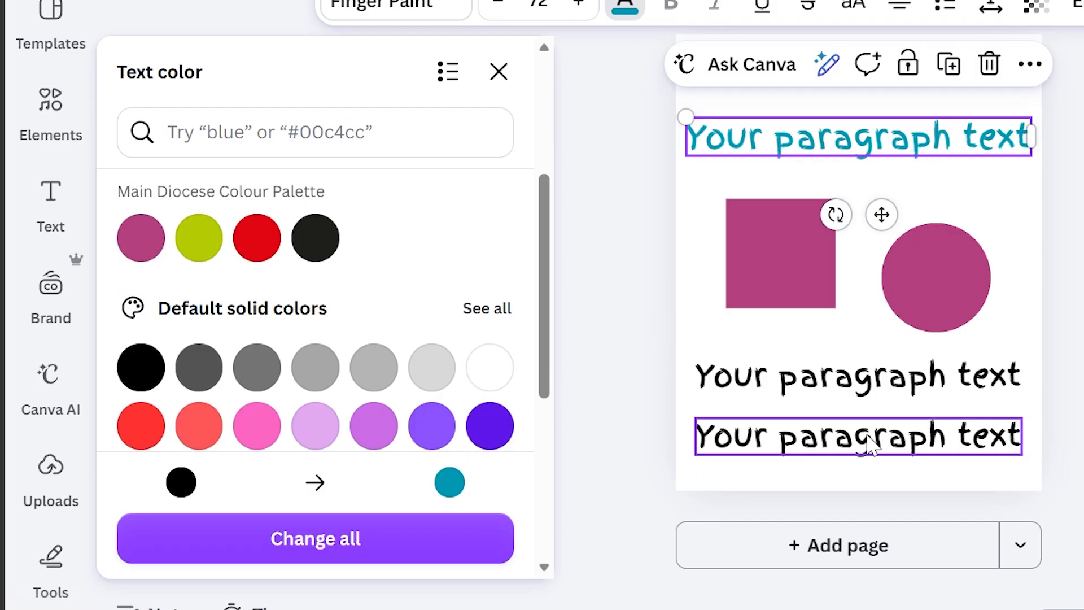
click(410, 540)
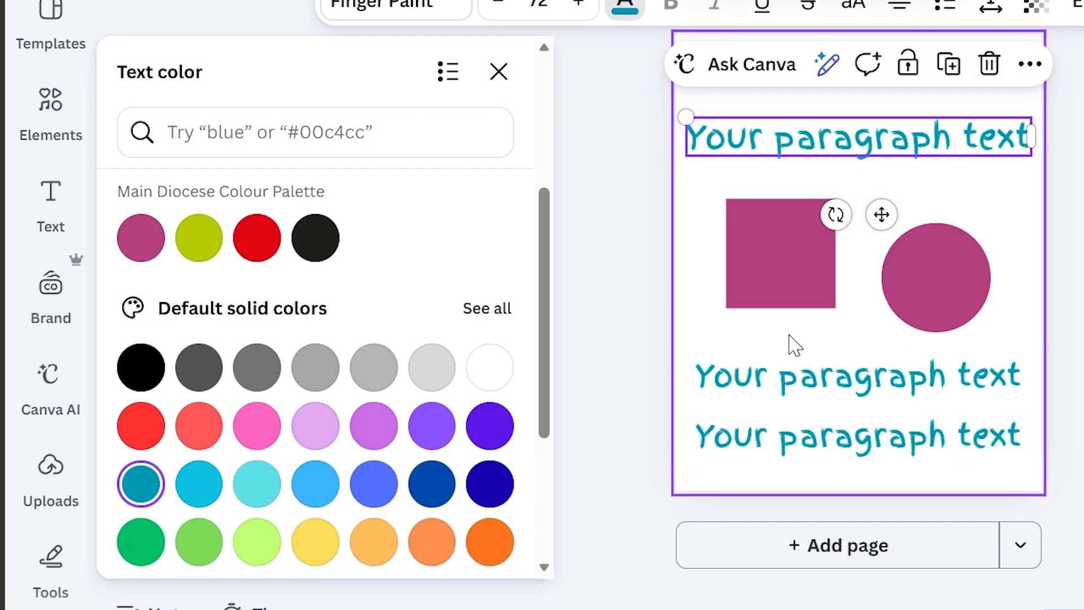
Mix a custom solid color for the top text, trying teal #0D9C98 and purple #753DC5.
scroll(351, 325, up, 5)
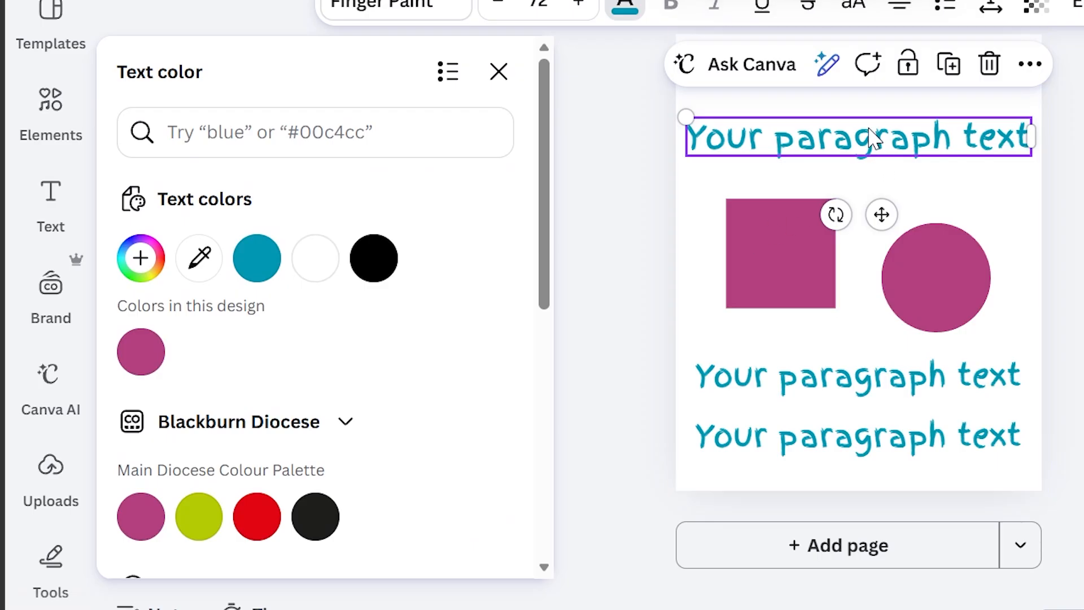
click(140, 261)
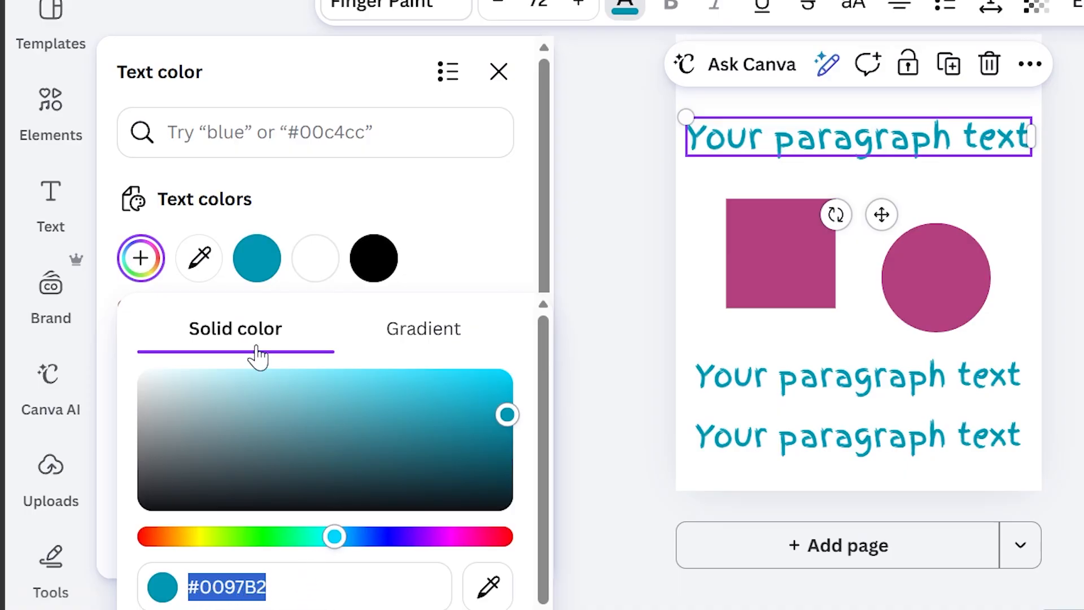
drag(356, 535, 322, 571)
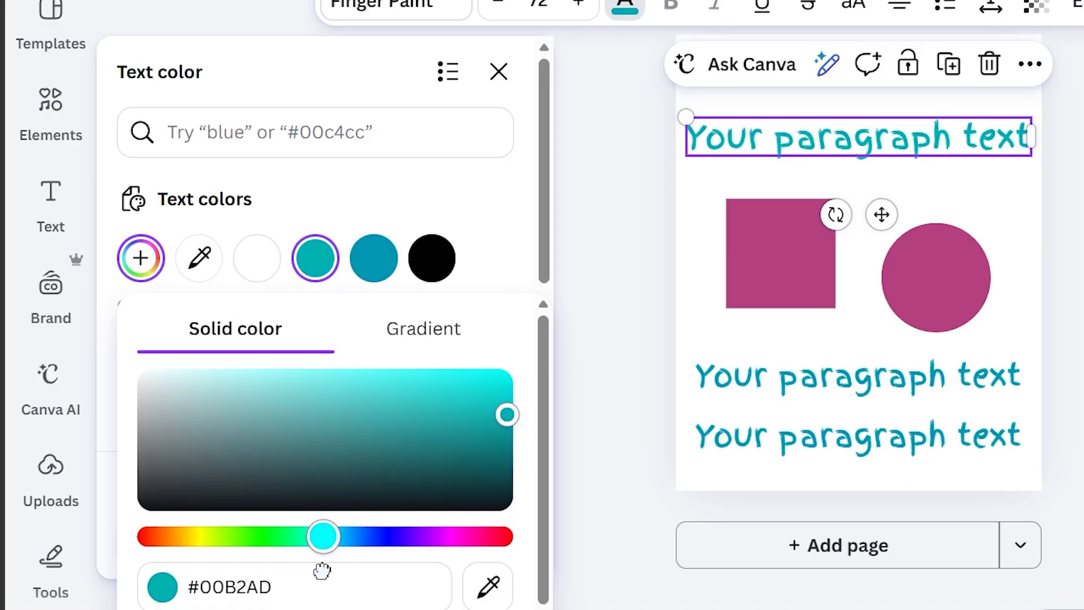
drag(441, 424, 478, 425)
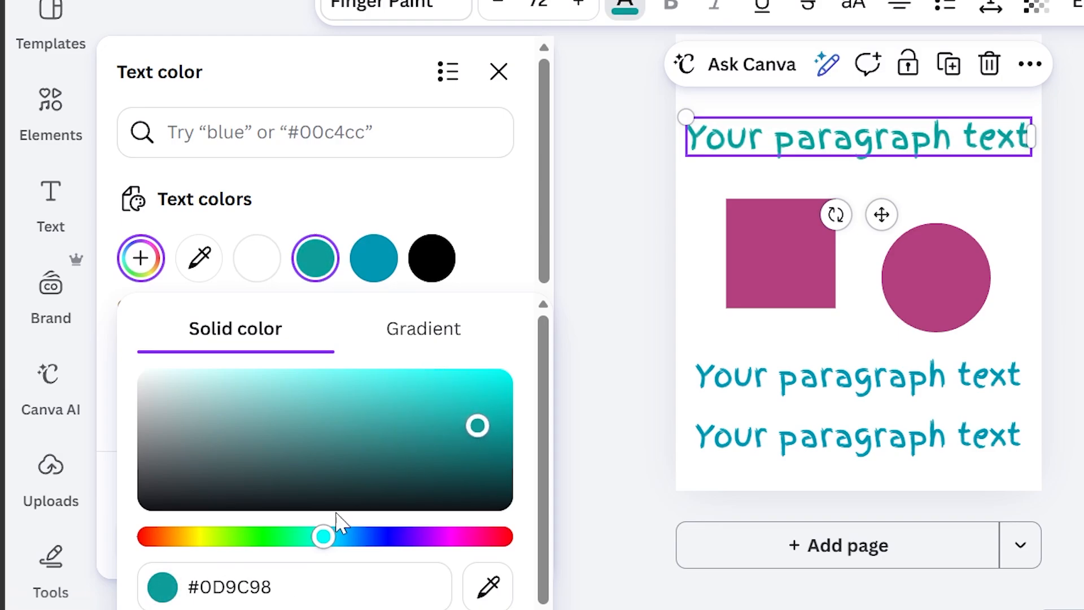
drag(388, 544, 408, 536)
drag(429, 446, 377, 404)
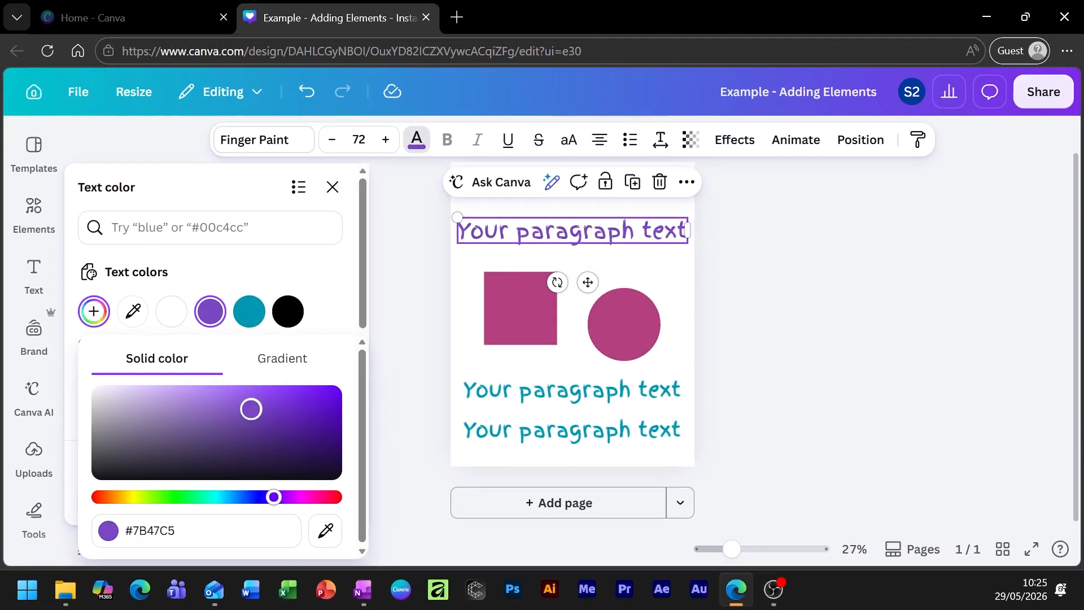
drag(251, 409, 263, 409)
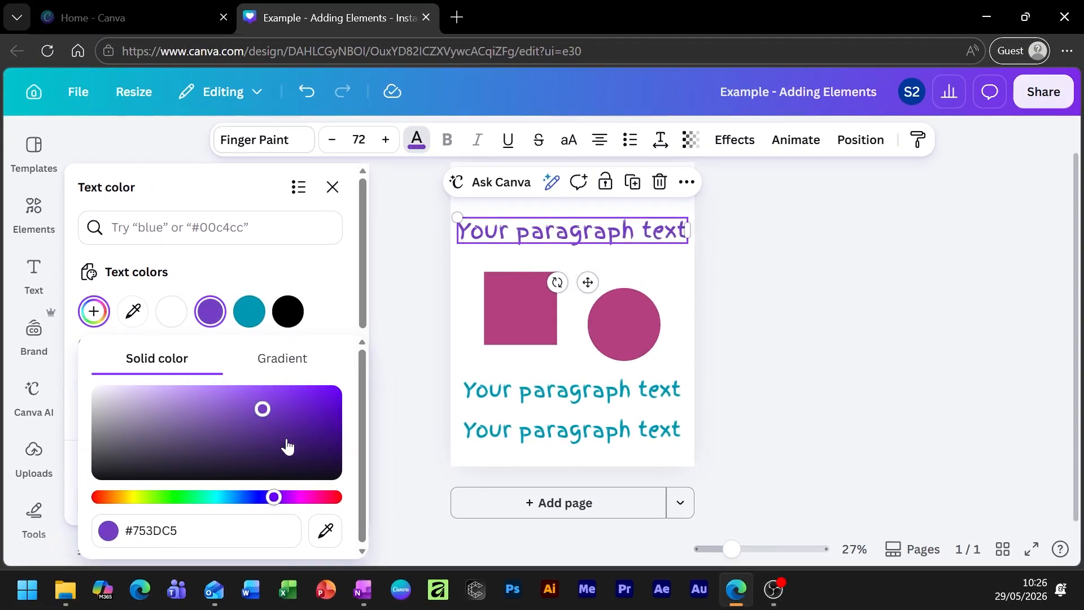
Adjust the top text's custom color to dark pink #86164F, and after that to light green #7AE5A8.
drag(305, 496, 317, 496)
mouse_move(293, 428)
mouse_down()
mouse_move(280, 431)
mouse_move(298, 430)
mouse_up()
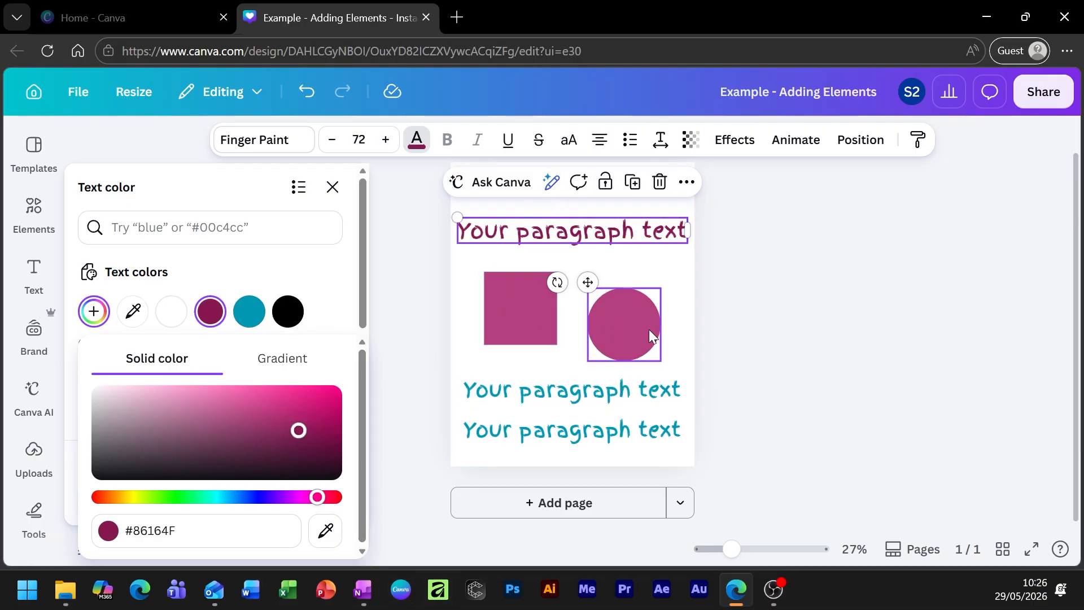
drag(302, 439, 209, 398)
drag(204, 497, 193, 497)
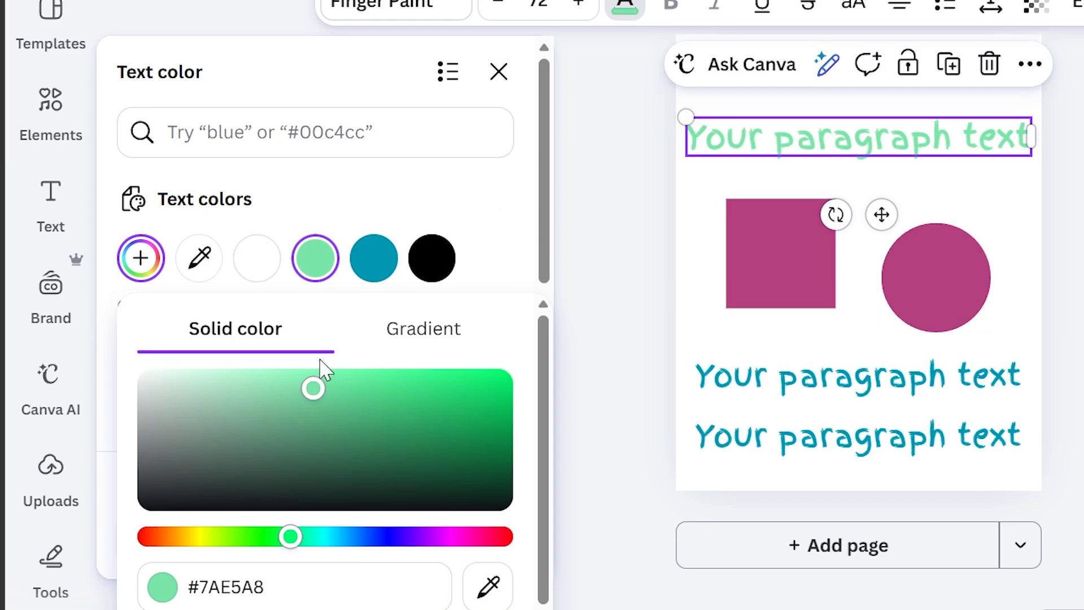
Sample the square's magenta #B3407E with the eyedropper as the top text's color.
click(488, 587)
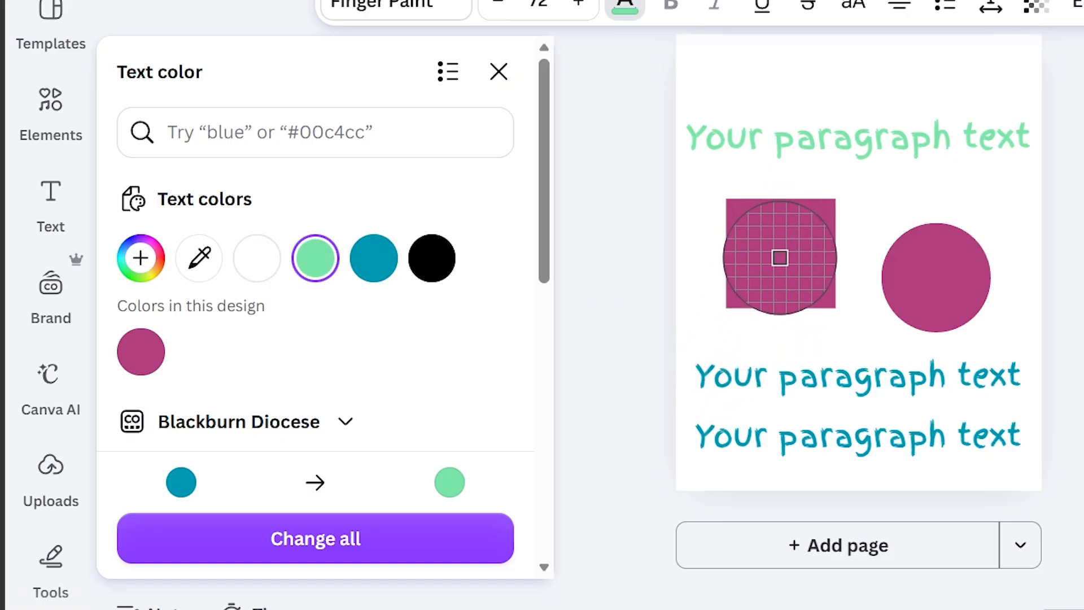
click(779, 258)
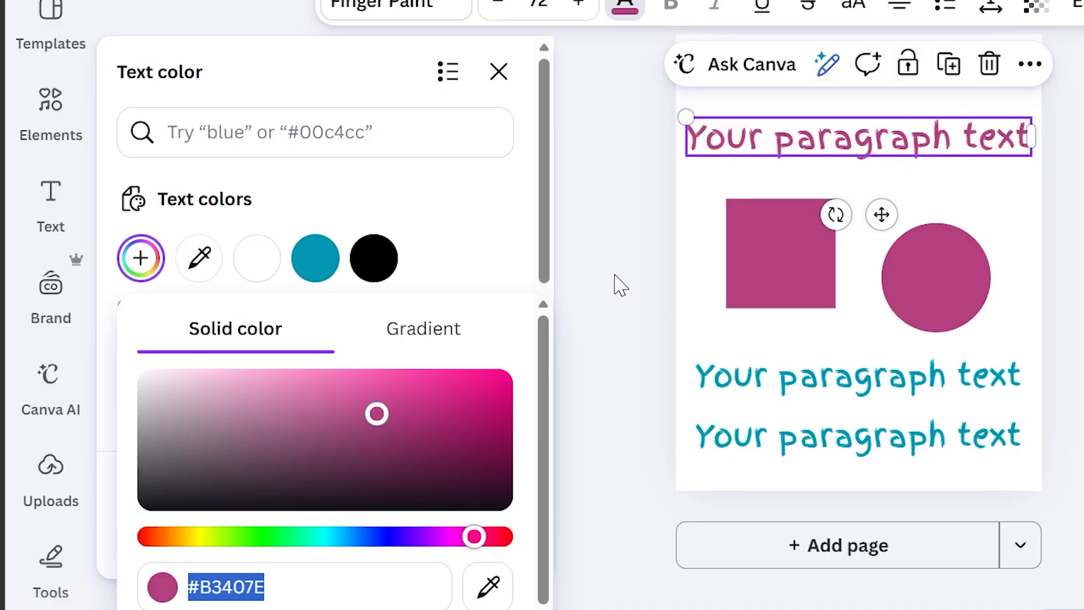
click(513, 213)
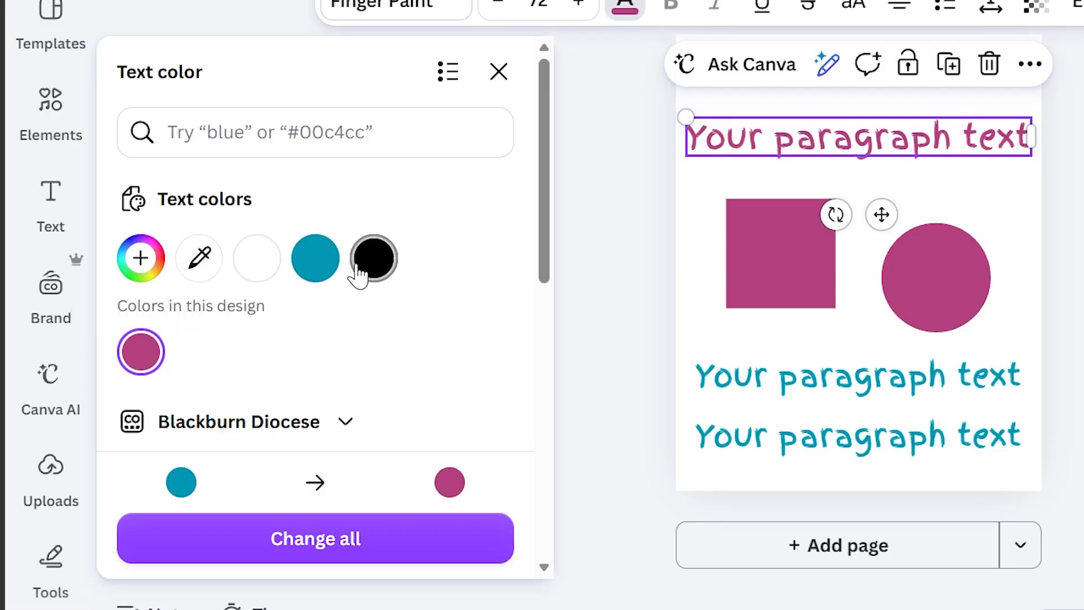
Enlarge the magenta square, and move the circle down to the page's right edge over the lower two texts.
click(964, 194)
click(808, 276)
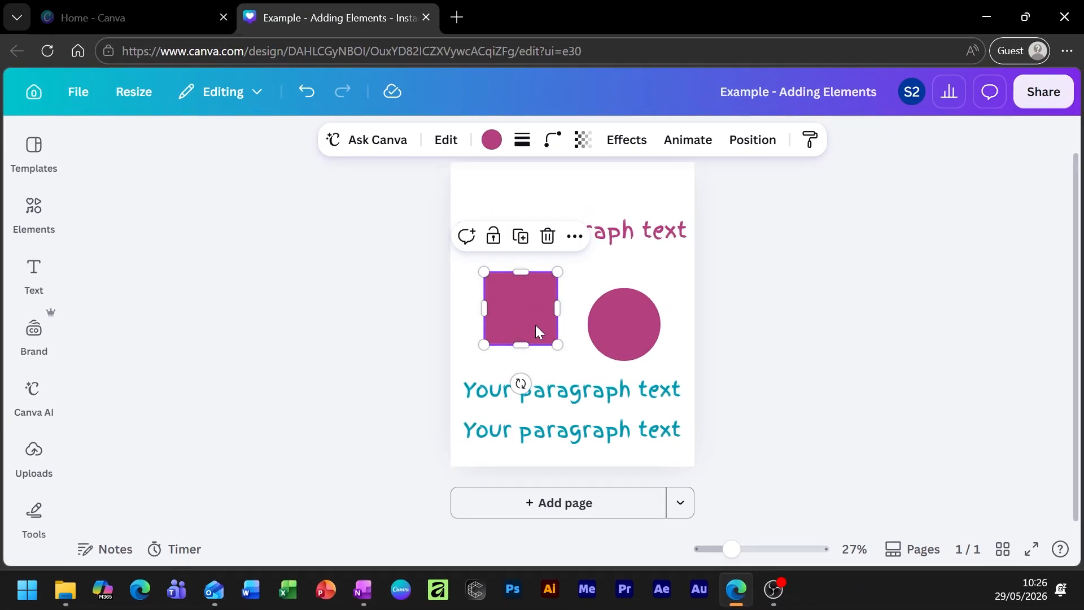
drag(558, 345, 529, 314)
drag(624, 332, 659, 414)
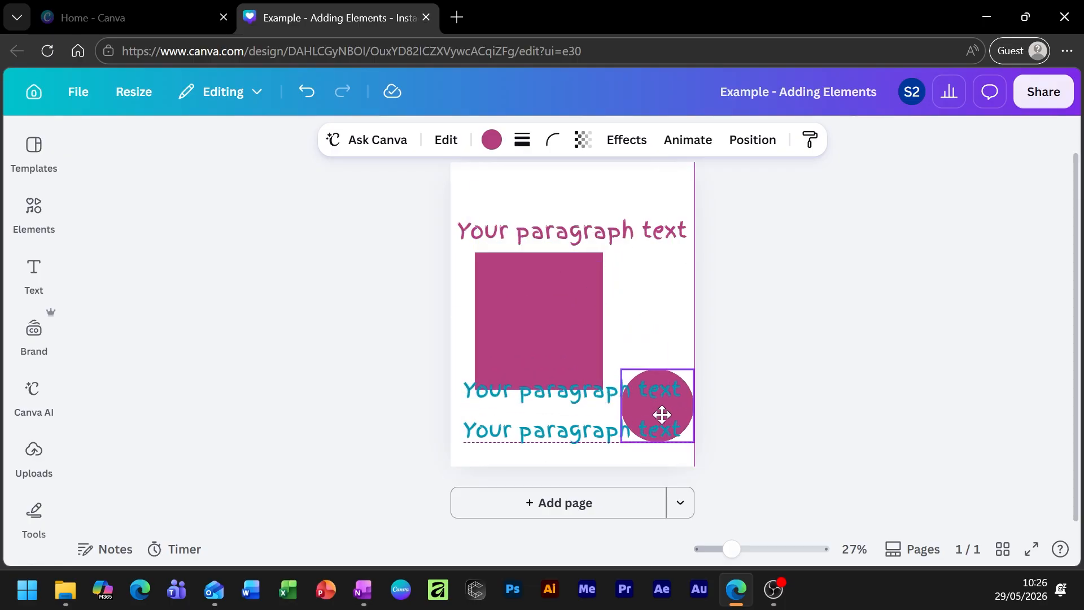
Move the top text higher on the page, and center the widened square between it and the lower texts.
drag(571, 338, 582, 338)
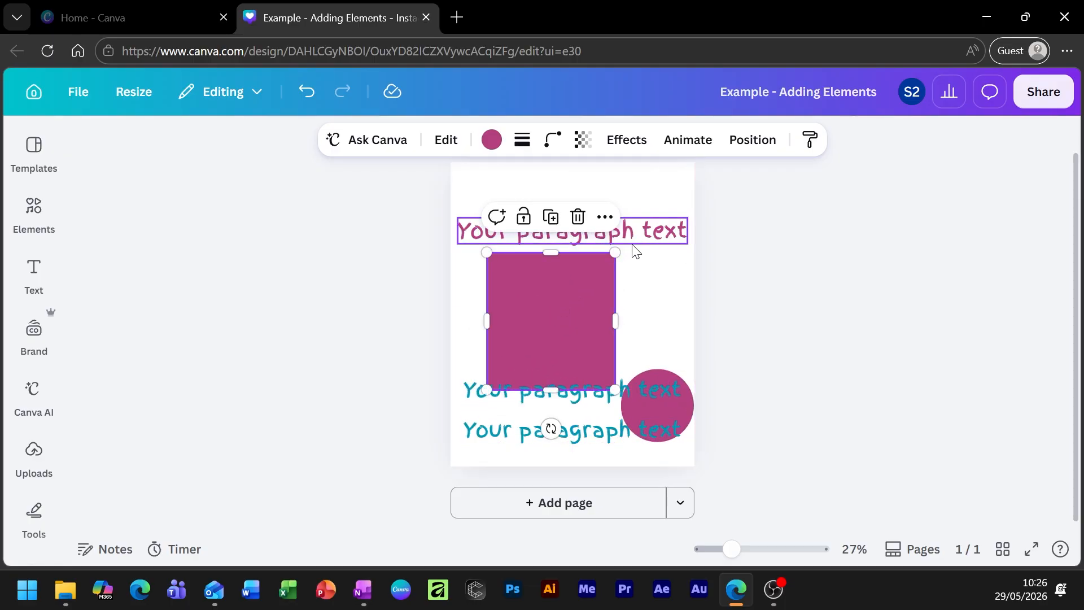
drag(635, 247, 632, 212)
mouse_move(551, 312)
mouse_down()
mouse_move(583, 298)
mouse_move(571, 280)
mouse_move(486, 288)
mouse_move(552, 298)
mouse_up()
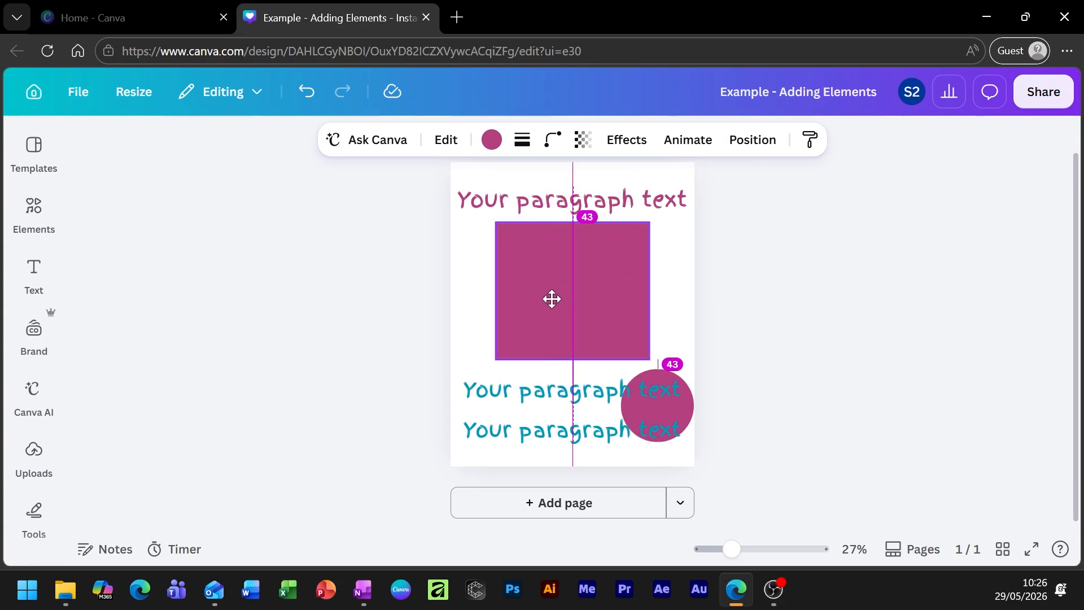
Give the large square a magenta-to-lilac gradient fill, and swap the order of the two gradient colors and back.
click(492, 142)
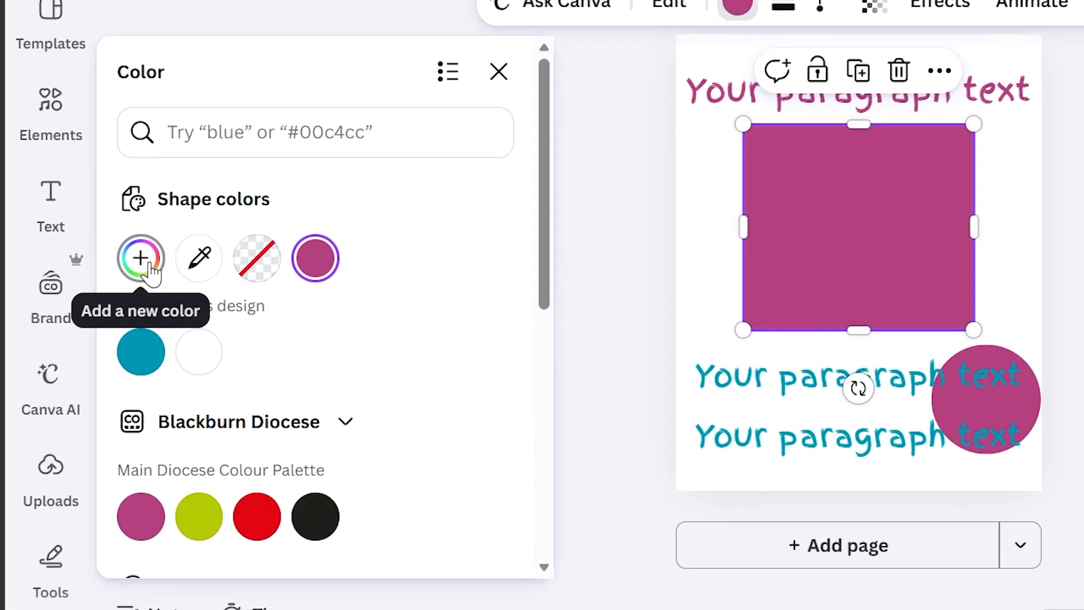
click(139, 270)
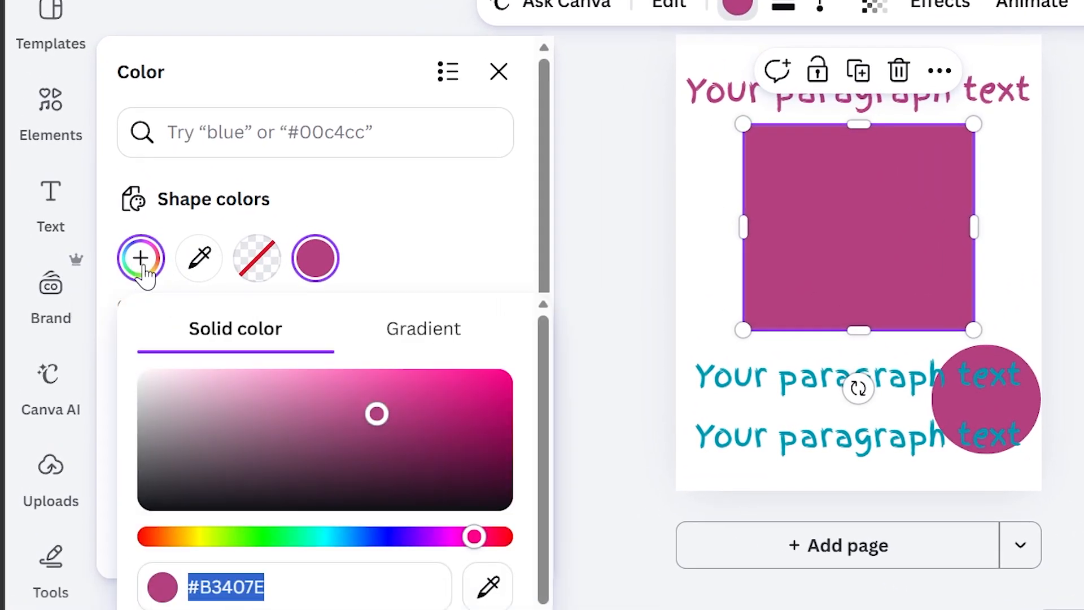
click(452, 339)
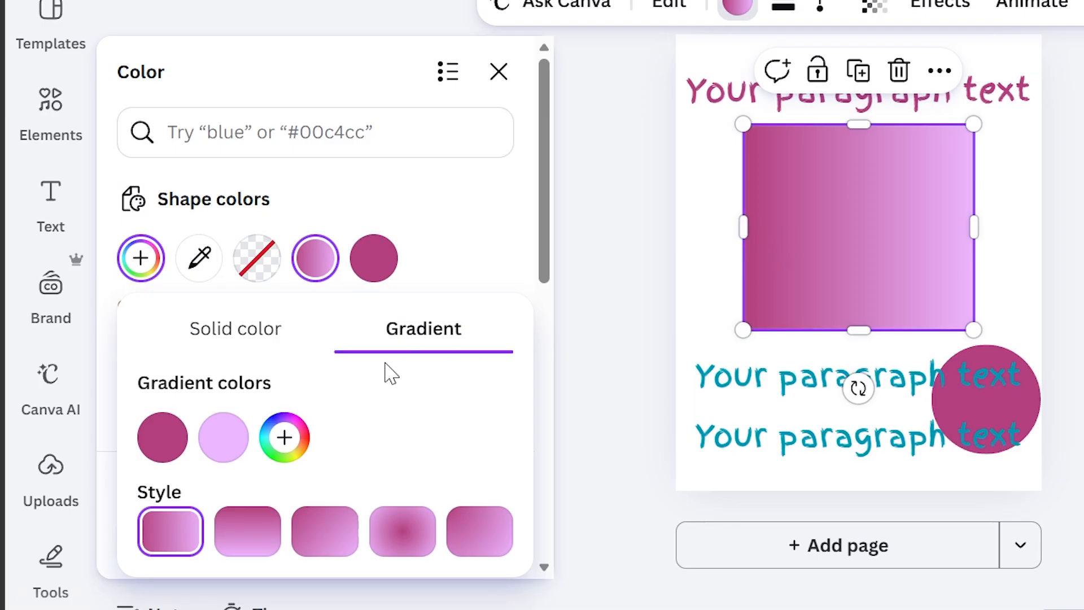
mouse_move(225, 435)
mouse_down()
mouse_move(148, 451)
mouse_move(152, 440)
mouse_move(155, 458)
mouse_move(158, 446)
mouse_up()
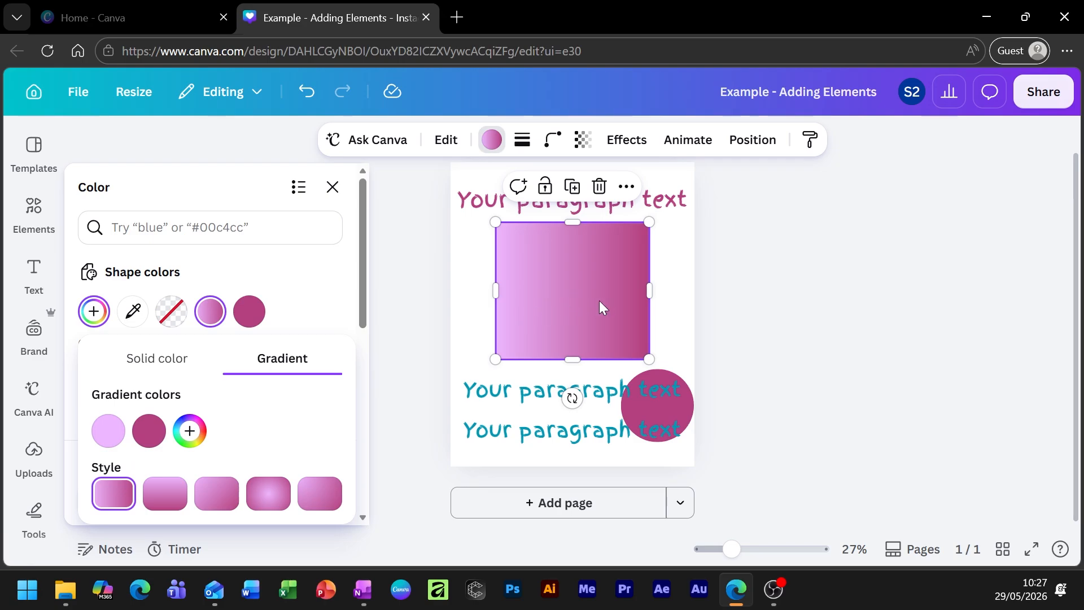
drag(149, 432, 108, 432)
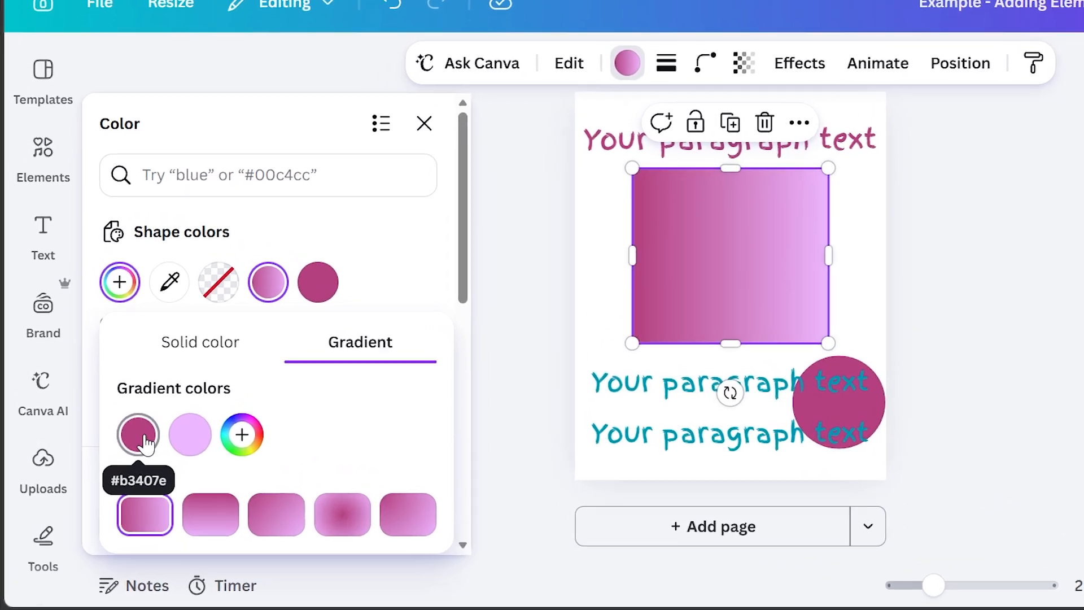
Set the first gradient color of the square to bright pink #EE1389.
click(113, 435)
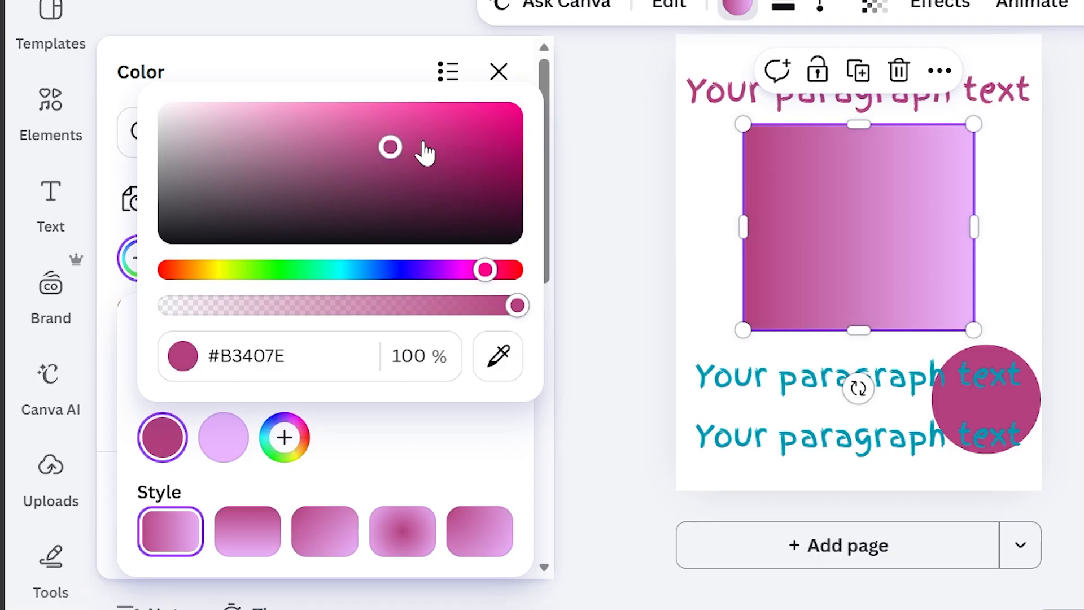
drag(391, 147, 535, 86)
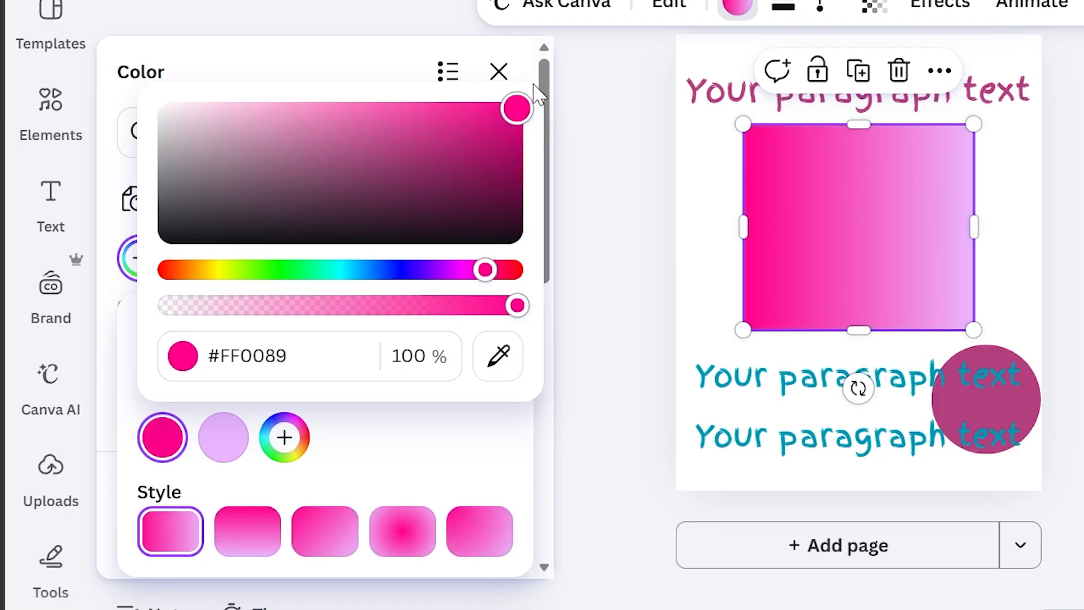
mouse_move(483, 135)
mouse_down()
mouse_move(472, 119)
mouse_move(497, 111)
mouse_move(489, 117)
mouse_up()
Set the second gradient color of the square to blue #126FDC.
click(223, 436)
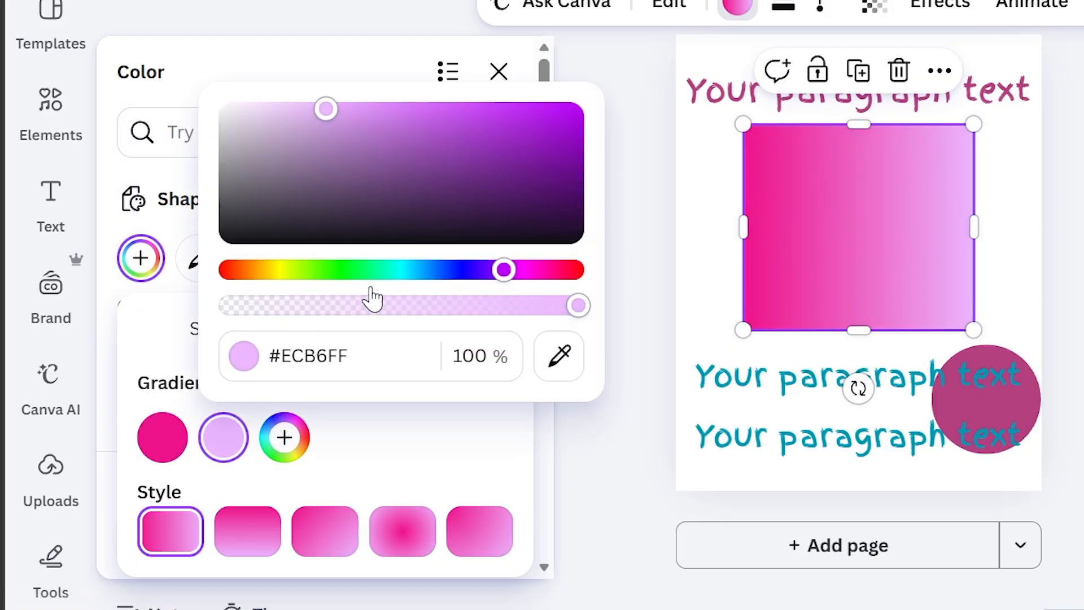
drag(489, 265, 433, 271)
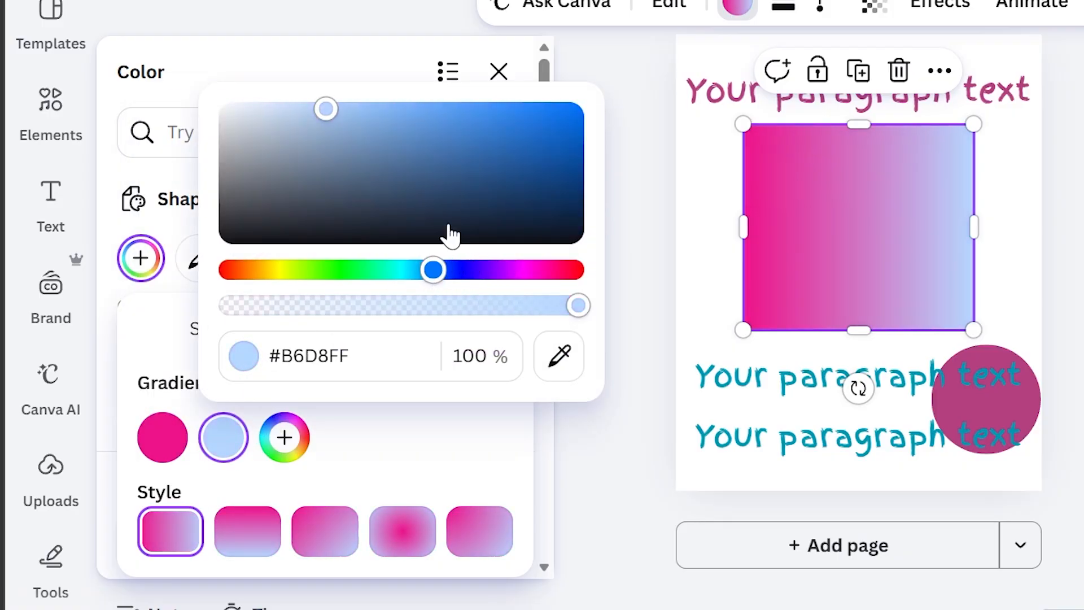
click(521, 149)
drag(521, 149, 548, 126)
click(440, 452)
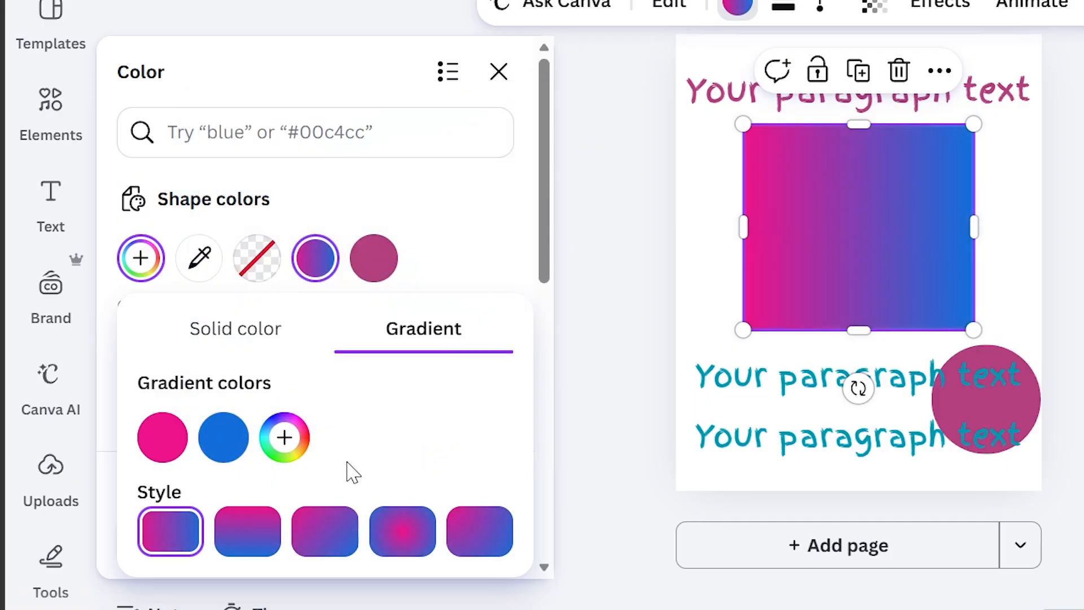
Add a third color to the square's gradient and set it to lime green #C2EE2D.
click(285, 439)
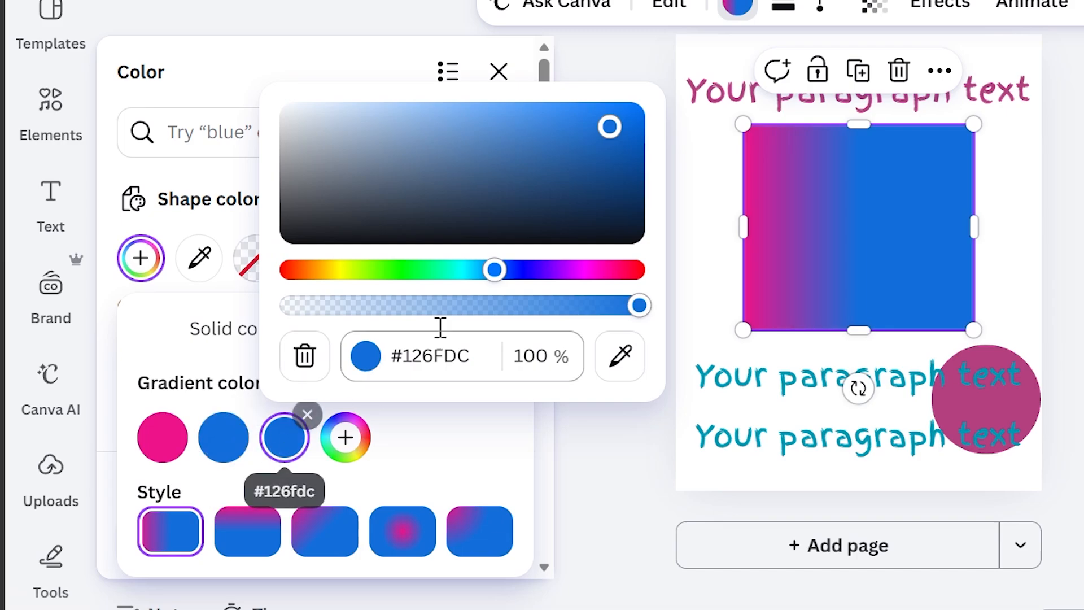
drag(508, 164, 463, 172)
drag(477, 269, 455, 271)
drag(491, 202, 426, 187)
drag(467, 266, 357, 271)
drag(477, 162, 572, 117)
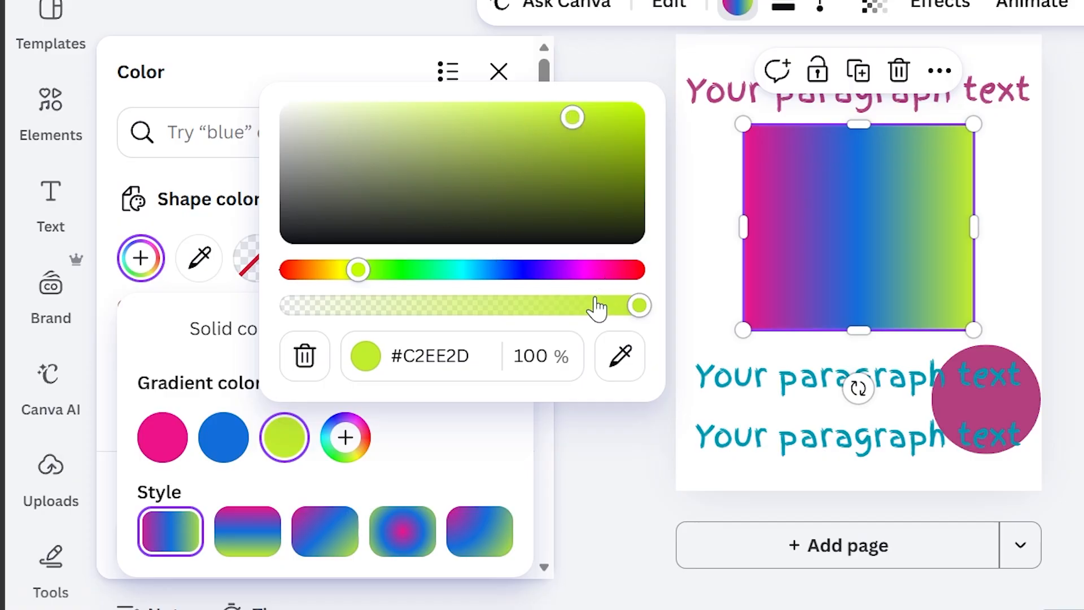
click(475, 445)
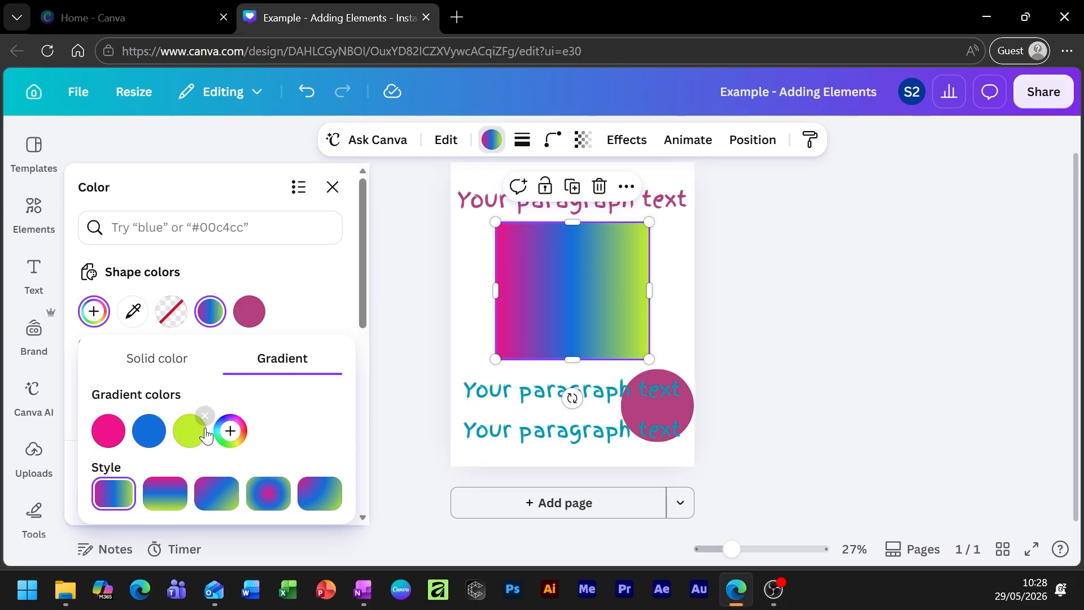
Add a fourth lime green gradient color at 35% opacity, and remove it from the gradient again.
mouse_move(192, 432)
mouse_down()
mouse_move(145, 447)
mouse_move(195, 432)
mouse_up()
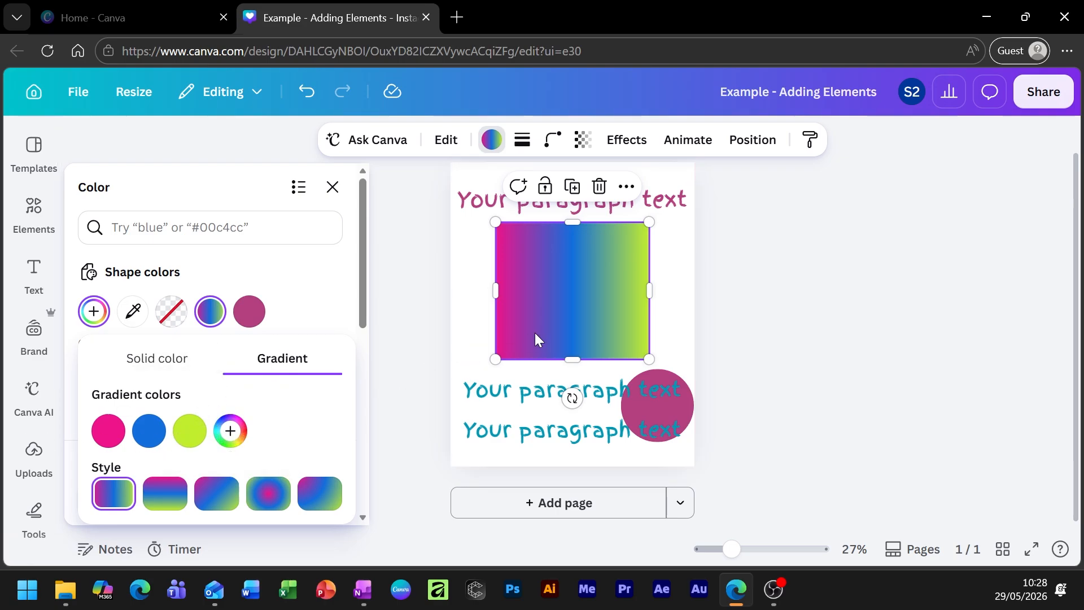
click(231, 431)
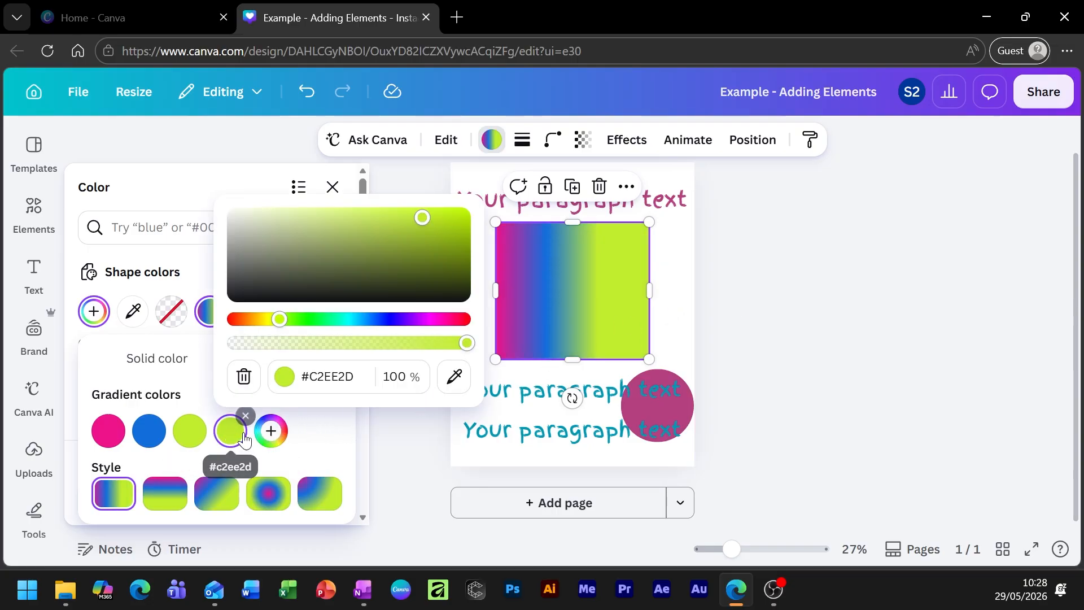
click(322, 450)
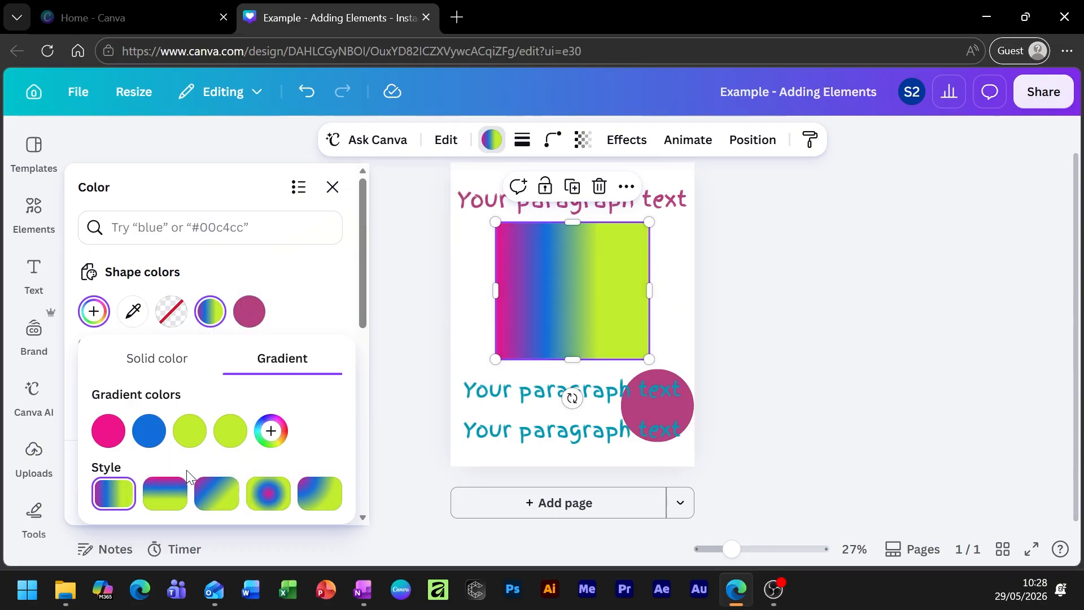
click(230, 431)
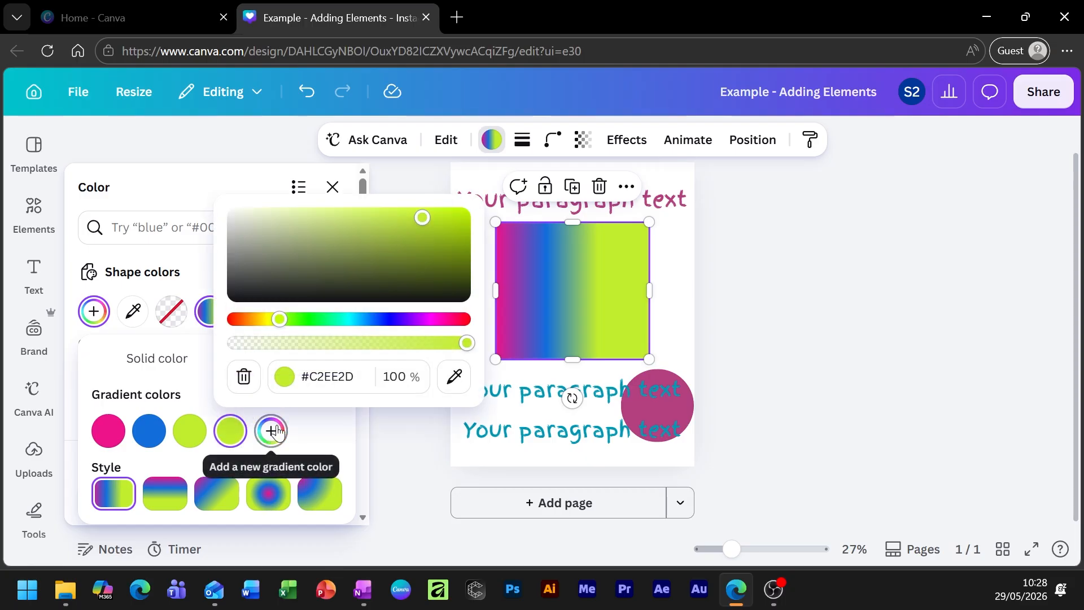
drag(464, 343, 312, 346)
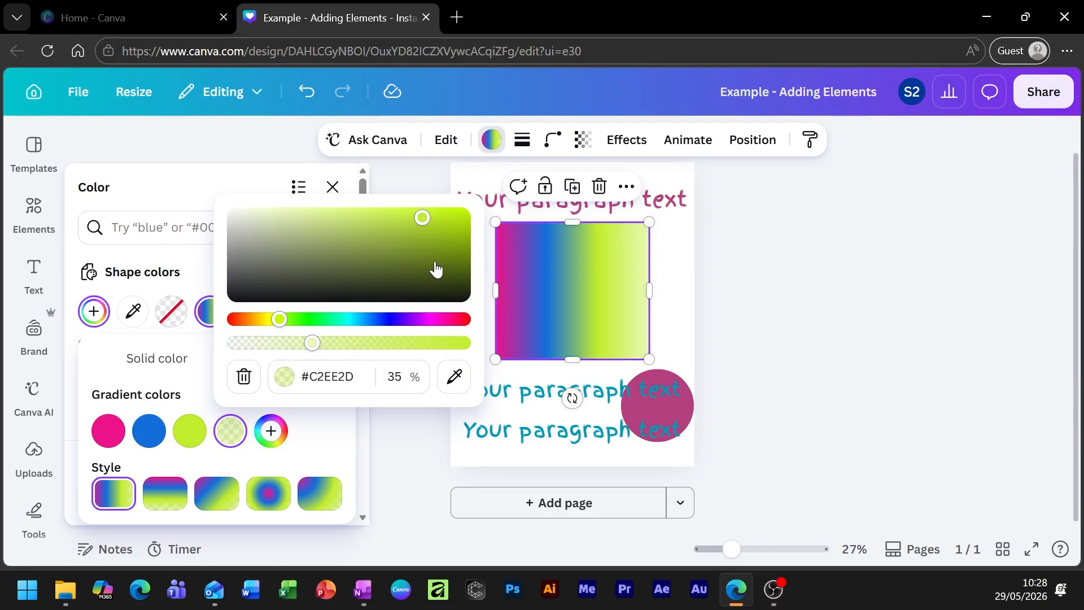
click(312, 435)
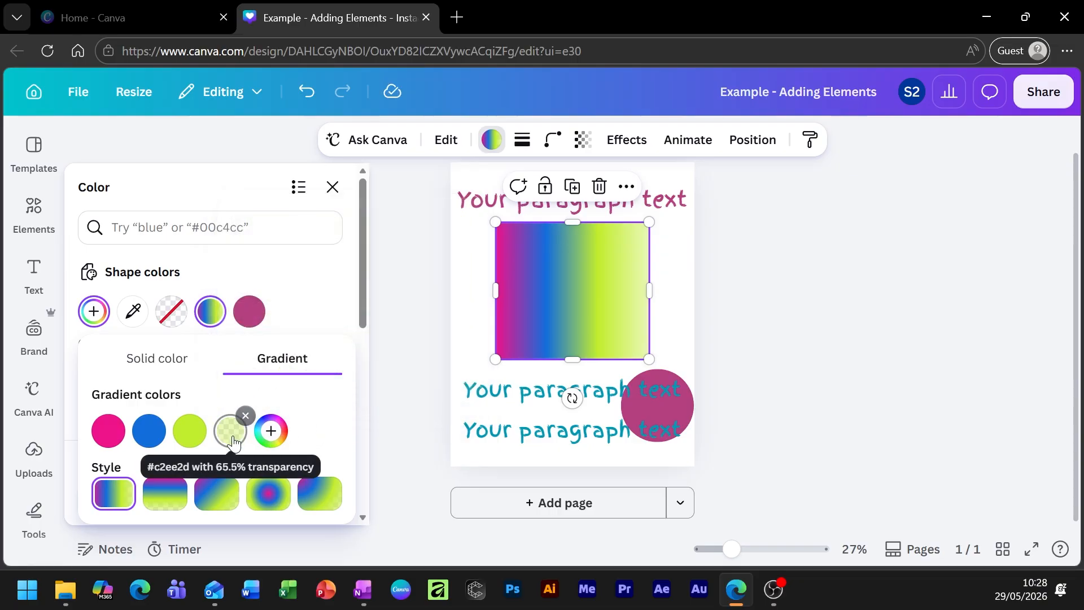
click(248, 417)
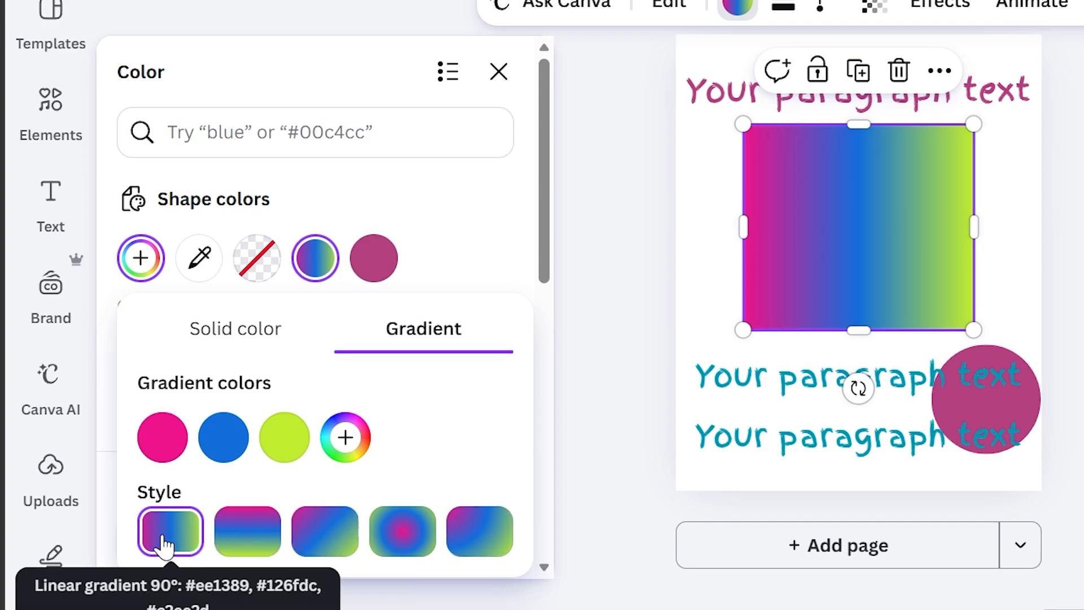
Reorder the square's gradient colors to lime green, blue and pink, and set the style to linear gradient 135°.
click(261, 547)
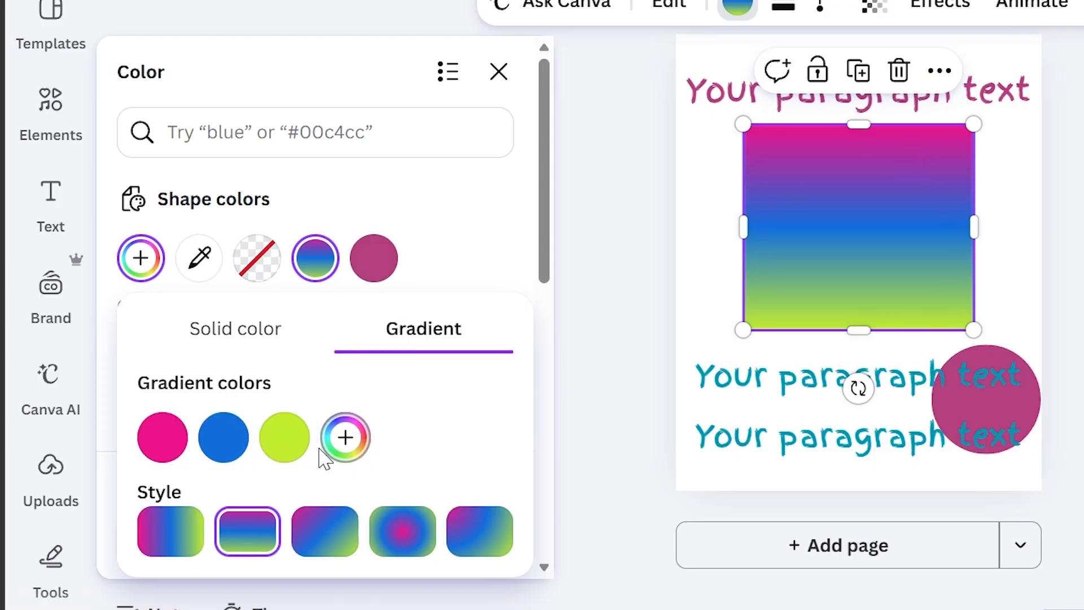
drag(281, 442, 223, 440)
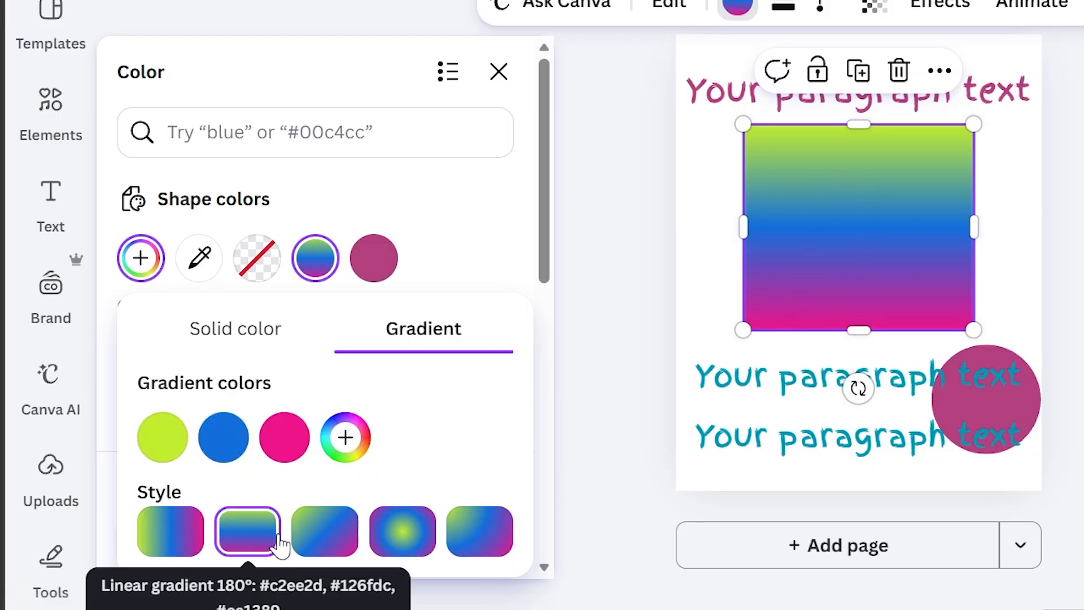
click(324, 547)
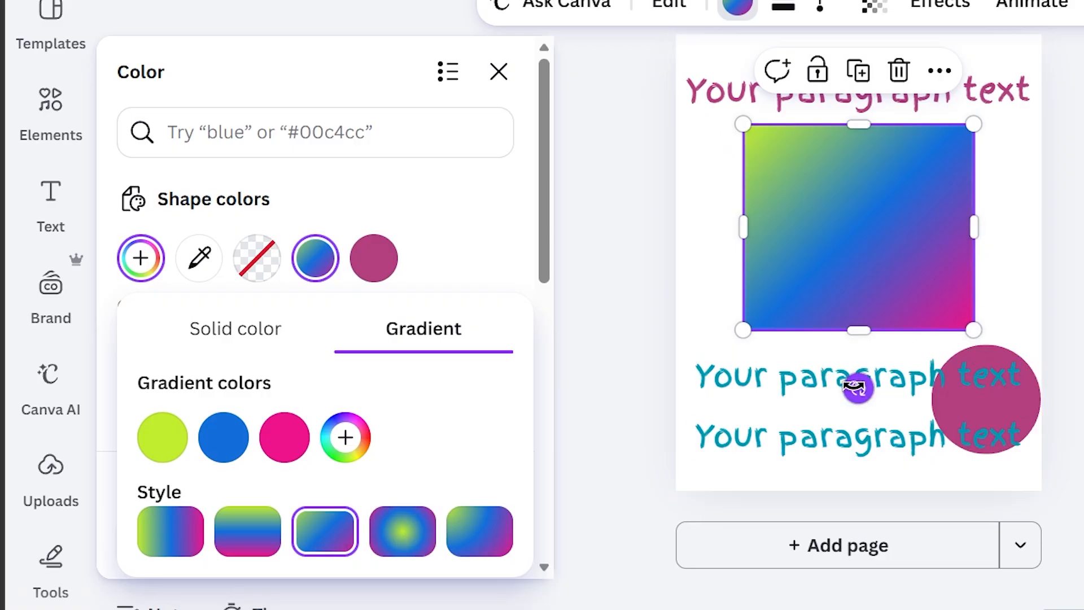
Rotate the gradient square 90° clockwise and undo the rotation.
drag(859, 389, 560, 234)
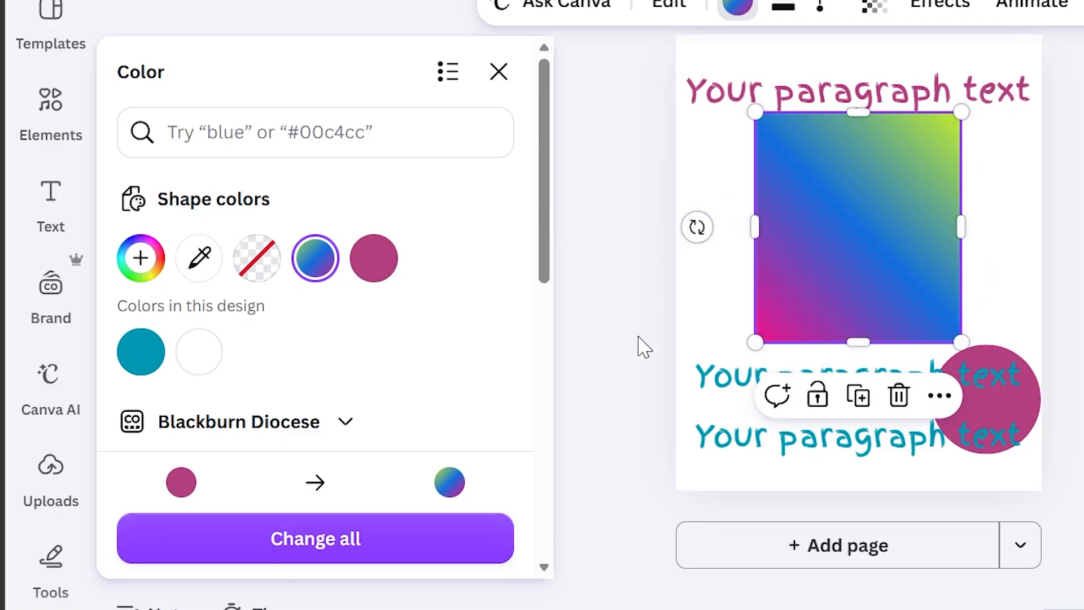
key(ctrl+z)
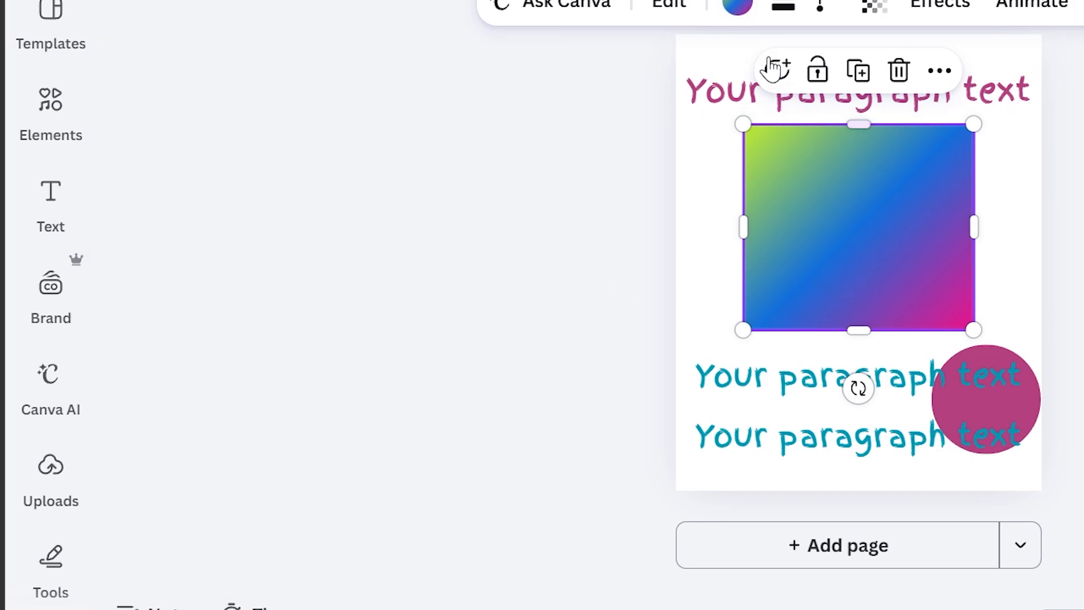
Fill the circle with the same 135° lime green, blue and pink gradient and move it to the center of the square.
click(739, 7)
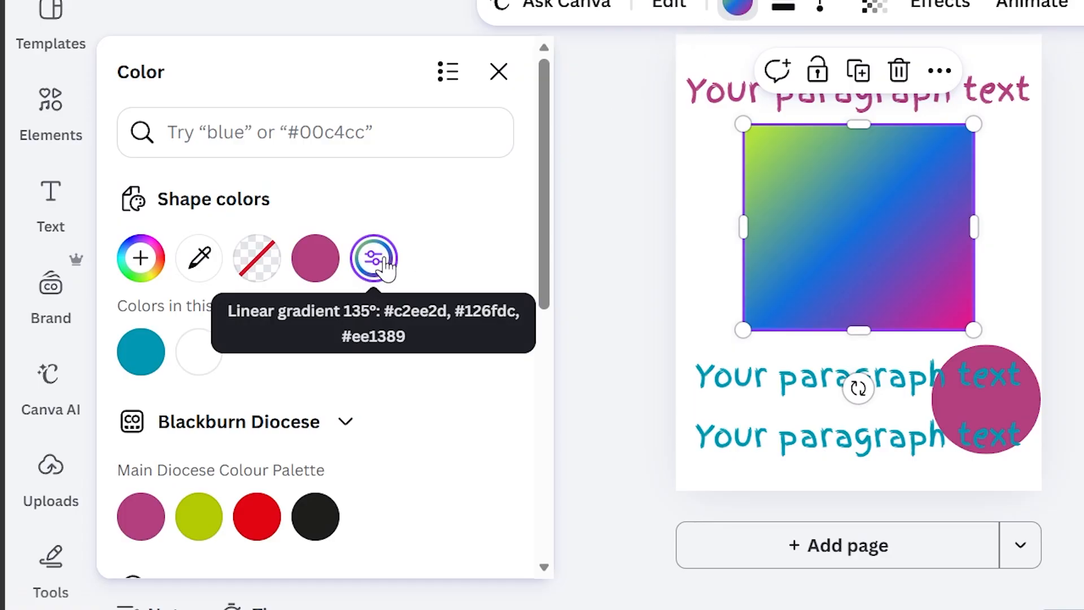
click(1037, 412)
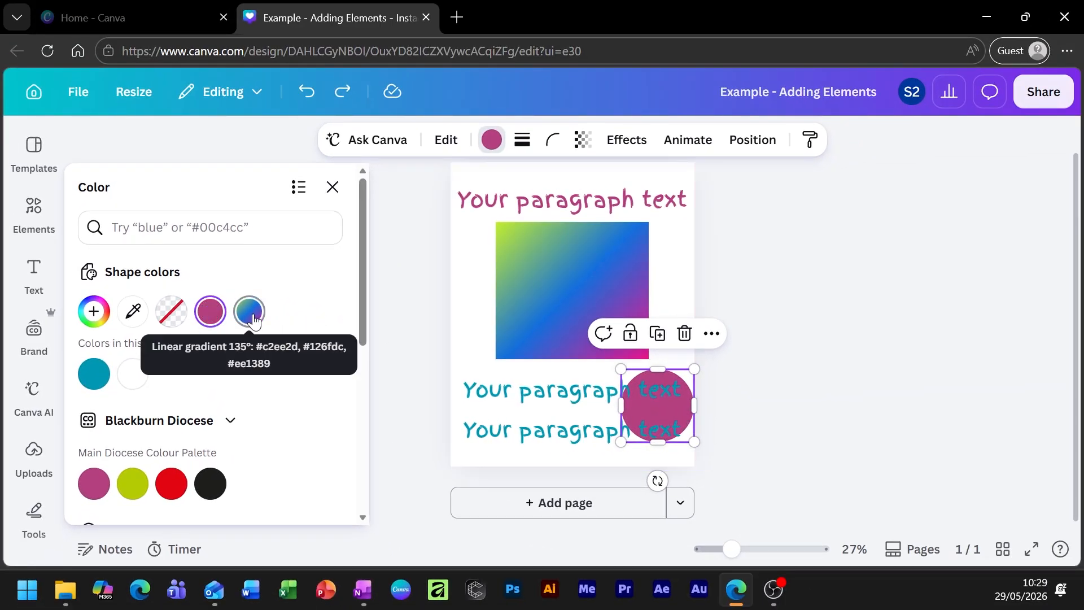
click(249, 311)
drag(680, 418, 590, 295)
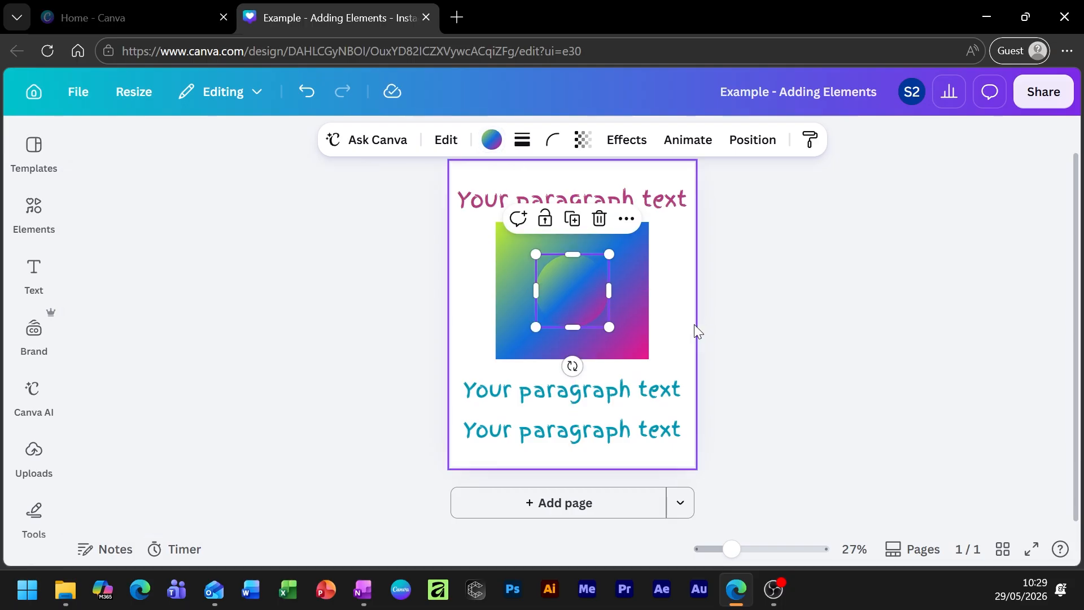
Change the square's gradient style to the circular gradient at 50% 50%, also trying the style that radiates from the corner.
click(614, 327)
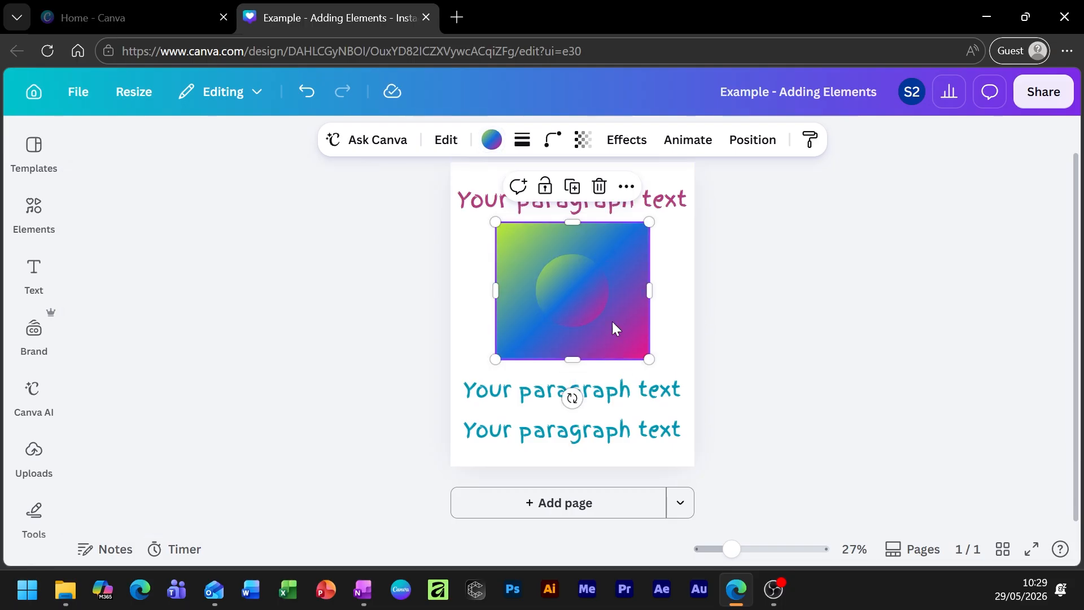
click(492, 139)
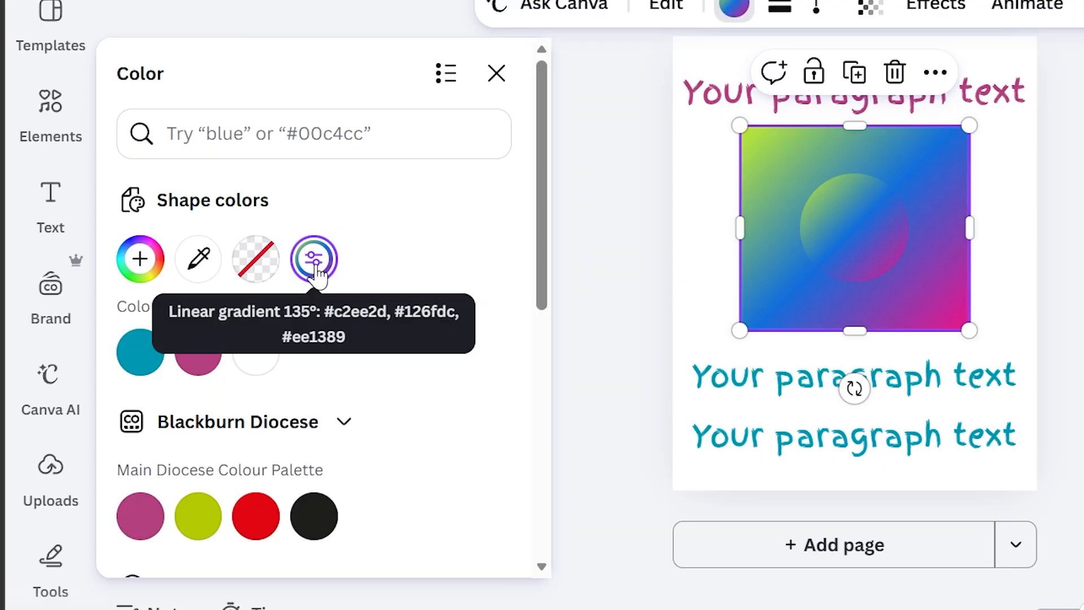
click(212, 315)
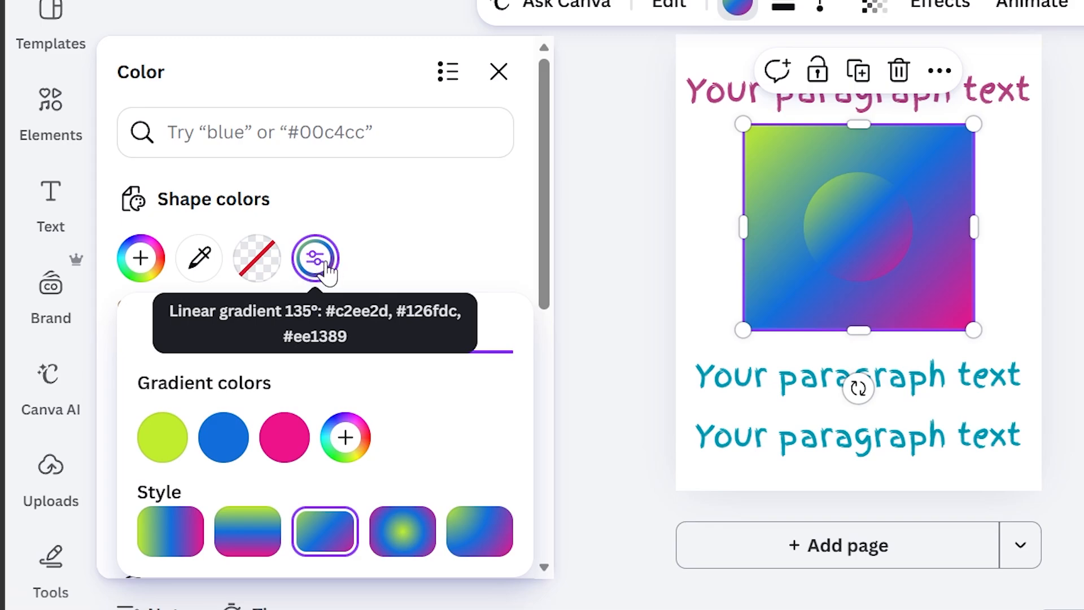
click(405, 528)
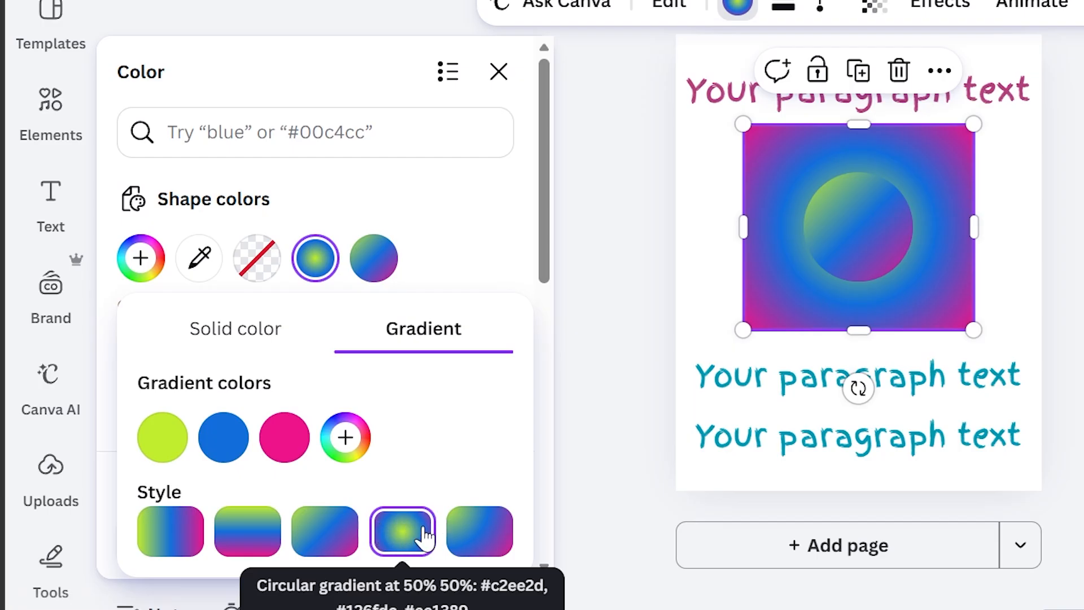
click(475, 534)
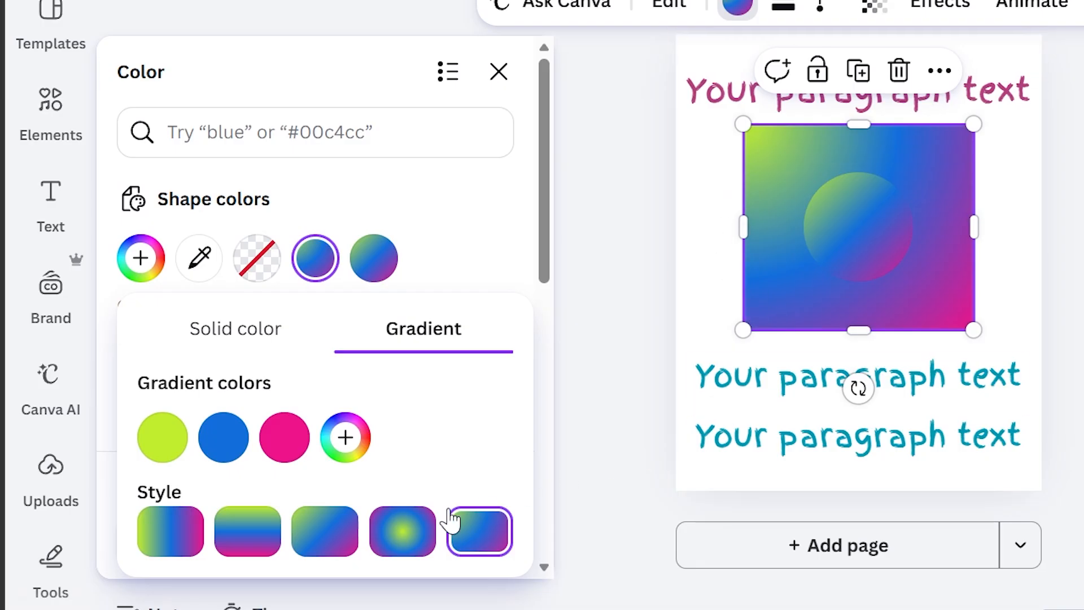
click(403, 531)
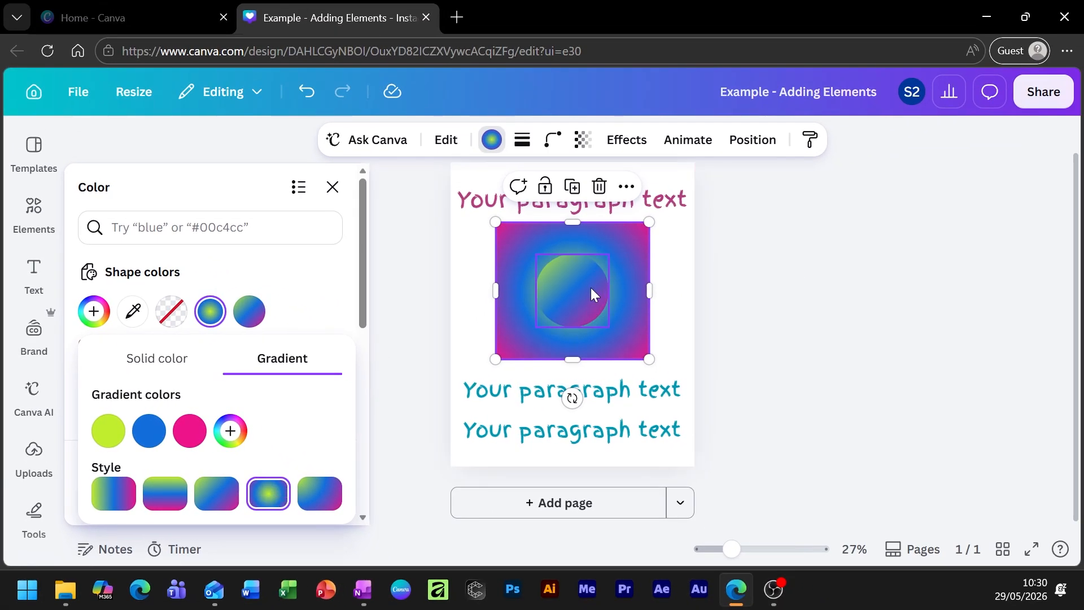
click(747, 258)
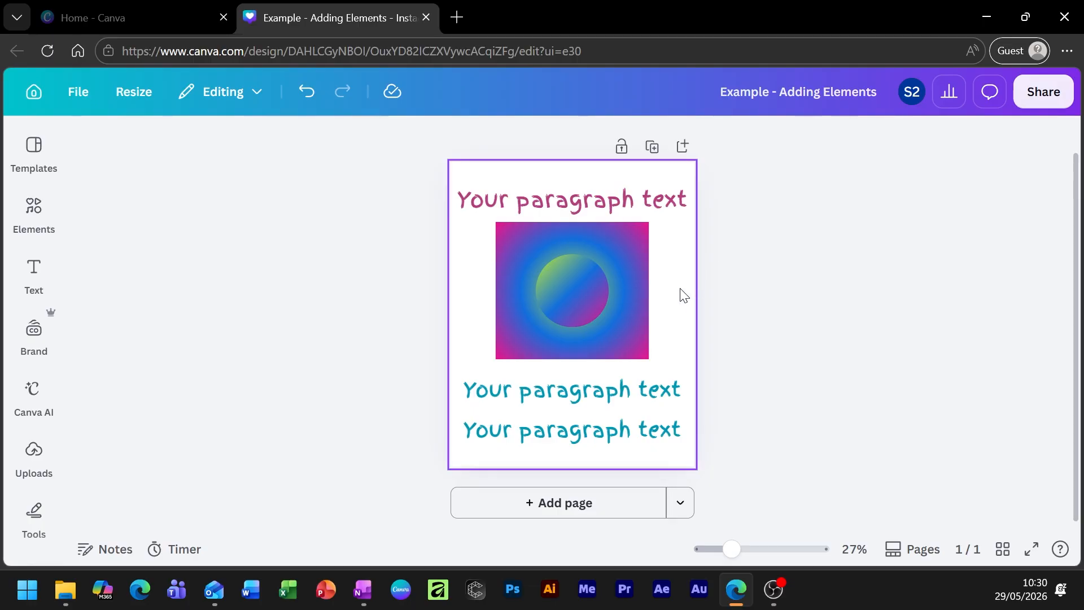
click(638, 261)
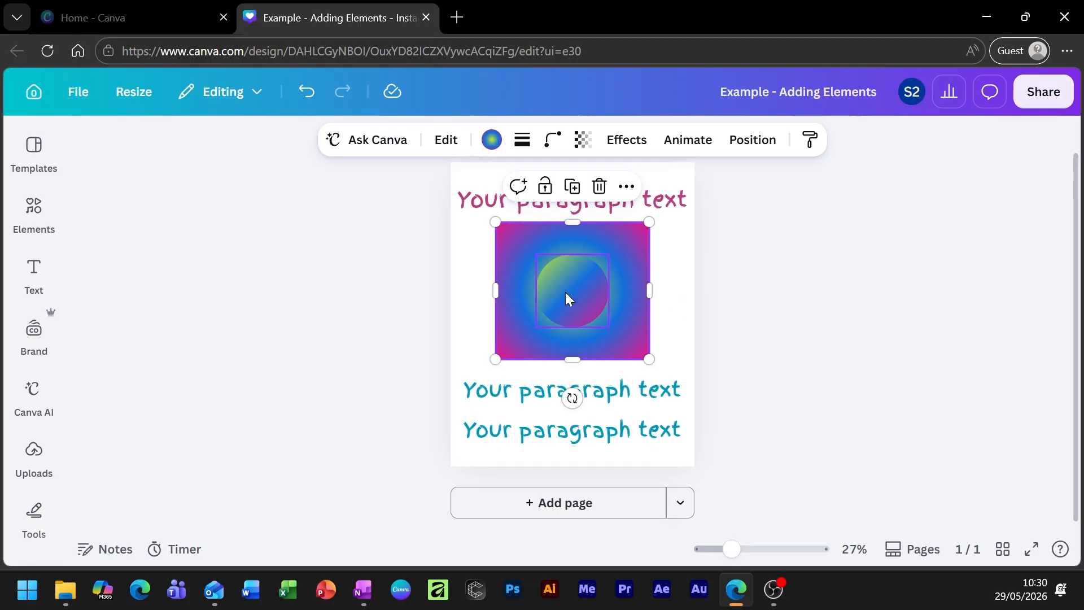
Shrink the pink paragraph text above the square to size 63.4 and center it on the page.
click(629, 206)
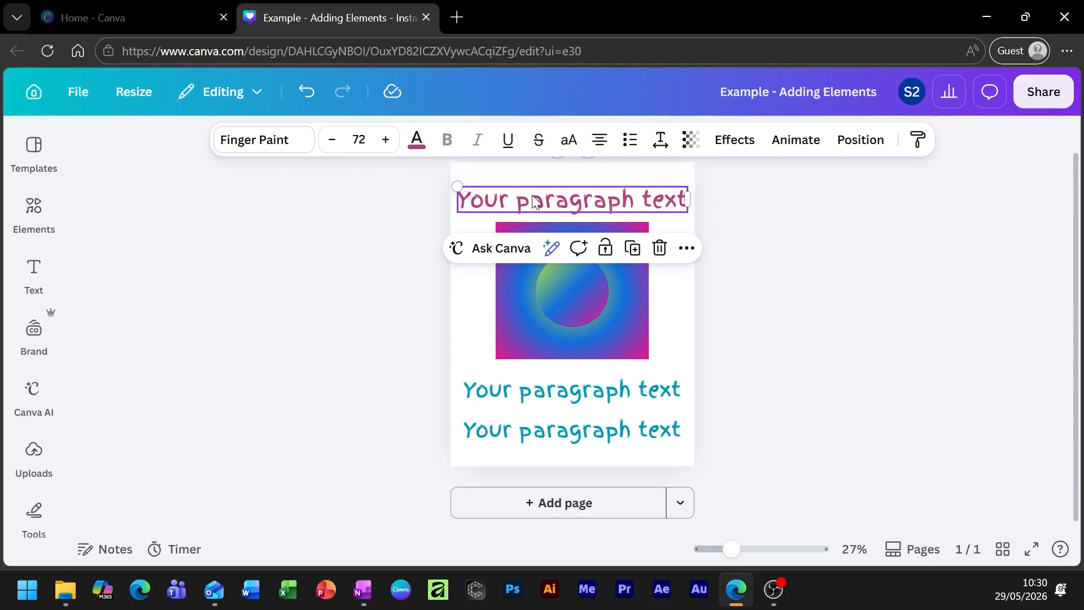
drag(461, 187, 485, 189)
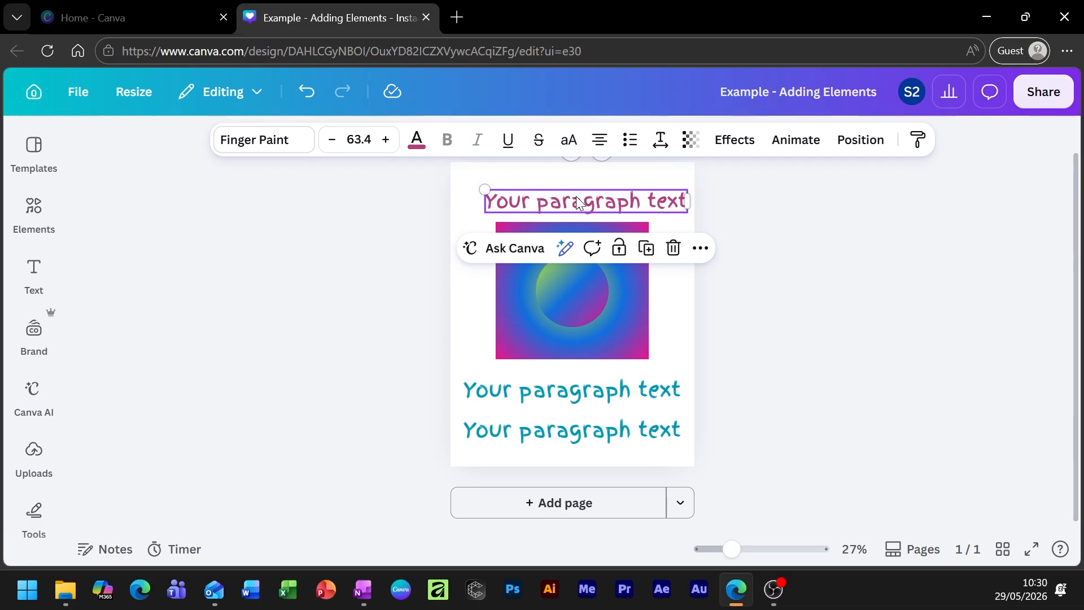
drag(577, 201, 563, 199)
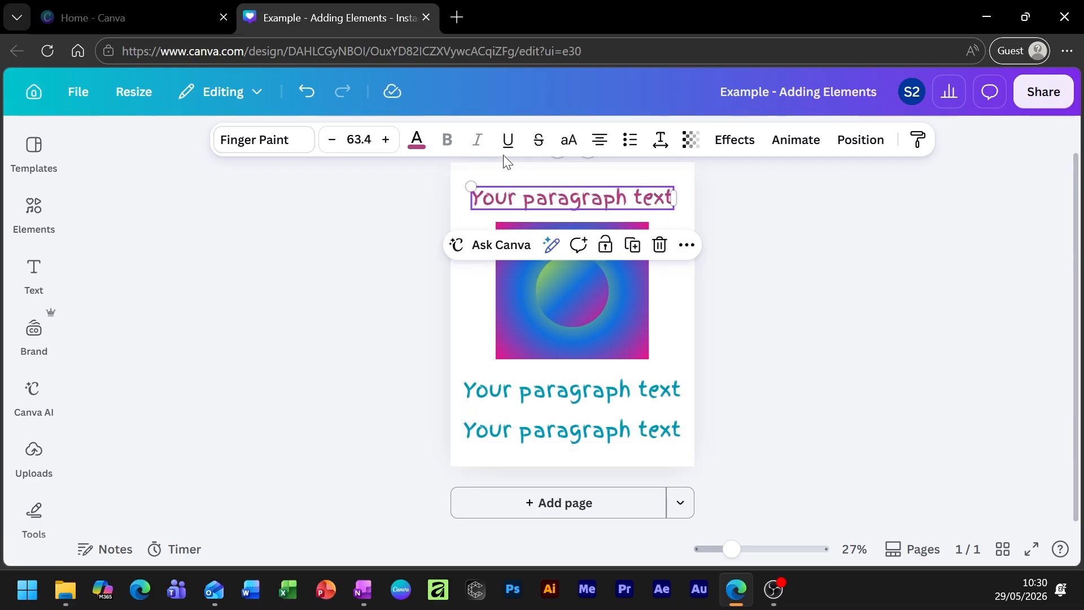
Change the font of the pink paragraph text to Glacial Indifference.
click(243, 140)
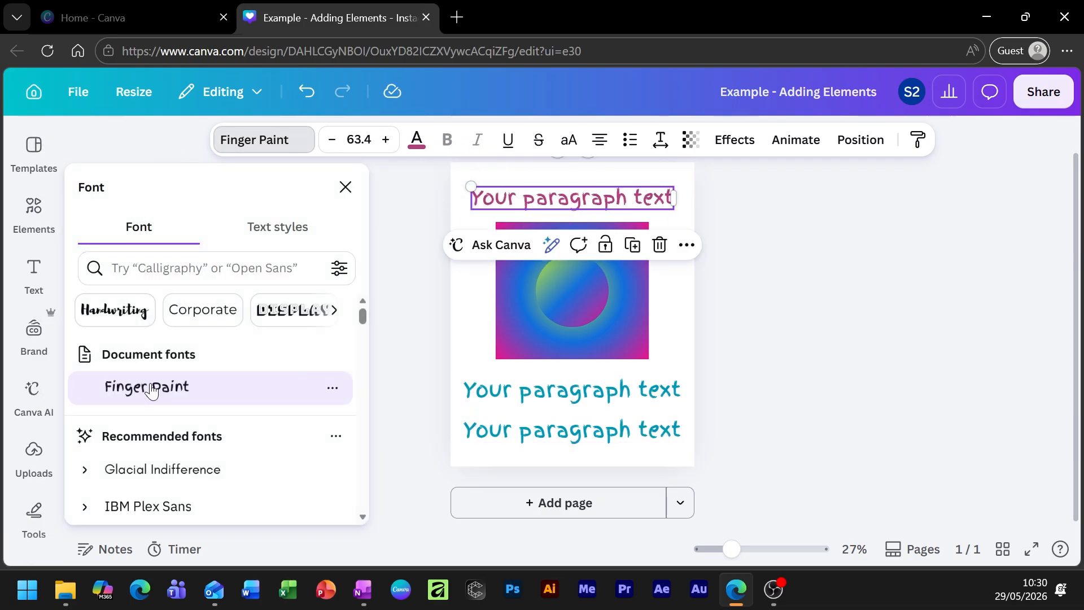
scroll(209, 449, down, 2)
click(172, 393)
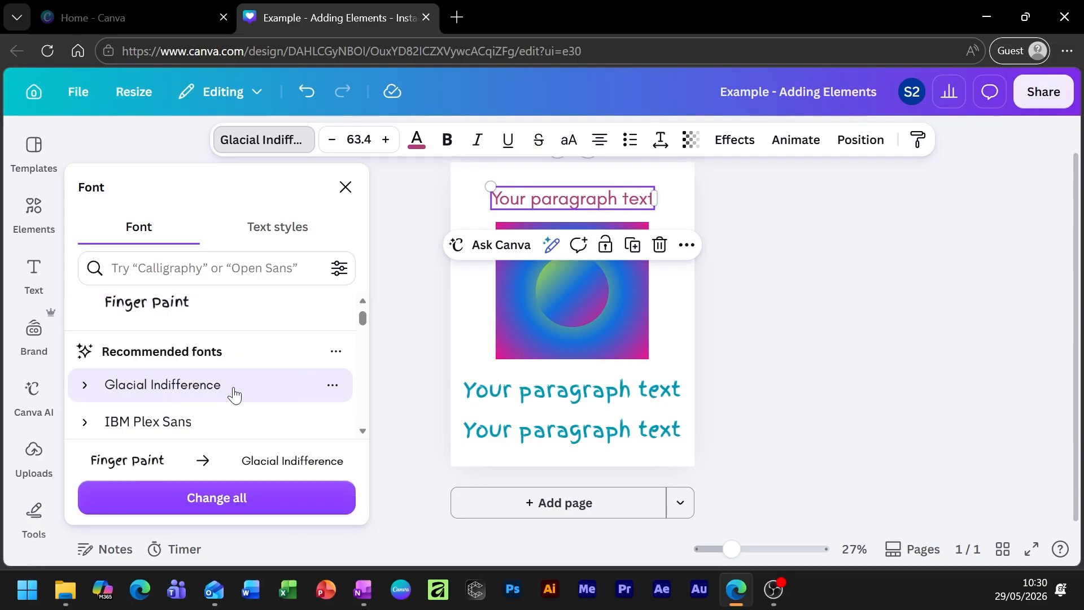
click(668, 301)
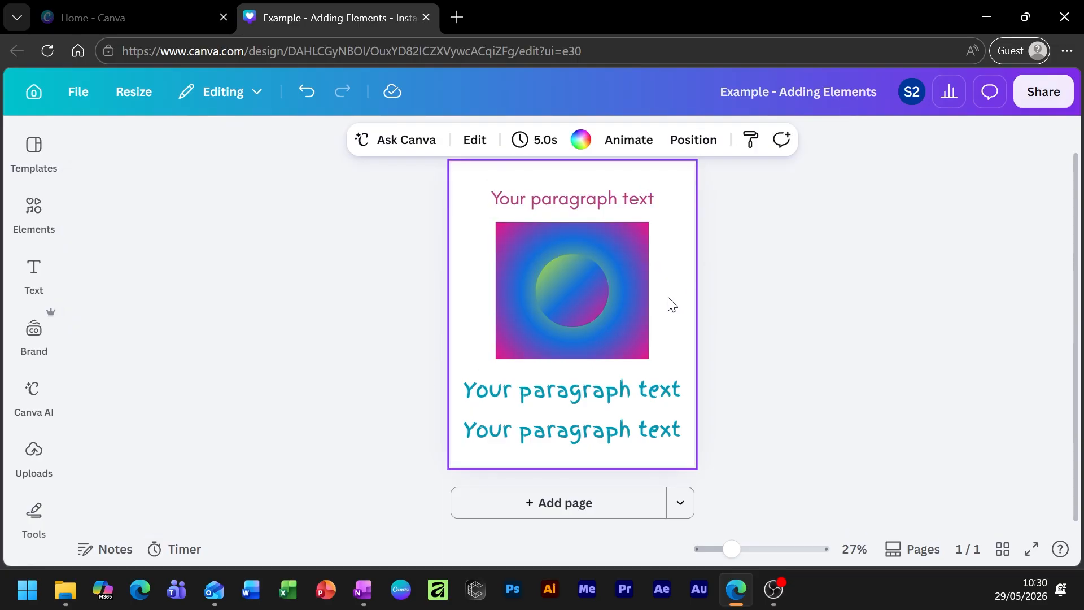
Apply bold, italic and underline to the pink paragraph text, and remove all three again.
click(569, 204)
click(448, 139)
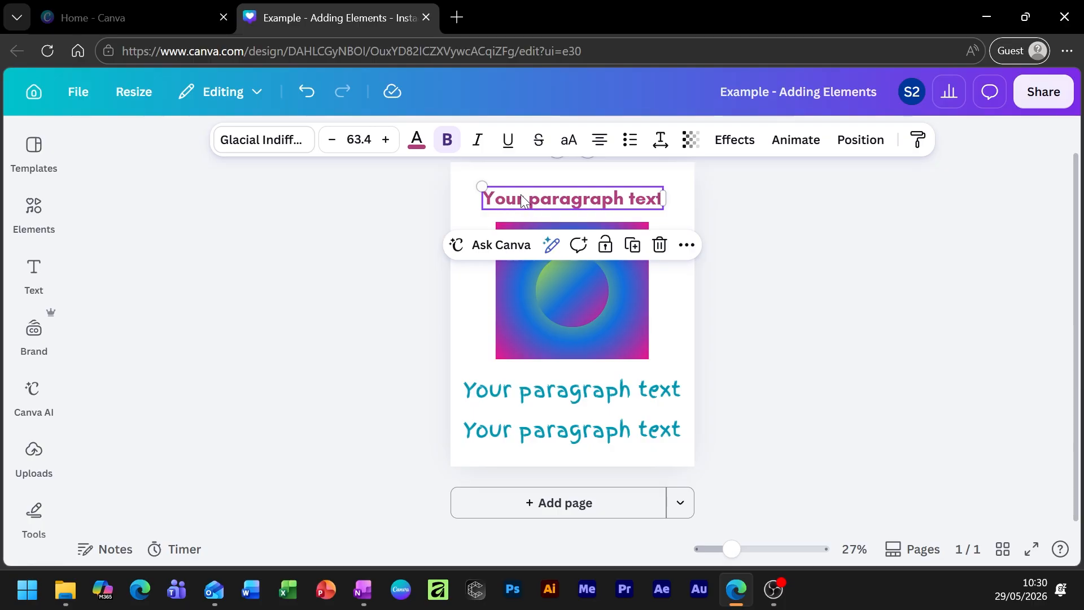
click(477, 140)
click(508, 142)
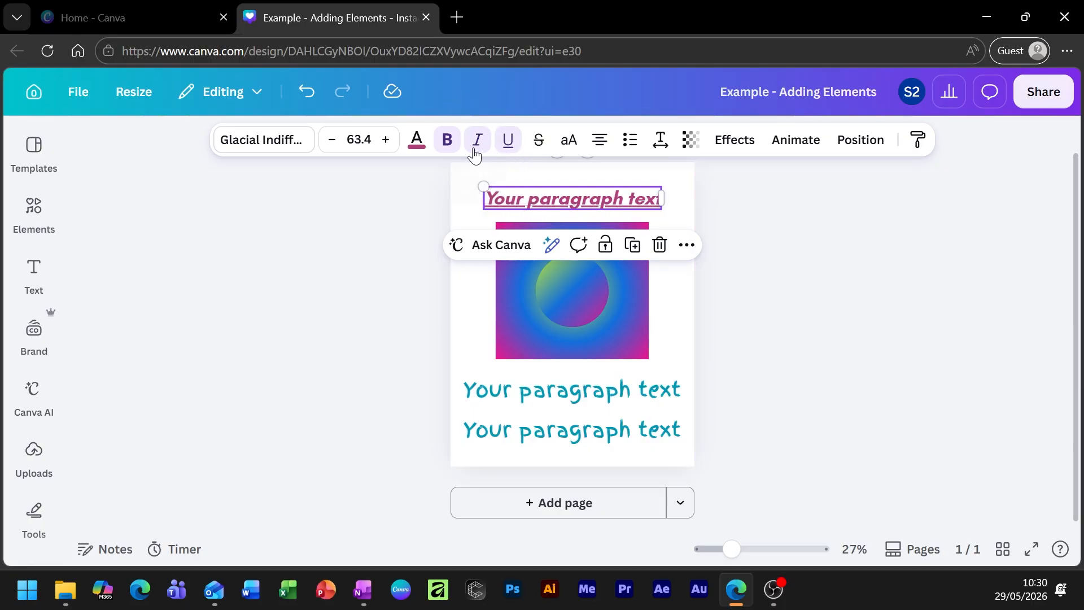
click(508, 142)
click(478, 148)
click(447, 142)
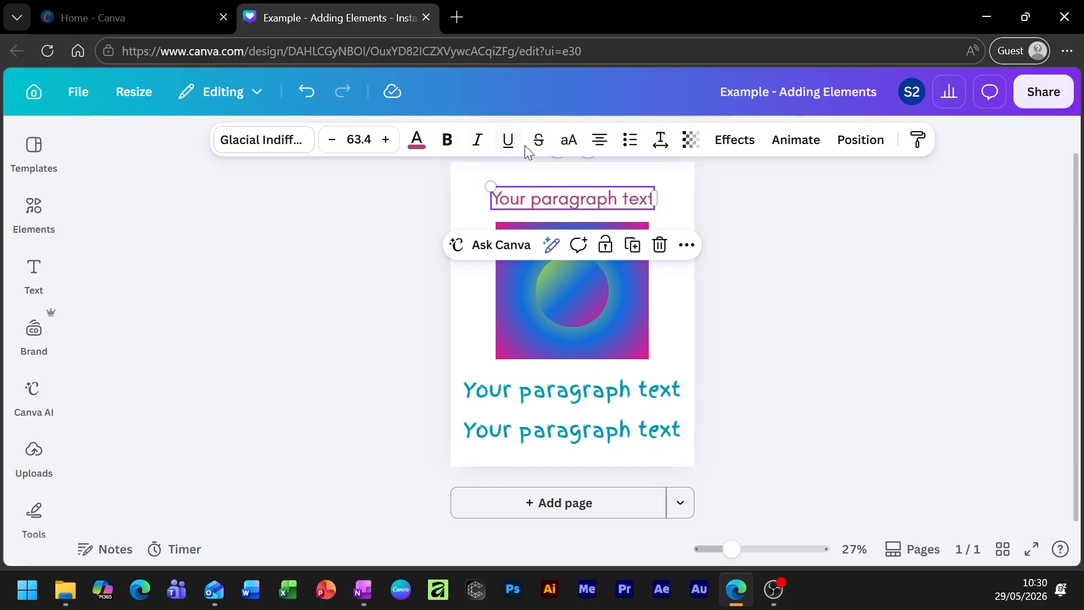
Switch the pink text between the Regular and Bold weights of Glacial Indifference, ending on Bold.
click(282, 144)
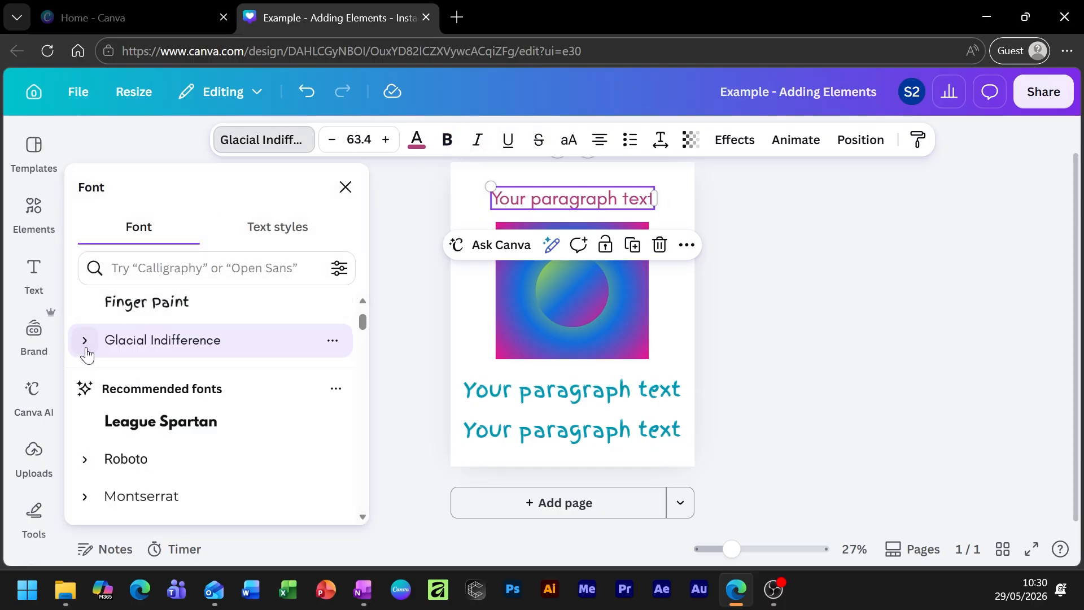
click(85, 341)
click(148, 419)
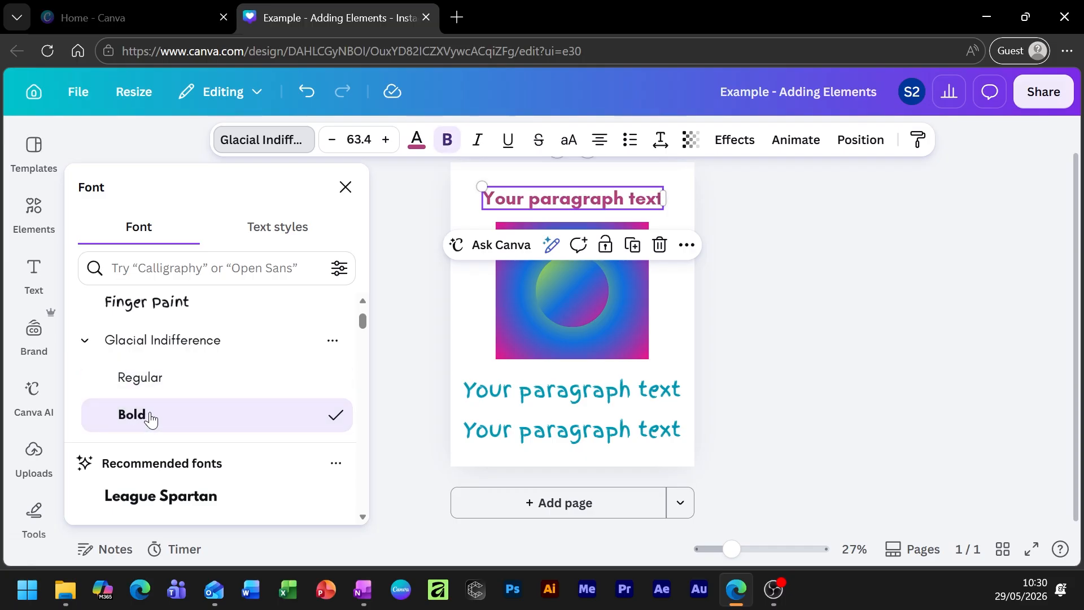
click(156, 389)
click(154, 423)
click(156, 391)
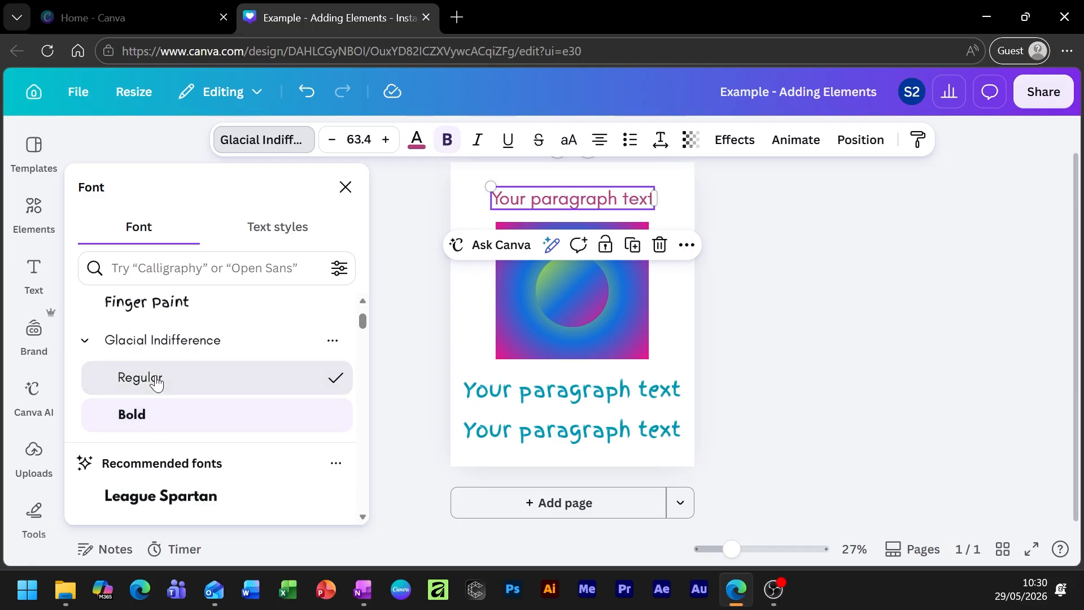
click(150, 413)
click(153, 414)
click(156, 415)
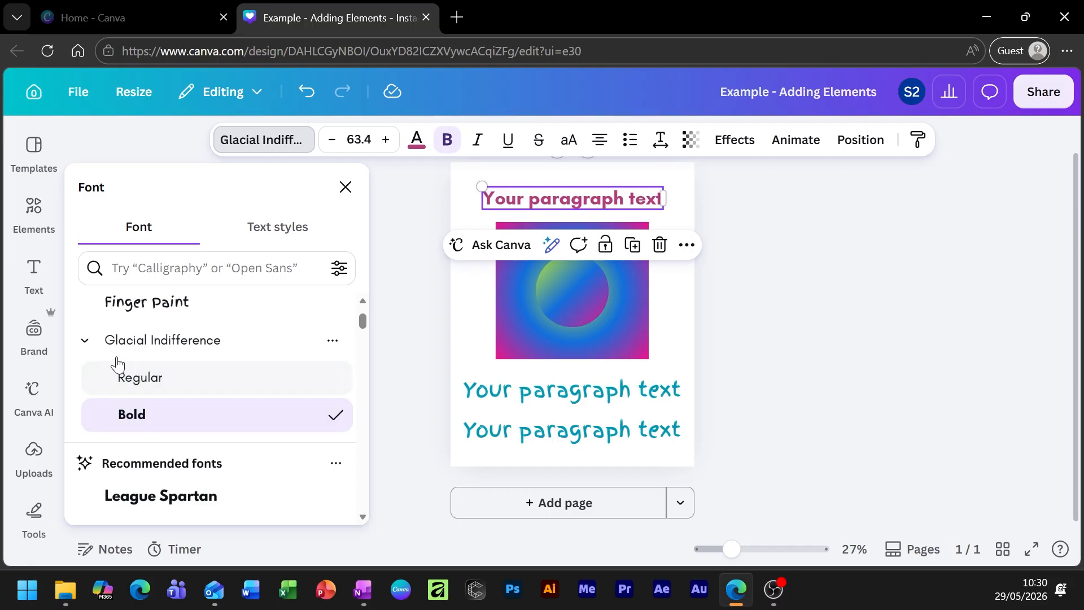
click(81, 347)
Change the pink paragraph text to the Thin weight of the Montserrat font.
scroll(186, 368, down, 1)
scroll(198, 384, down, 4)
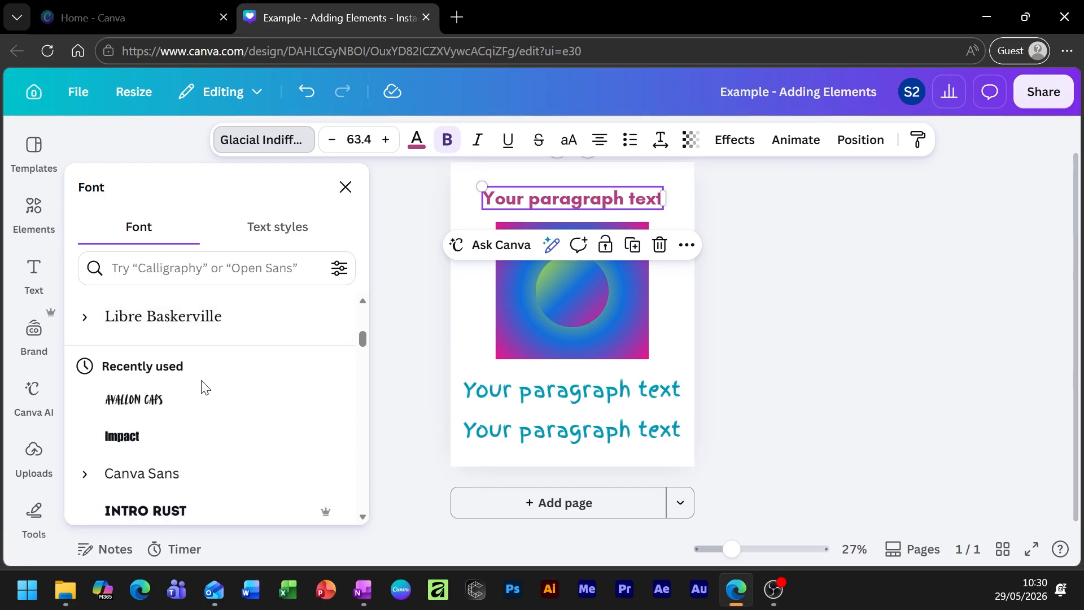
scroll(196, 373, up, 3)
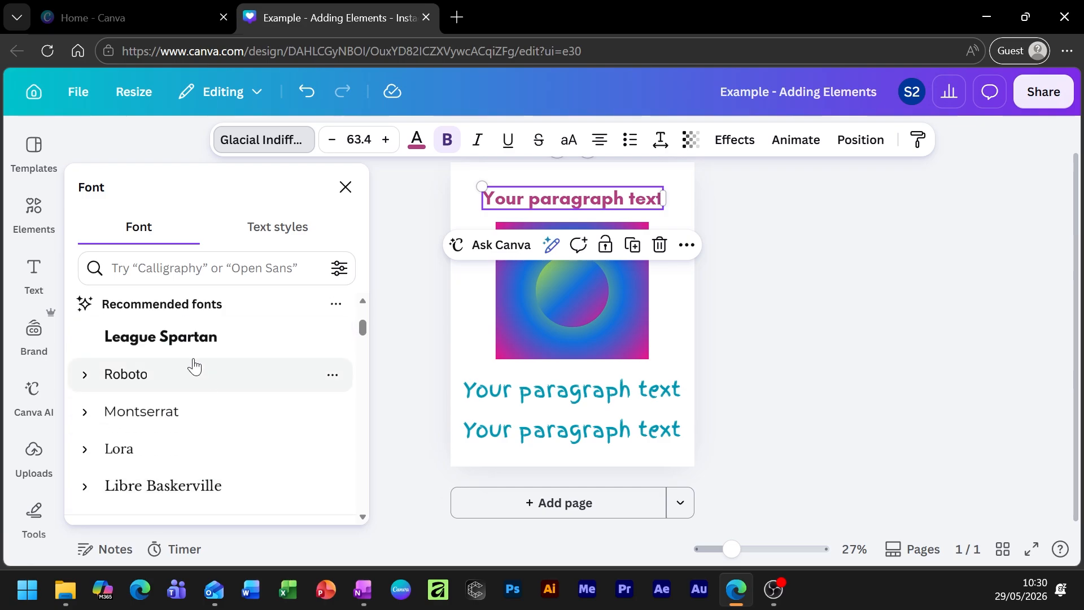
click(86, 417)
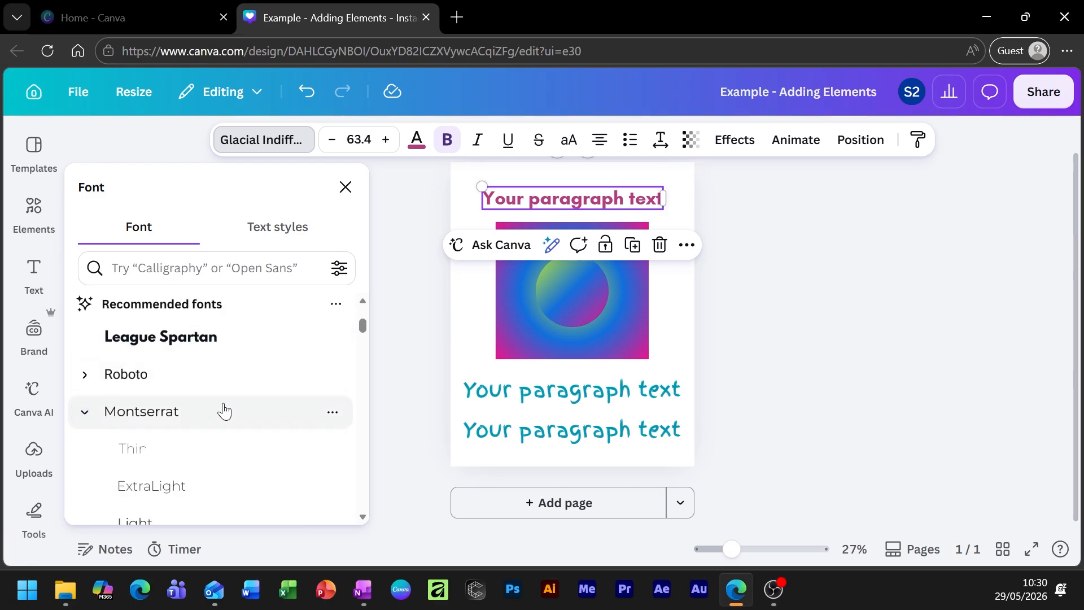
scroll(229, 396, down, 2)
click(155, 377)
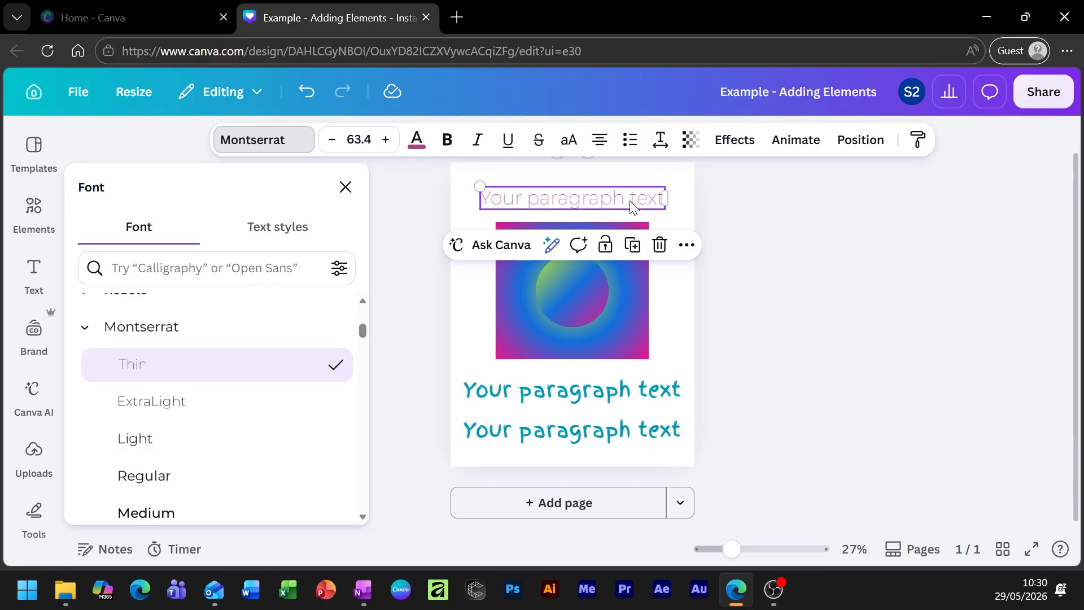
Set the Montserrat weight of the pink paragraph text to ExtraLight.
drag(733, 549, 755, 549)
scroll(785, 406, up, 4)
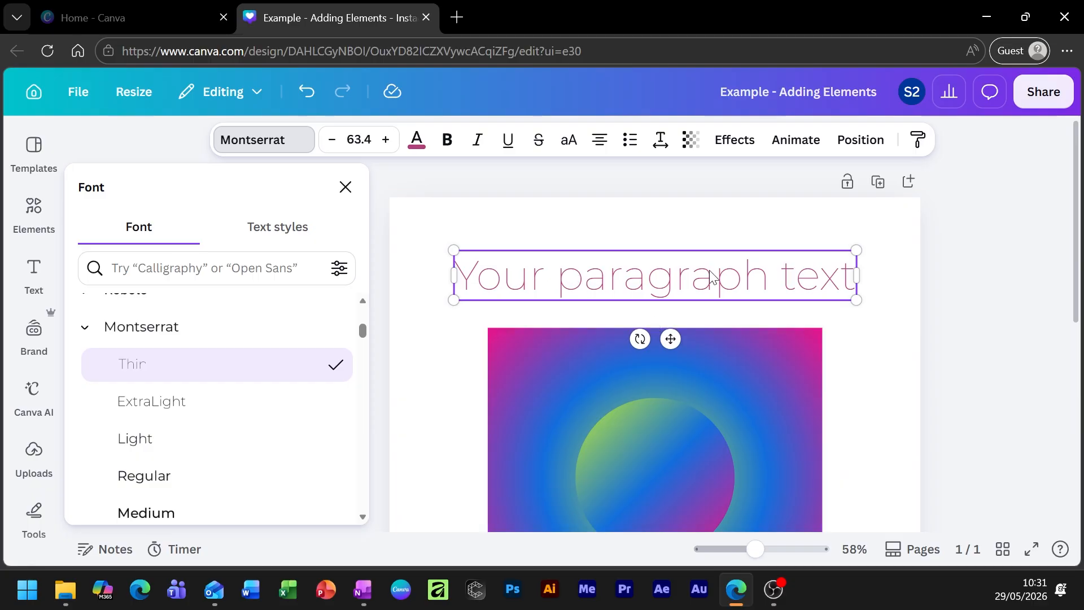
click(156, 404)
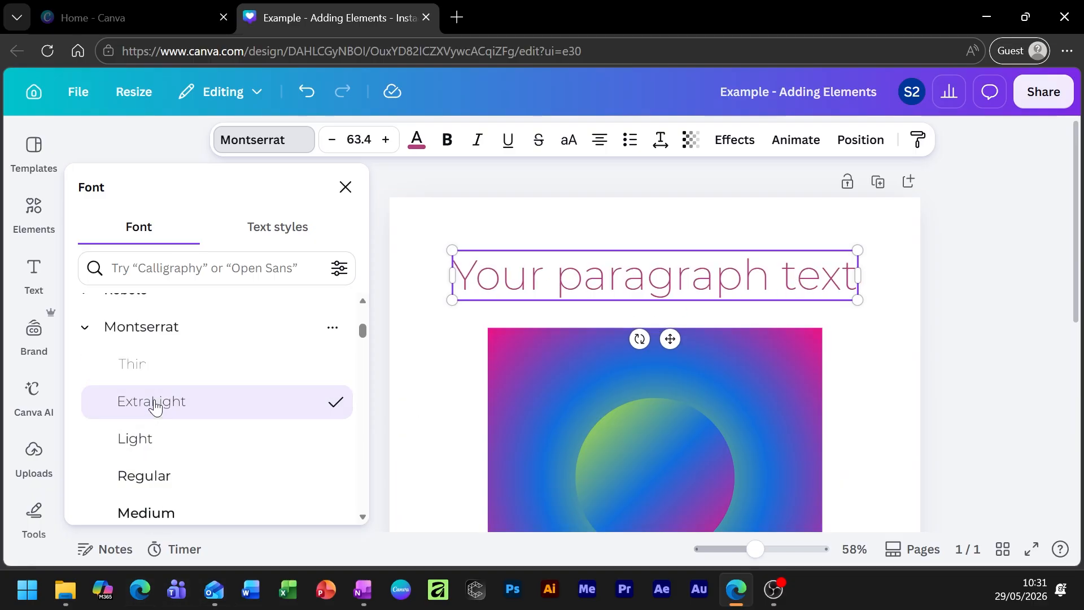
Try the Montserrat weights from Light up to Black on the pink paragraph text, ending on Black.
click(167, 444)
click(162, 477)
scroll(221, 380, down, 2)
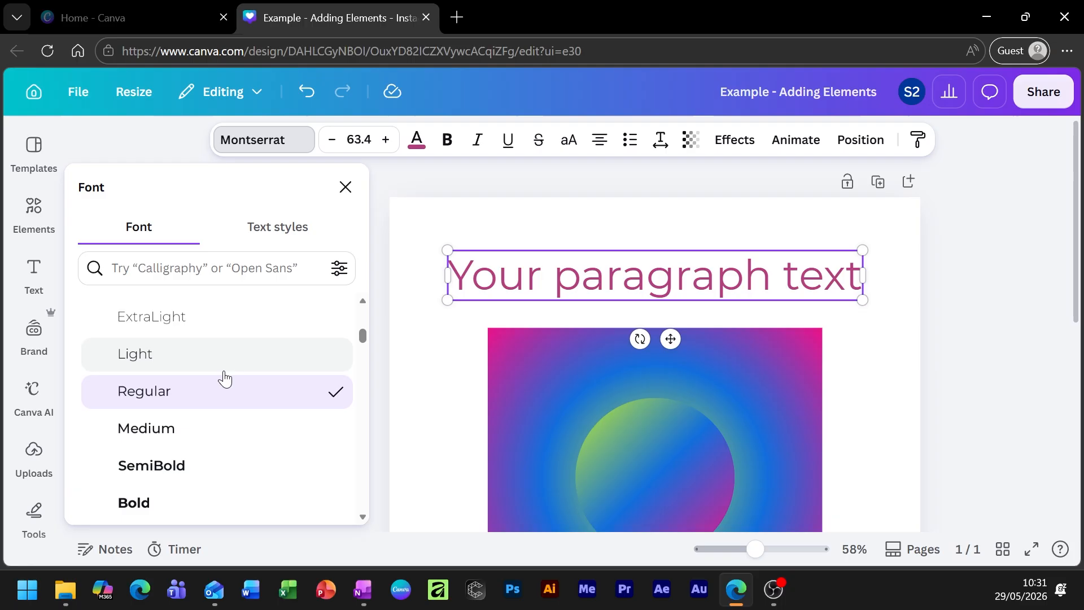
click(197, 430)
click(200, 470)
click(164, 501)
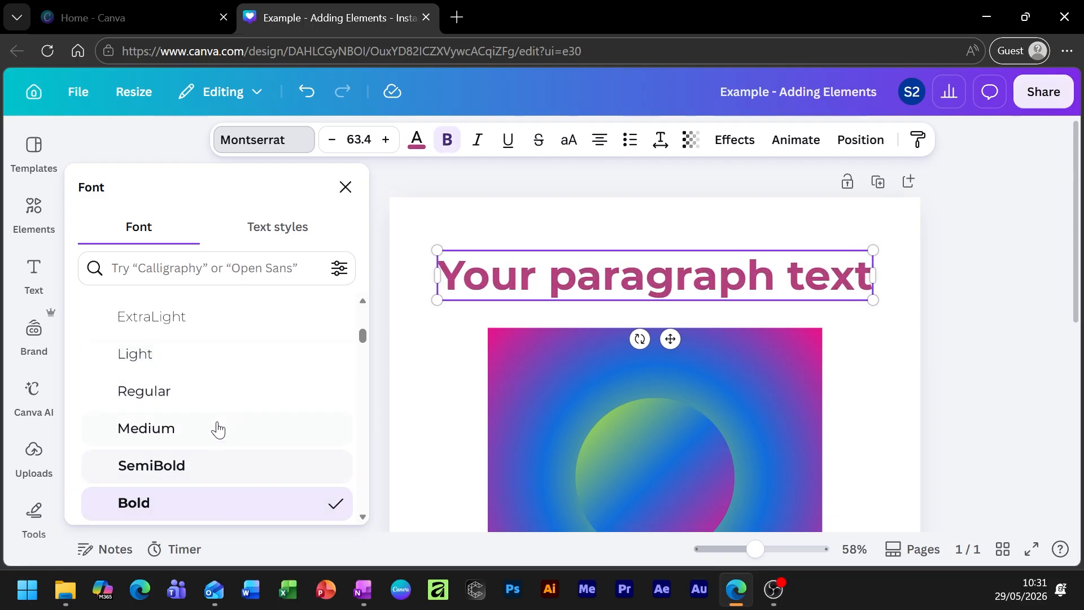
scroll(192, 446, down, 2)
click(185, 462)
click(175, 500)
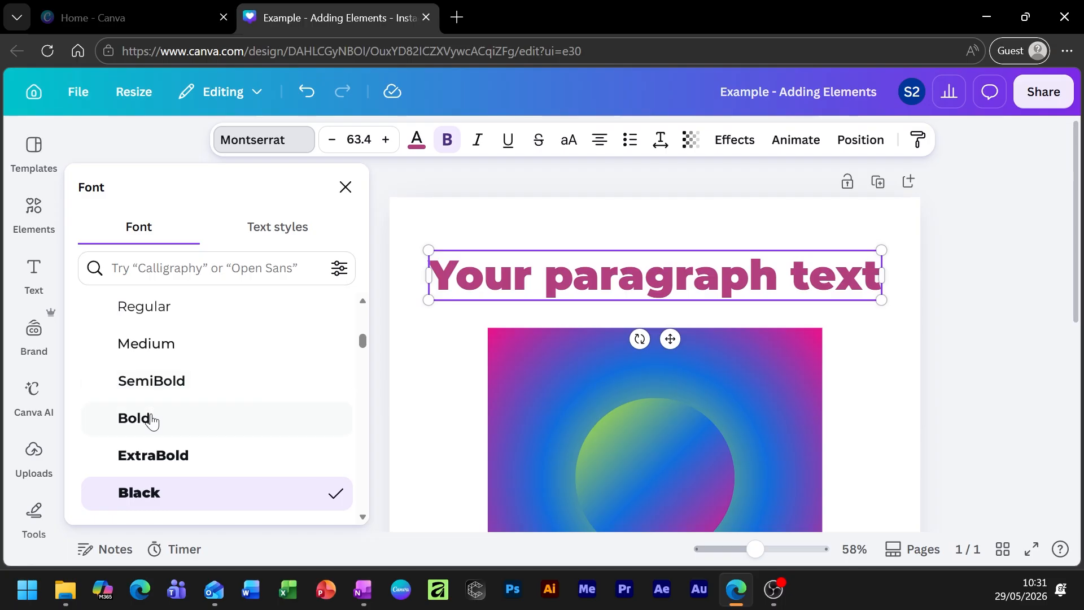
Apply italic and underline to the pink text and try lighter Montserrat weights from Bold down to Thin.
click(477, 142)
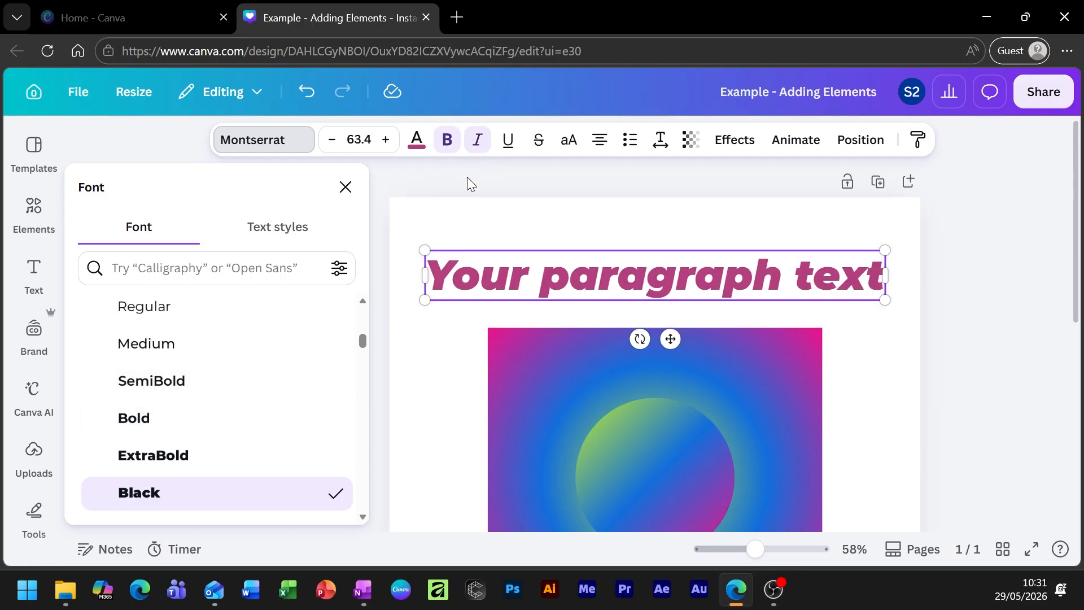
click(510, 146)
click(196, 418)
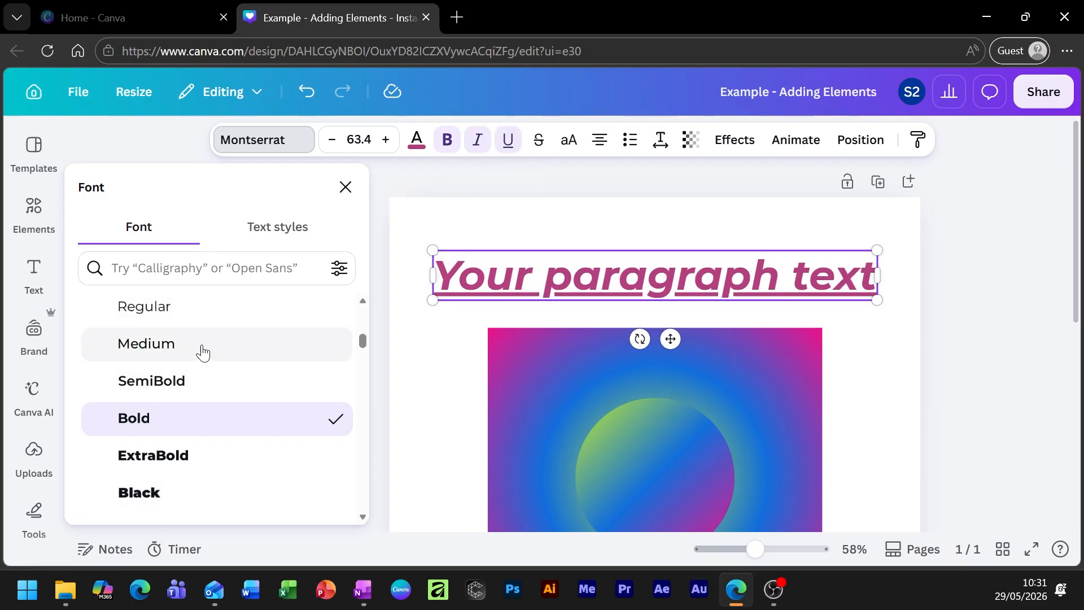
click(201, 347)
click(212, 312)
scroll(170, 407, up, 3)
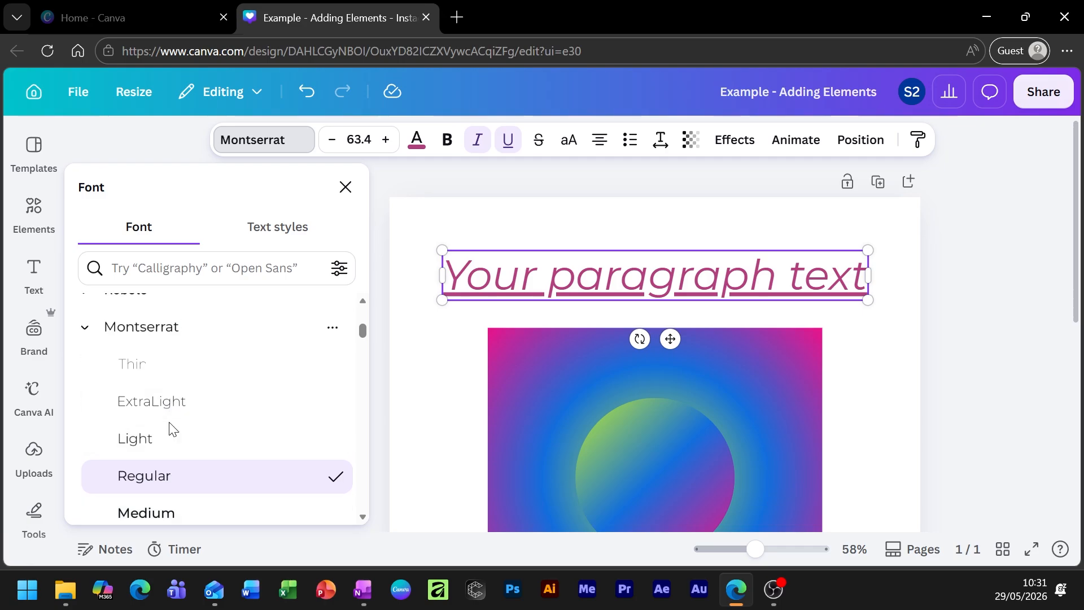
click(175, 364)
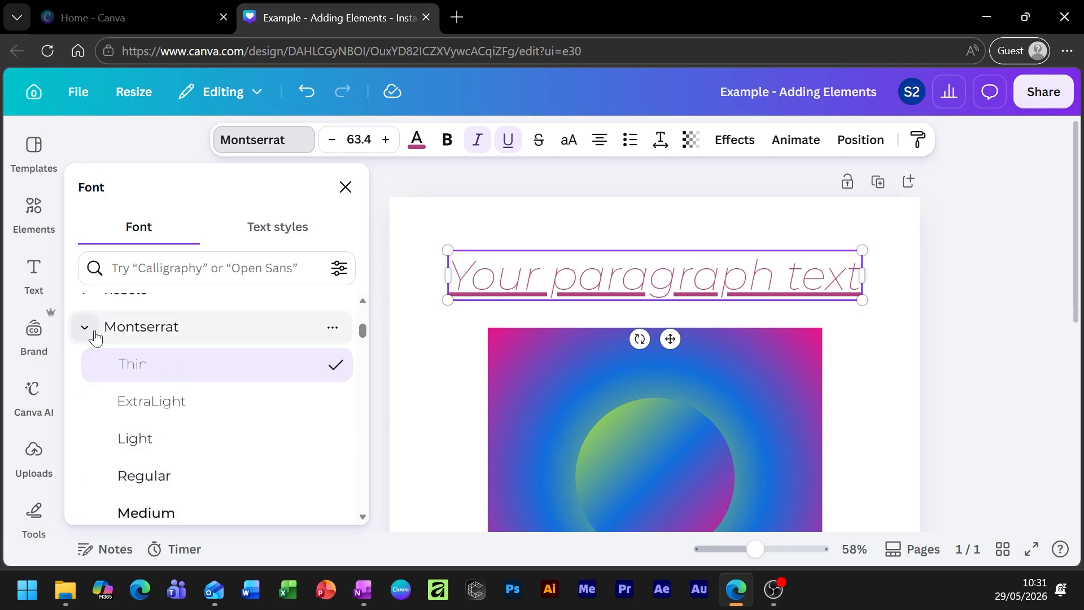
Set the pink text's Montserrat weight to Regular, remove its italic and underline formatting, and deselect it.
click(83, 330)
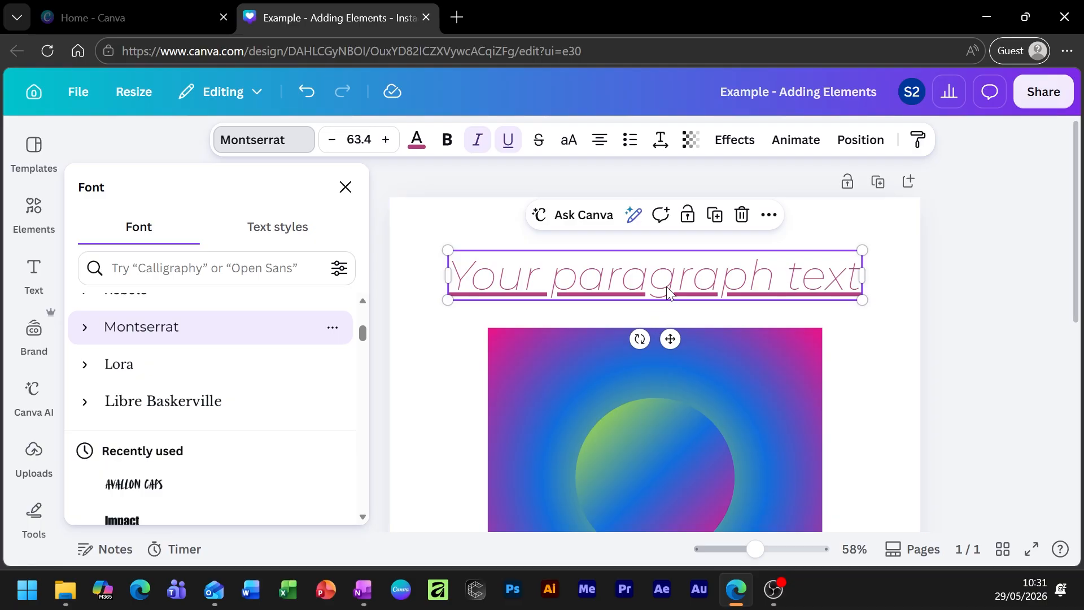
click(85, 328)
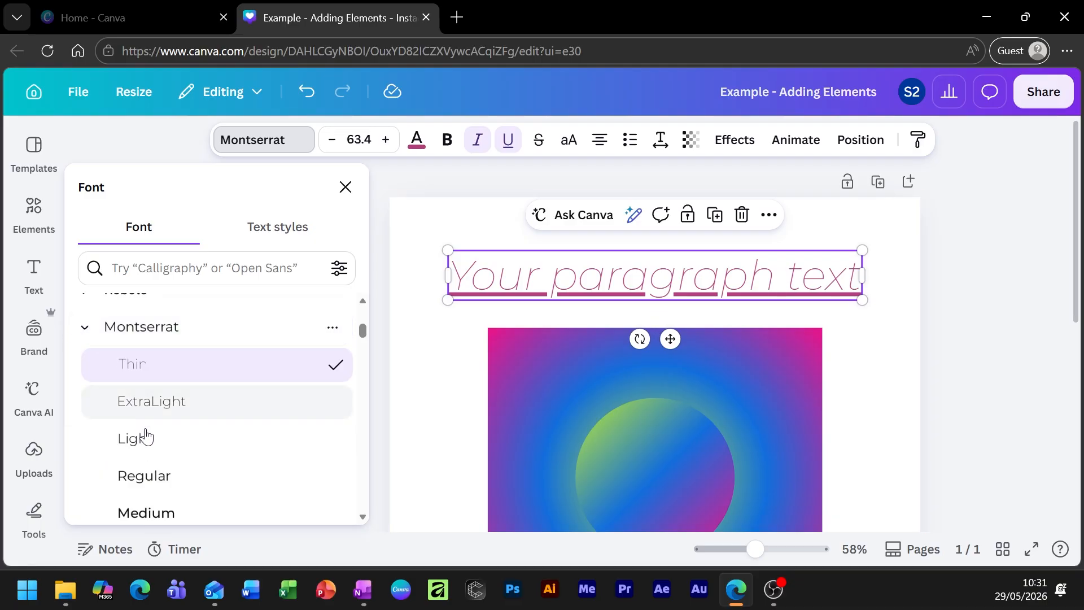
click(158, 492)
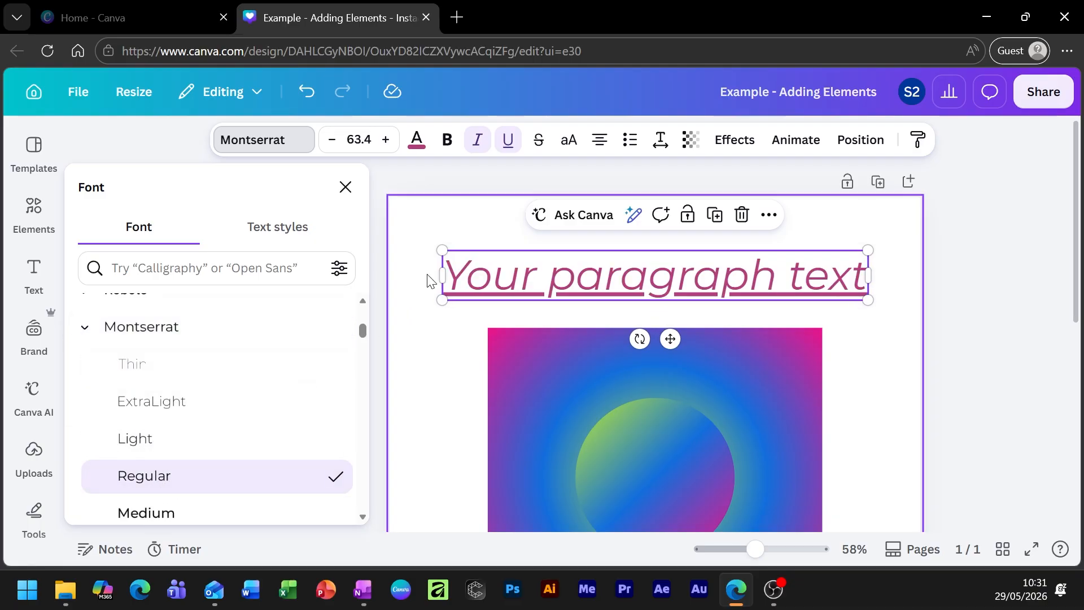
click(474, 141)
click(509, 140)
click(920, 353)
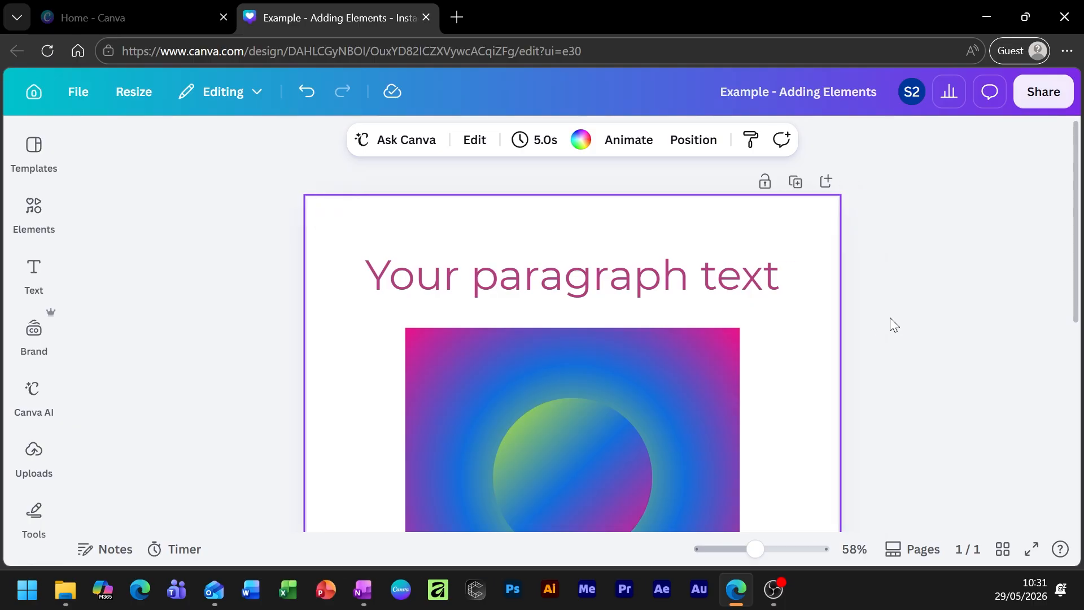
Format the pink paragraph text as a bulleted list and widen its text box to fit it on one line.
click(605, 270)
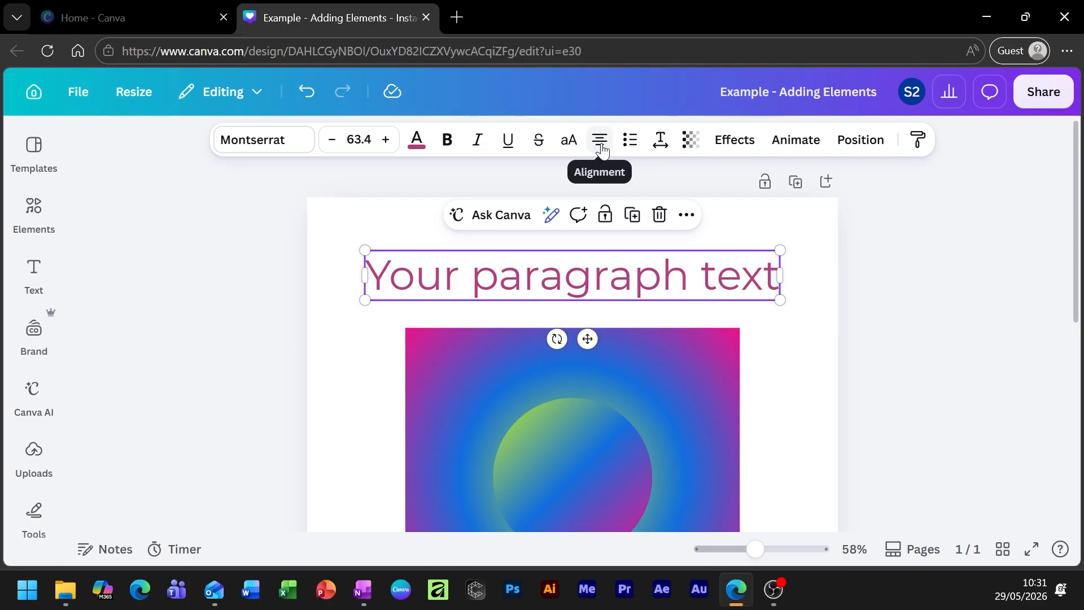
click(630, 141)
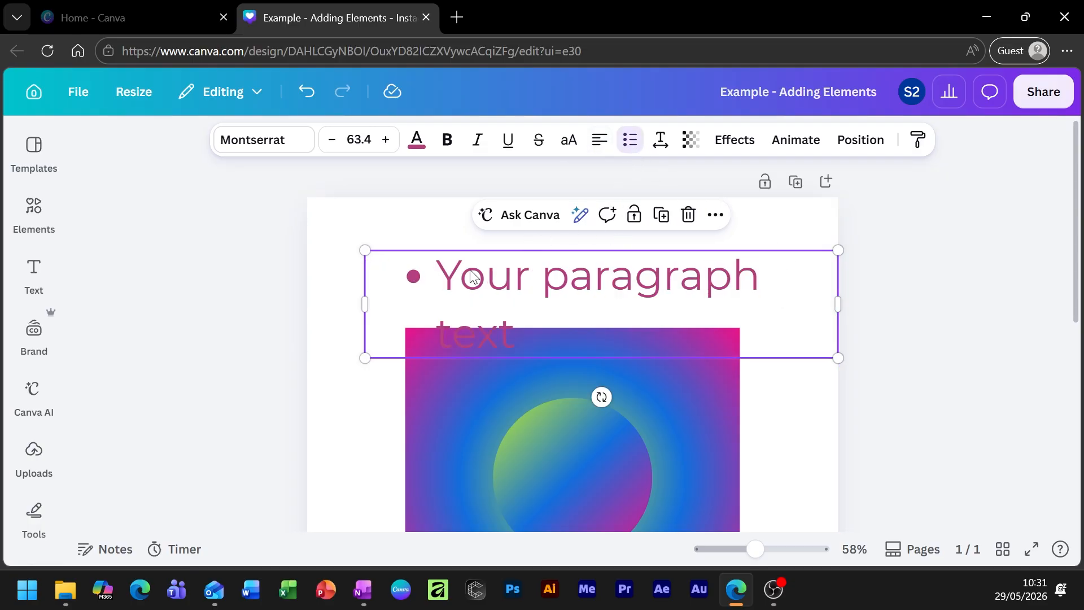
drag(372, 309, 341, 334)
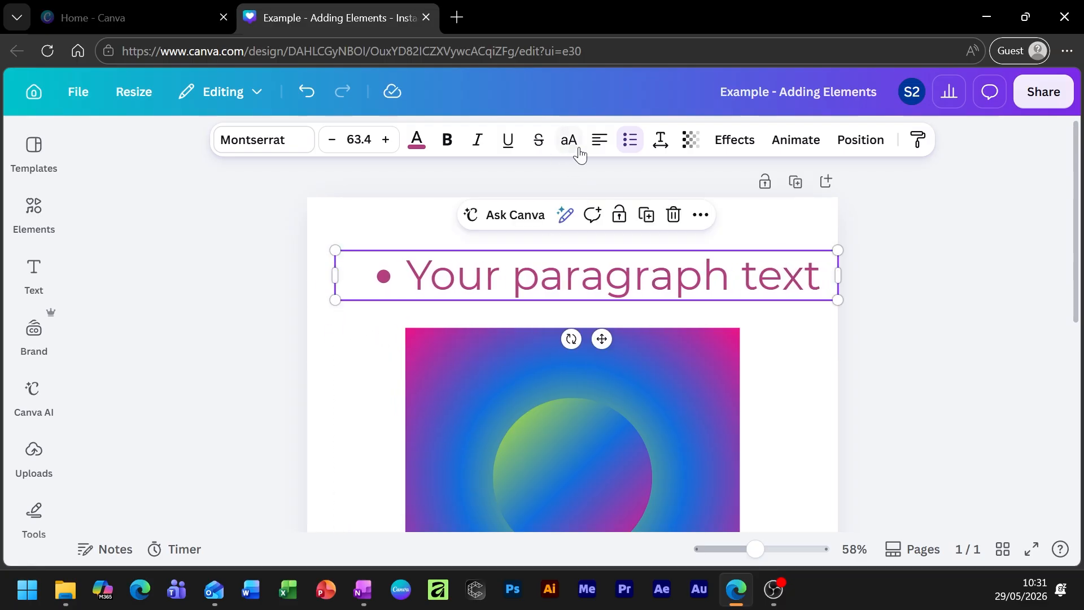
Switch the pink text from a bulleted to a numbered list, and remove the list formatting.
click(639, 151)
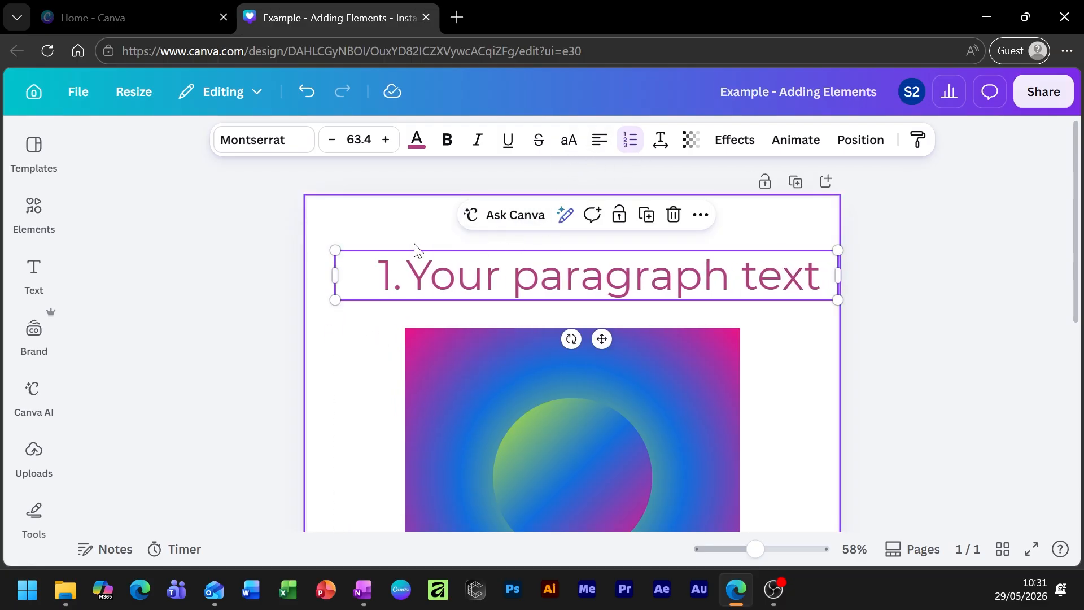
click(623, 146)
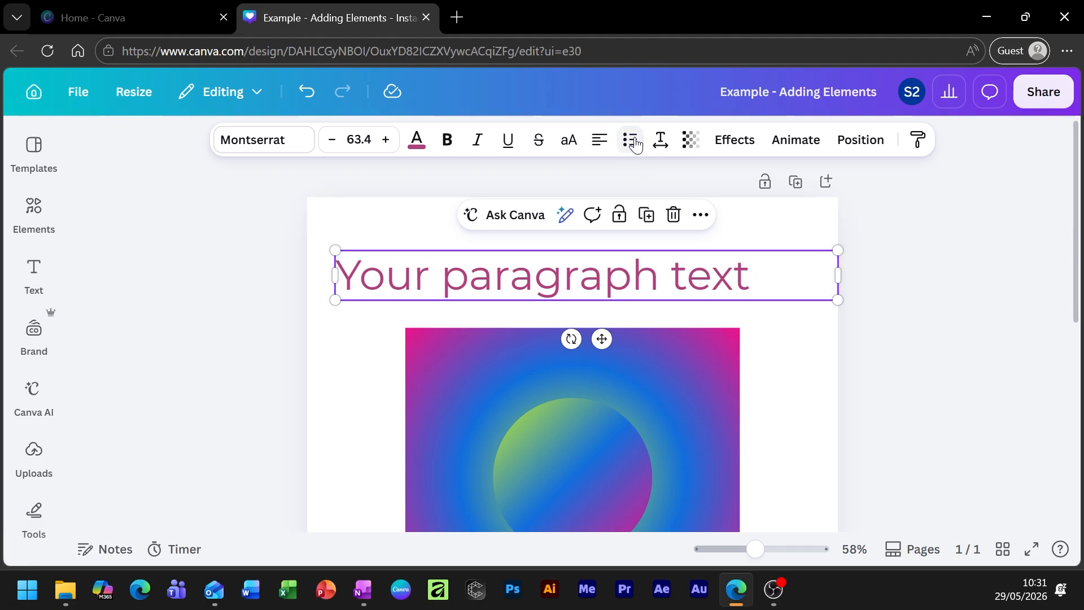
click(764, 341)
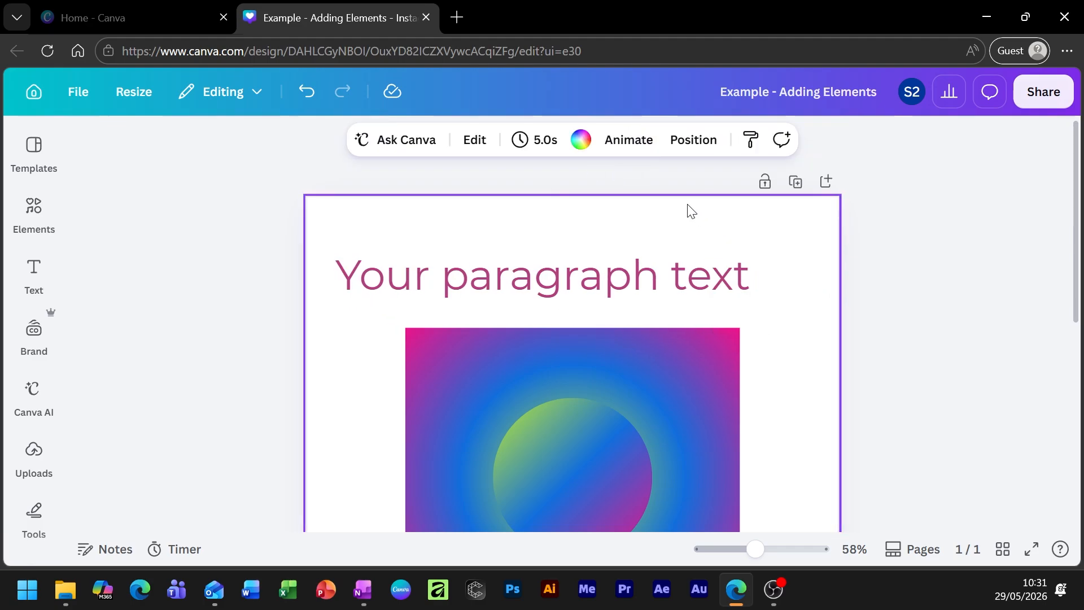
Set the letter spacing of the pink paragraph text to 250.
click(673, 281)
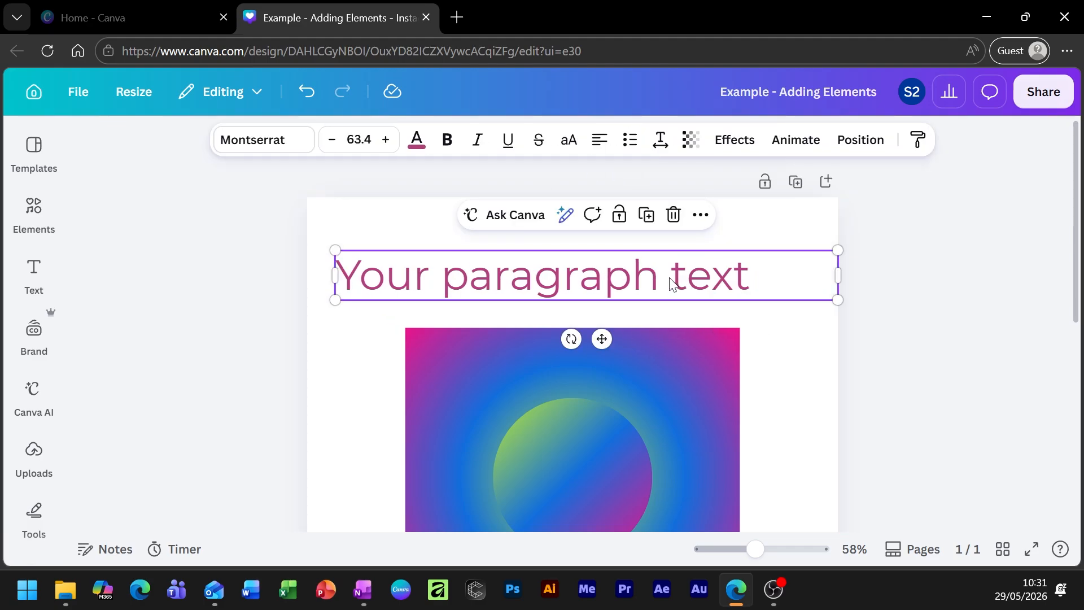
click(661, 142)
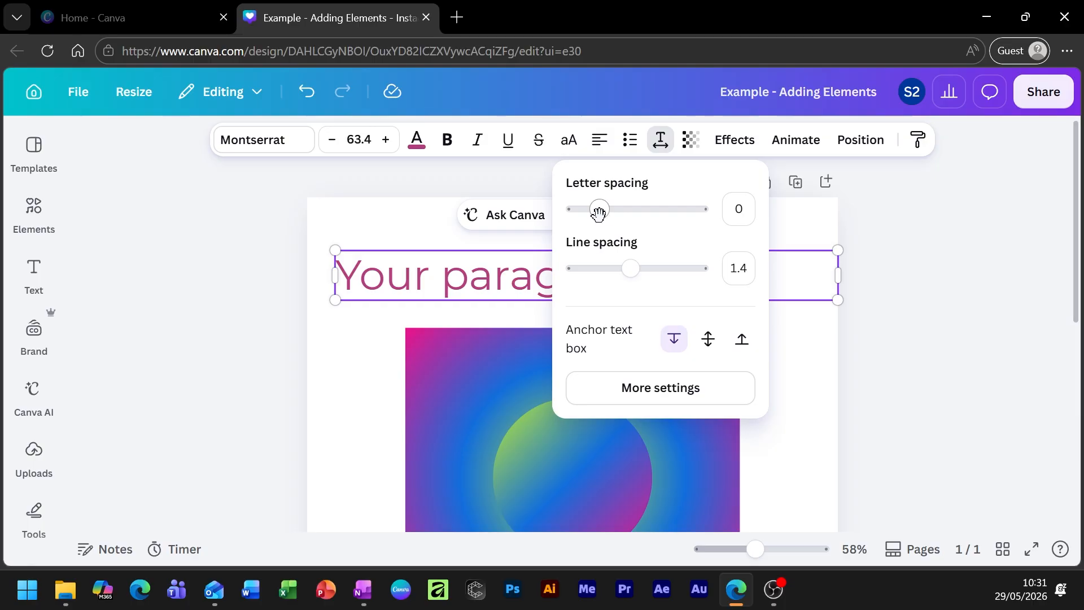
drag(600, 211, 631, 212)
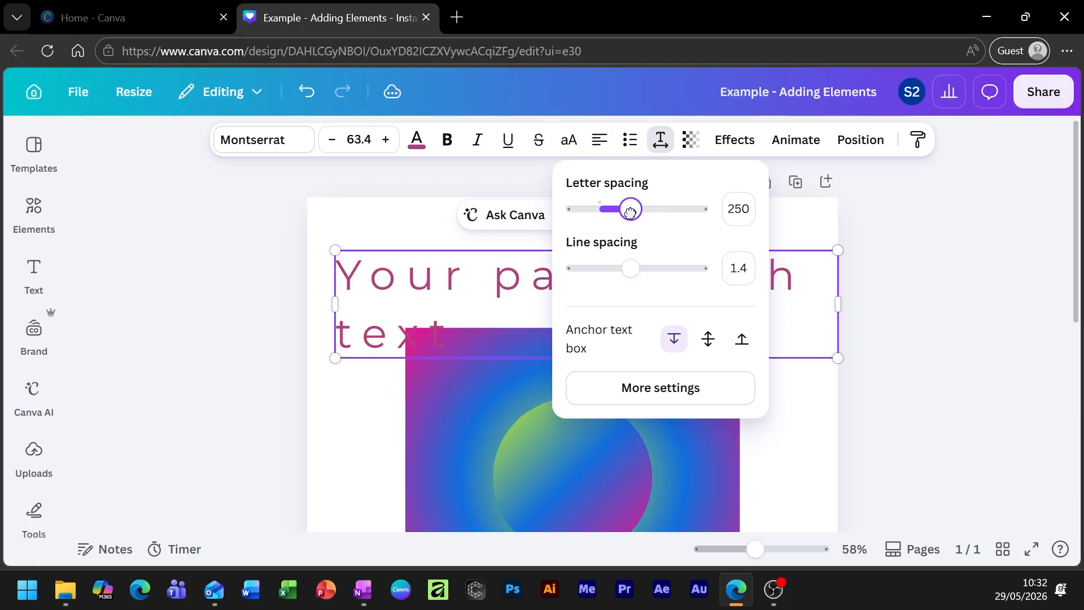
click(954, 261)
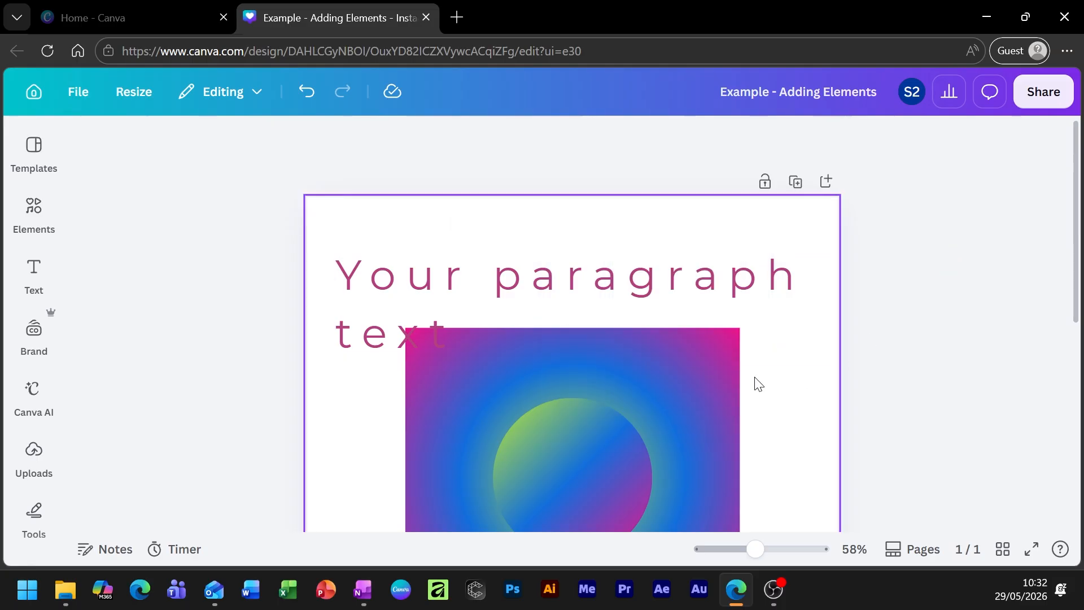
Move the pink text up above the gradient square and narrow its text box to wrap onto three lines.
click(531, 289)
drag(531, 289, 522, 255)
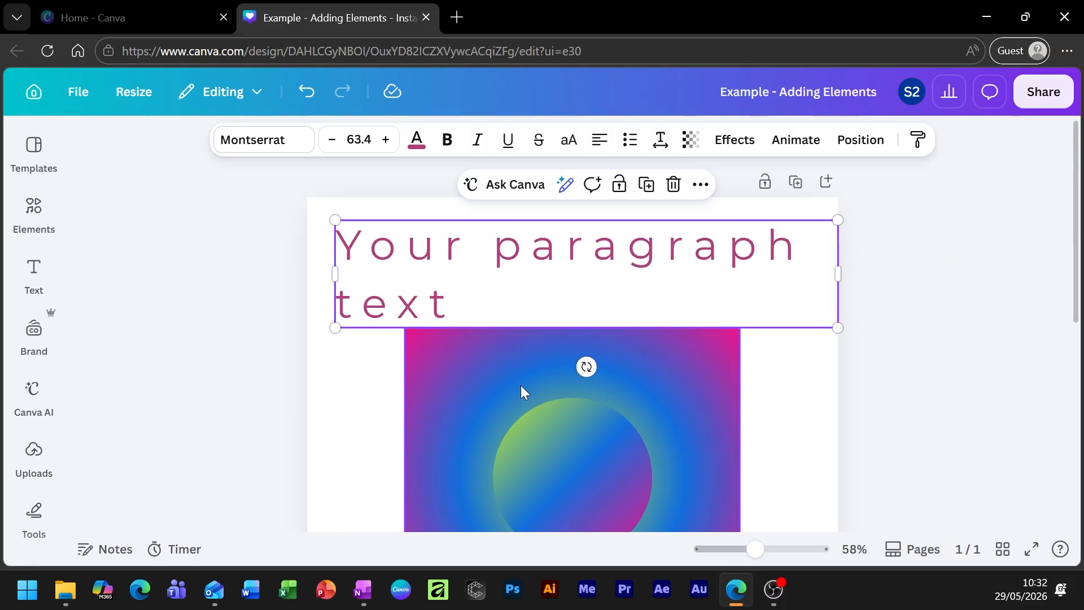
drag(843, 279, 701, 282)
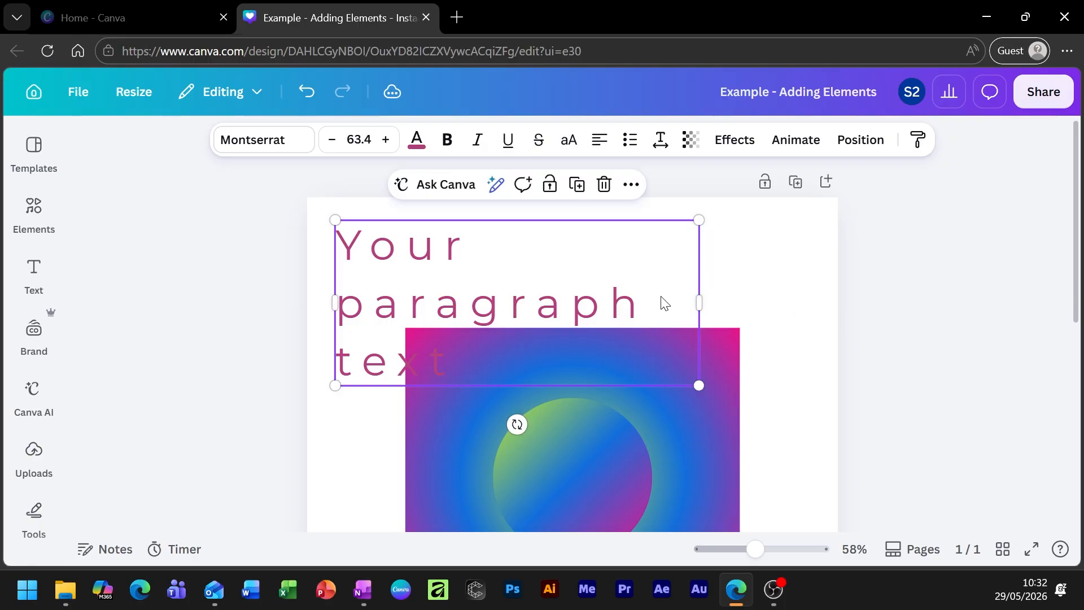
Move the gradient square and circle down together, and center the pink text in the space above them.
click(828, 446)
scroll(823, 392, down, 3)
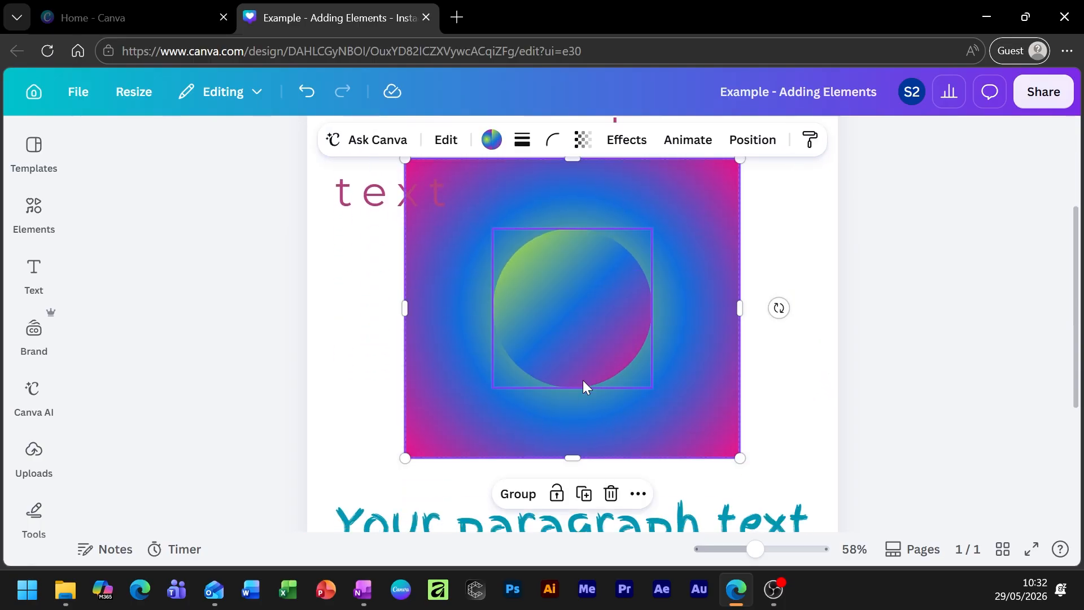
drag(583, 383, 607, 523)
scroll(779, 390, up, 3)
drag(503, 322, 553, 359)
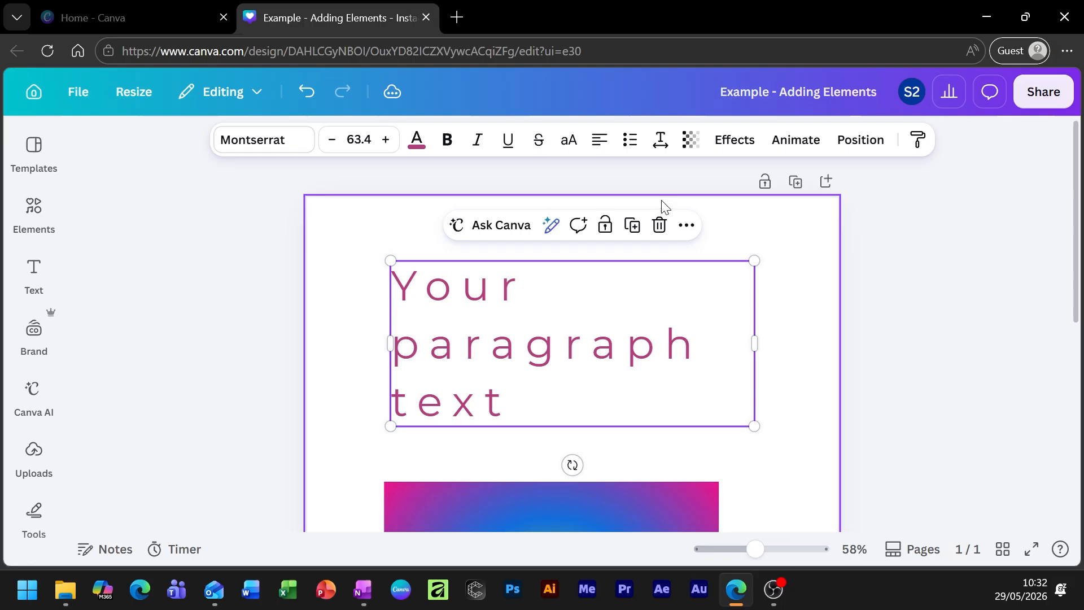
Try a line spacing of 0.72 on the pink three-line text, and set it to 1.13.
click(662, 141)
drag(627, 268, 588, 268)
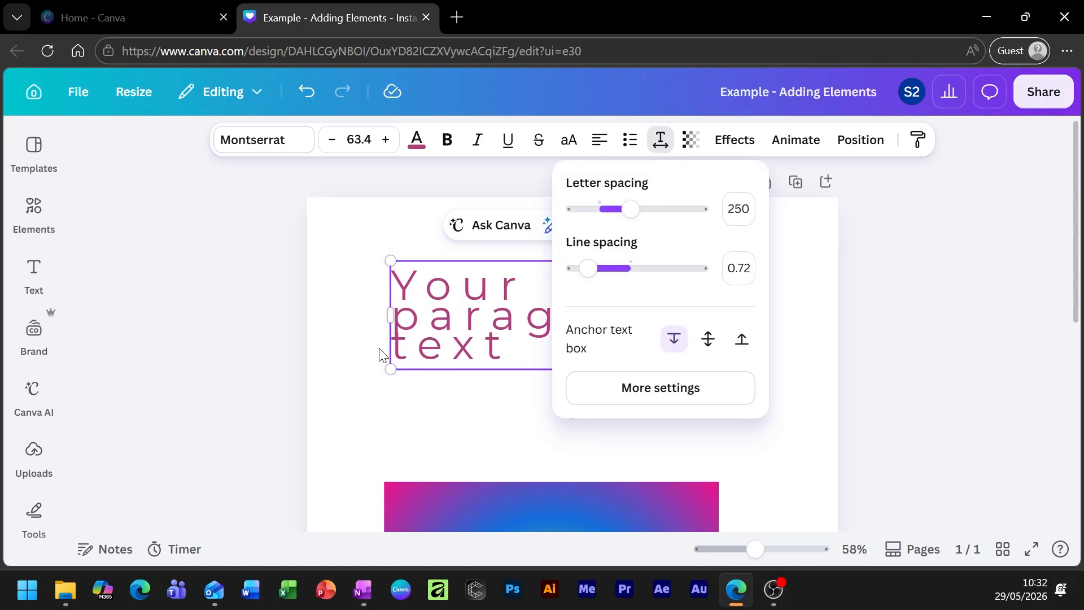
drag(588, 269, 612, 290)
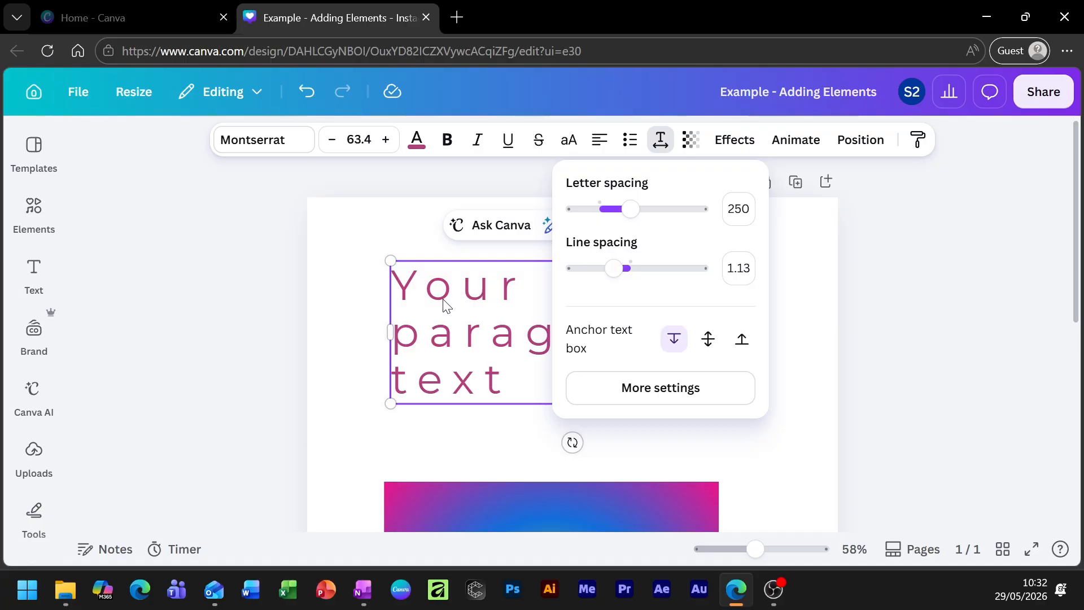
click(884, 361)
Append "add more text into the text box" to the end of the pink paragraph text and deselect it.
click(584, 390)
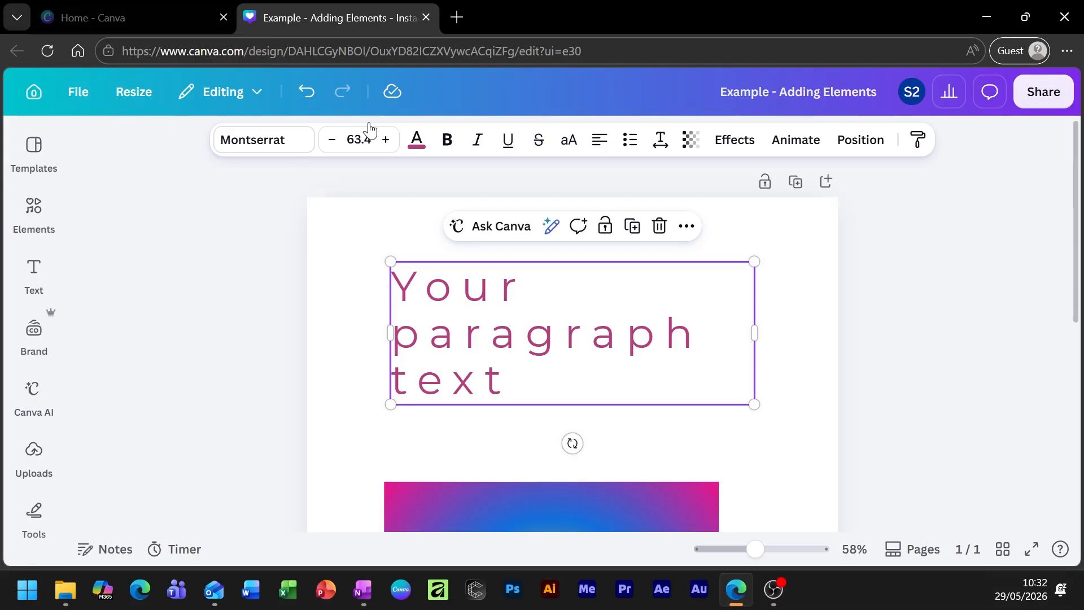
click(592, 384)
click(540, 380)
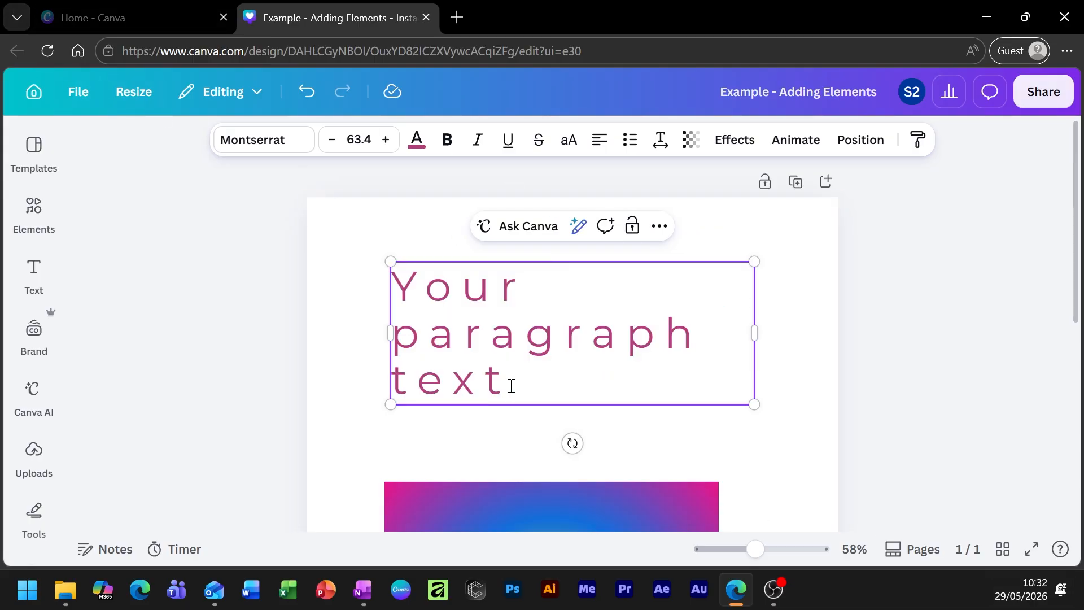
text(add more text)
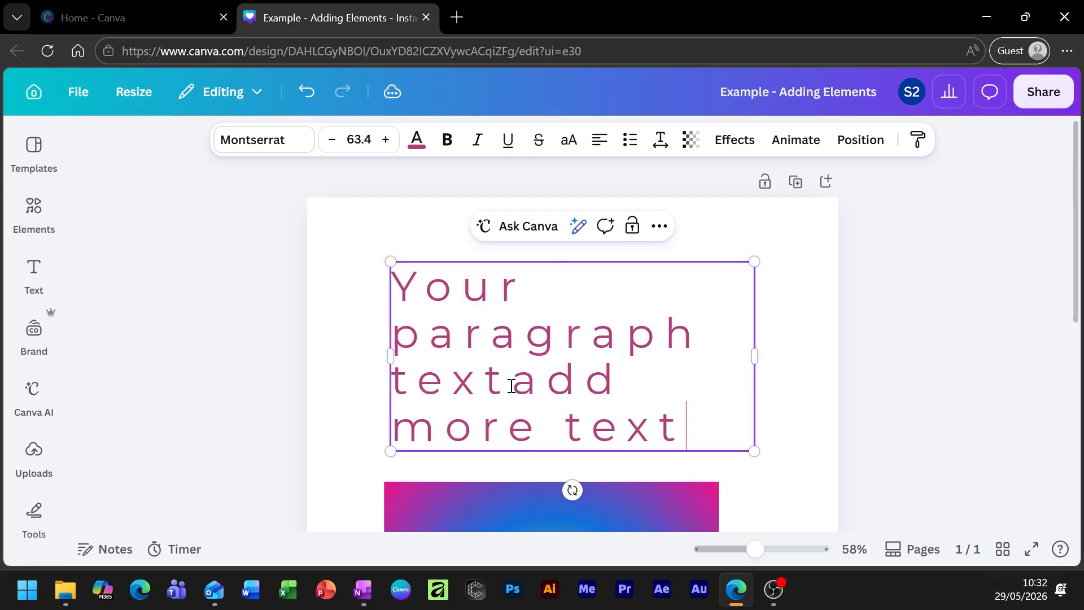
text( into the t)
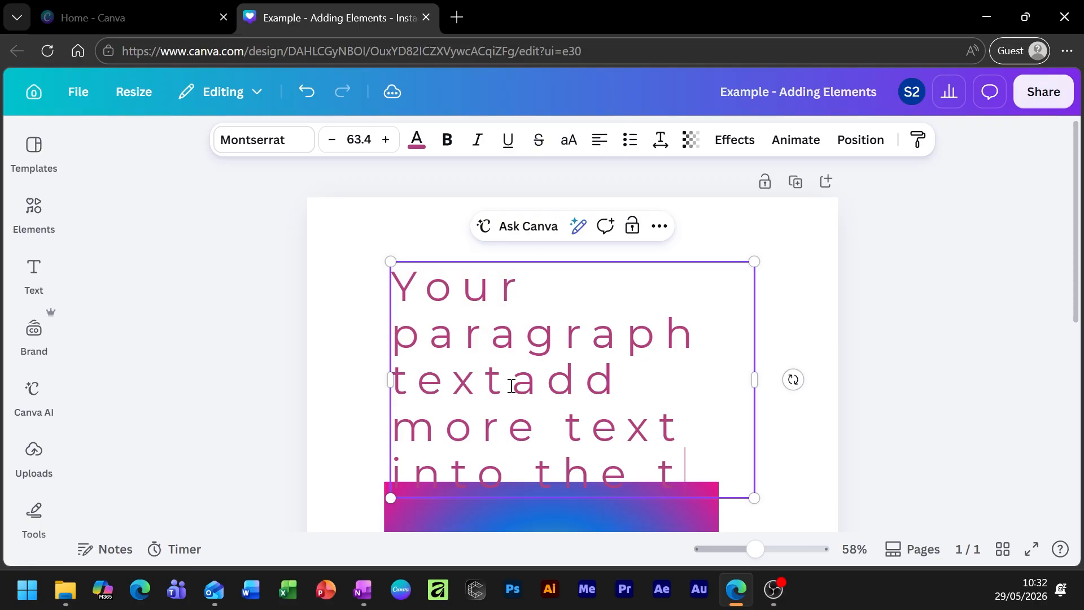
text(exk box)
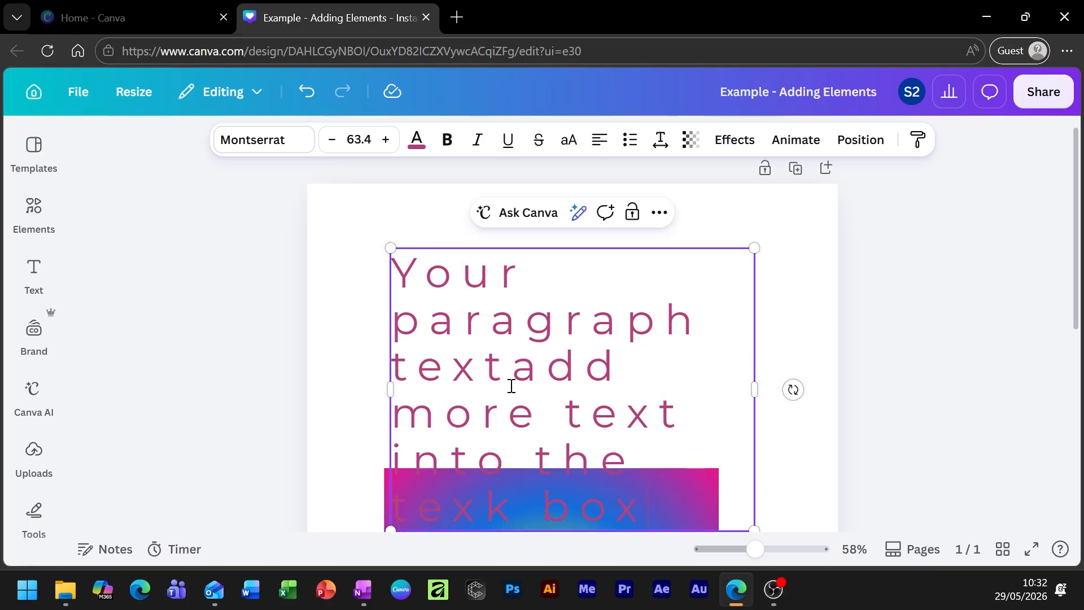
scroll(468, 248, down, 1)
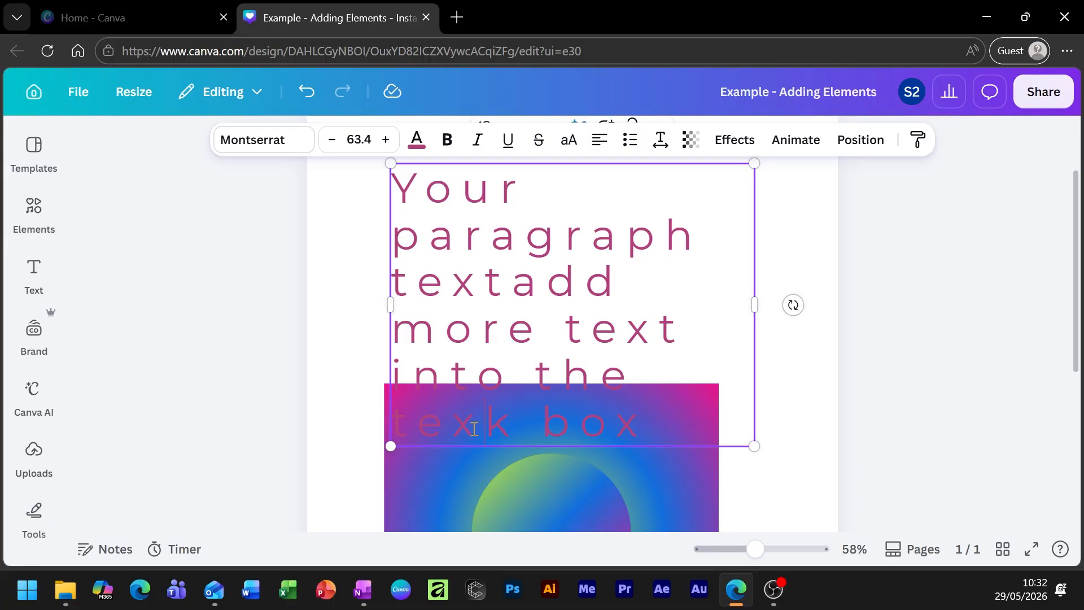
scroll(599, 361, up, 1)
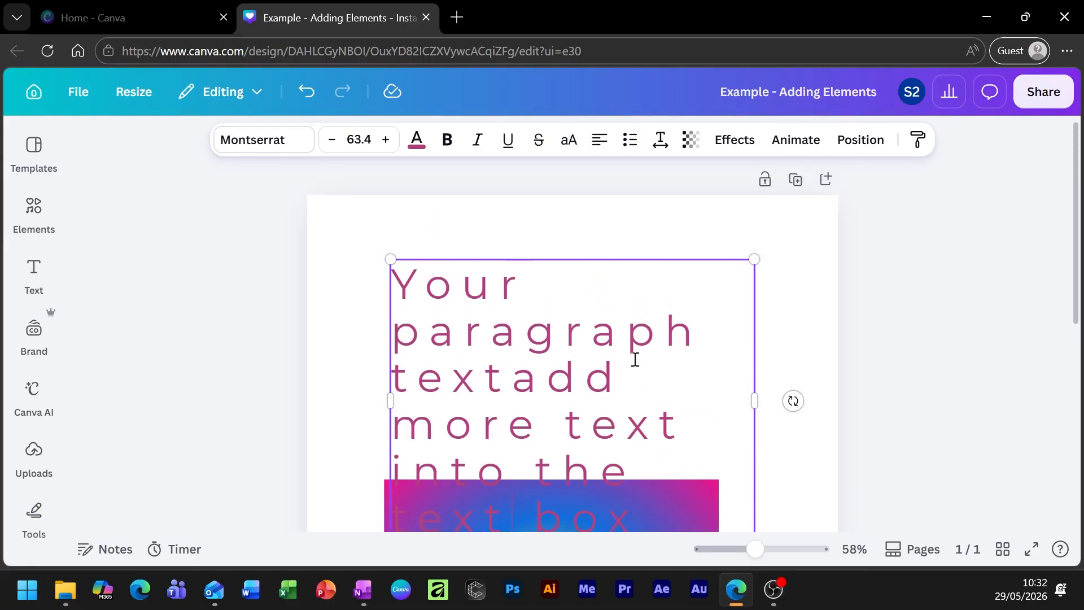
scroll(634, 347, down, 1)
click(666, 167)
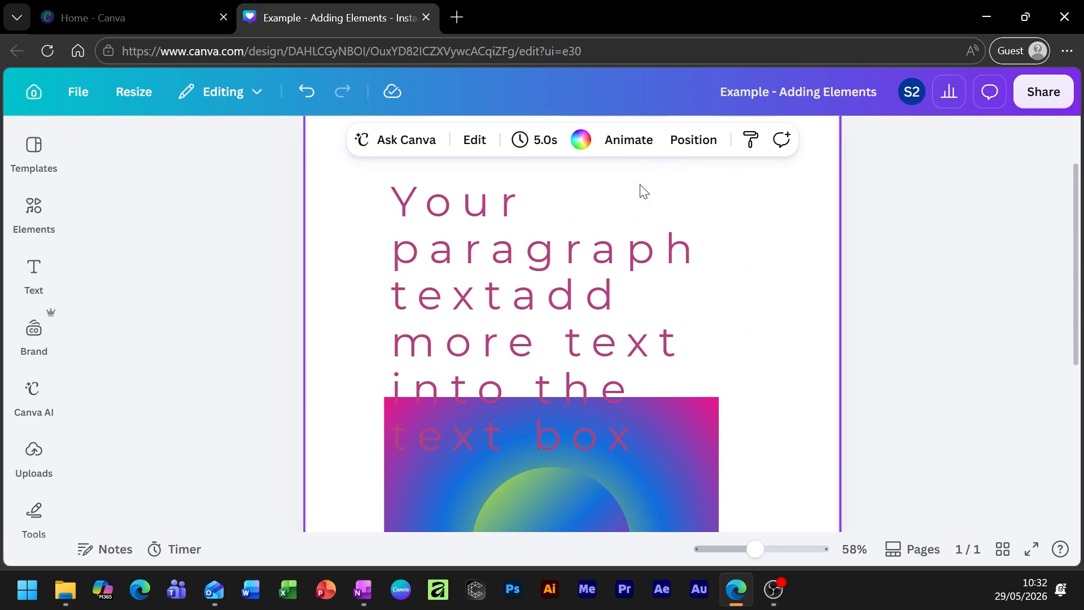
Set the pink paragraph text box to anchor at its middle.
click(637, 243)
click(659, 140)
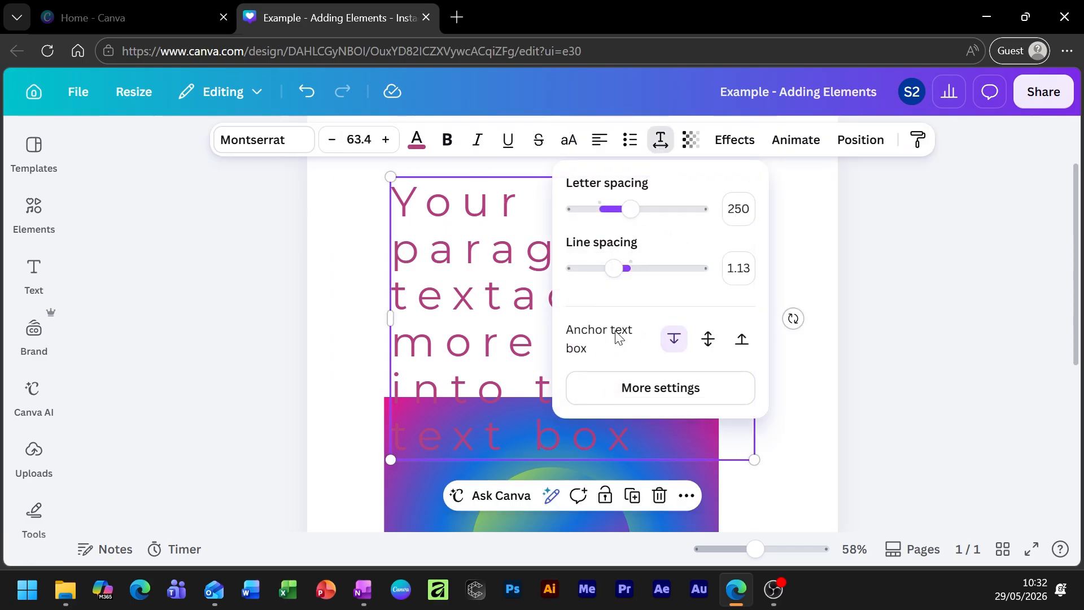
click(708, 340)
click(669, 428)
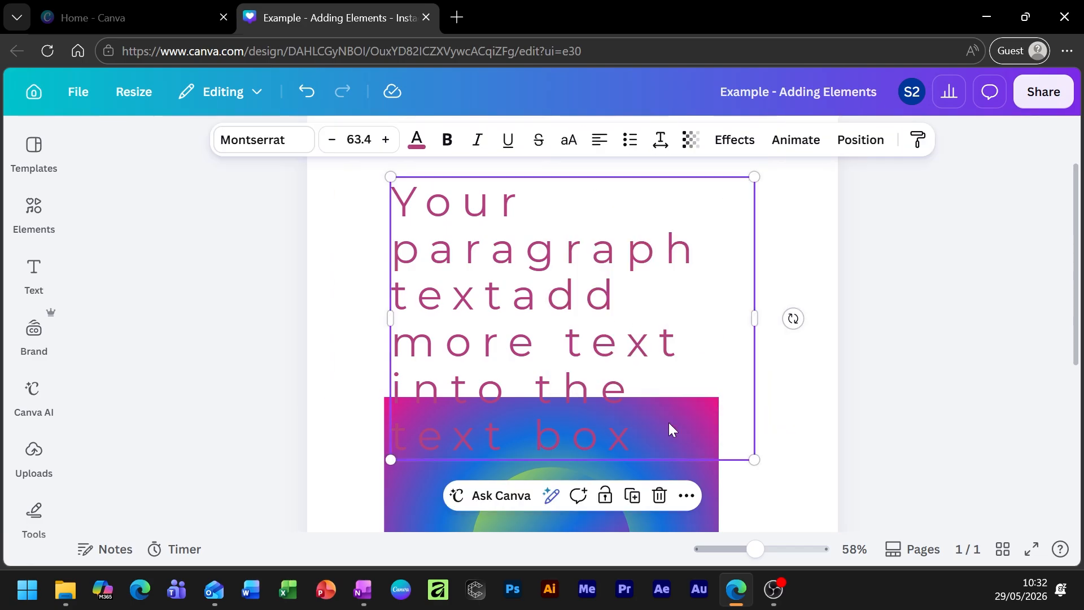
Cut "add more text into the text box" from the end of the pink text and deselect the text box.
click(664, 435)
drag(664, 435, 512, 297)
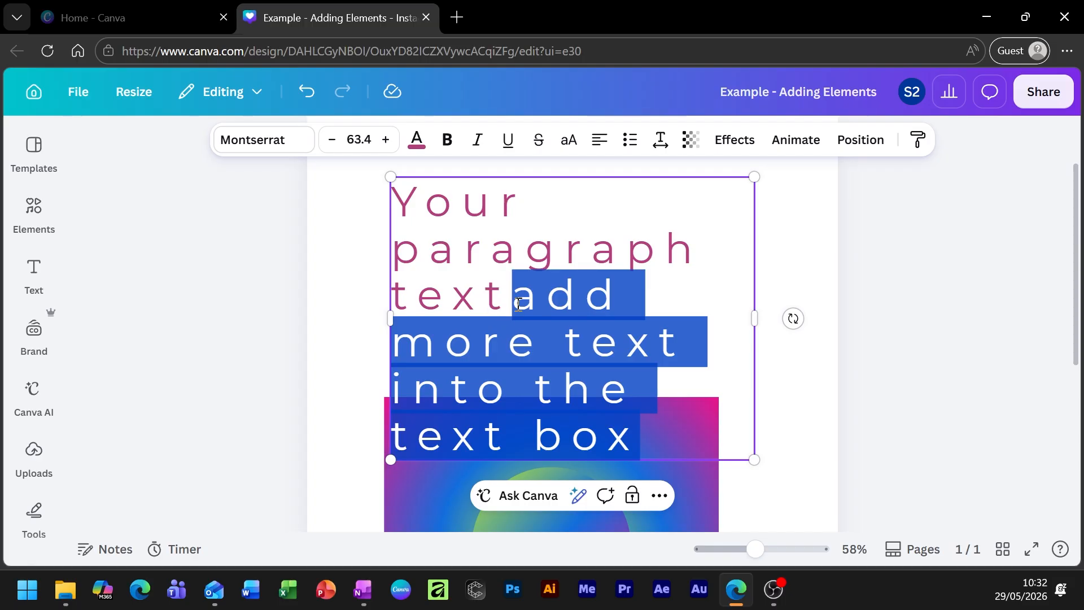
right_click(541, 305)
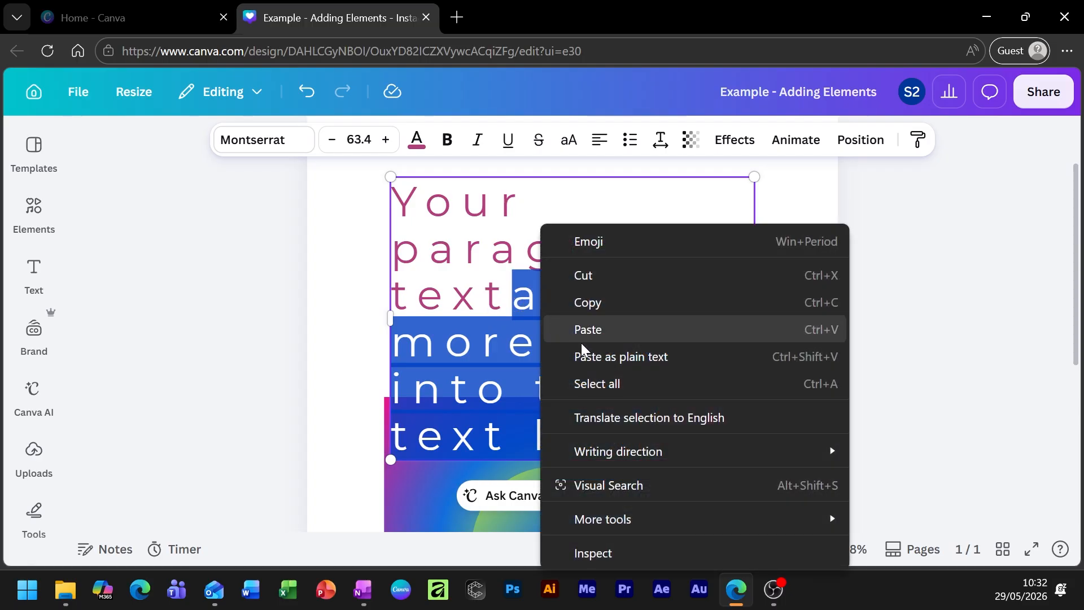
click(596, 277)
click(793, 383)
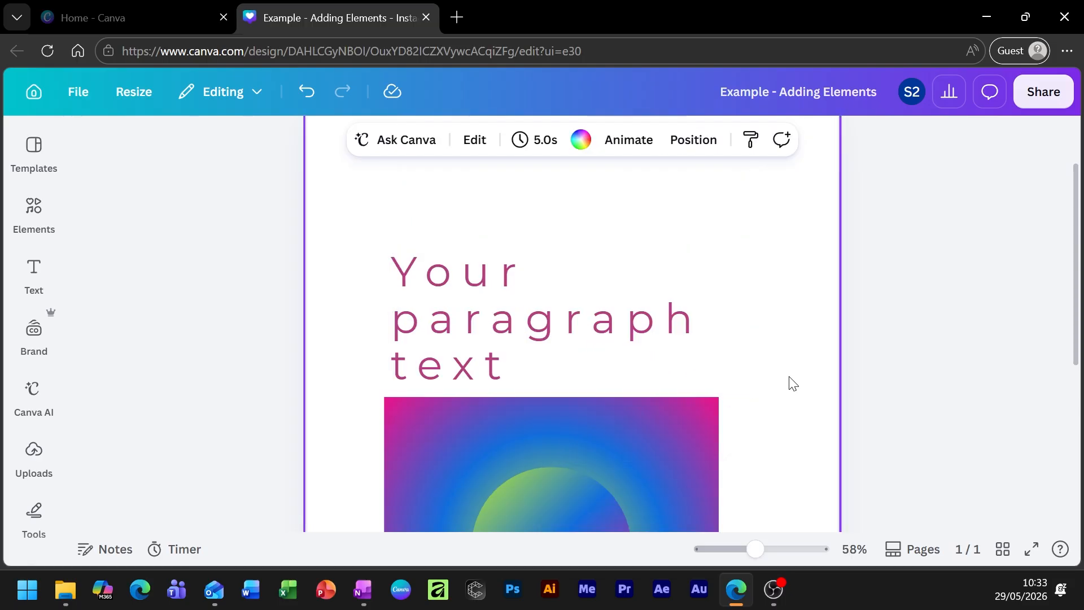
Move the gradient square and circle down together, then shift the pink text down into the space above them.
drag(752, 554, 741, 551)
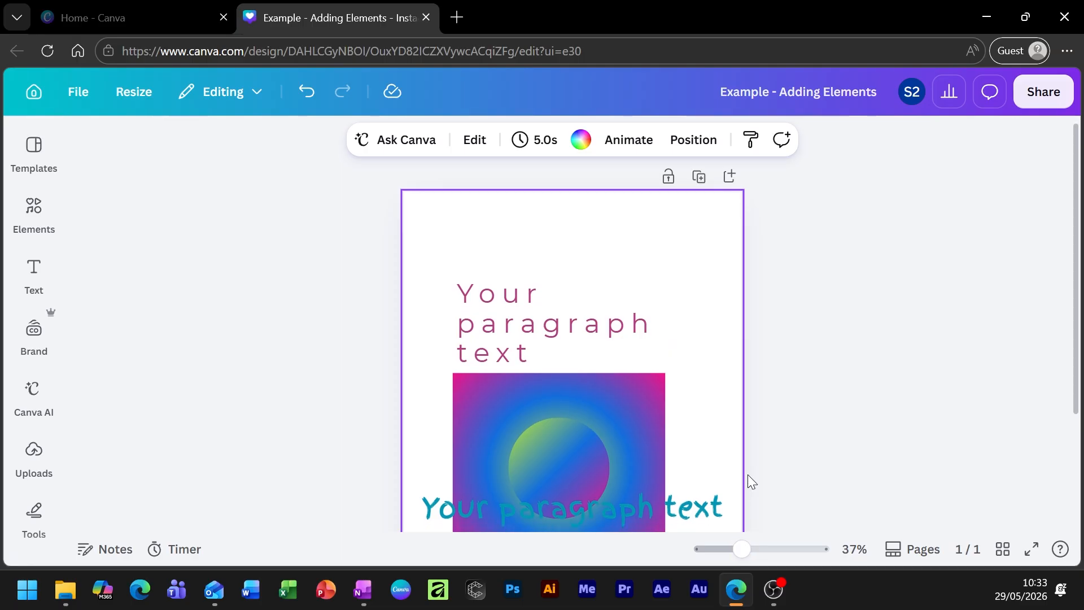
scroll(748, 474, down, 2)
drag(777, 329, 531, 486)
drag(587, 347, 603, 478)
click(771, 346)
drag(576, 266, 588, 302)
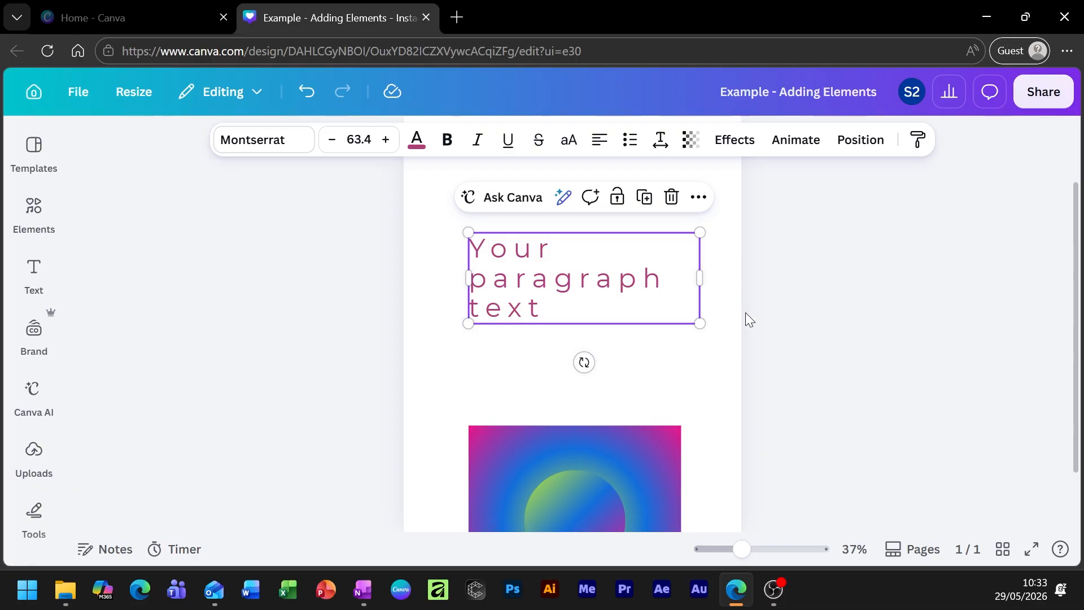
Append "add more text into the text box" after a space at the end of the pink paragraph text.
scroll(746, 313, up, 2)
click(556, 370)
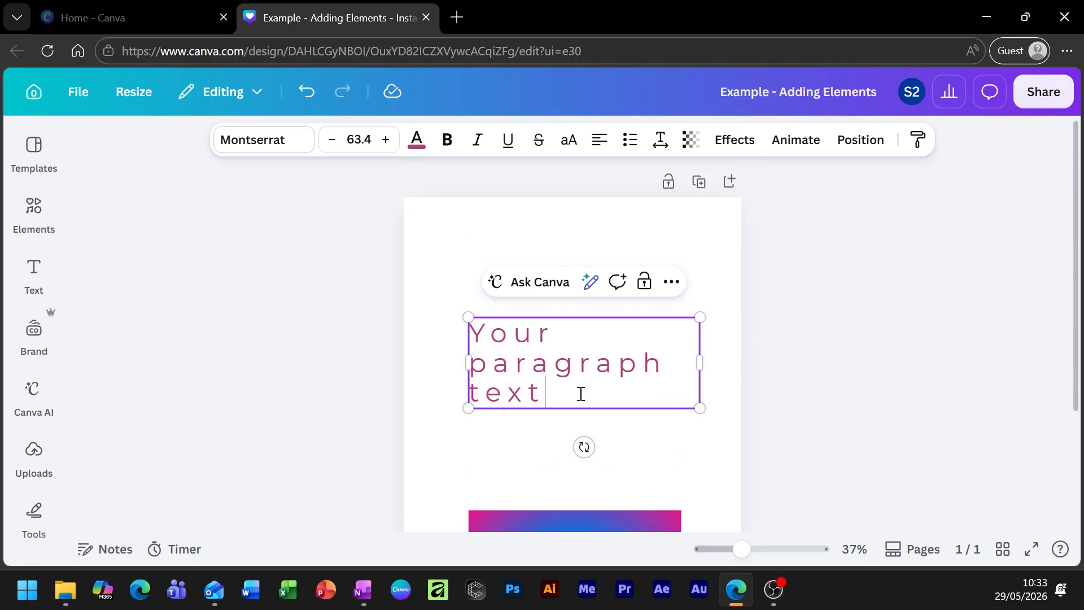
text(add more text into the text box)
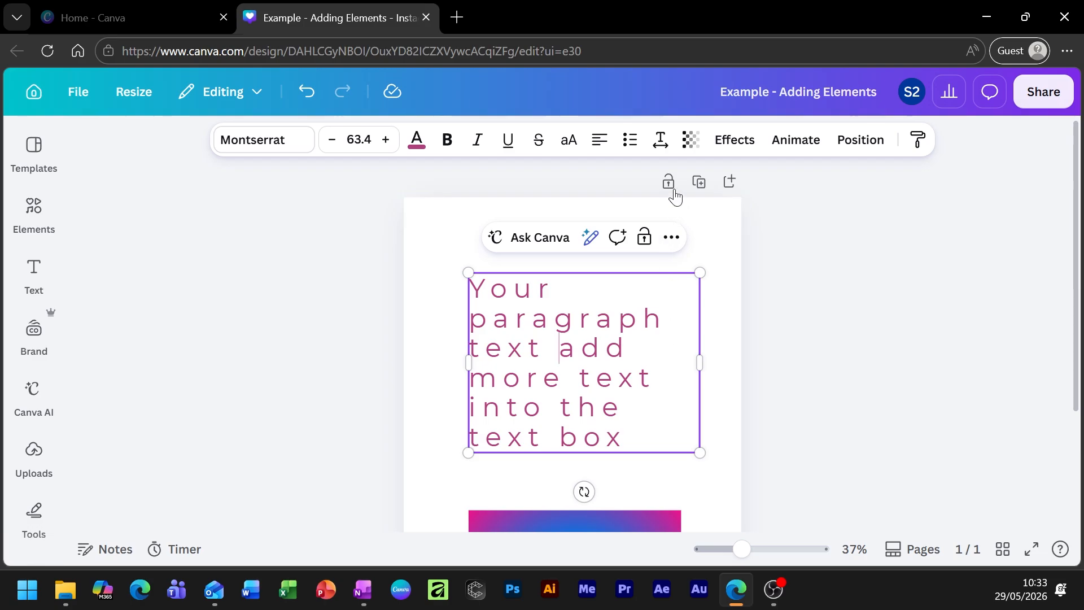
Set the pink text box to anchor at its bottom edge.
click(660, 140)
click(737, 343)
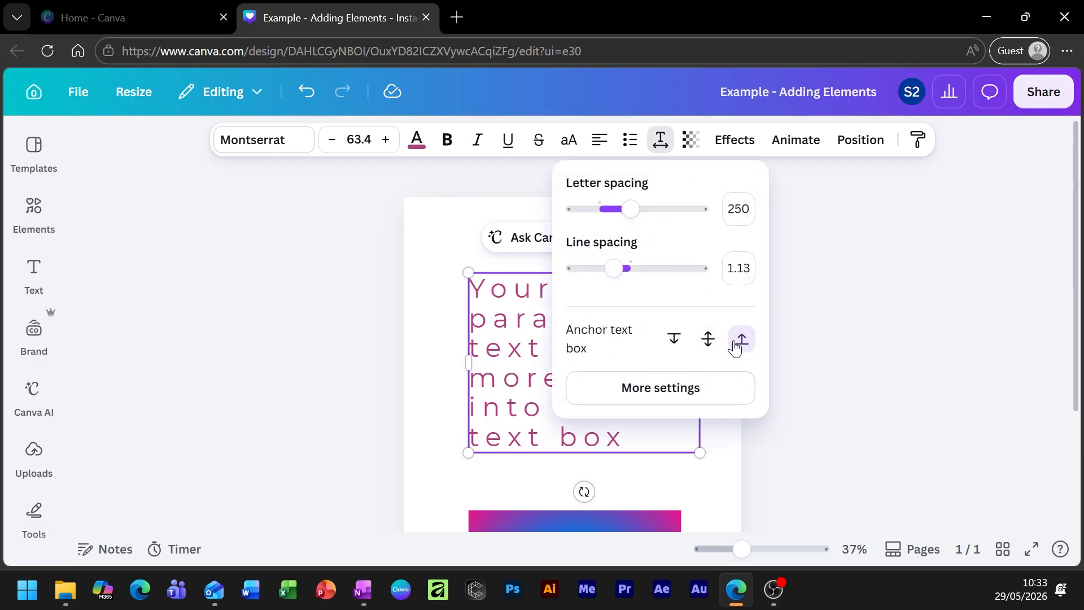
click(711, 441)
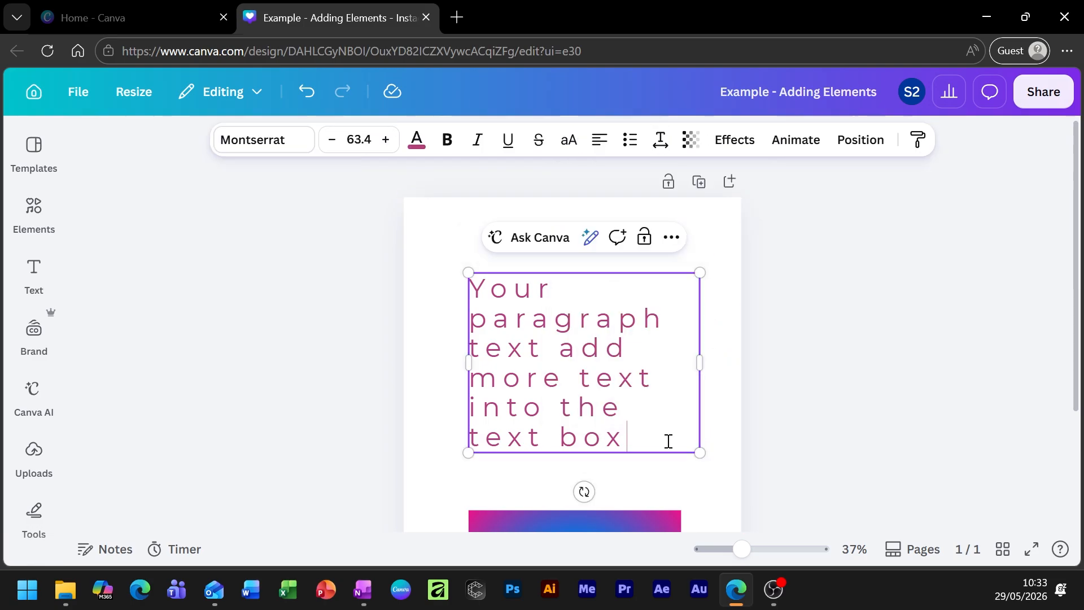
Cut "add more text into the text box" from the pink text and paste it back at the end.
drag(668, 441, 567, 361)
right_click(582, 360)
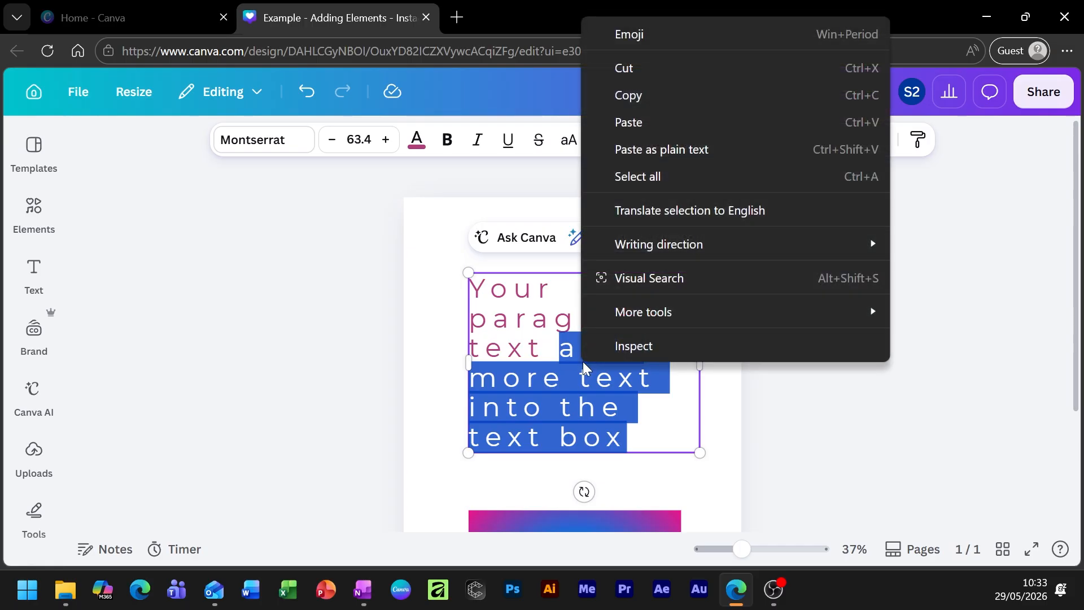
click(630, 70)
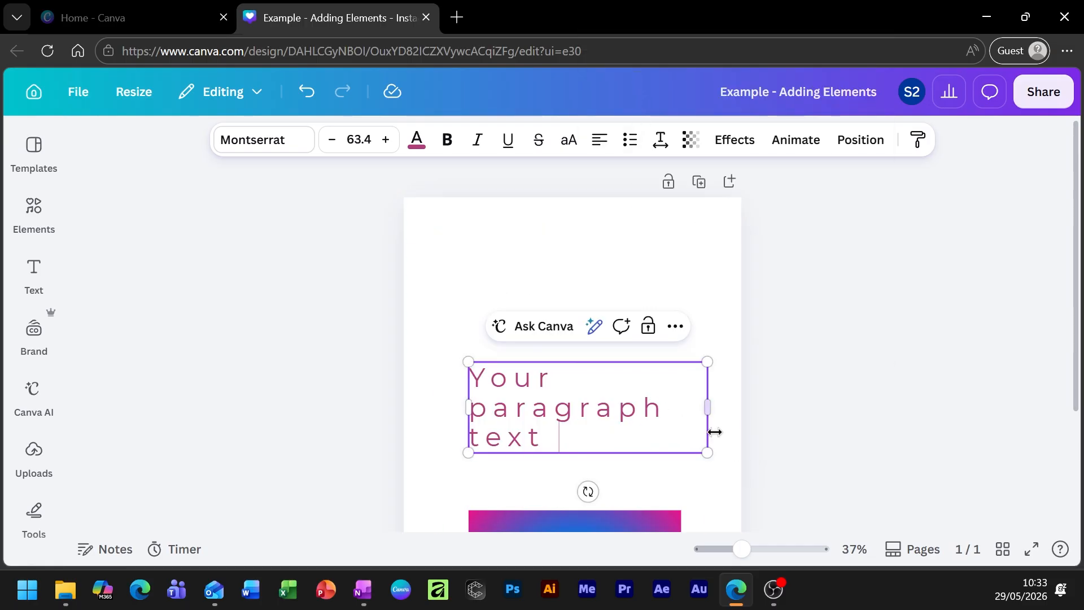
click(702, 474)
click(604, 439)
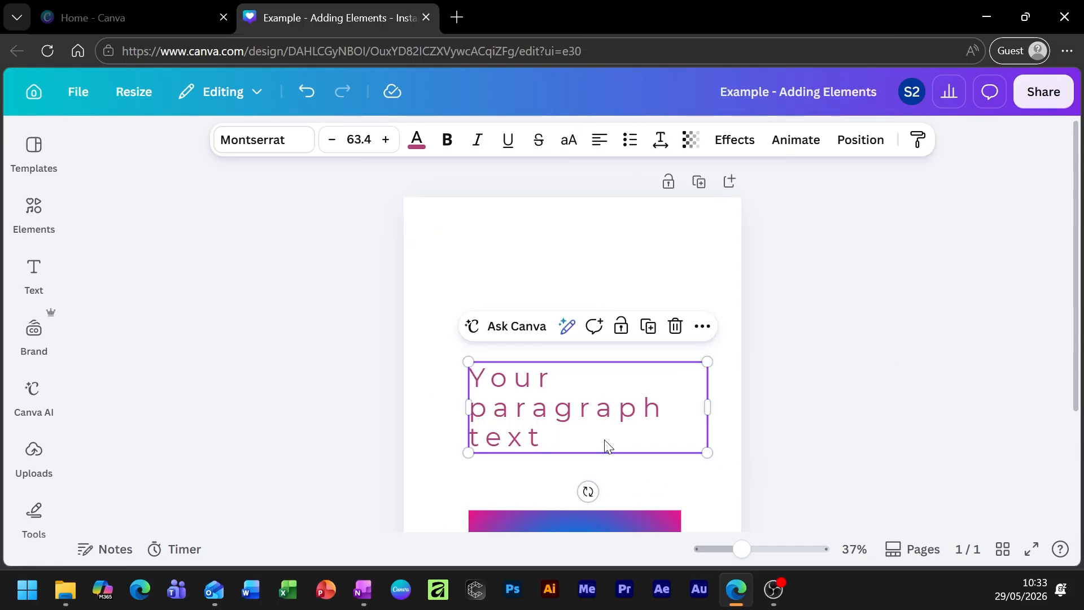
click(590, 442)
key(ctrl+v)
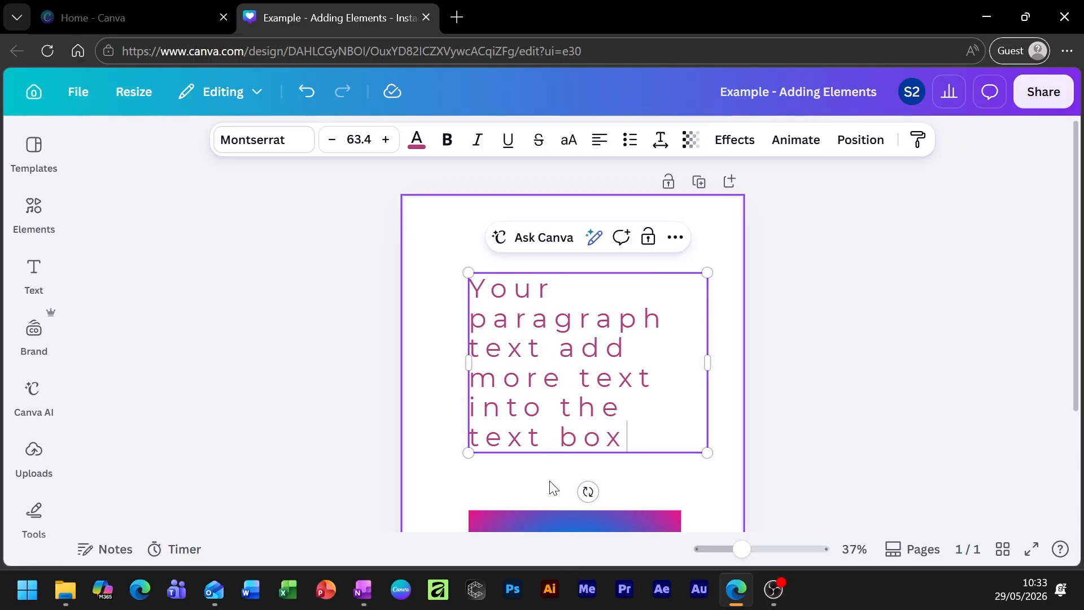
Anchor the pink text box at its top edge, and try the superscript text position before restoring the normal one.
click(660, 139)
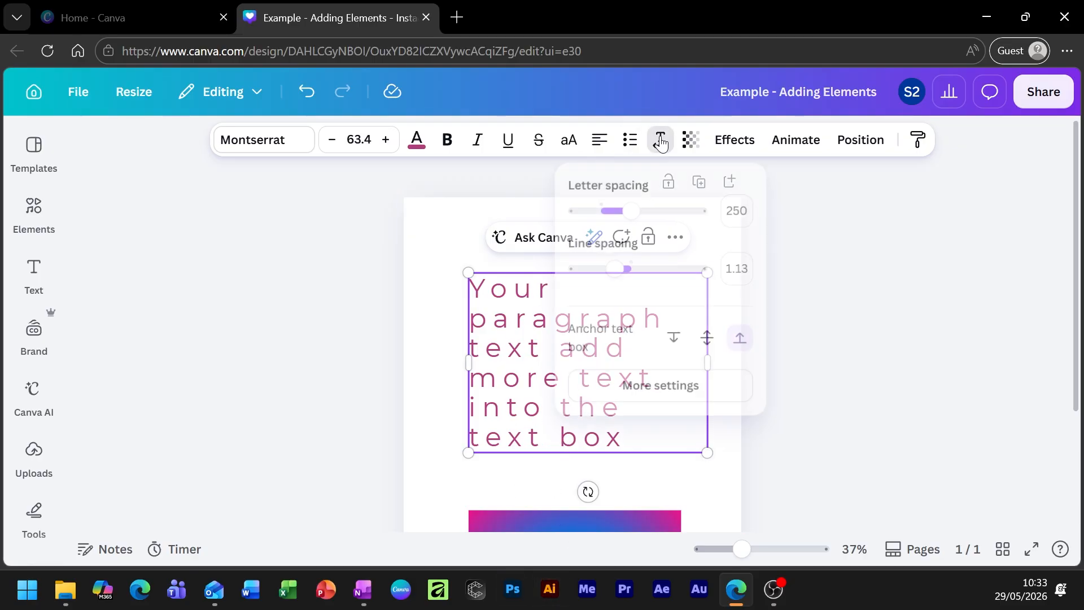
click(674, 342)
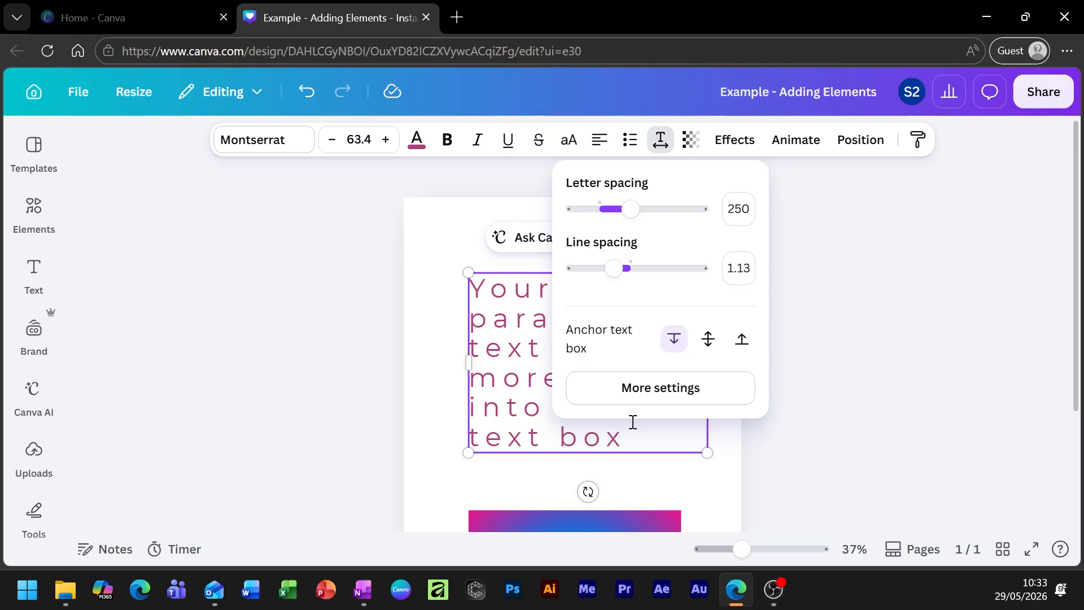
click(661, 389)
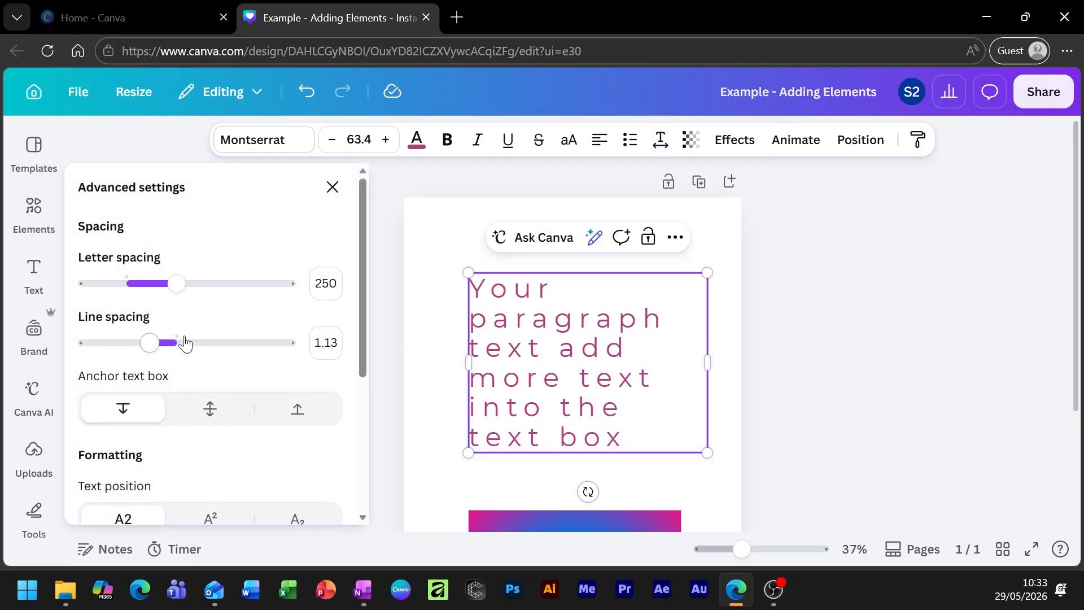
scroll(213, 348, down, 3)
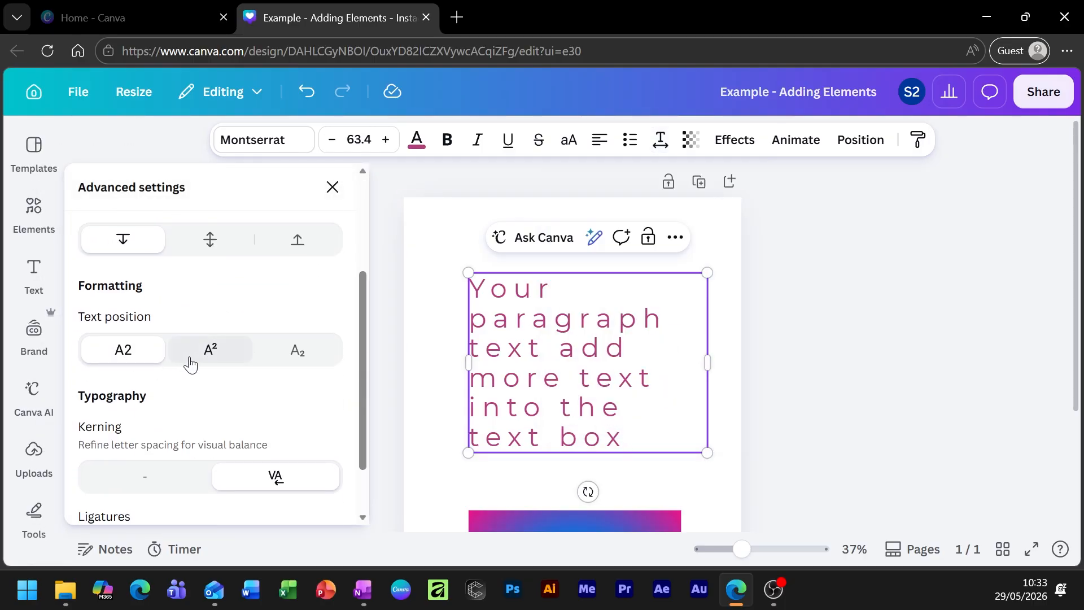
click(206, 361)
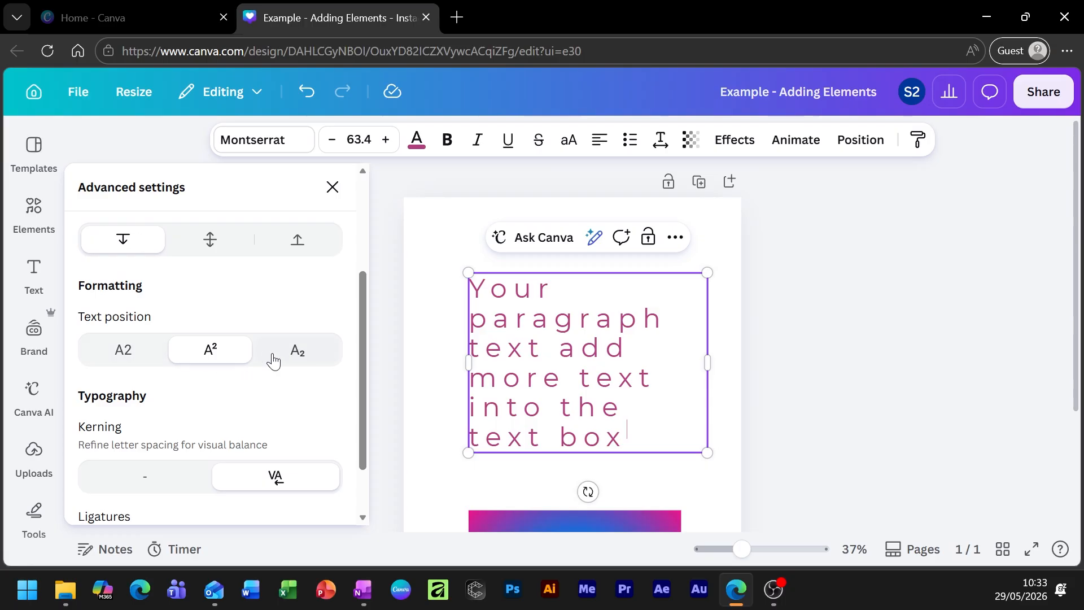
click(145, 359)
scroll(218, 416, down, 2)
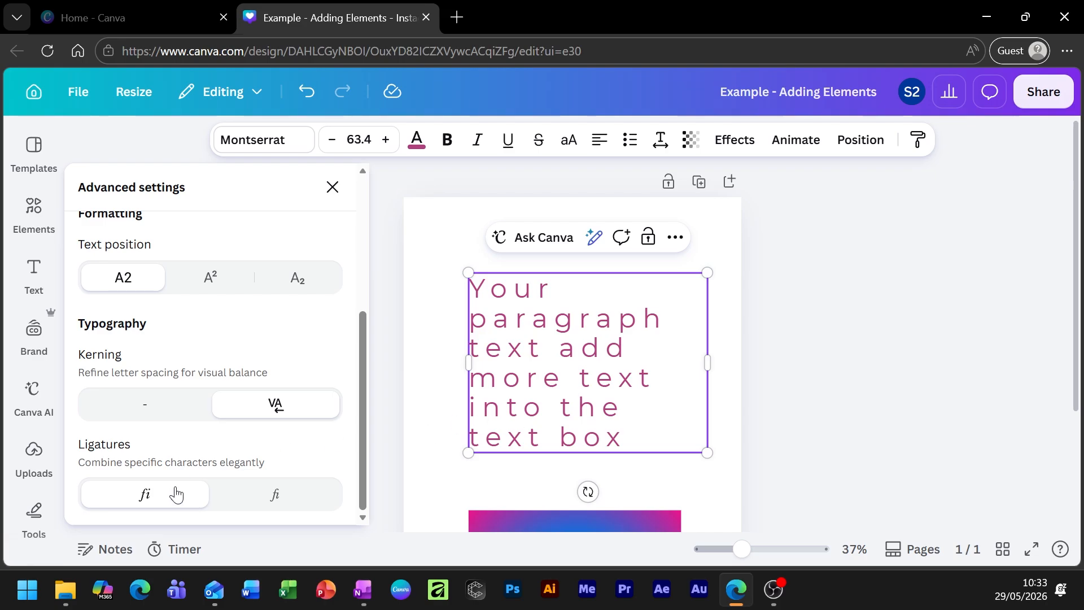
scroll(217, 373, up, 6)
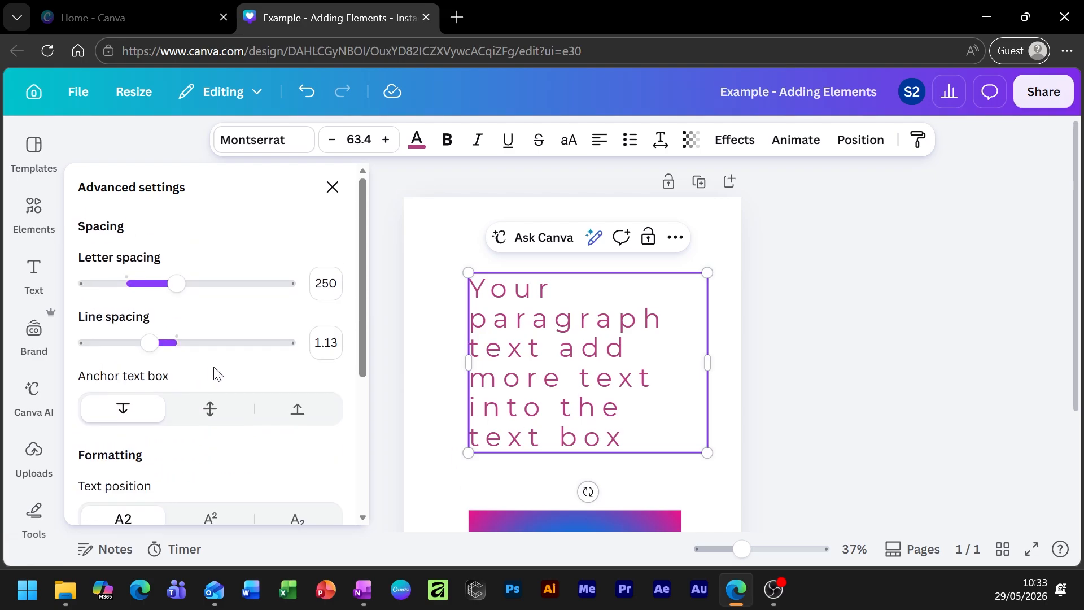
click(332, 186)
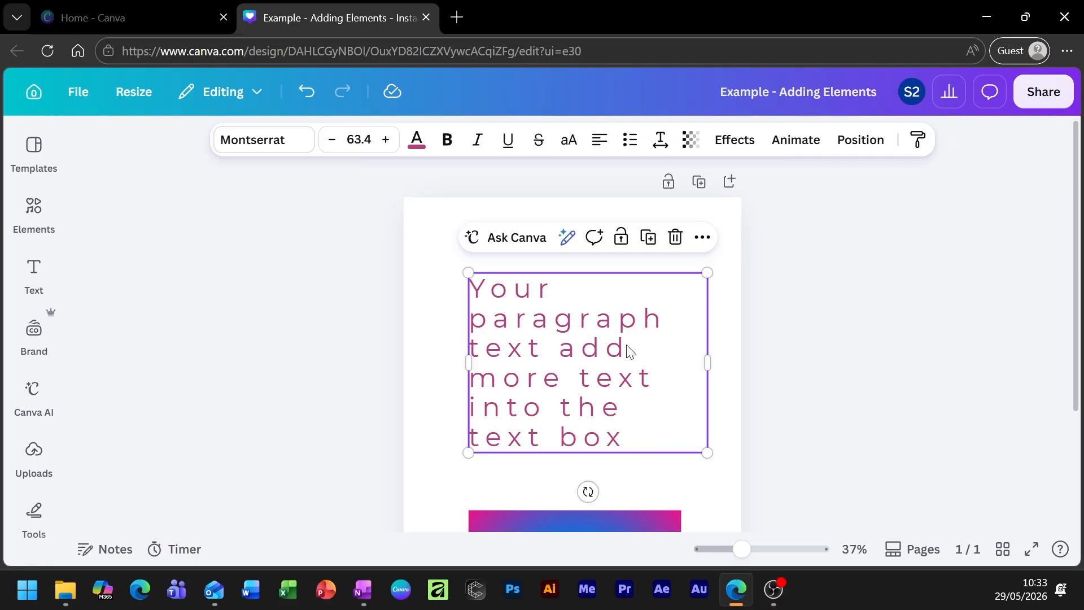
Move the gradient square and circle up together so the square fits within the page's bottom edge.
scroll(644, 419, down, 3)
scroll(548, 333, up, 1)
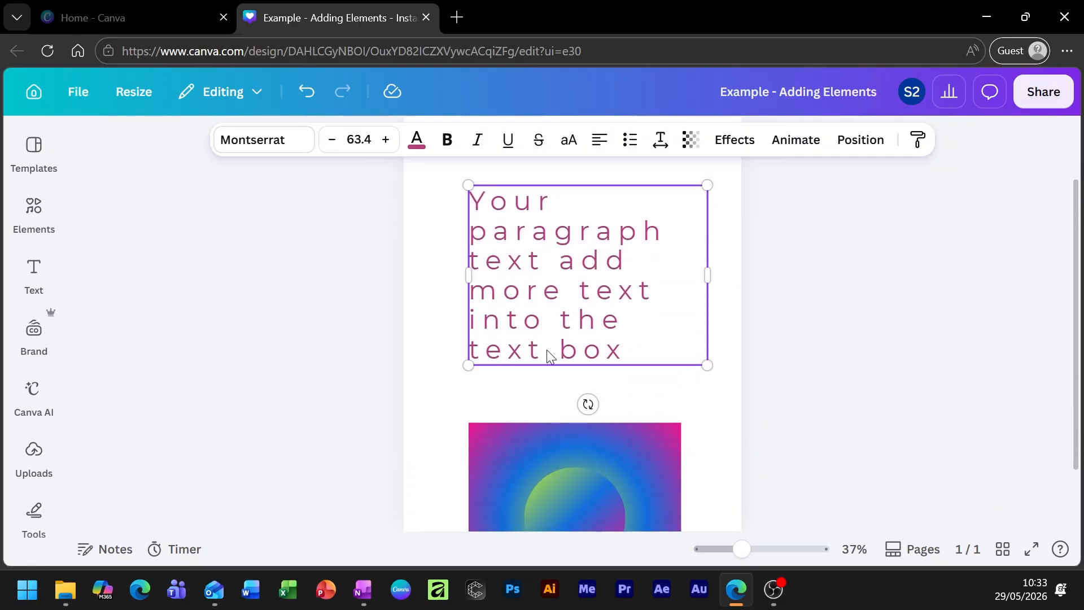
scroll(550, 356, down, 1)
click(612, 418)
drag(699, 322, 559, 435)
drag(561, 435, 567, 354)
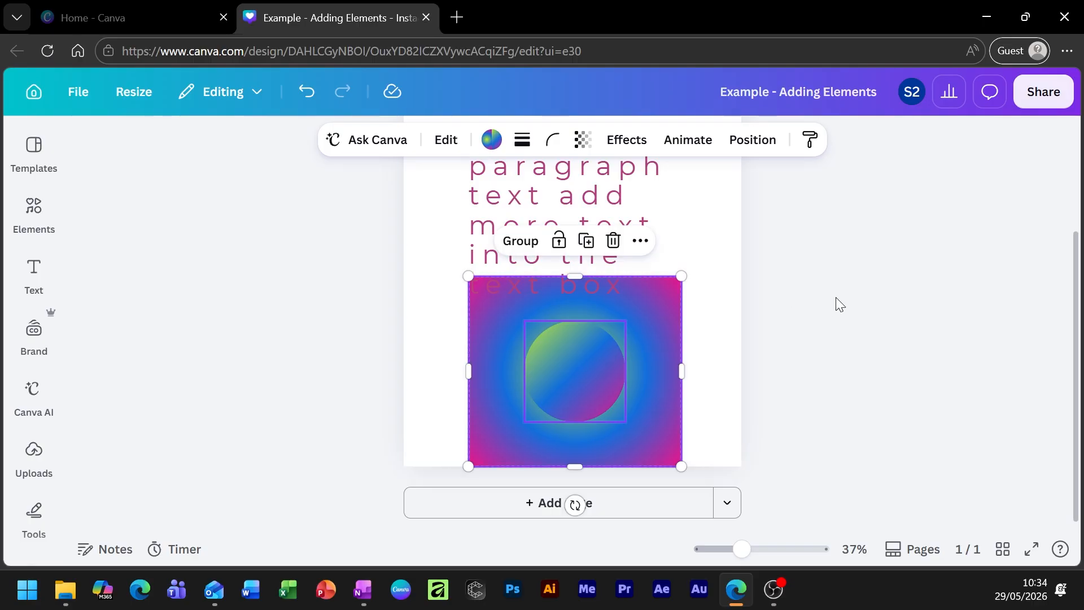
Move the pink text up and slightly left so it sits clear above the gradient square.
scroll(837, 305, up, 3)
click(618, 412)
drag(629, 377, 627, 339)
click(714, 334)
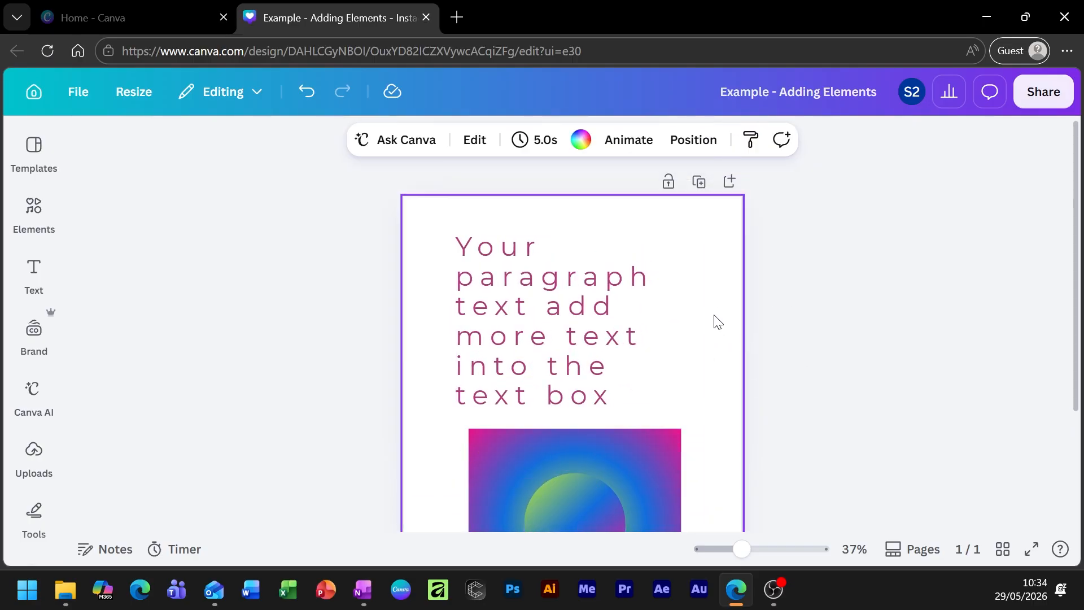
Nudge the gradient square and circle up together, leaving a small gap above the page's bottom edge.
scroll(729, 316, down, 3)
drag(546, 402, 591, 375)
click(706, 405)
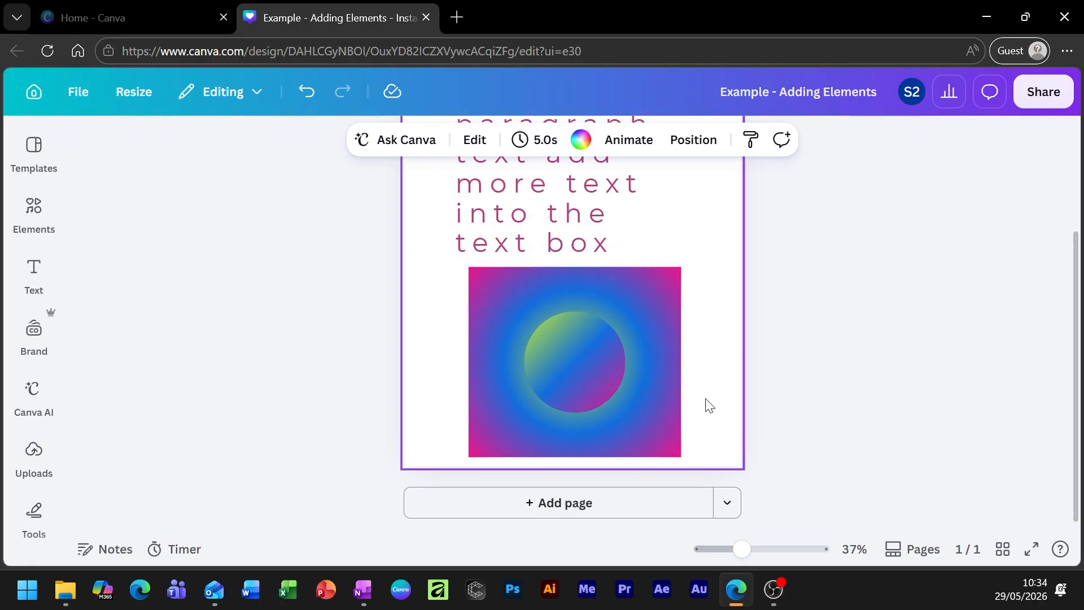
Set the circle inside the gradient square to no fill color.
click(673, 330)
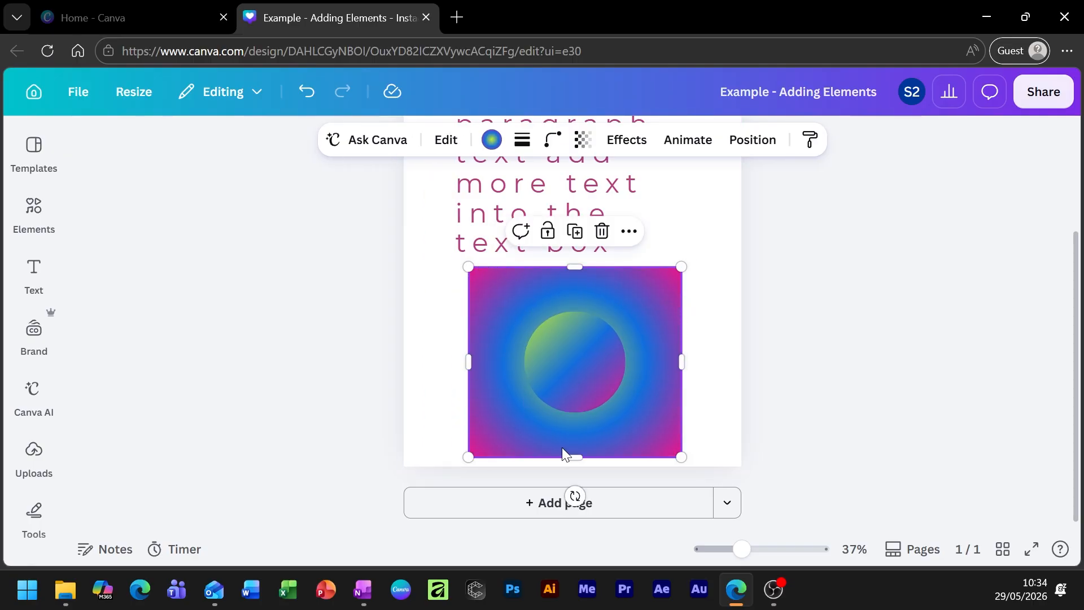
click(492, 139)
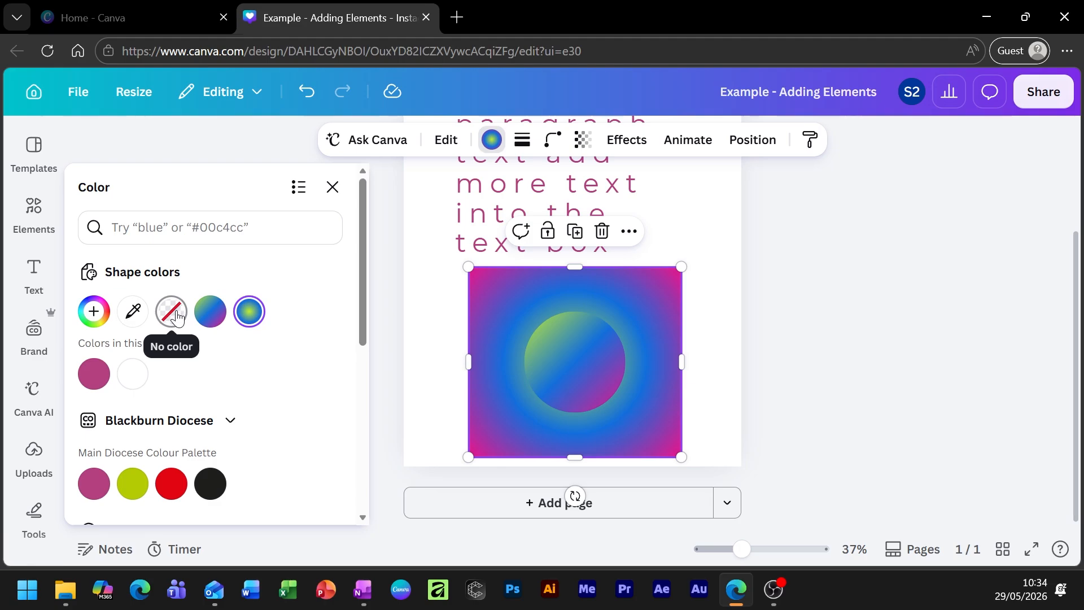
click(580, 368)
click(177, 323)
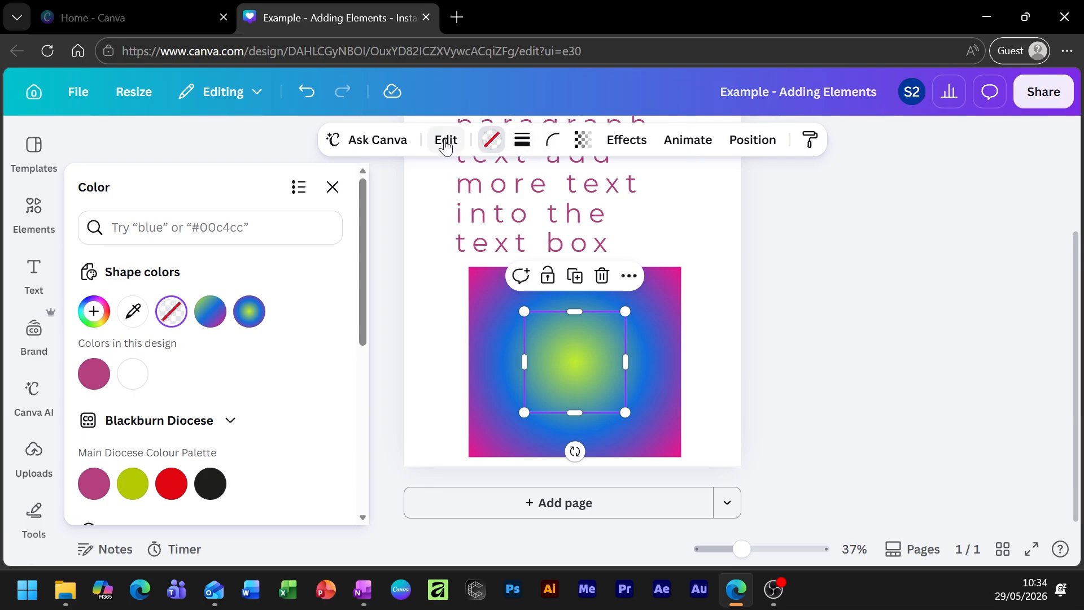
Give the unfilled circle a solid outline with stroke weight 4 and shift it slightly within the square.
click(524, 141)
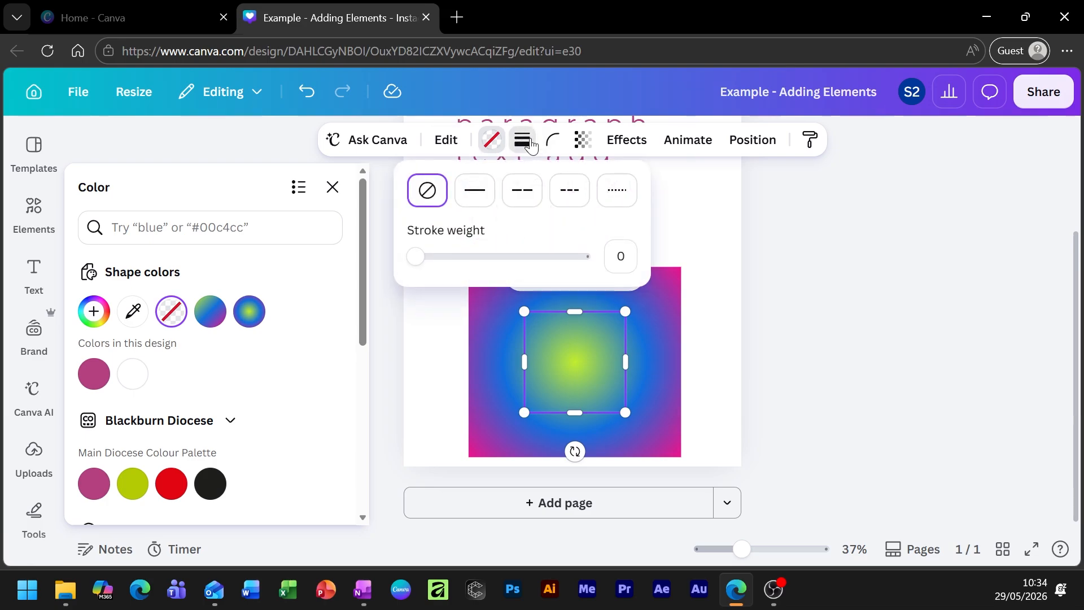
click(474, 192)
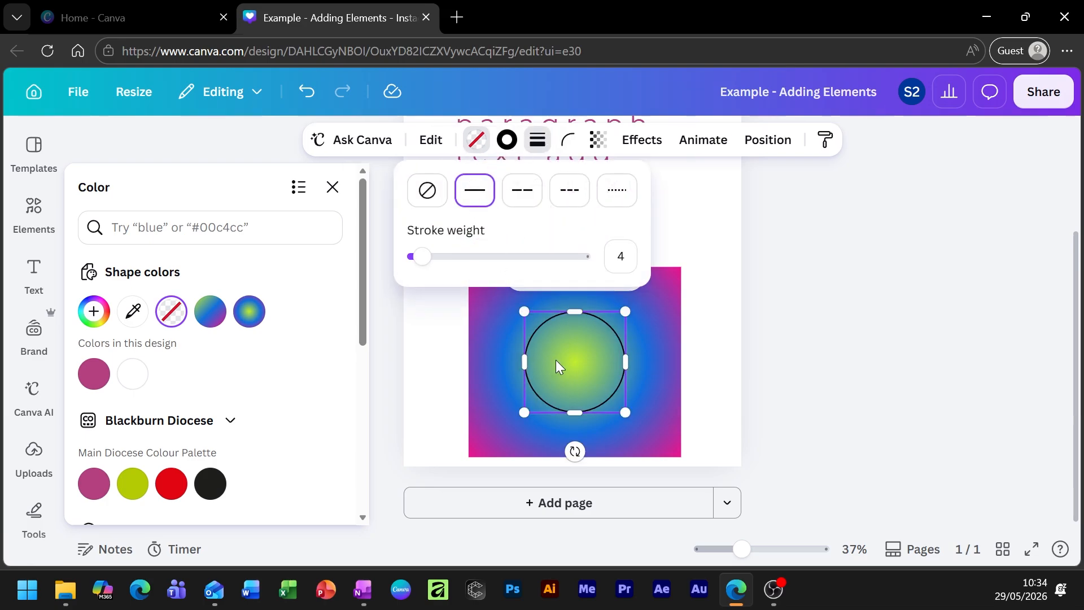
mouse_move(552, 403)
mouse_down()
mouse_move(625, 370)
mouse_move(706, 247)
mouse_move(692, 247)
mouse_move(575, 370)
mouse_move(557, 370)
mouse_move(581, 373)
mouse_up()
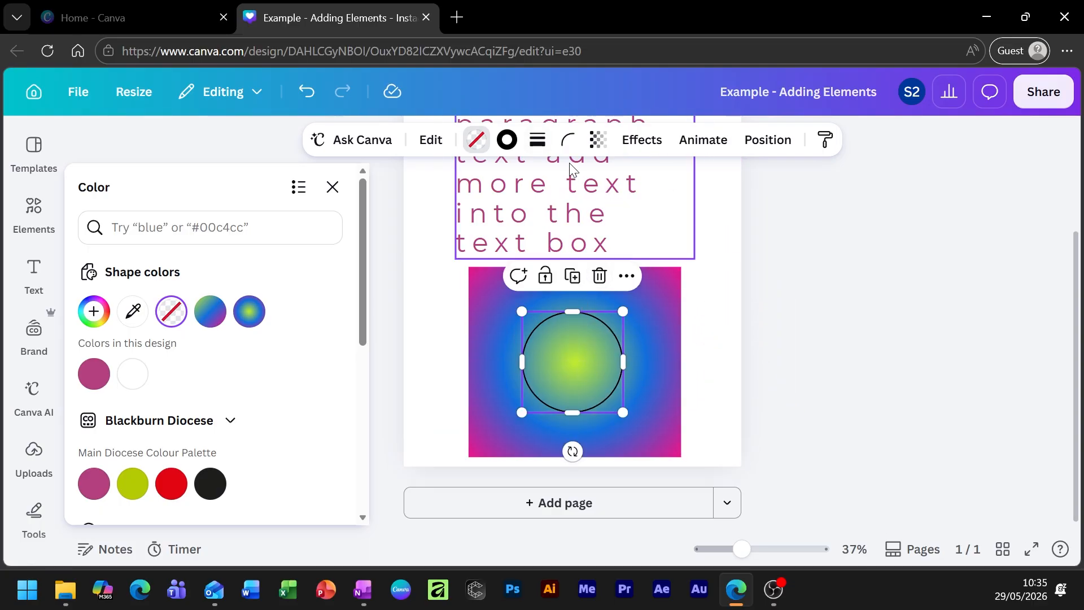
Set the circle outline's stroke weight to 28 and change its style to long dashes.
click(537, 140)
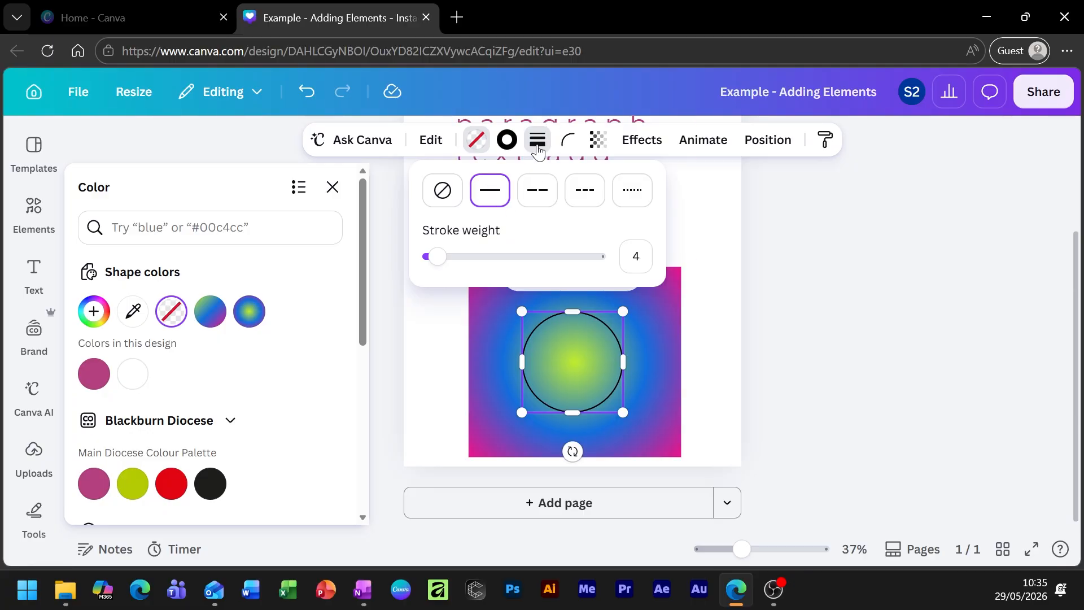
mouse_move(436, 262)
mouse_down()
mouse_move(510, 266)
mouse_move(435, 274)
mouse_move(490, 277)
mouse_move(479, 277)
mouse_up()
click(538, 201)
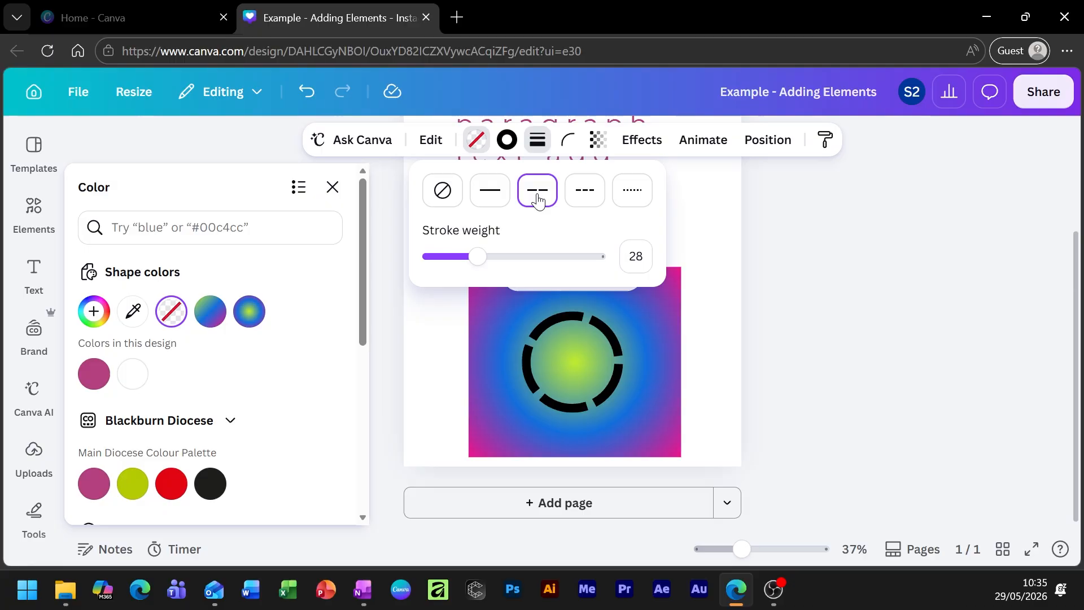
Try short dashes on the circle's outline, switch it to dots, and try adjusting the circle's corner rounding.
click(582, 200)
click(630, 190)
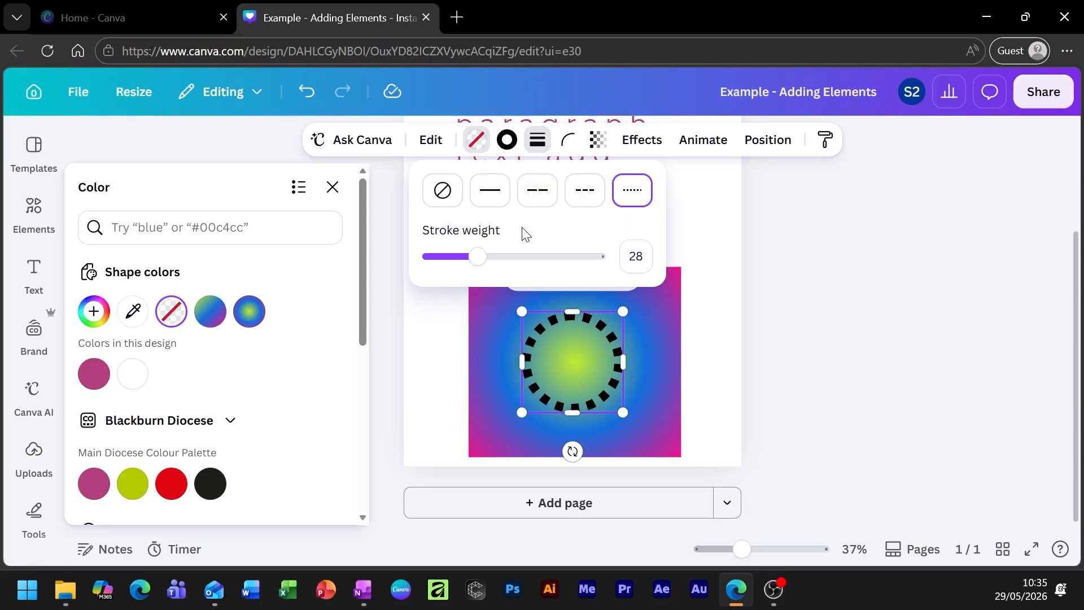
click(568, 139)
mouse_move(487, 210)
mouse_down()
mouse_move(562, 209)
mouse_move(482, 209)
mouse_up()
Give the gradient square a solid outline with stroke weight 36.
click(671, 339)
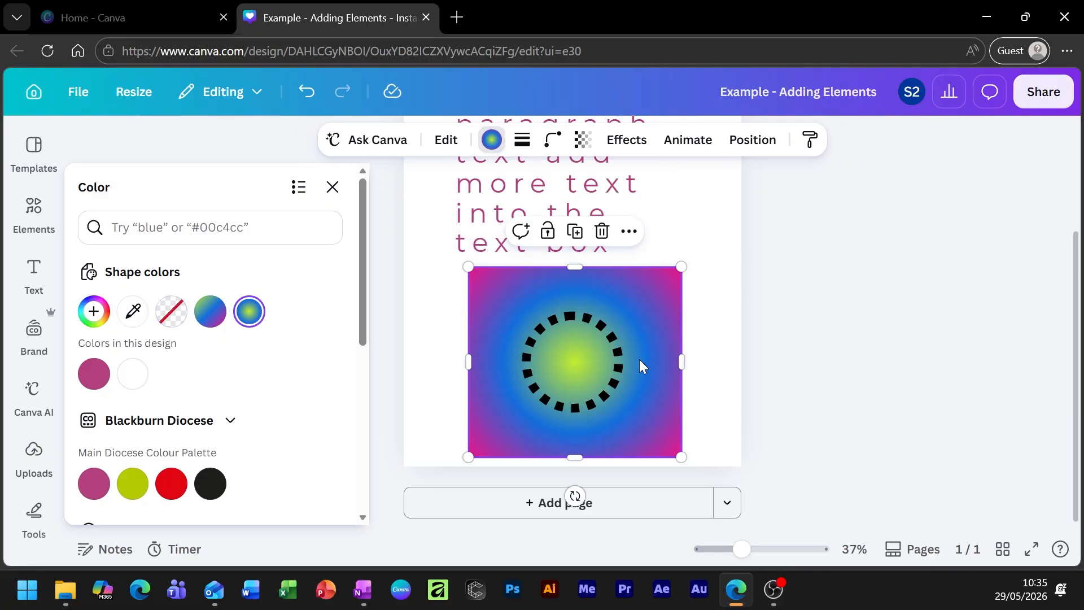
click(523, 139)
click(475, 192)
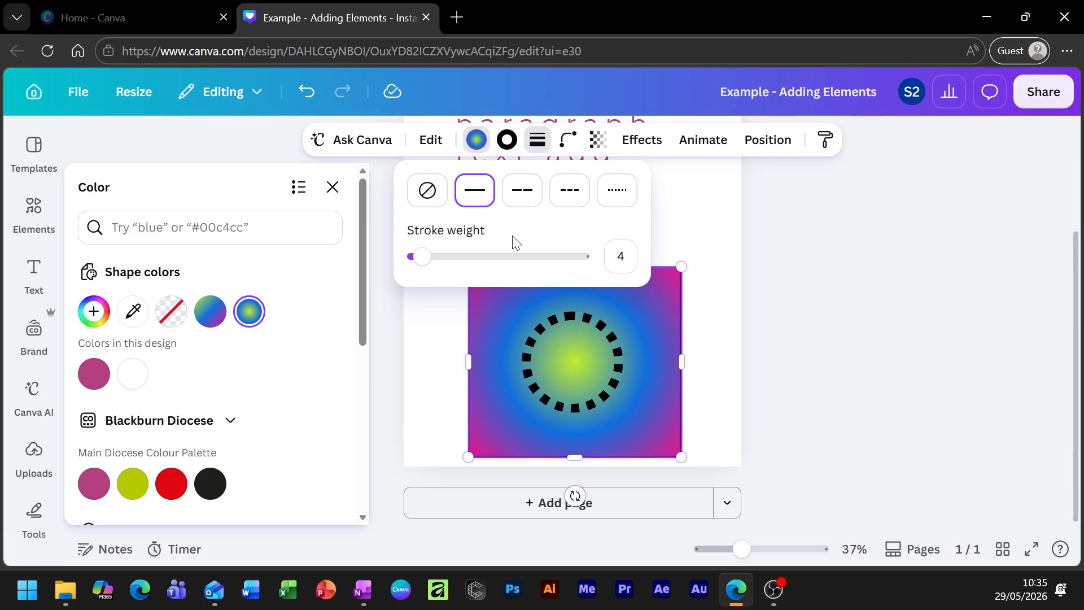
drag(422, 256, 476, 257)
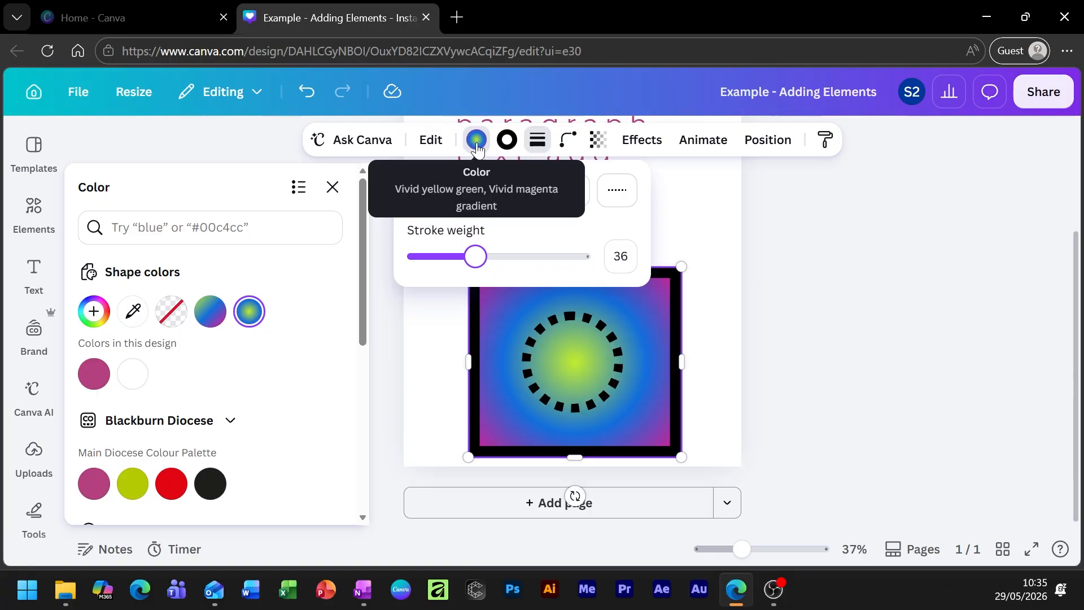
Try the circular gradient and magenta as the square's outline color, and return the outline to black.
click(507, 141)
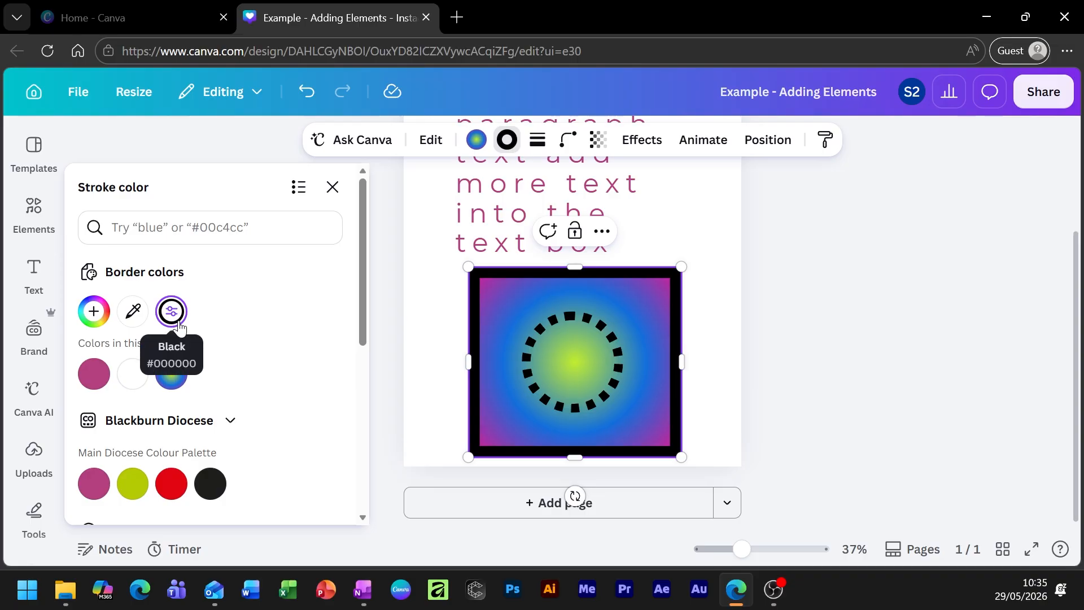
click(171, 376)
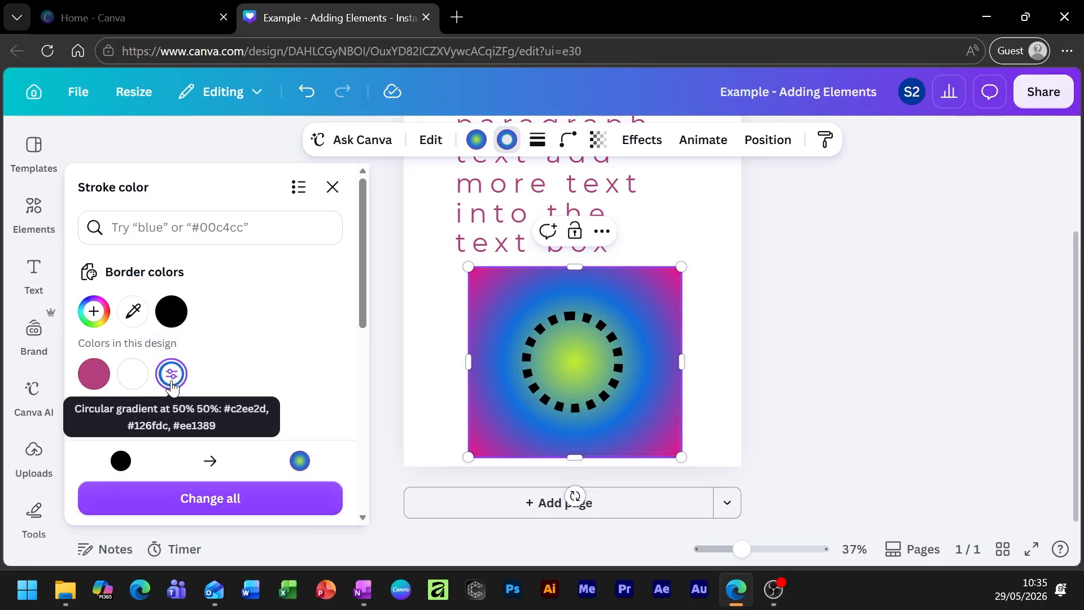
click(94, 375)
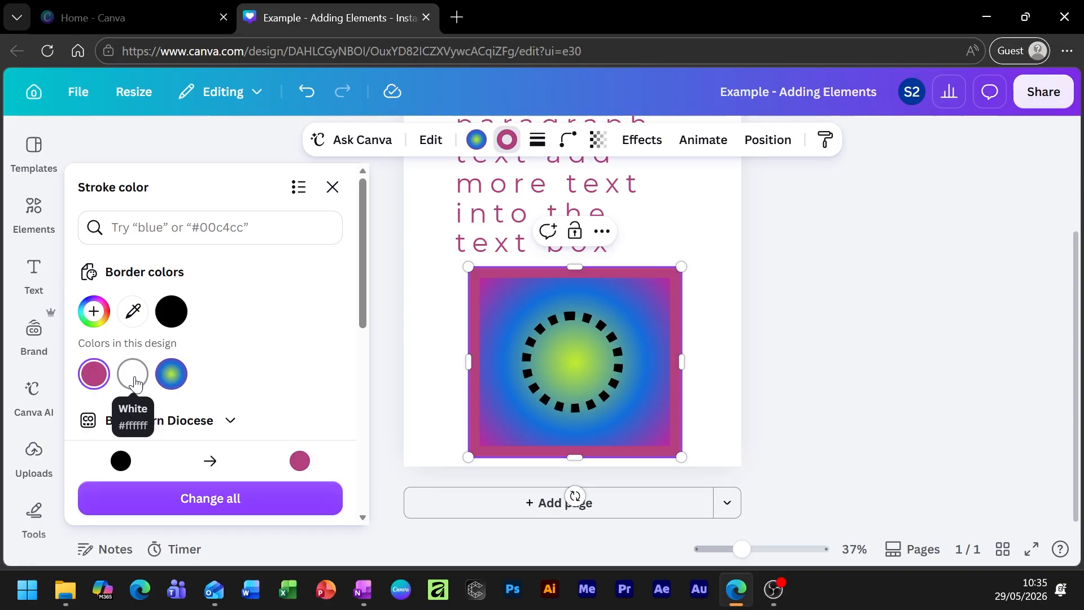
click(171, 311)
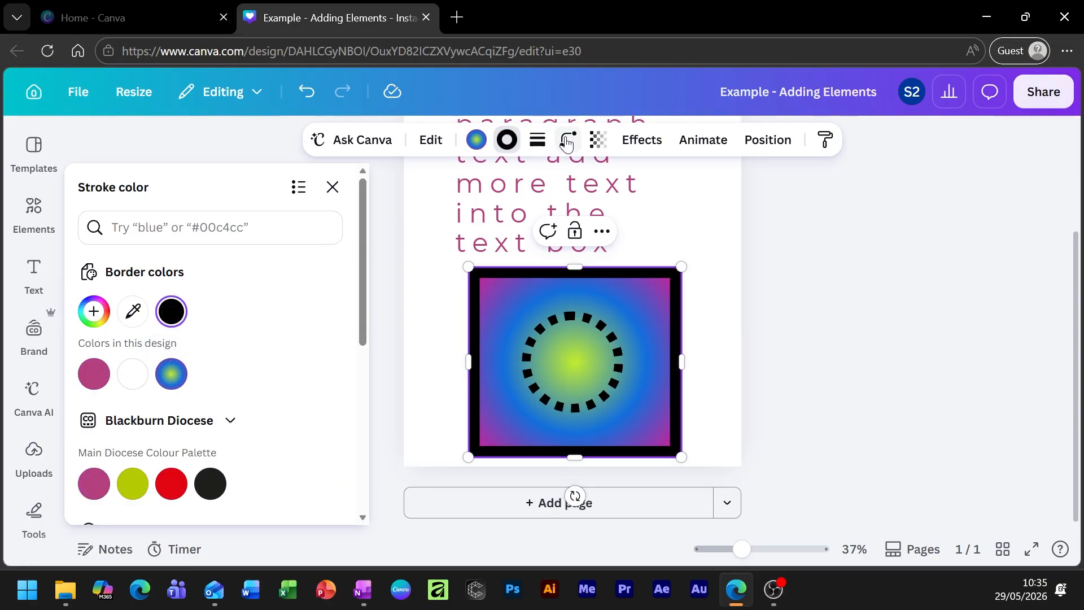
Try the long and short dash styles on the square's outline, and return it to solid.
click(537, 142)
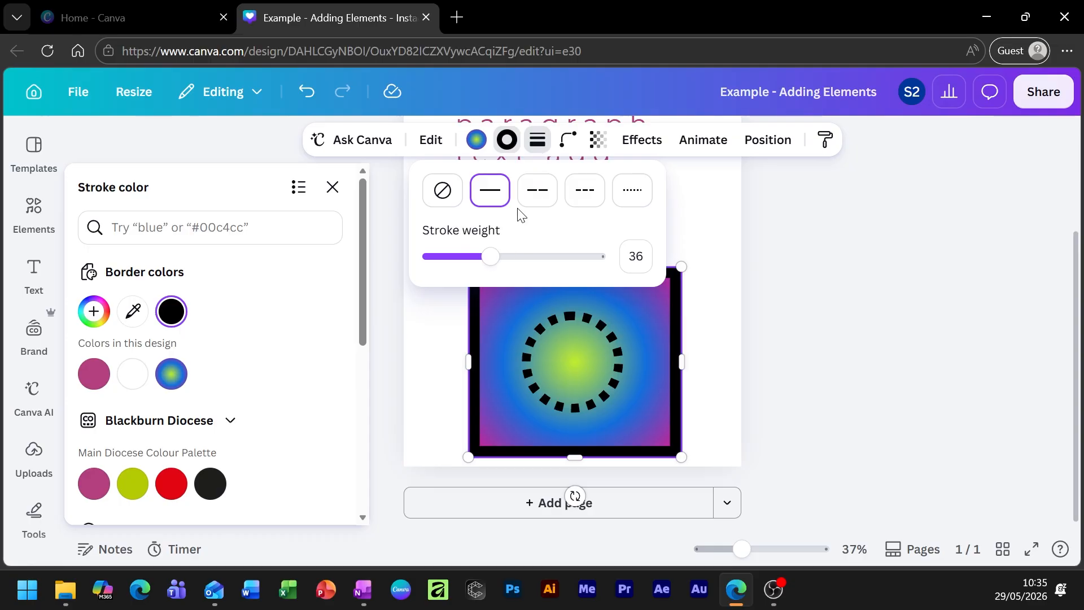
click(537, 194)
click(576, 199)
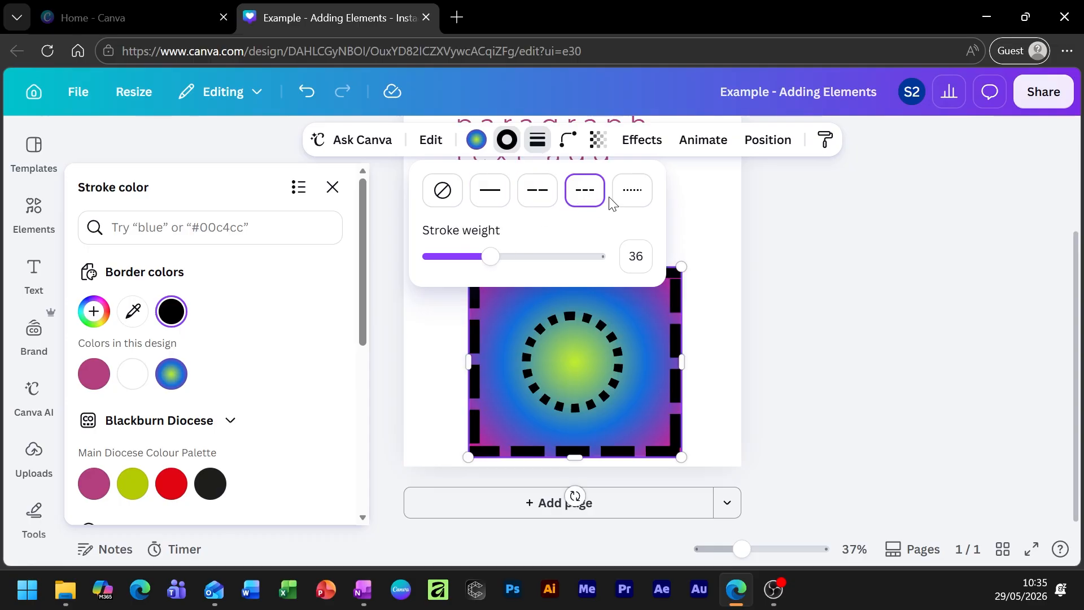
click(508, 197)
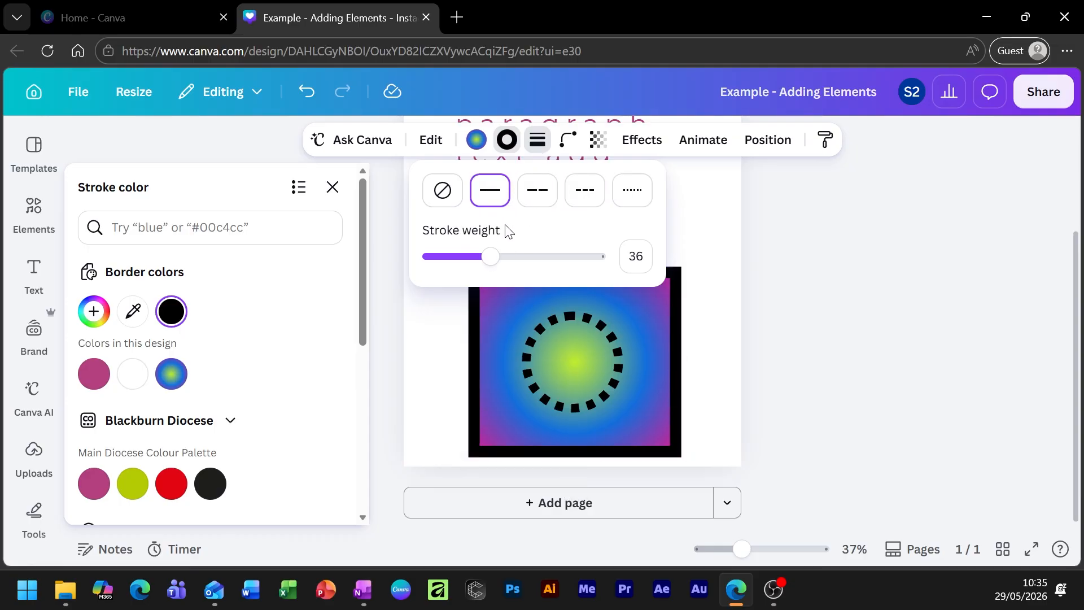
Set the square's corner rounding to 100, keeping 4 sides.
click(538, 144)
click(568, 148)
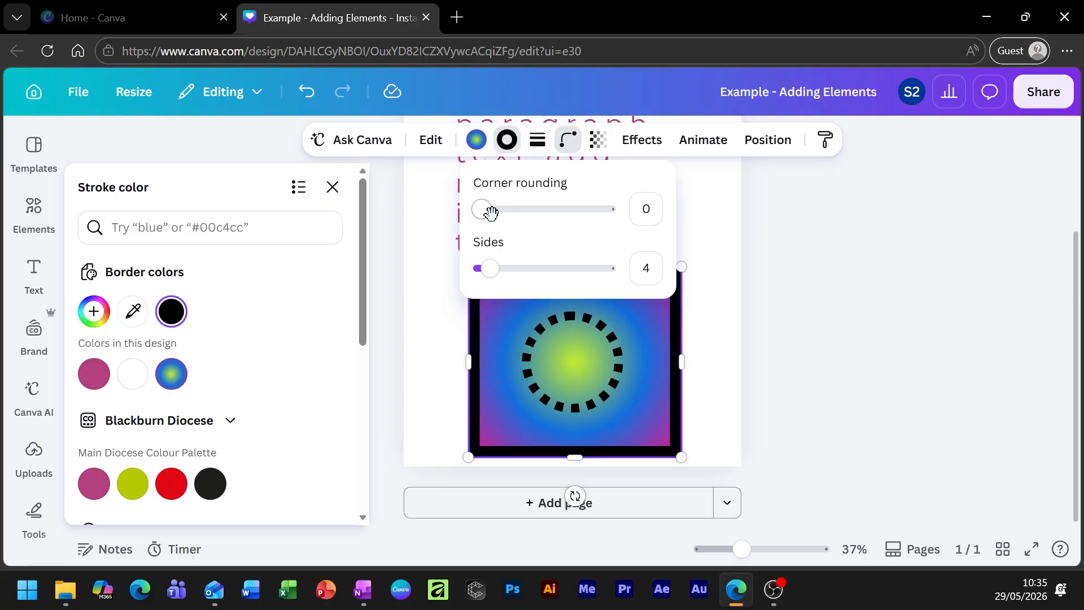
drag(483, 215, 625, 239)
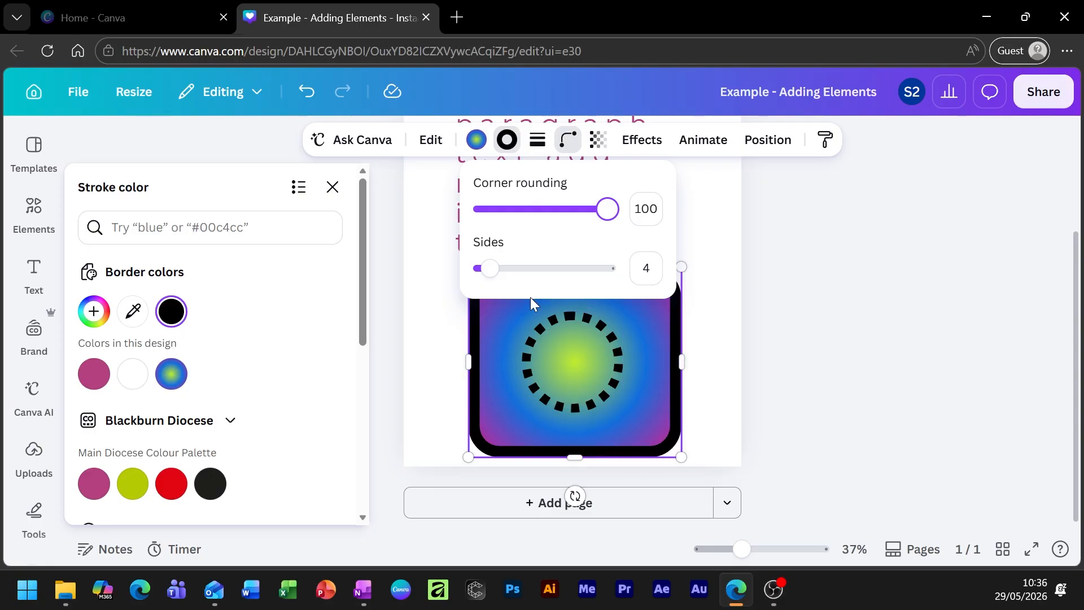
mouse_move(491, 273)
mouse_down()
mouse_move(479, 276)
mouse_move(498, 272)
mouse_move(489, 277)
mouse_up()
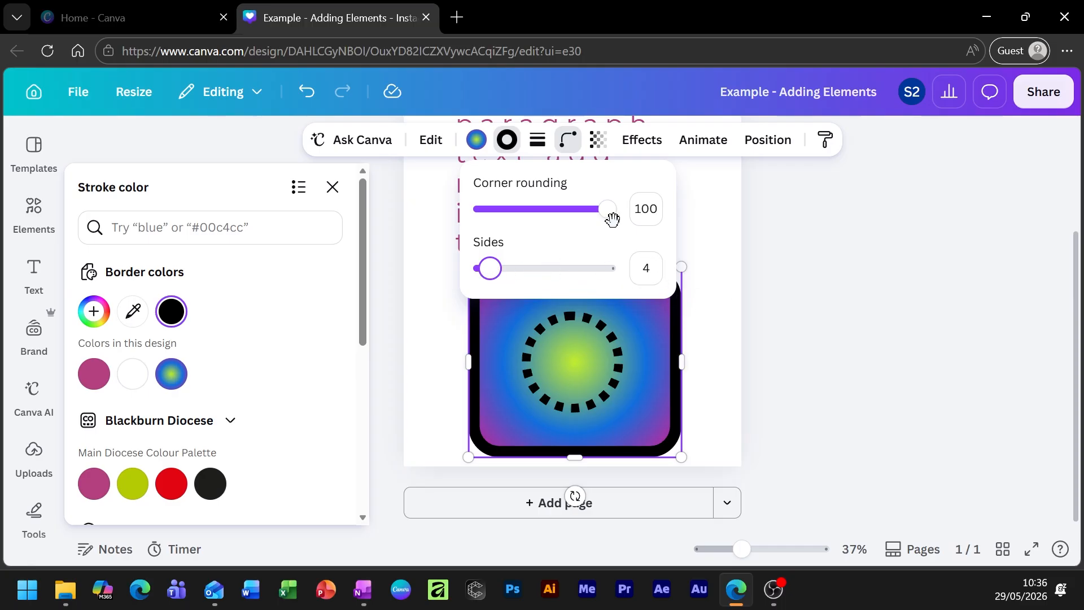
mouse_move(613, 219)
mouse_down()
mouse_move(482, 217)
mouse_move(655, 222)
mouse_move(557, 209)
mouse_move(714, 242)
mouse_up()
click(696, 279)
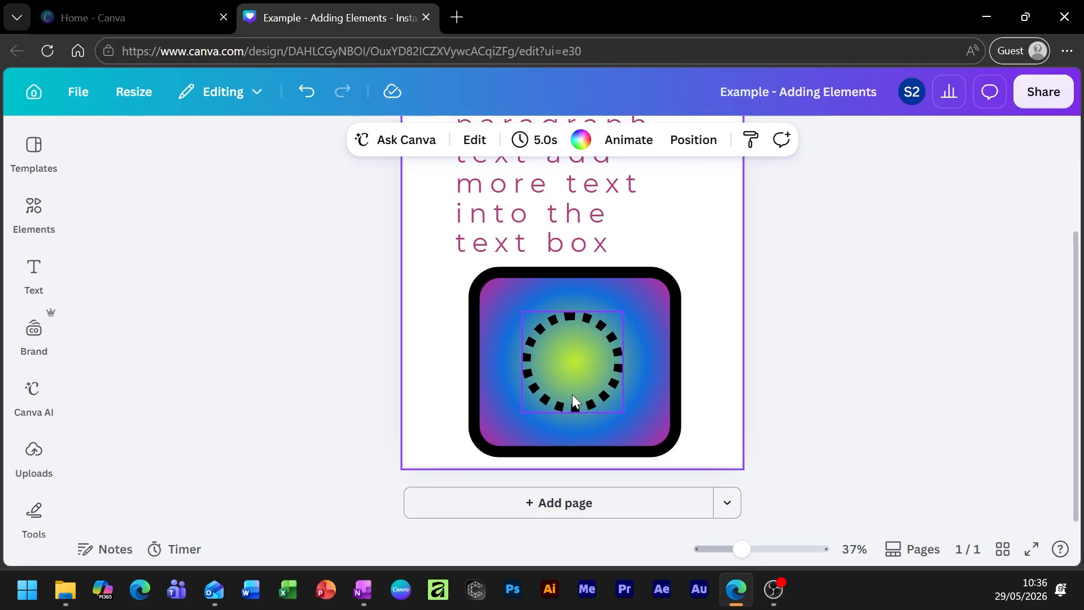
Try the transparency setting on the rounded square, keeping it at 100.
click(658, 357)
click(596, 141)
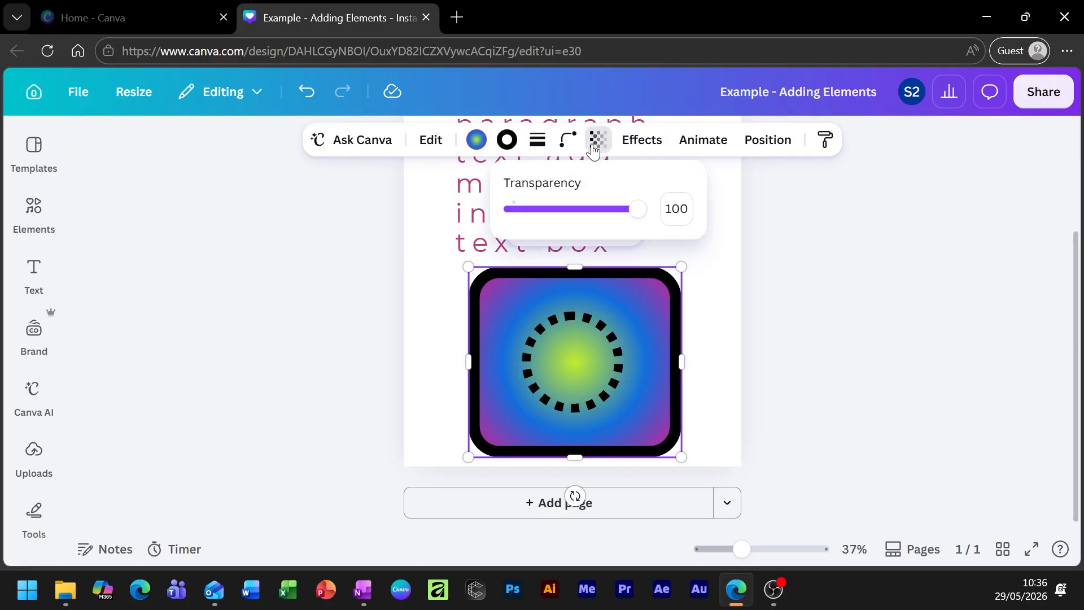
mouse_move(637, 210)
mouse_down()
mouse_move(547, 211)
mouse_move(563, 240)
mouse_move(515, 229)
mouse_move(650, 226)
mouse_up()
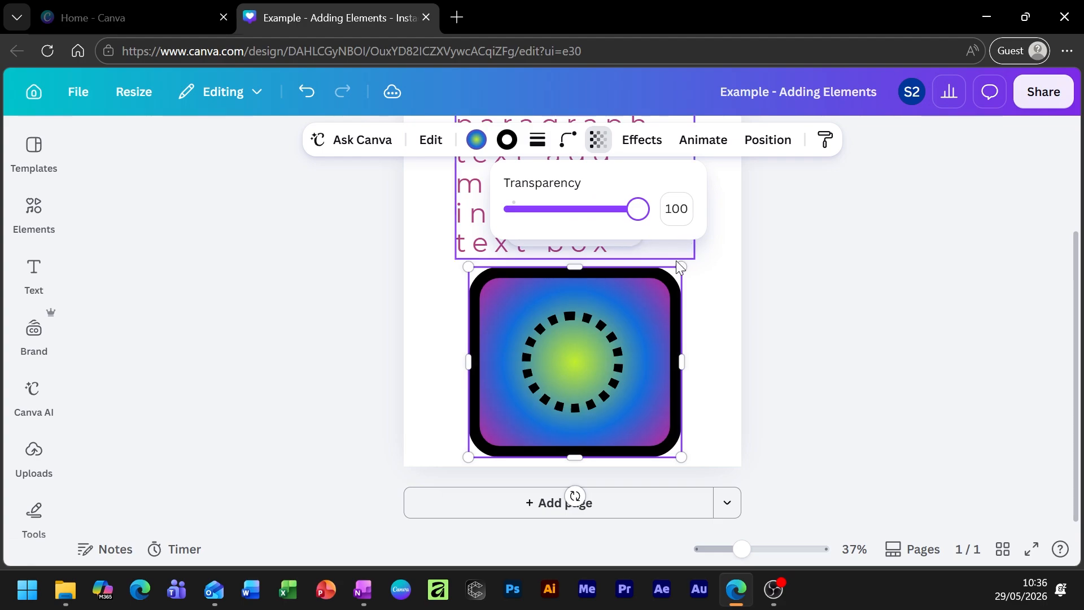
Reduce the circle's stroke weight to 0 and fill the circle with the design's circular gradient.
click(603, 323)
click(508, 140)
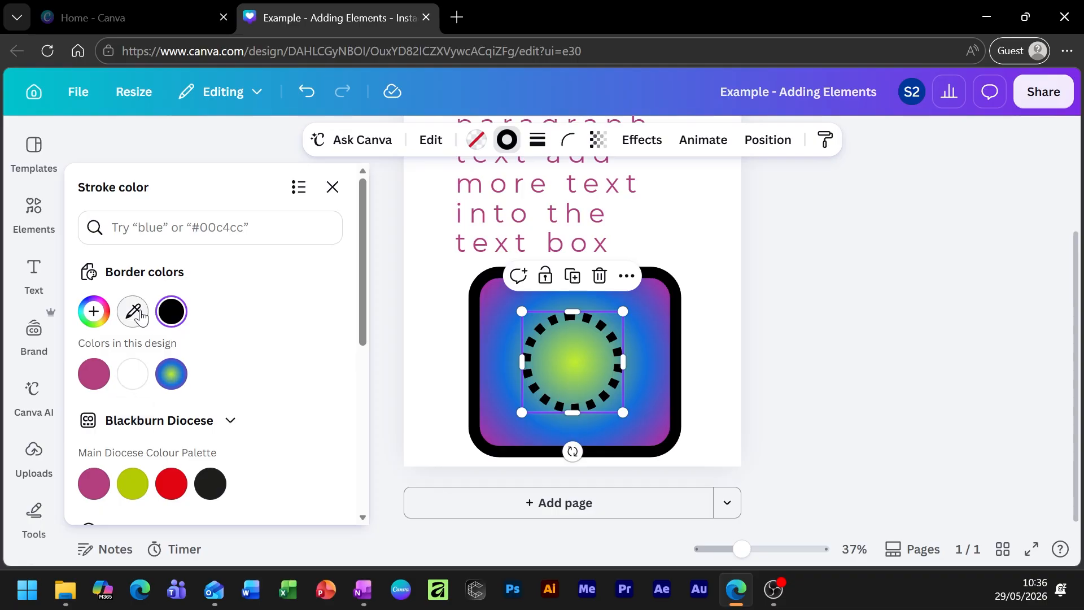
click(538, 141)
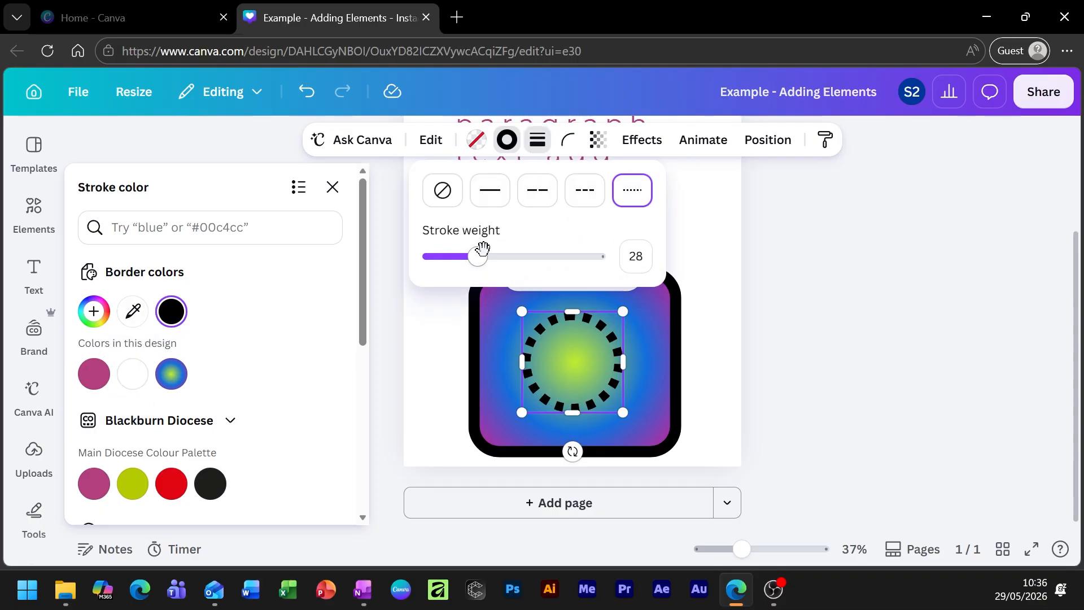
drag(483, 249, 331, 266)
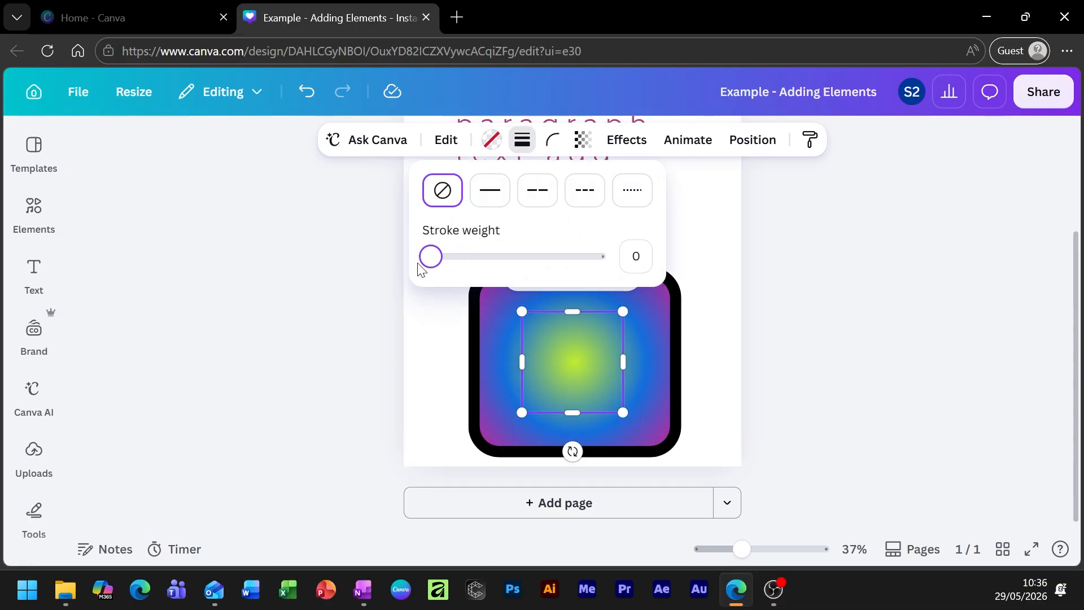
click(491, 140)
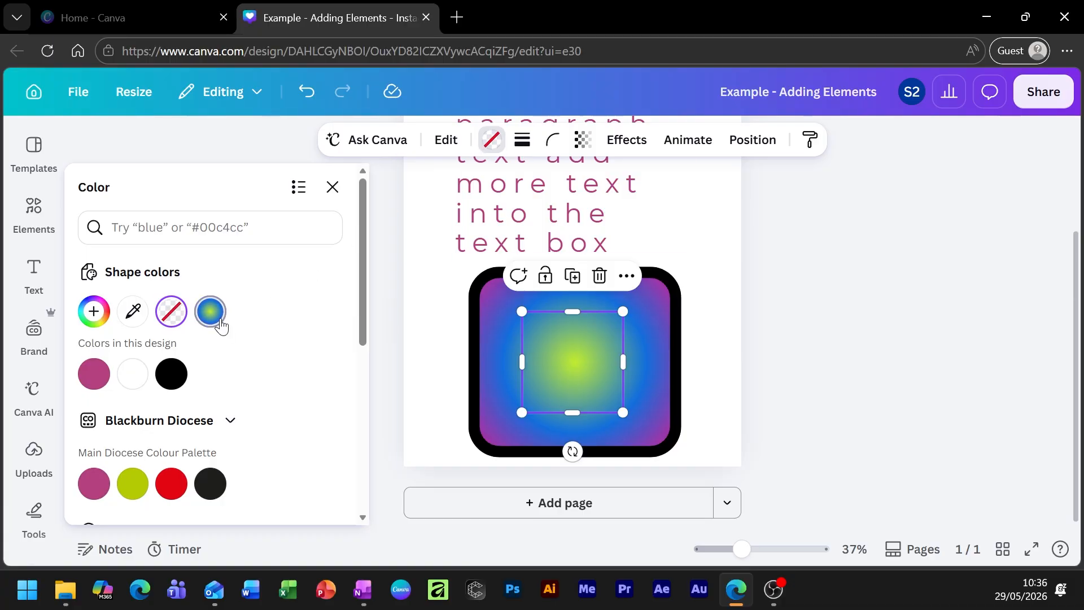
click(220, 323)
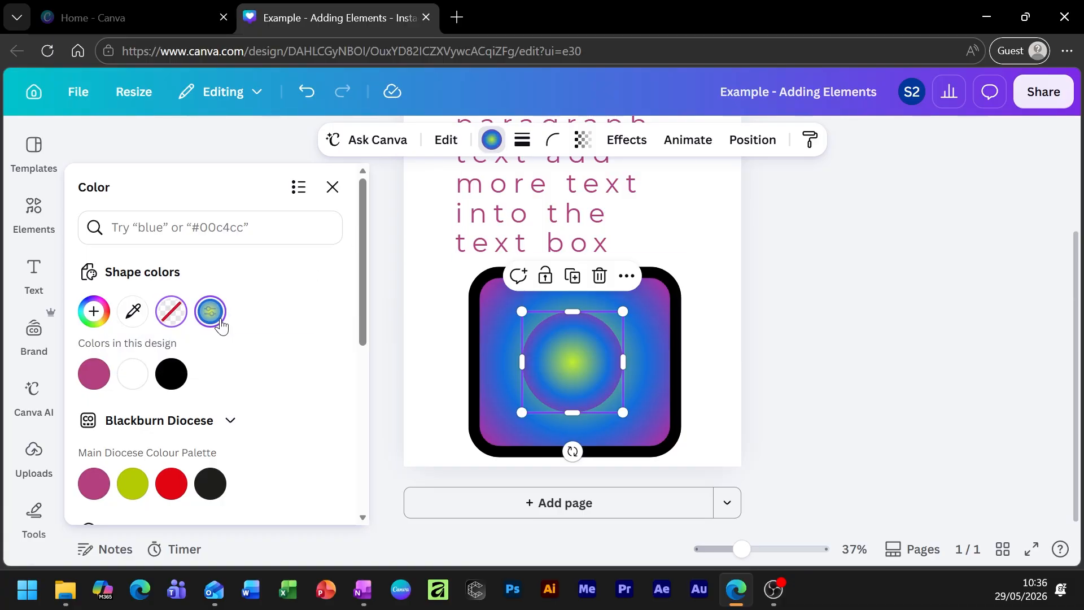
click(723, 316)
Set the gradient circle's transparency to 28.
click(567, 372)
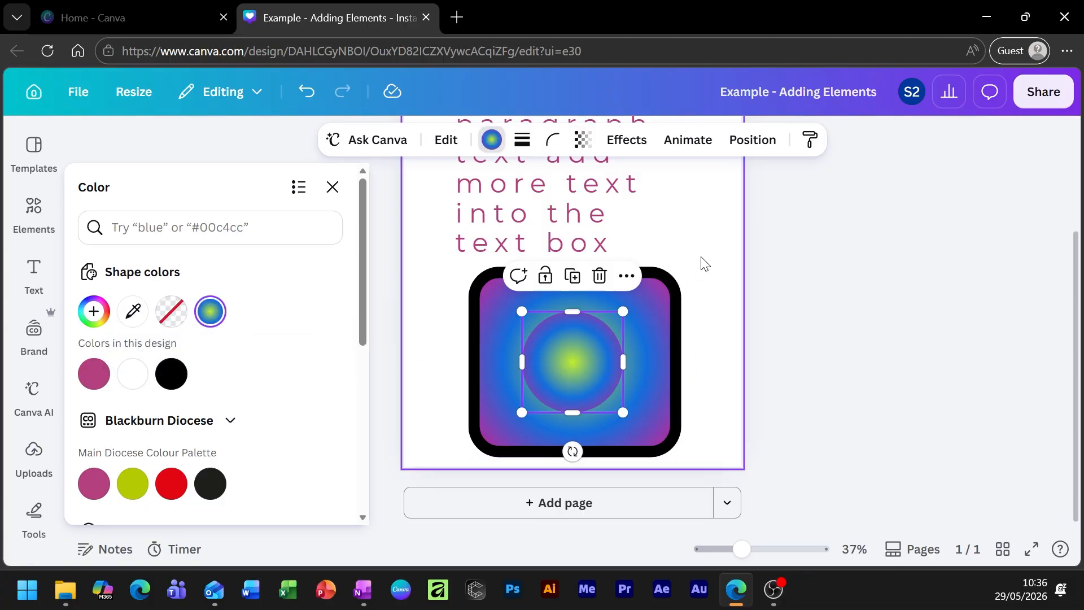
click(584, 138)
drag(610, 209, 531, 218)
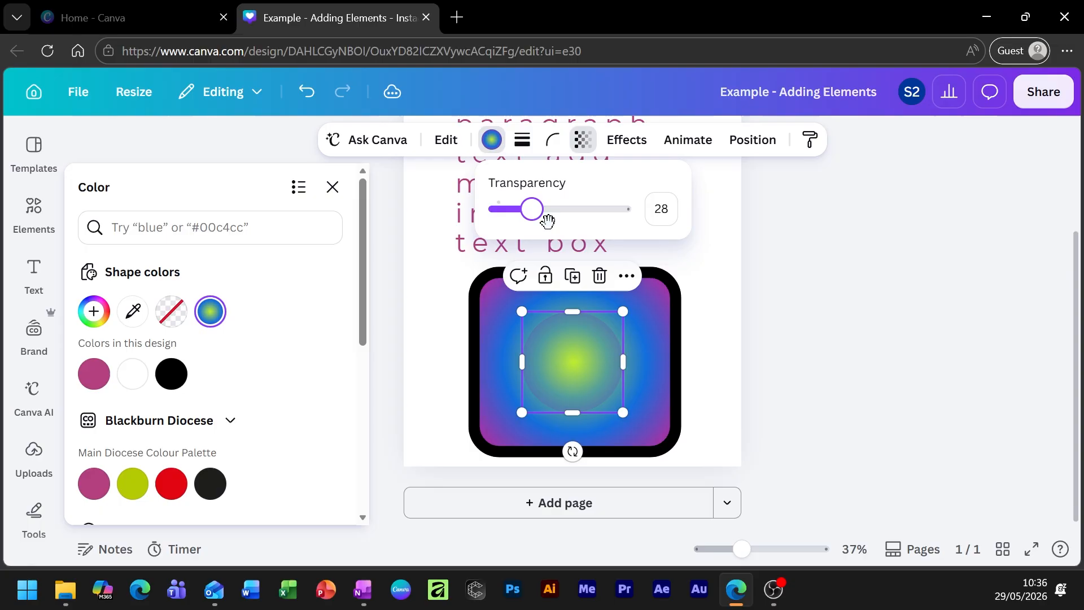
click(713, 272)
click(568, 371)
click(726, 307)
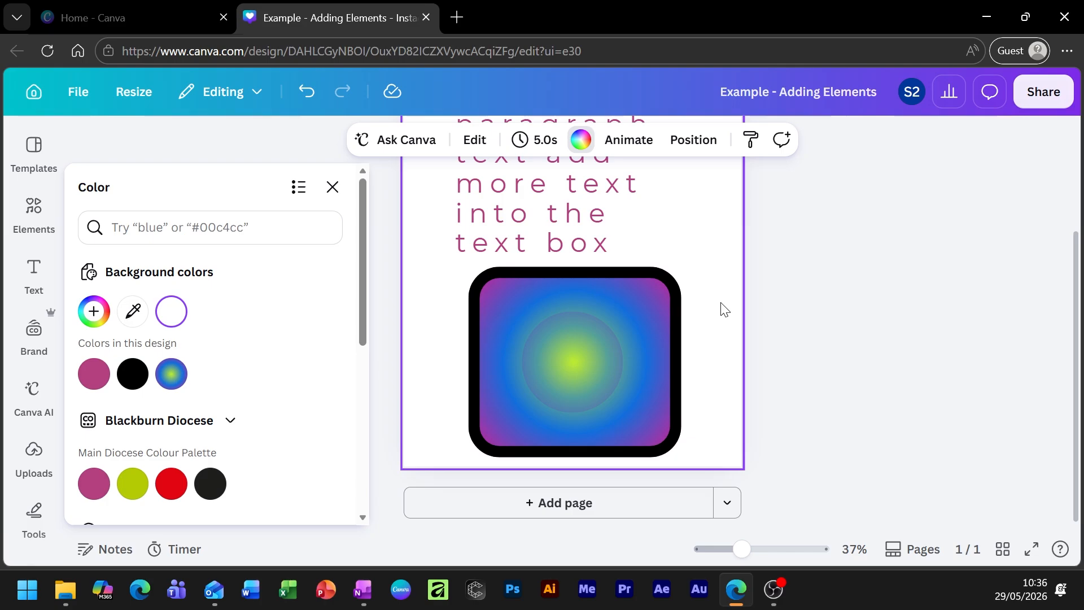
Widen the paragraph text box so its text wraps onto five lines, and reposition it above the rounded square.
scroll(725, 309, up, 2)
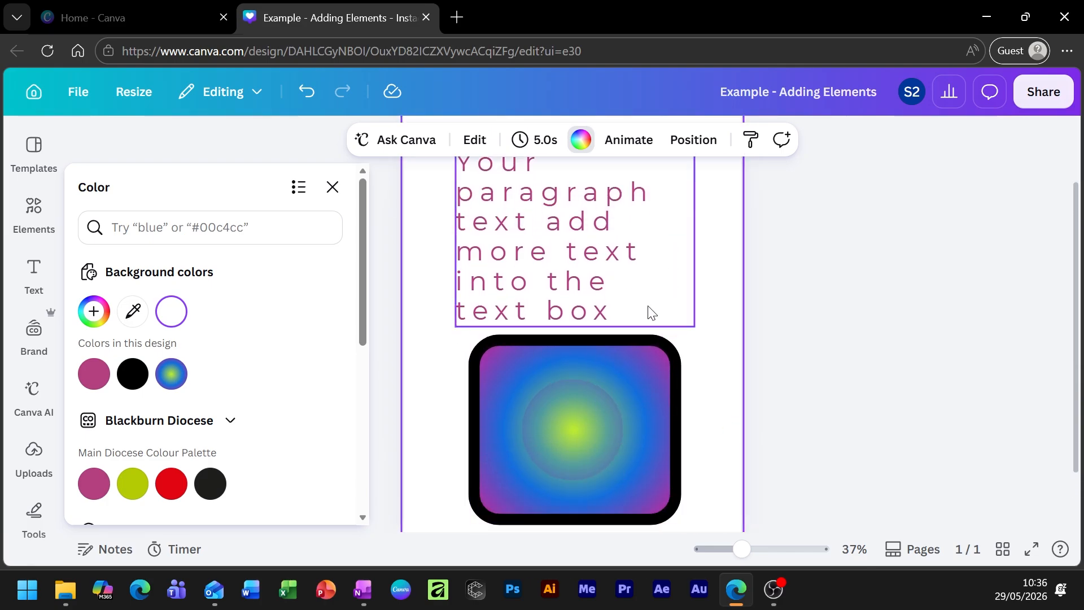
scroll(672, 455, up, 2)
click(622, 336)
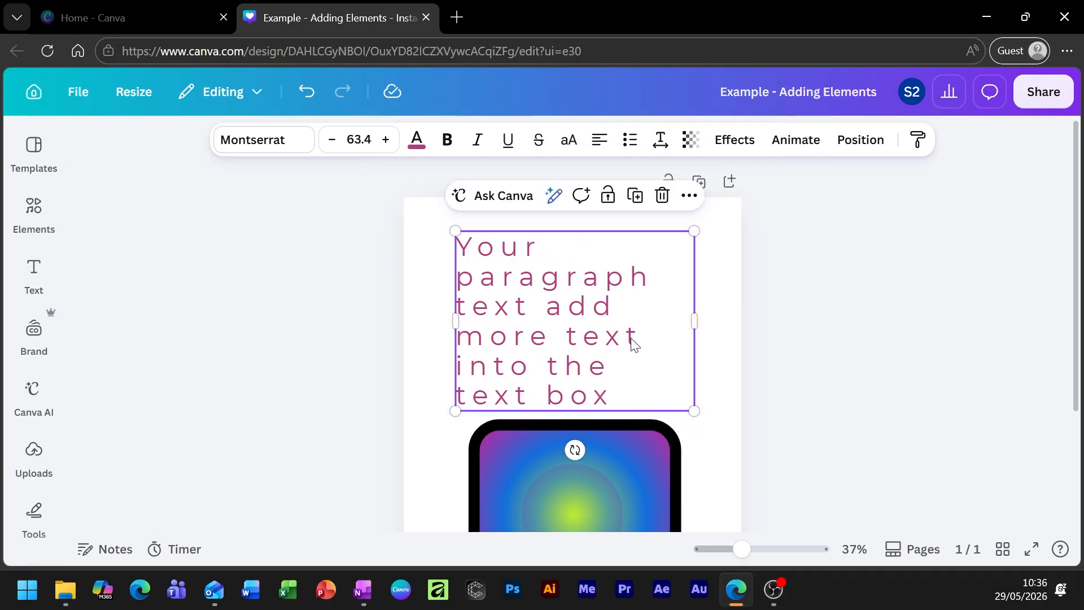
drag(699, 322, 743, 316)
drag(624, 327, 610, 316)
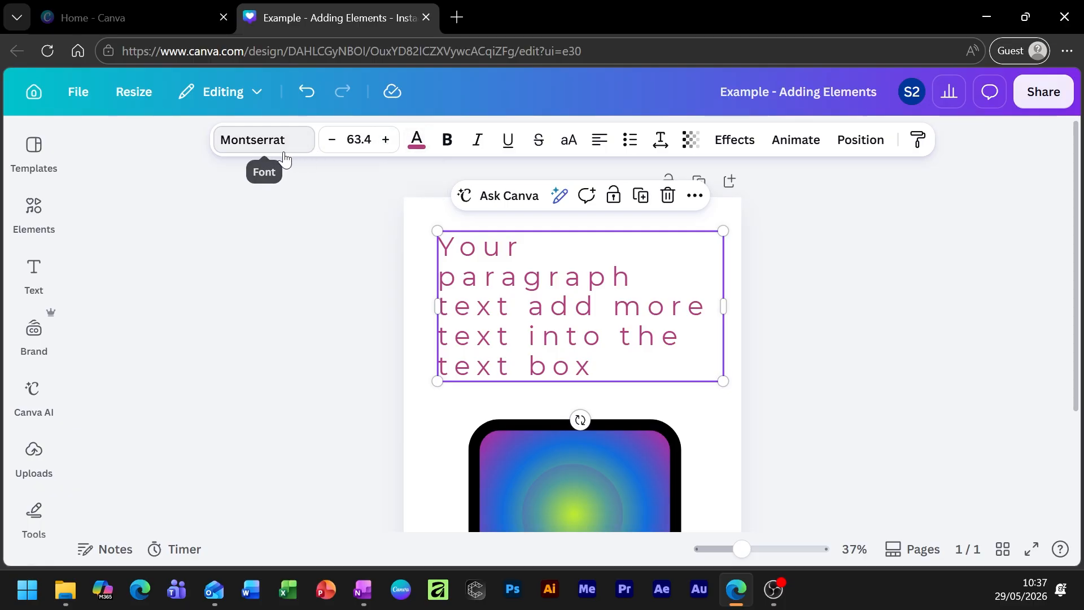
Set the paragraph text to Montserrat Bold and center-align it.
click(264, 141)
scroll(136, 407, down, 5)
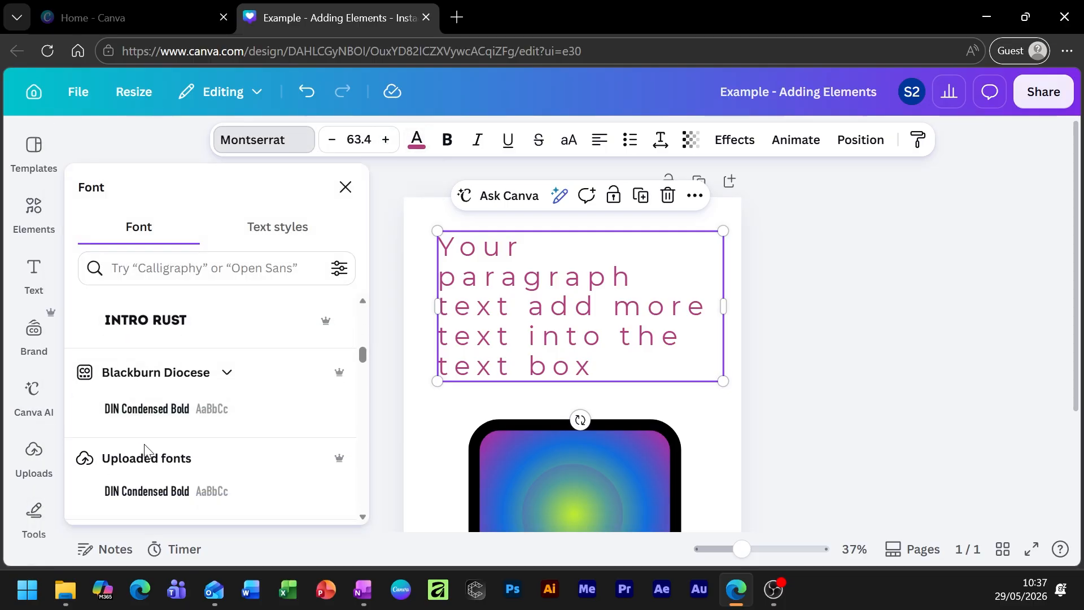
scroll(157, 424, up, 3)
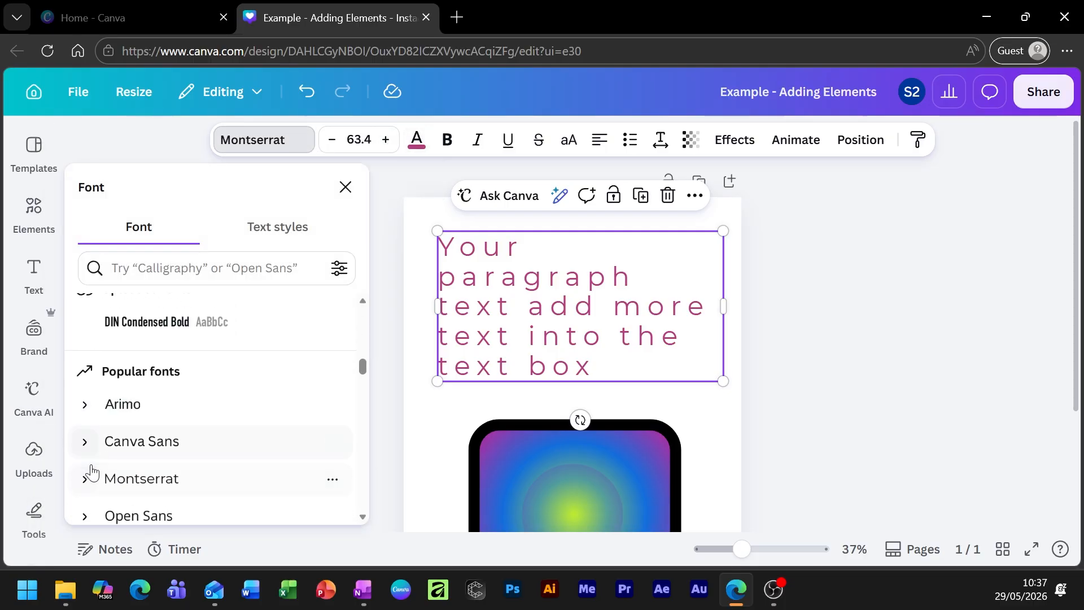
click(141, 476)
scroll(188, 486, down, 3)
scroll(179, 417, up, 3)
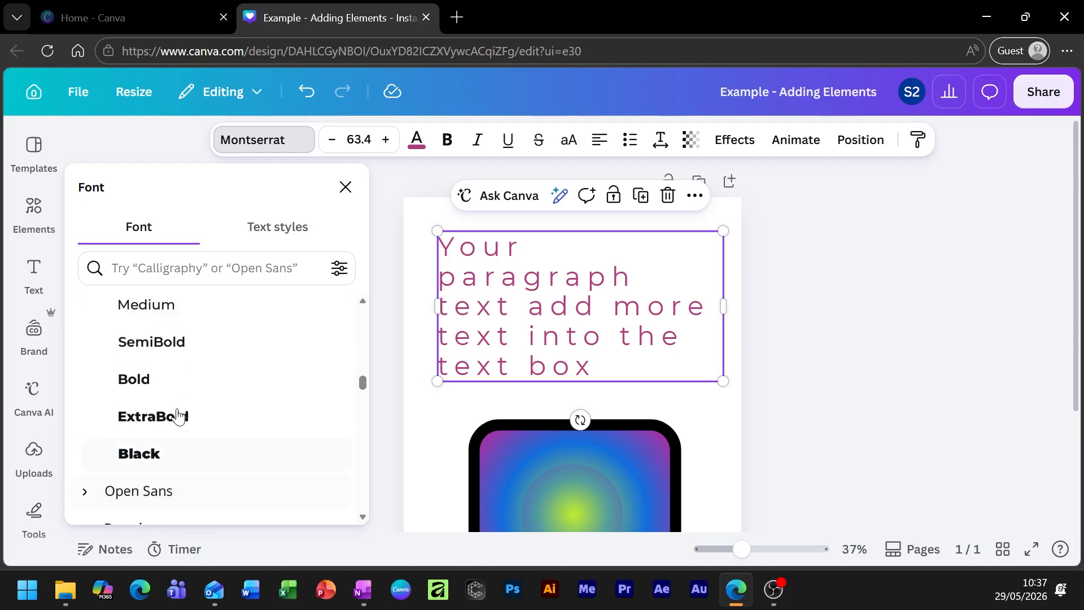
scroll(202, 498, down, 1)
click(163, 495)
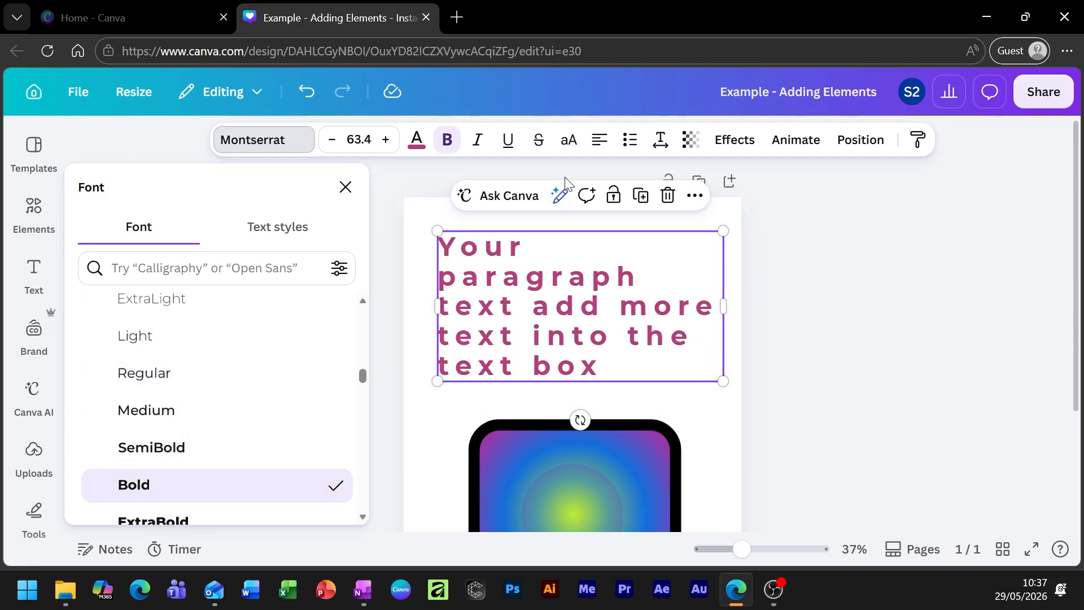
click(612, 141)
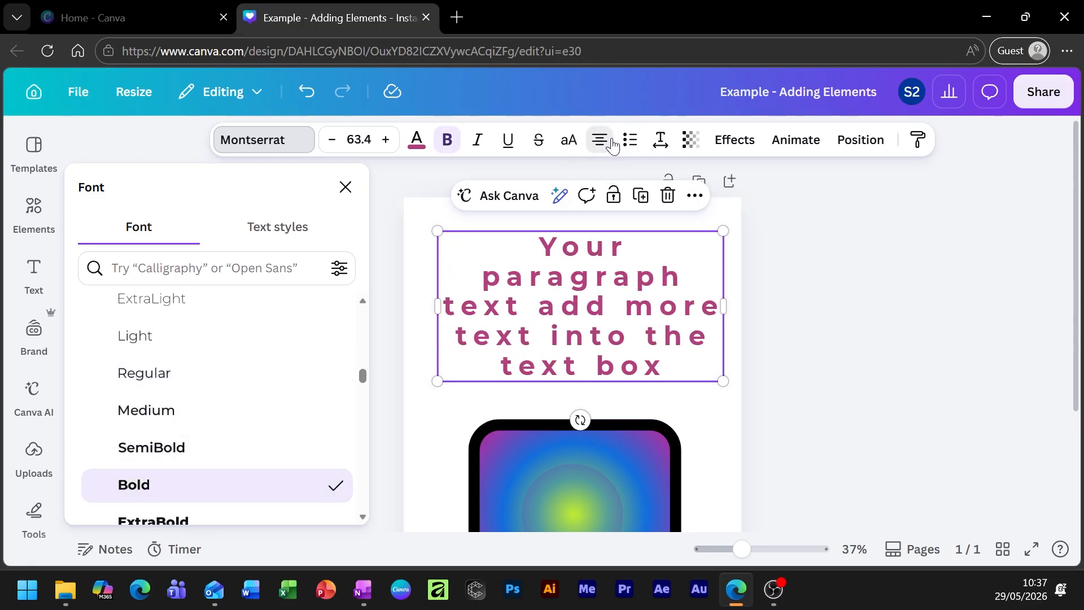
click(690, 404)
Apply the Drop shadow effect to the paragraph text.
click(613, 251)
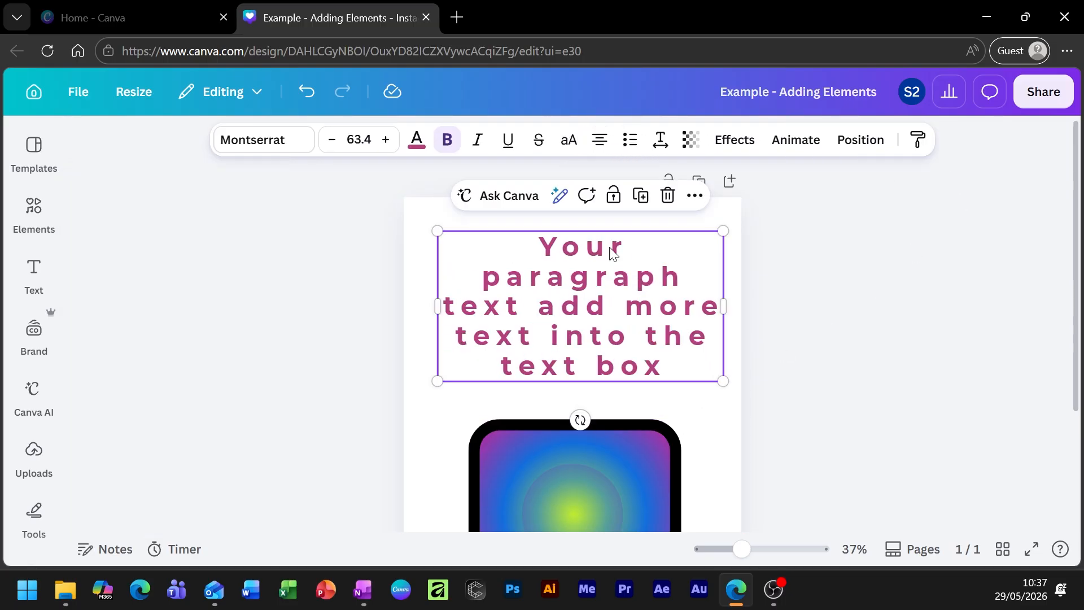
click(734, 139)
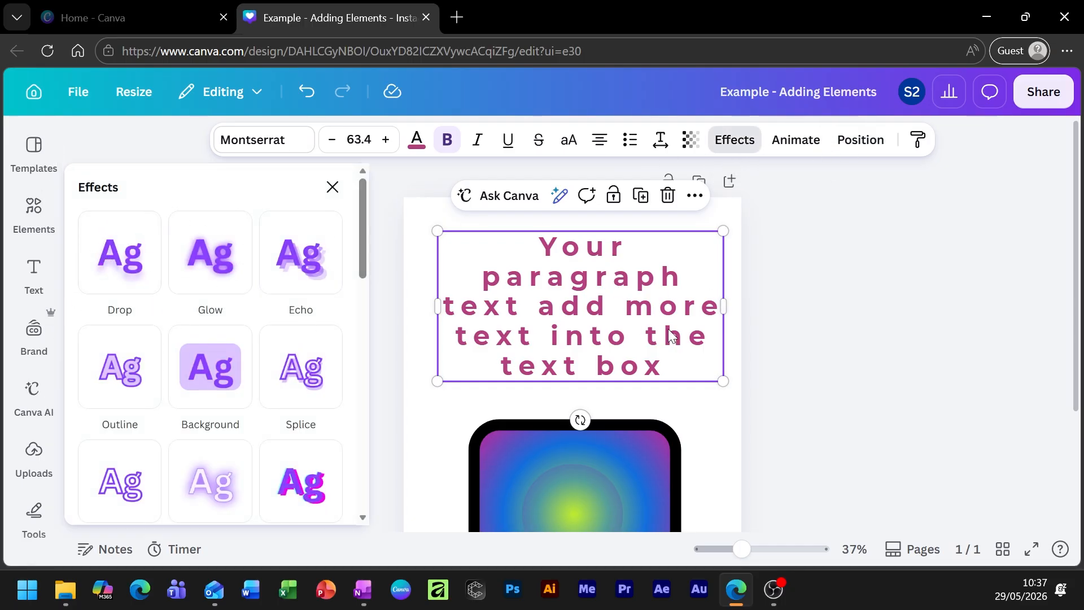
drag(750, 558, 758, 553)
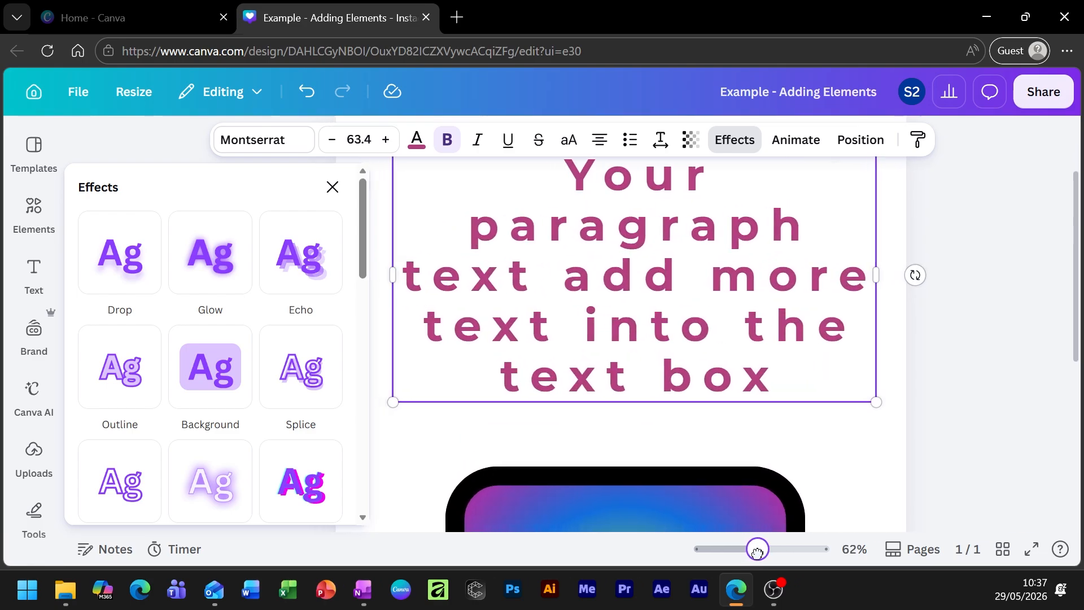
scroll(740, 383, up, 2)
scroll(740, 387, down, 3)
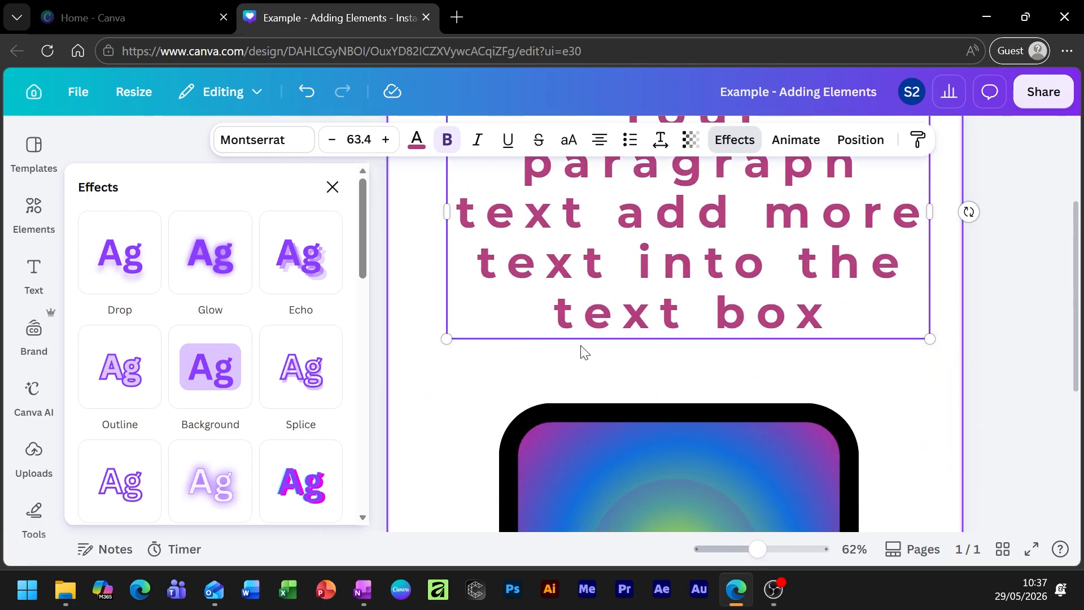
scroll(581, 351, up, 3)
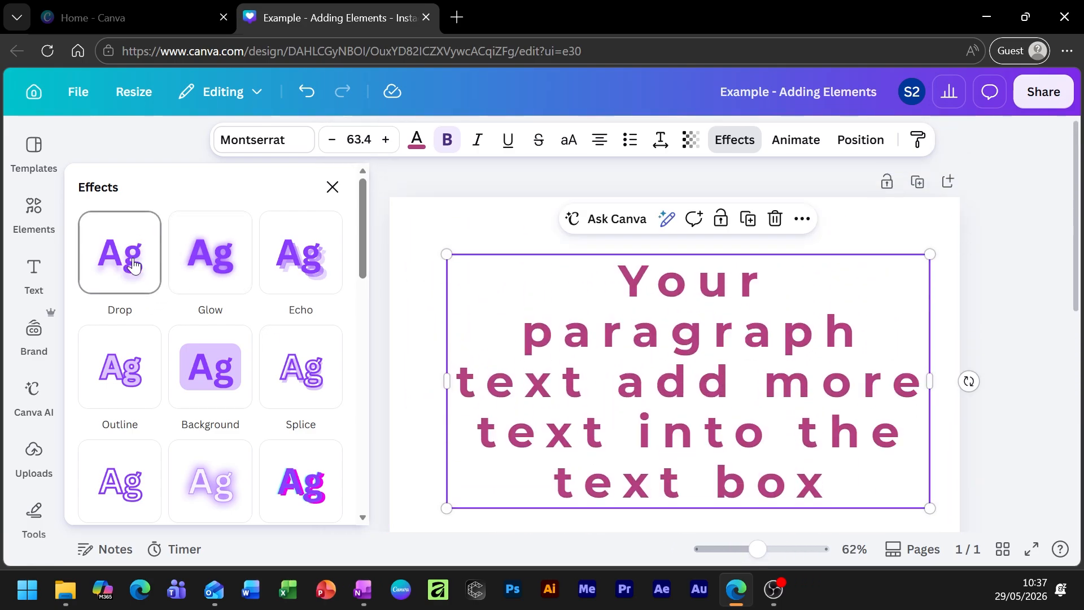
click(129, 272)
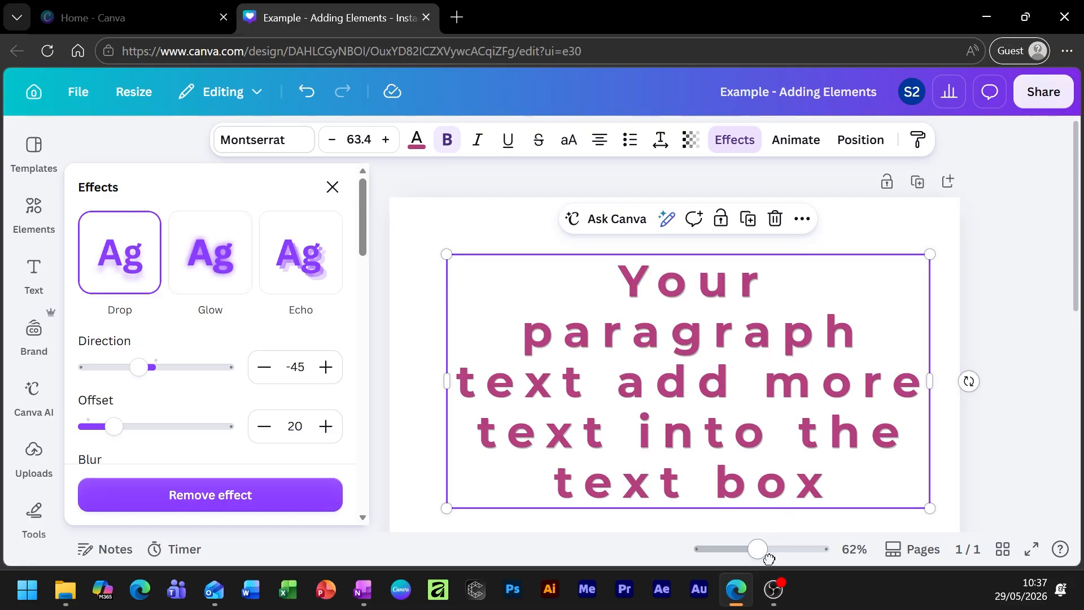
Set the drop shadow's direction to 78 and its offset to 100 on the paragraph text.
drag(759, 549, 822, 549)
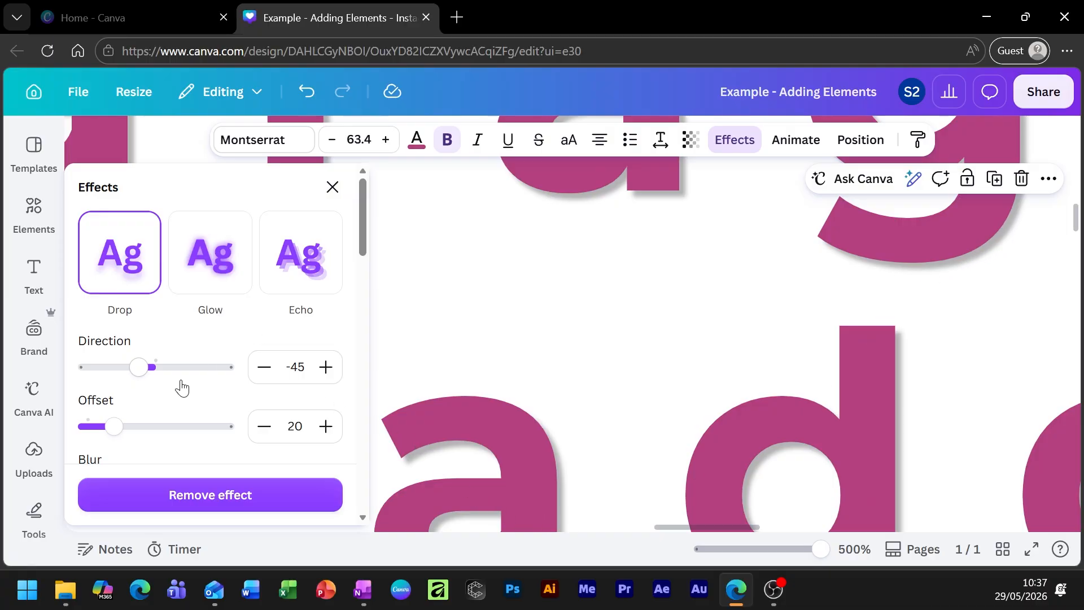
drag(139, 370, 186, 380)
drag(118, 434, 200, 446)
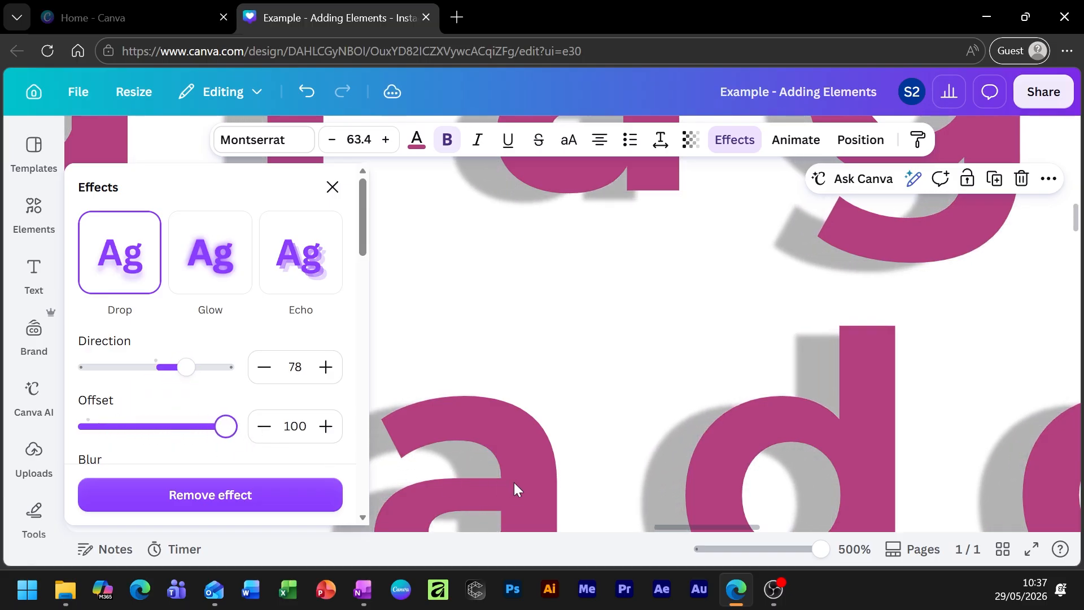
drag(822, 553, 766, 553)
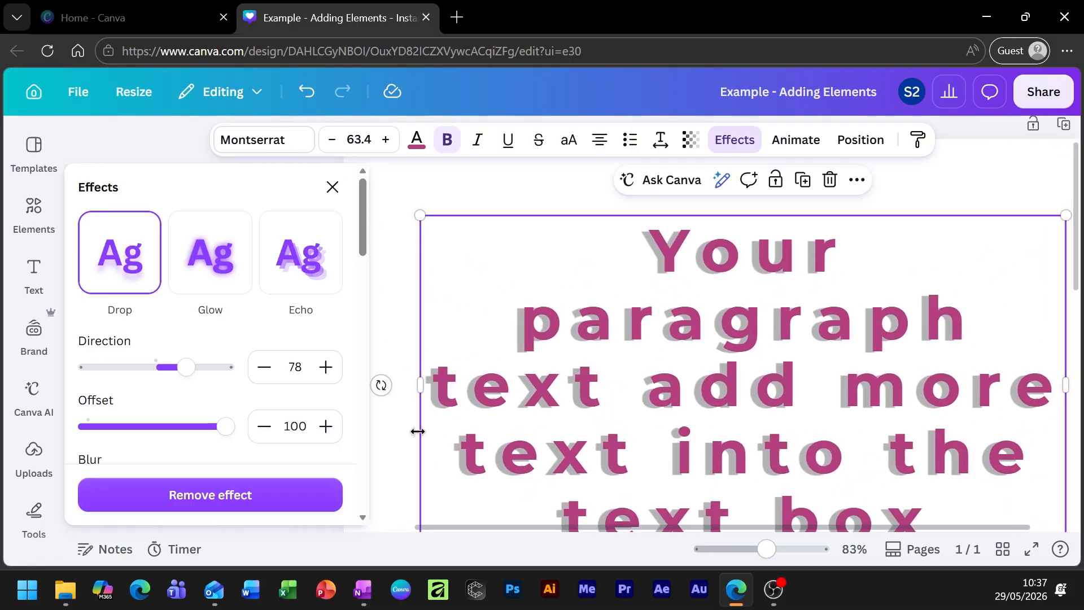
Set the drop shadow's blur to 100 and its color to the near-black swatch of the Main Diocese Colour Palette.
scroll(206, 323, down, 5)
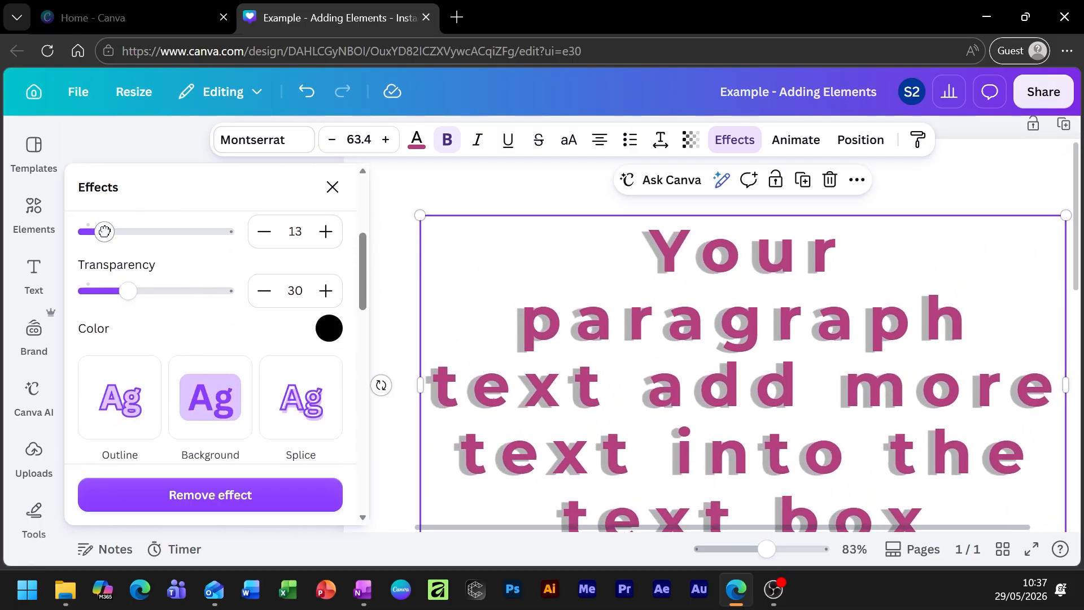
drag(104, 232, 77, 255)
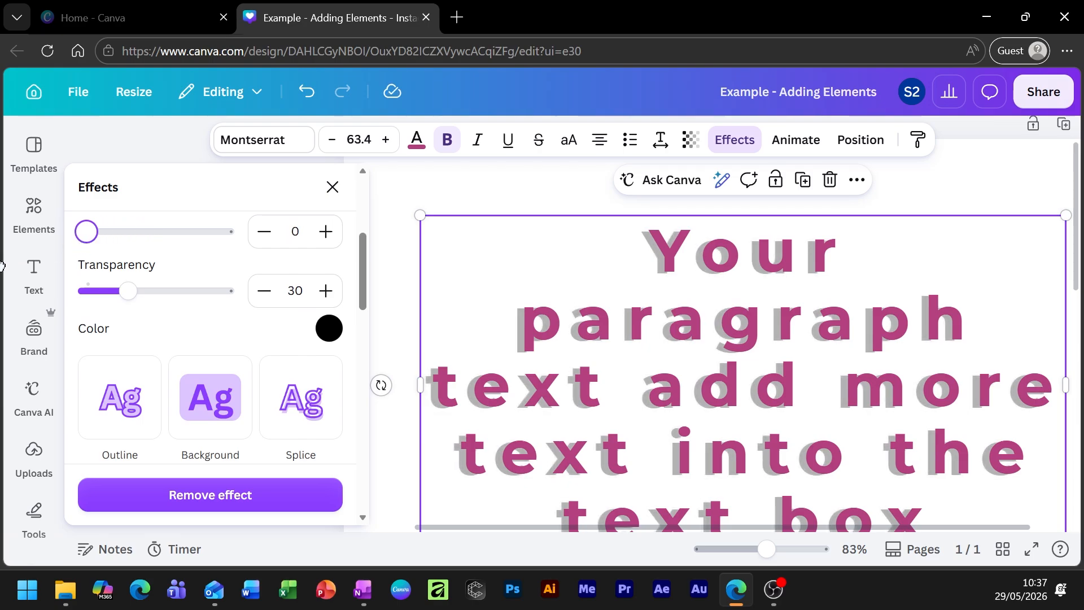
drag(3, 266, 304, 246)
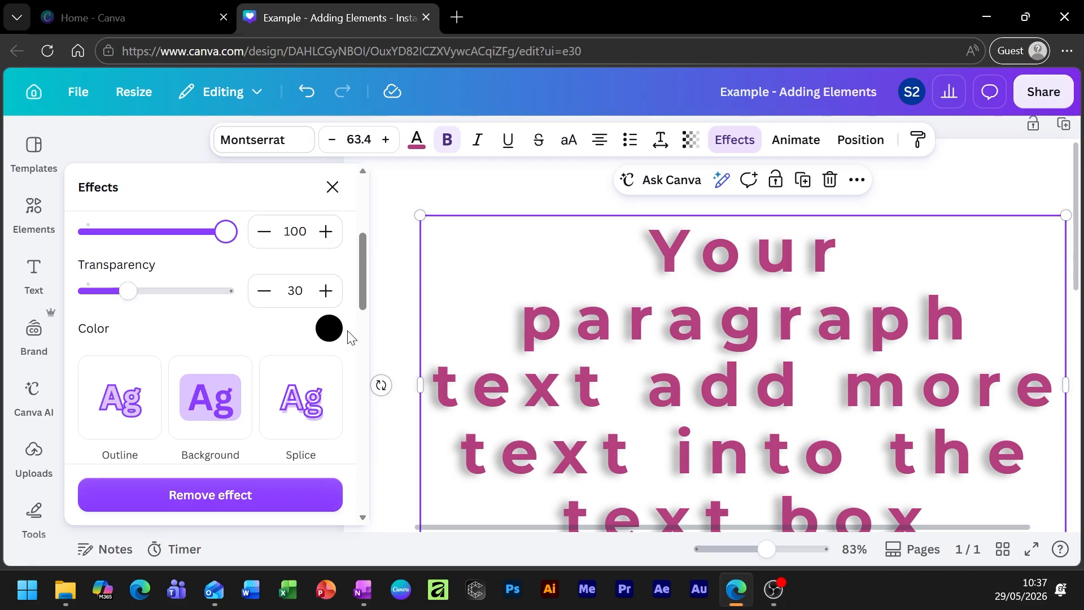
click(330, 329)
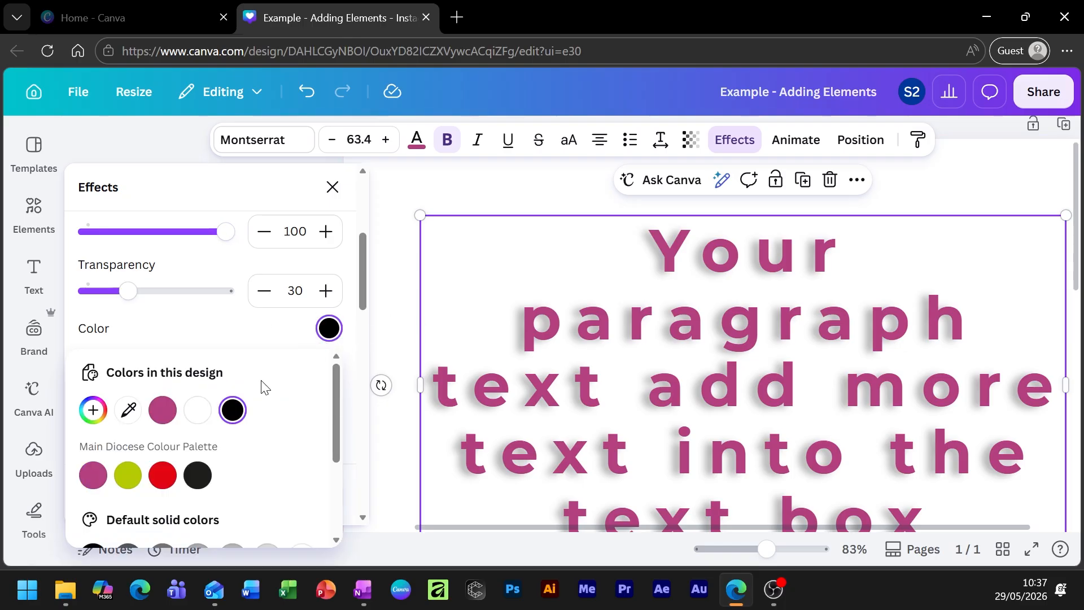
click(135, 483)
click(199, 480)
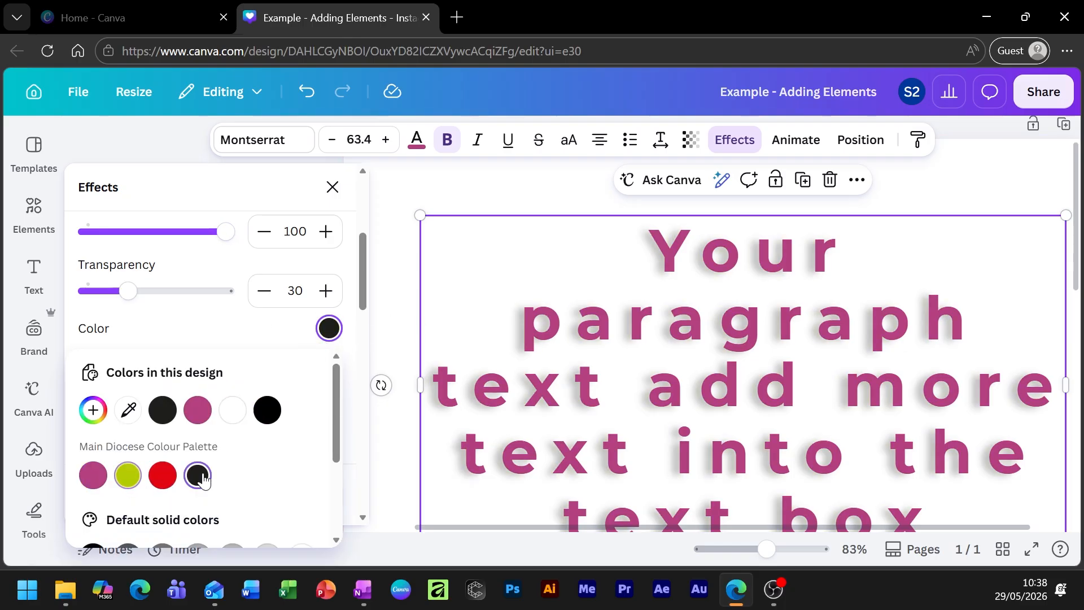
click(184, 338)
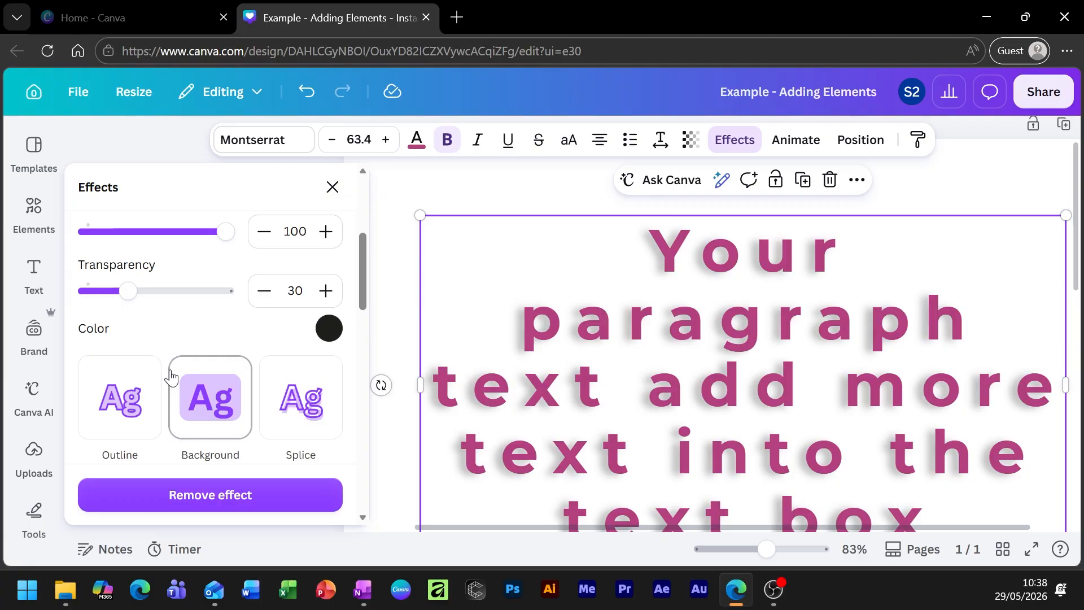
Switch the paragraph text to the Glow effect with an intensity of 33.
scroll(212, 310, up, 3)
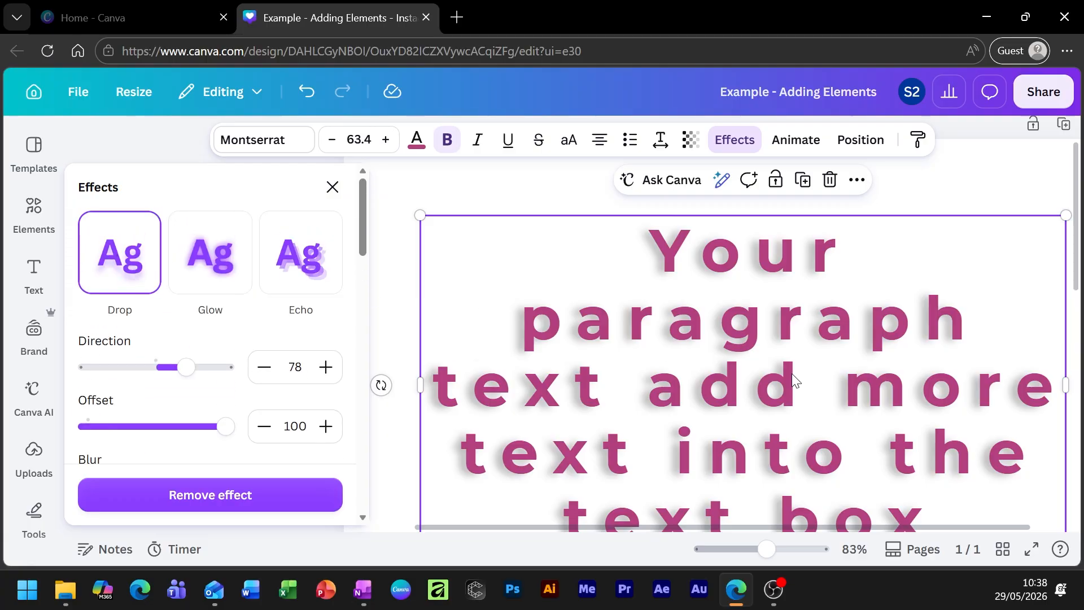
click(210, 255)
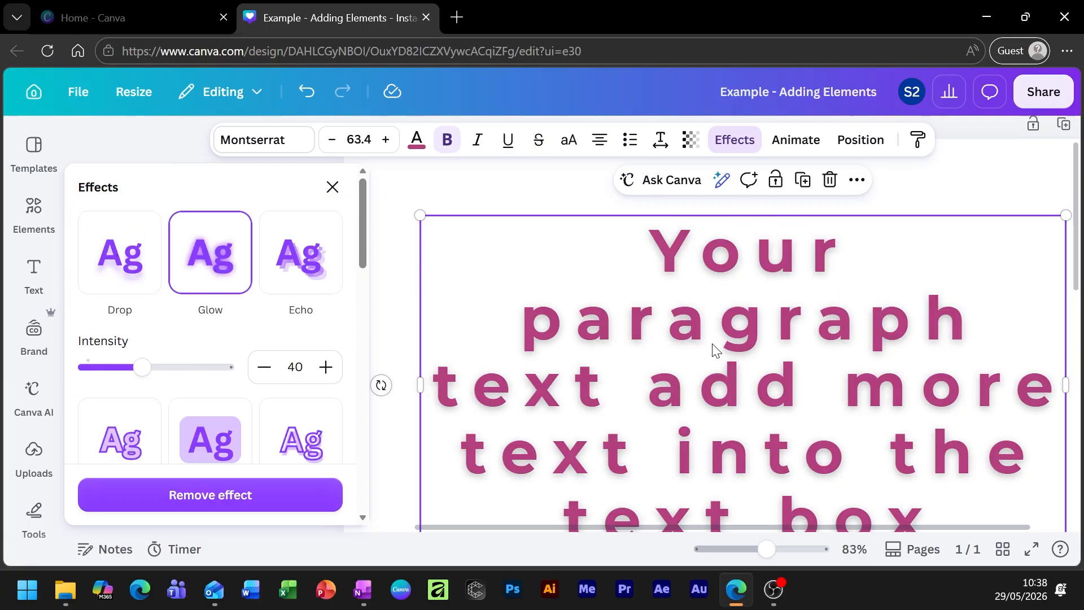
mouse_move(148, 366)
mouse_down()
mouse_move(226, 367)
mouse_move(135, 368)
mouse_up()
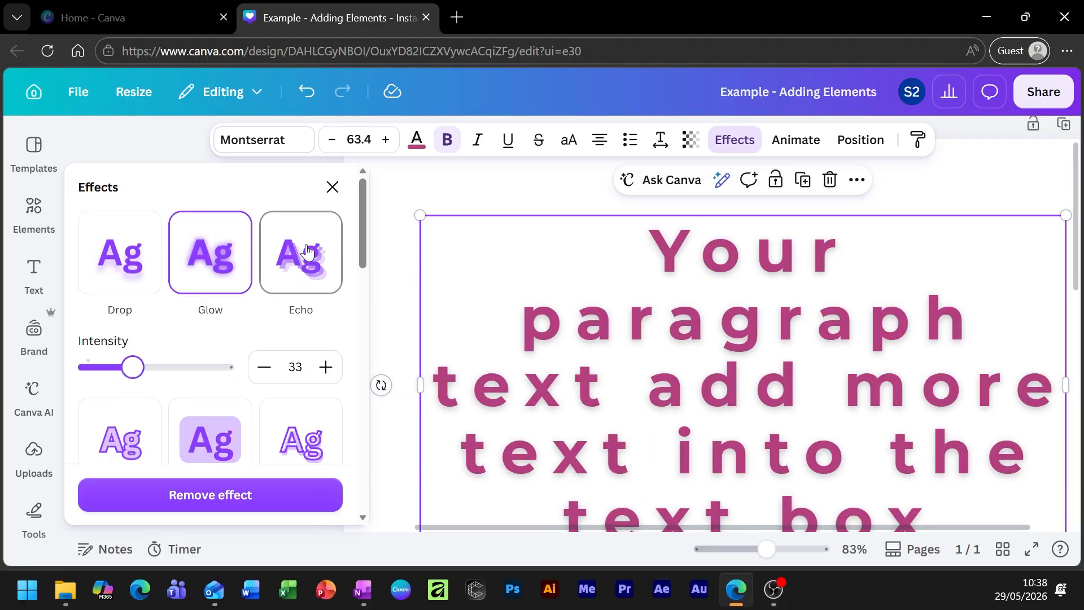
Set the page background to the black already used in the design.
click(417, 194)
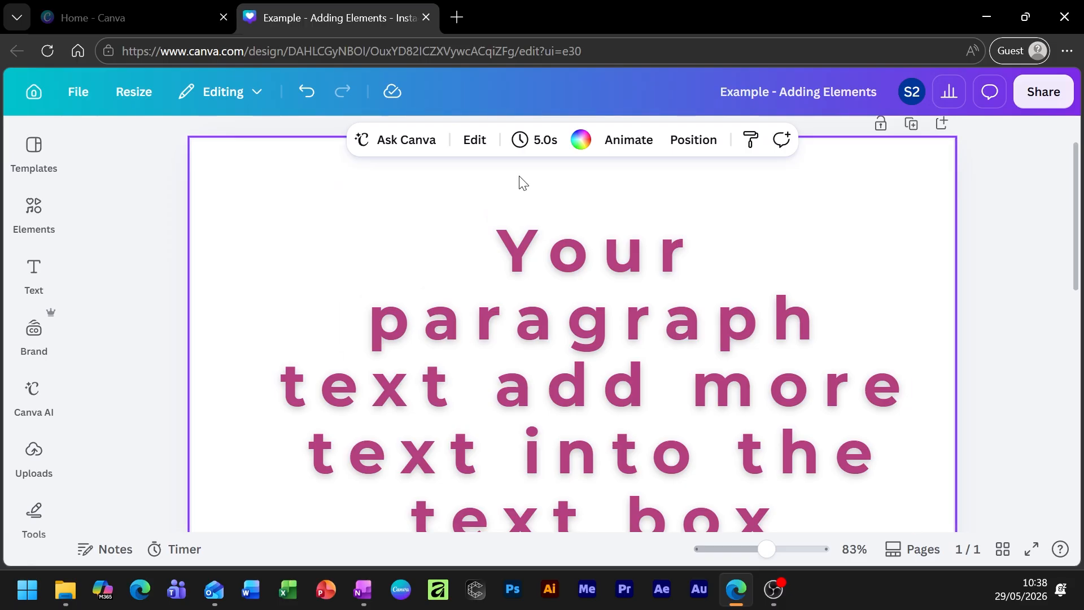
click(581, 139)
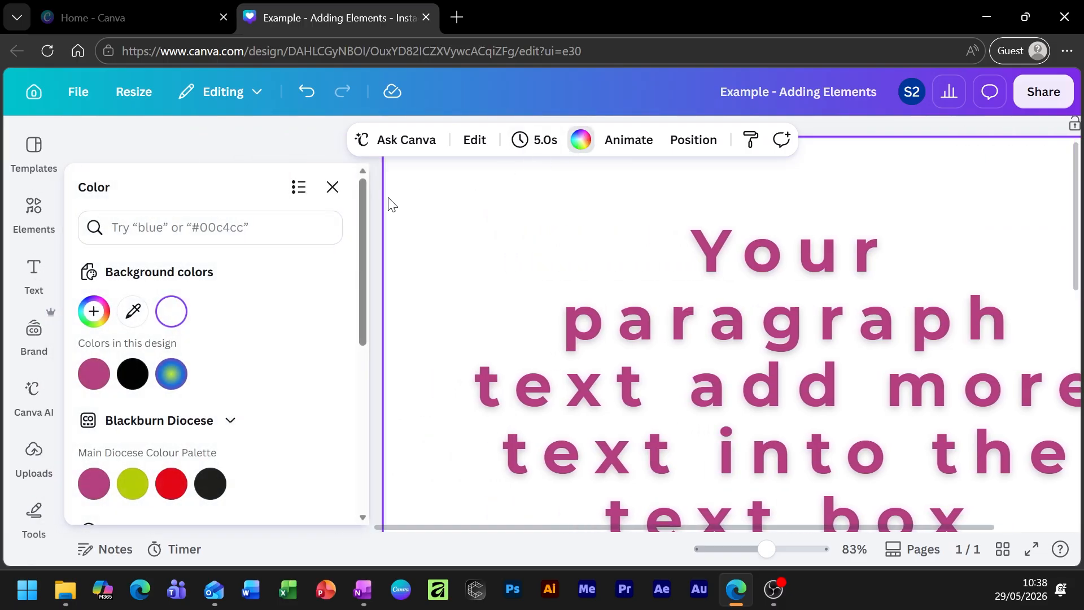
click(140, 382)
Increase the intensity of the paragraph text's Glow effect.
click(751, 275)
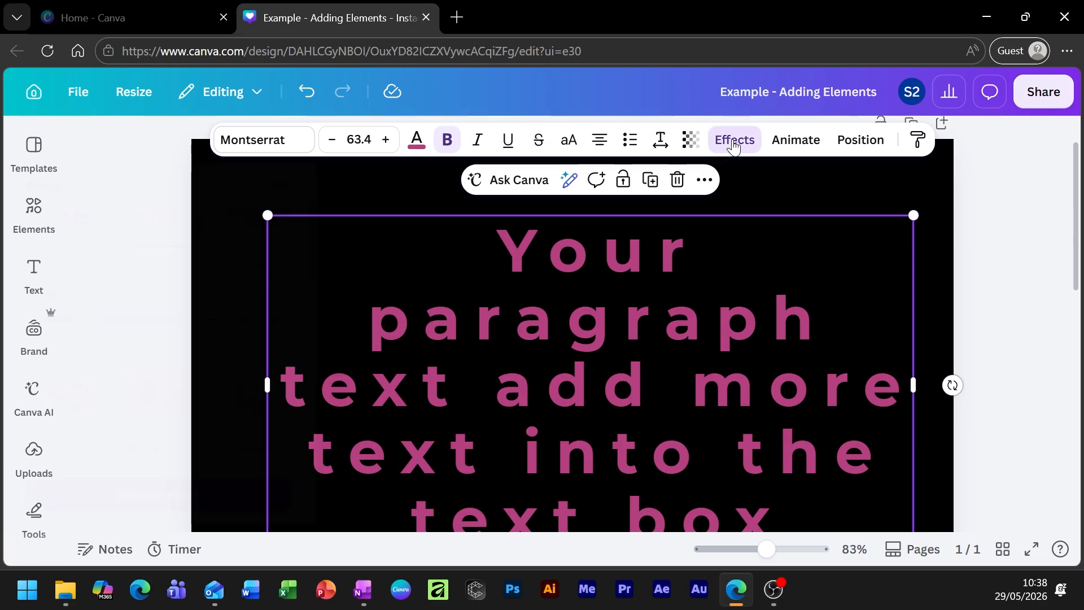
click(734, 141)
scroll(129, 378, up, 1)
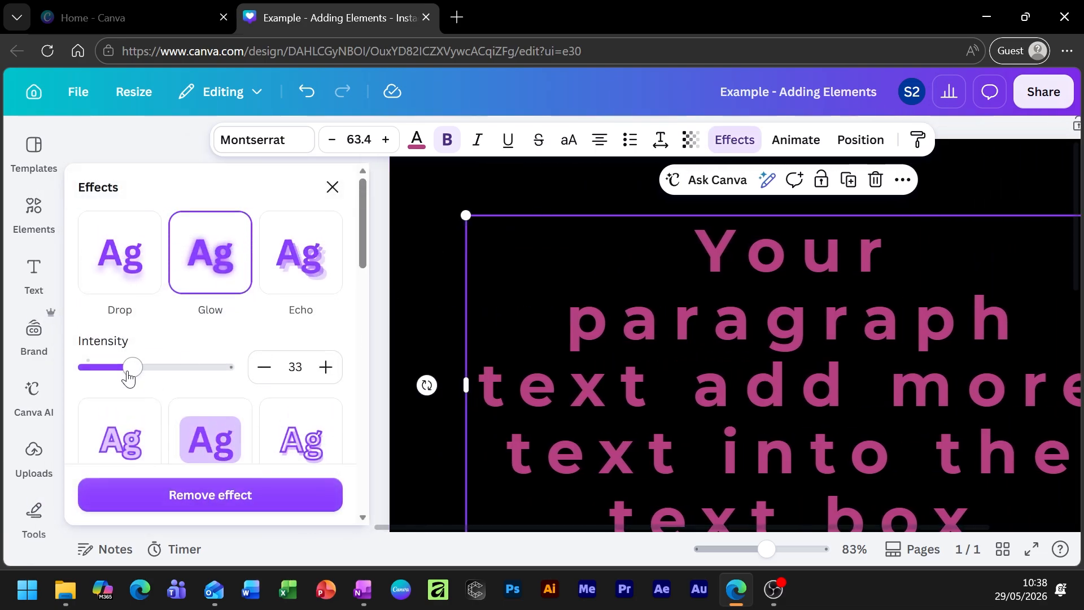
drag(128, 379, 201, 368)
Apply the Neon effect to the paragraph text and reduce its intensity to 0.
scroll(213, 380, down, 3)
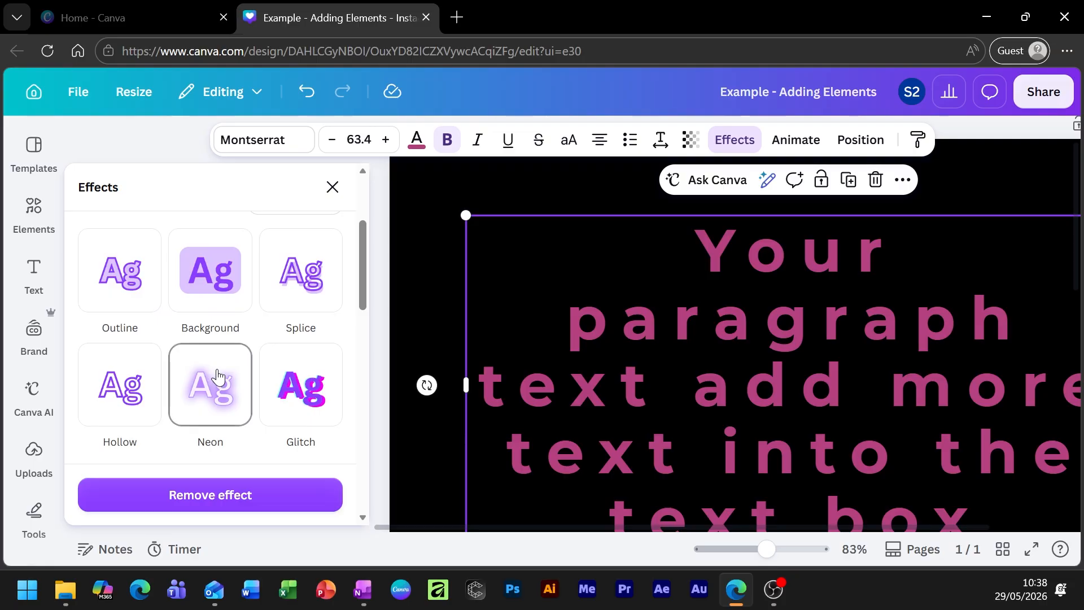
click(218, 375)
scroll(571, 359, down, 5)
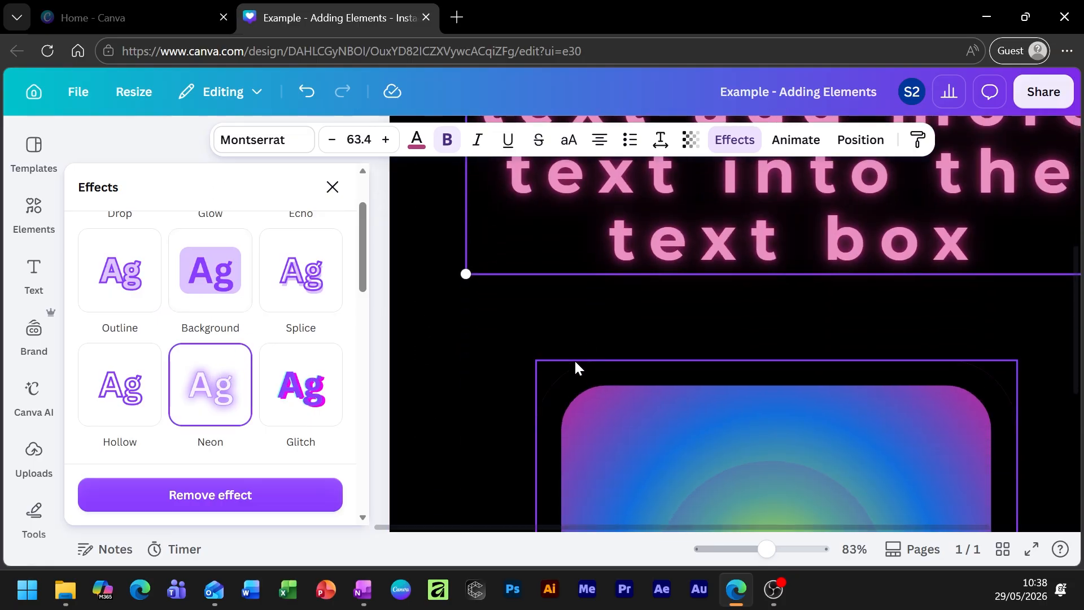
scroll(703, 364, up, 5)
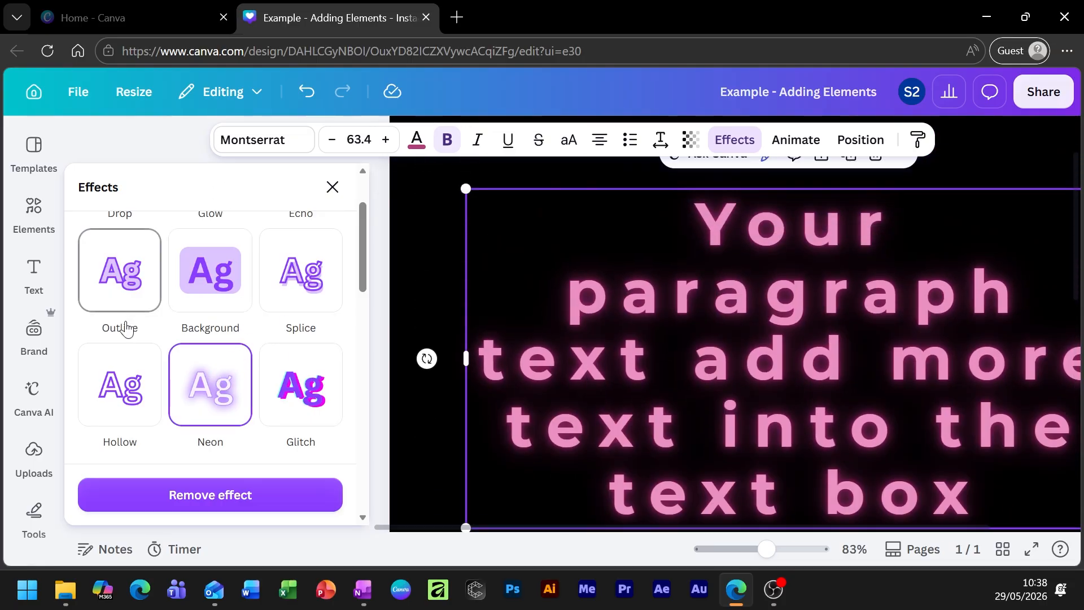
scroll(742, 371, down, 3)
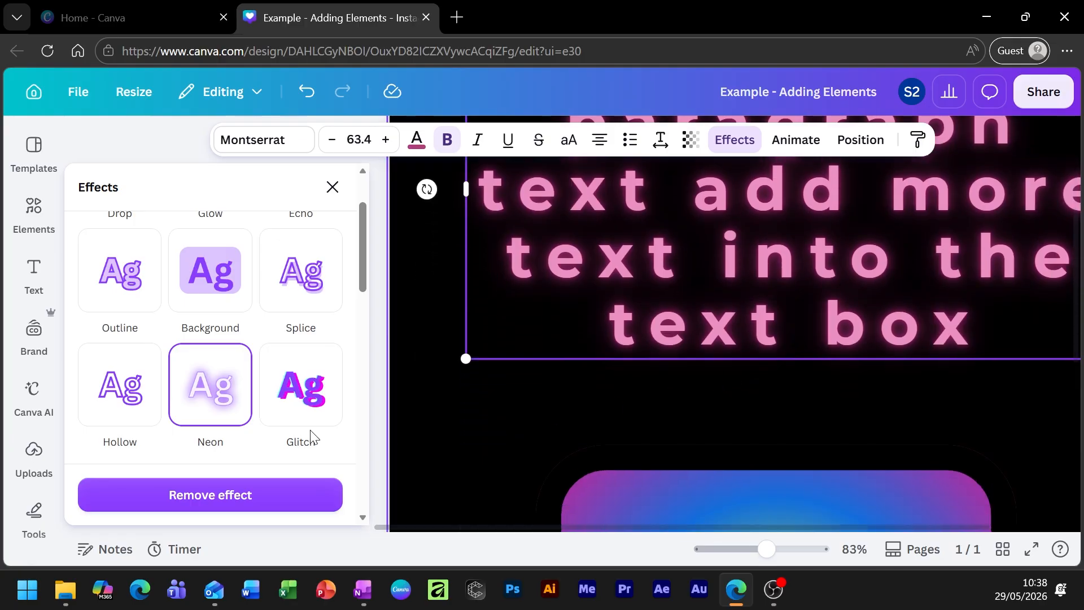
scroll(276, 429, down, 3)
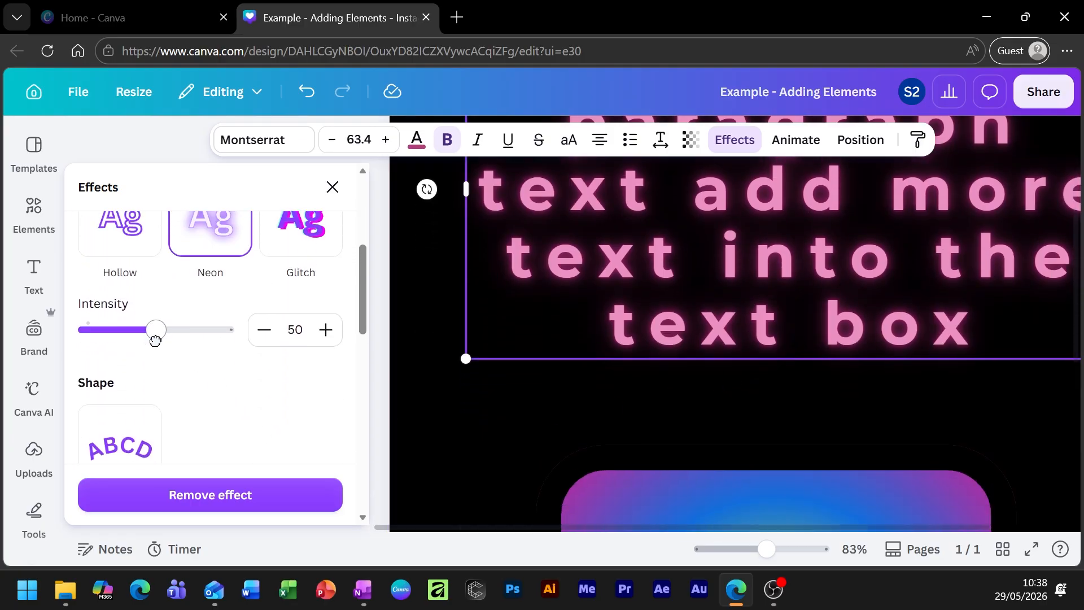
drag(156, 340, 2, 373)
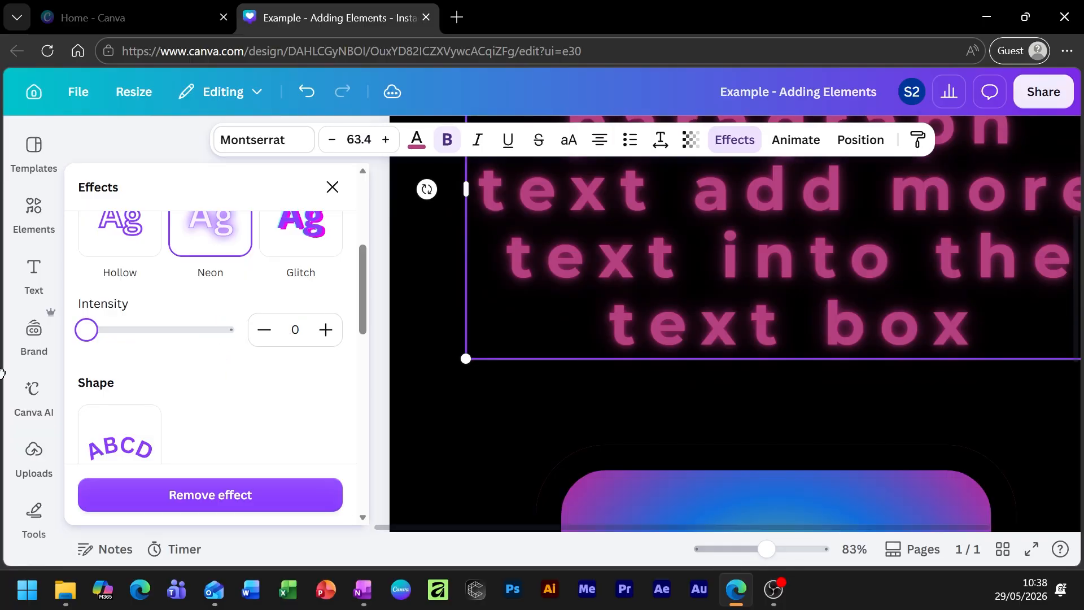
Replace the paragraph text's Neon effect with the Glow effect at its default intensity.
scroll(678, 375, up, 4)
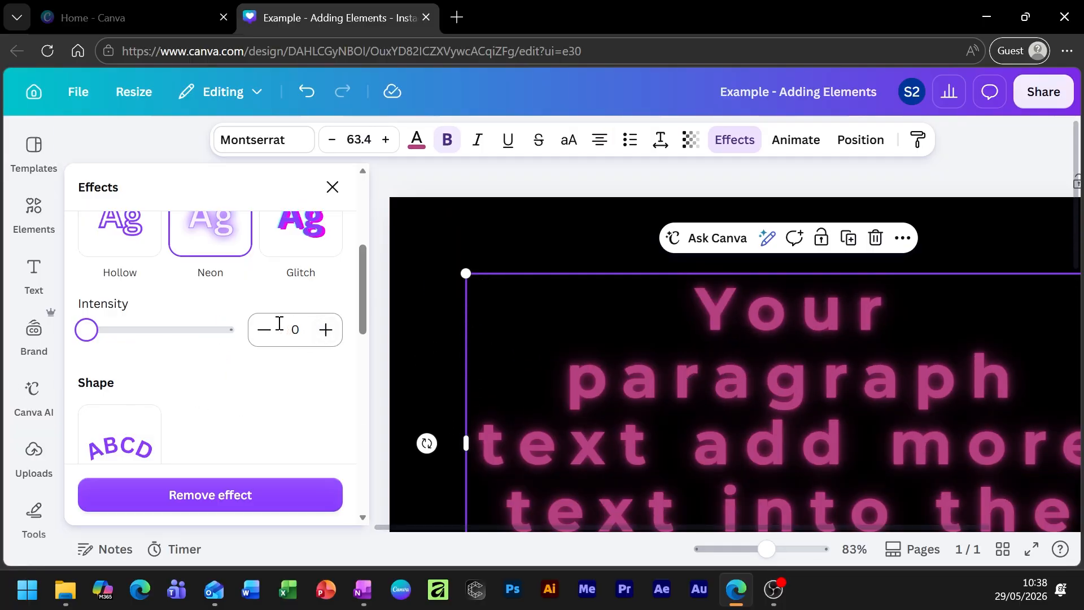
scroll(254, 317, up, 3)
click(213, 280)
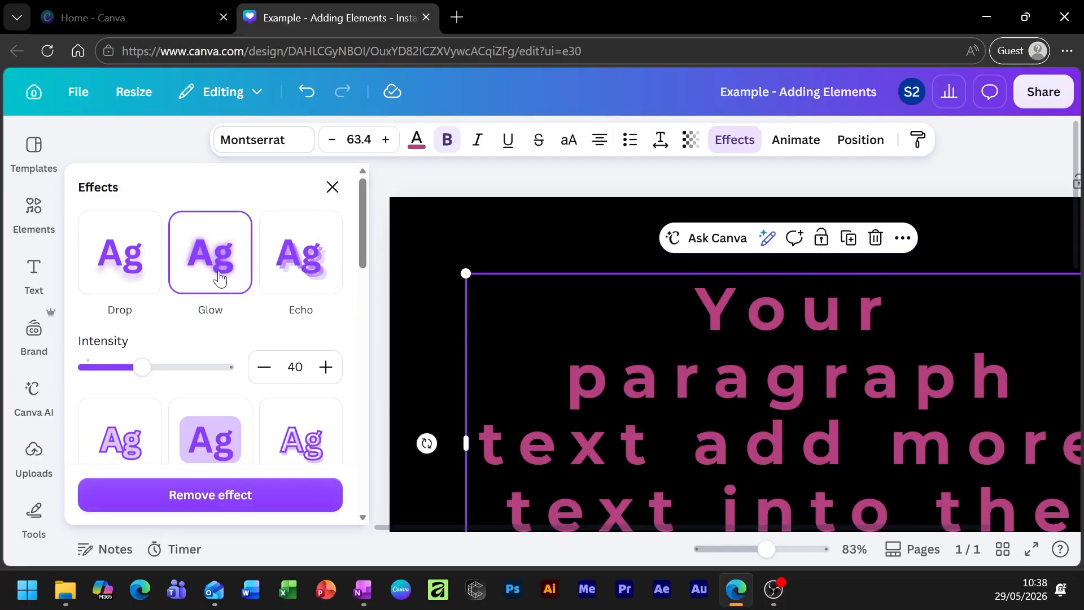
Change the page background back to white.
click(525, 247)
click(581, 140)
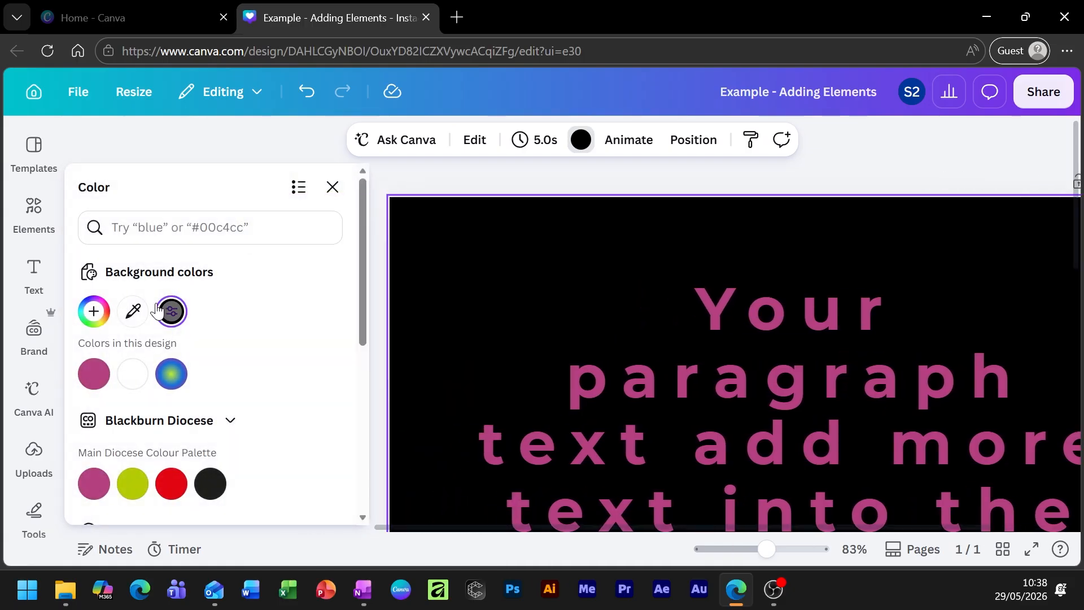
click(132, 374)
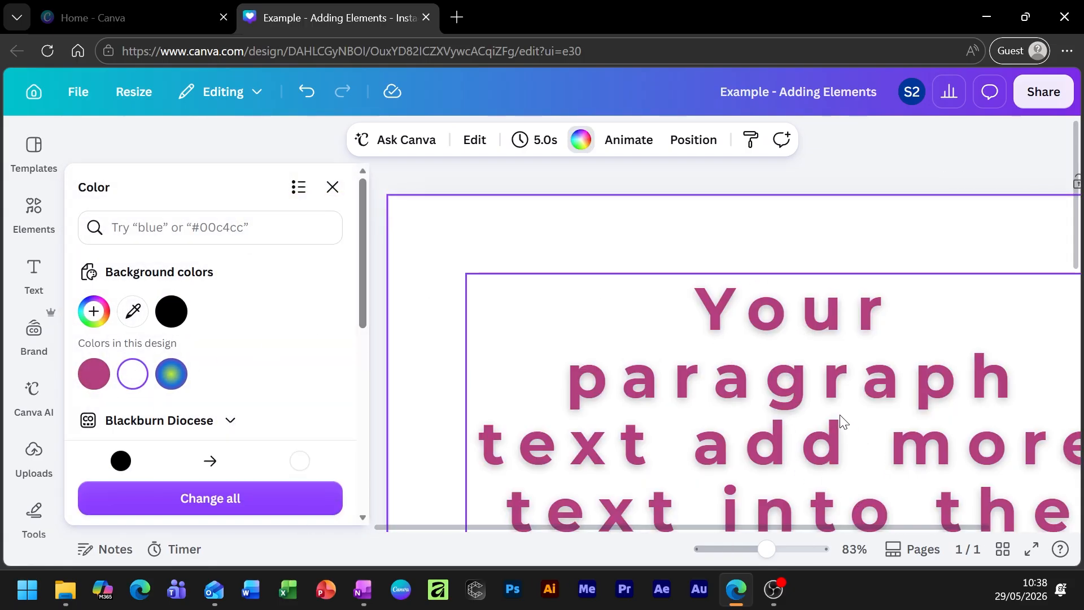
scroll(782, 428, up, 5)
scroll(783, 428, up, 3)
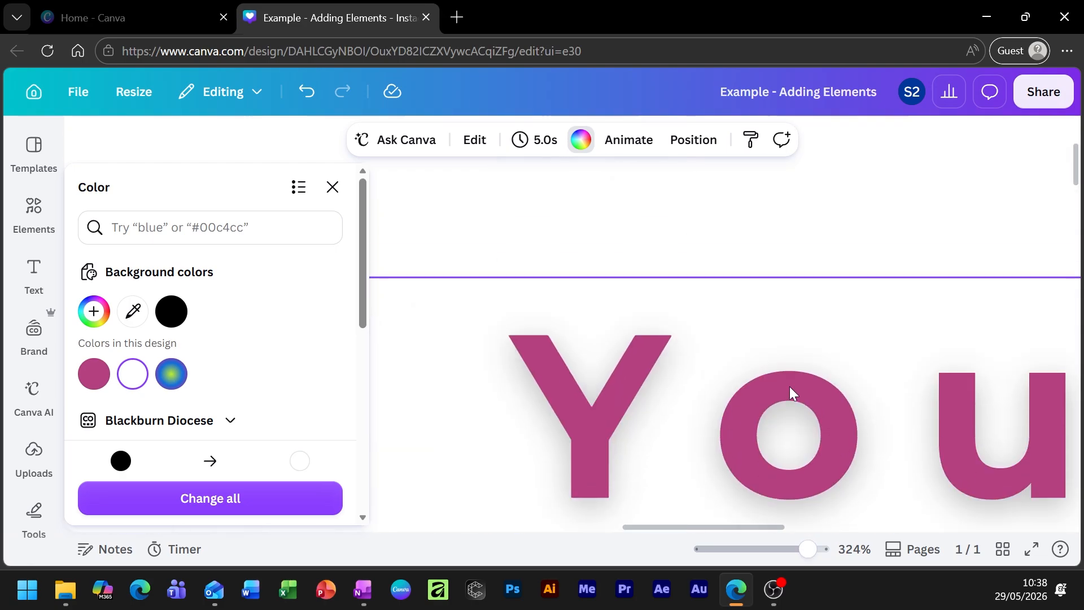
scroll(290, 351, down, 5)
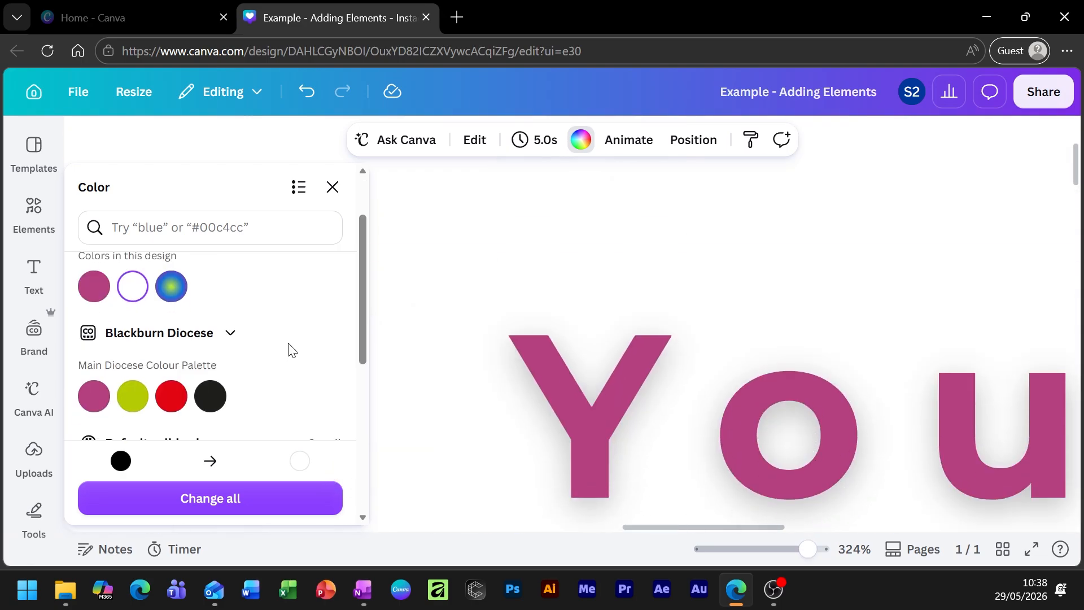
scroll(288, 344, up, 4)
scroll(285, 345, up, 1)
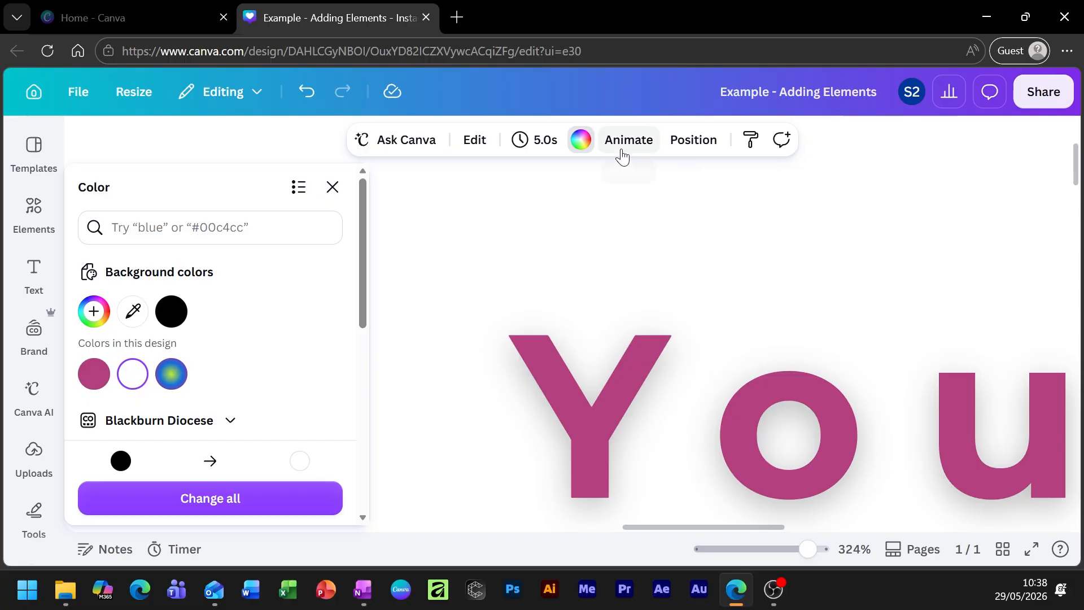
Set the paragraph text's Glow effect intensity to 55.
click(710, 428)
click(741, 141)
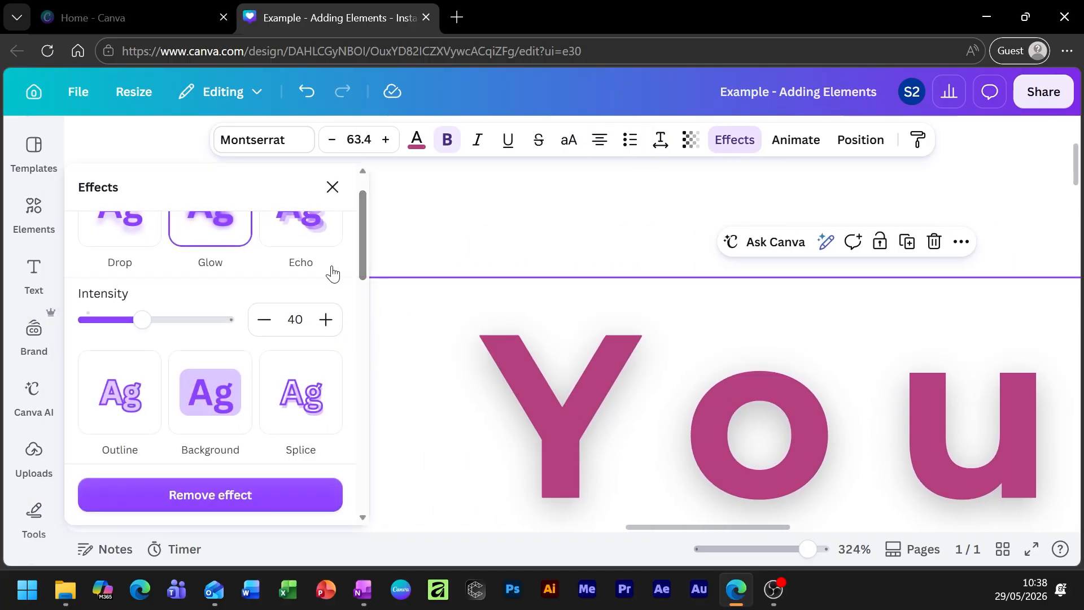
drag(149, 320, 165, 341)
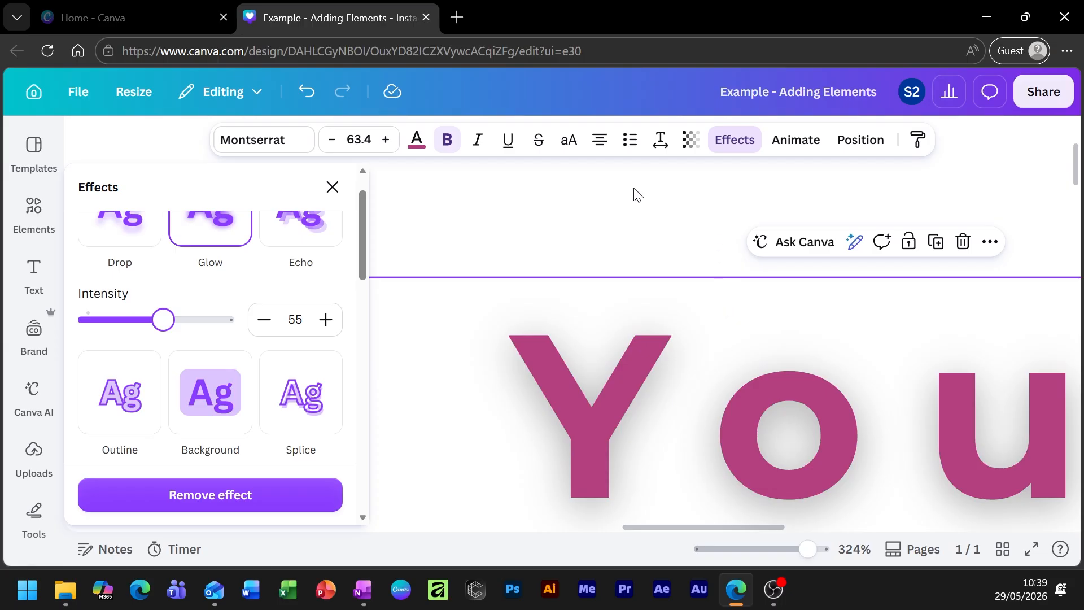
Apply the Echo effect to the paragraph text and increase its offset to 76.
scroll(309, 282, up, 1)
click(310, 271)
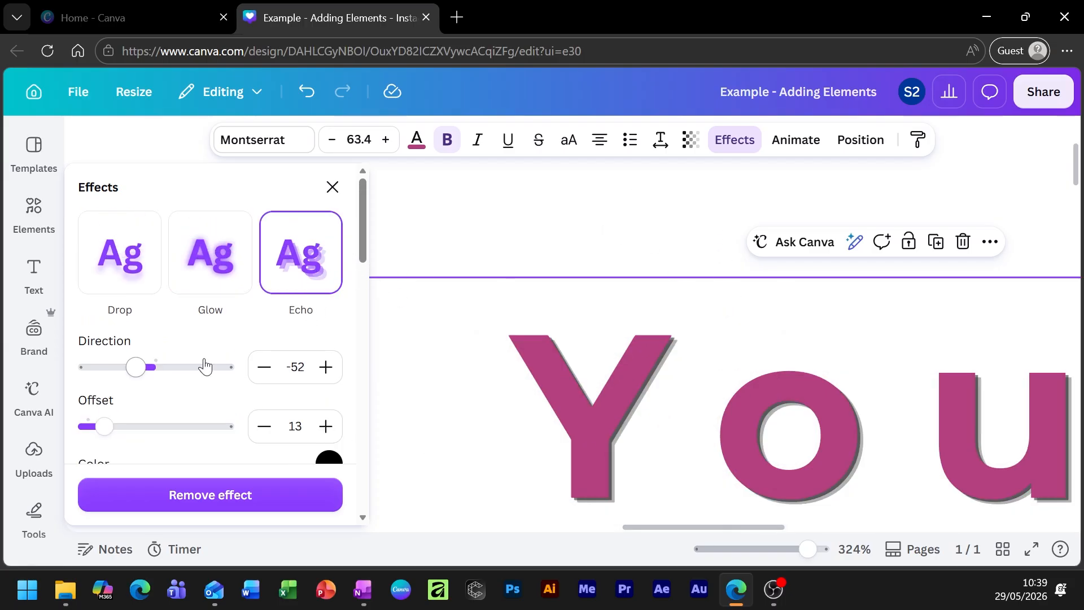
drag(108, 432, 199, 429)
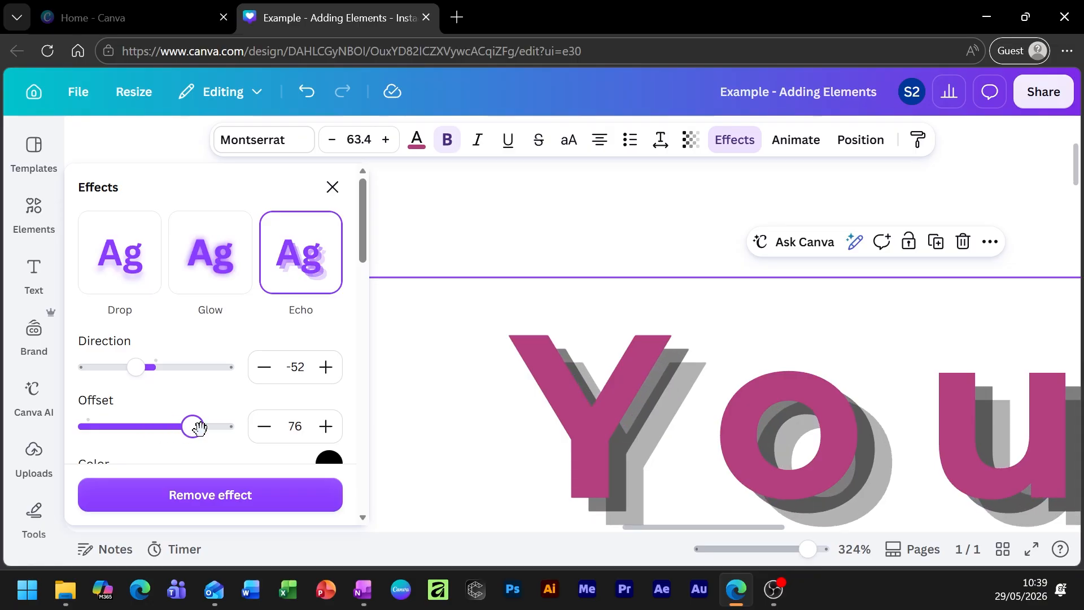
scroll(901, 418, down, 6)
scroll(887, 402, up, 3)
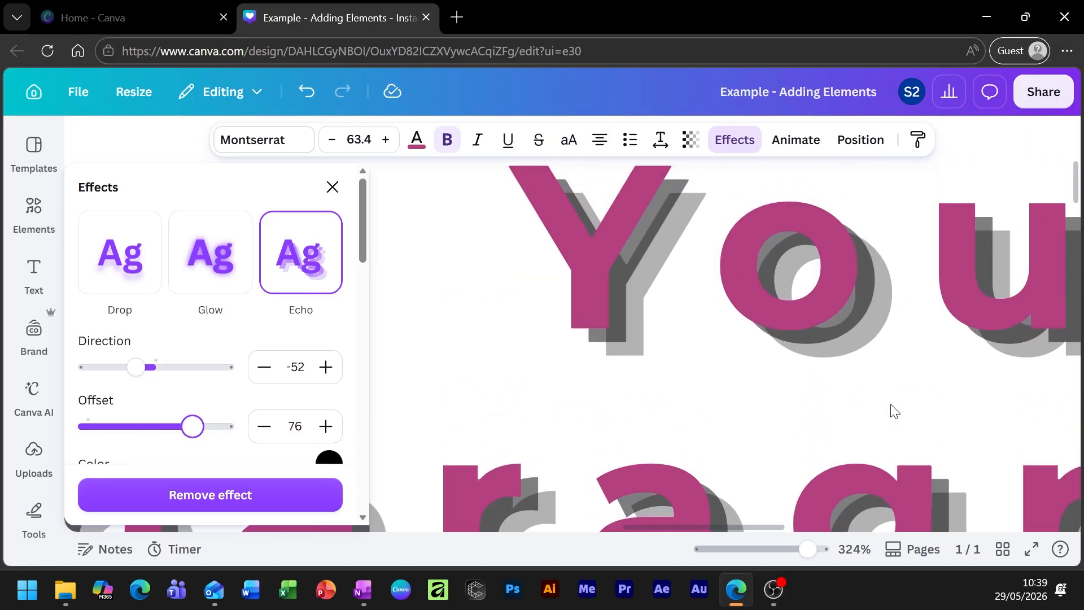
Look through the remaining text effects, including the Curve shape and the Advanced styles such as Neon Lights, Graffiti and Pixel.
scroll(201, 312, down, 5)
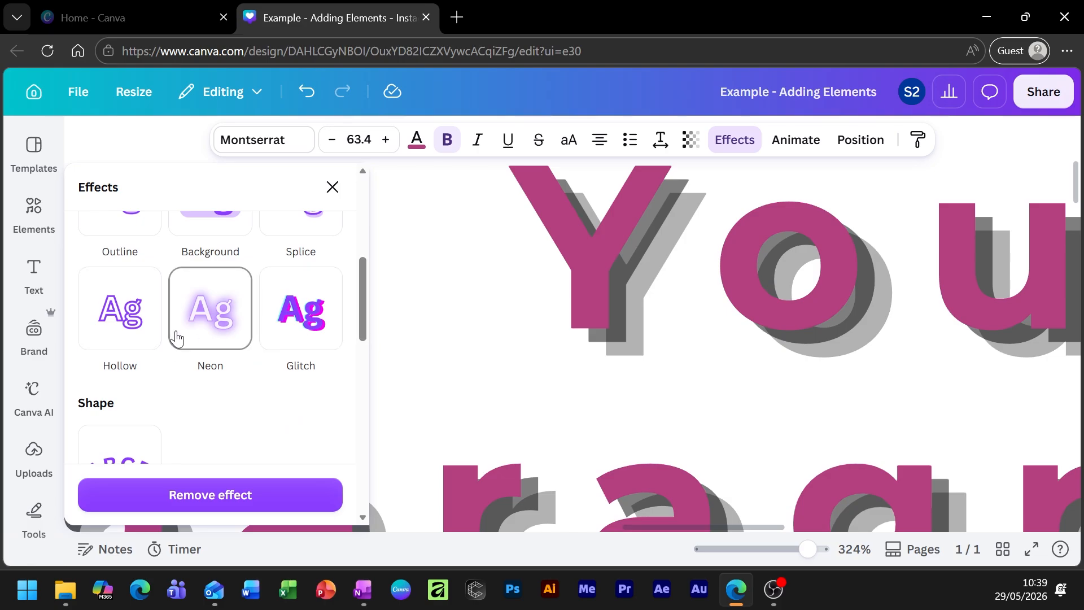
scroll(146, 333, down, 3)
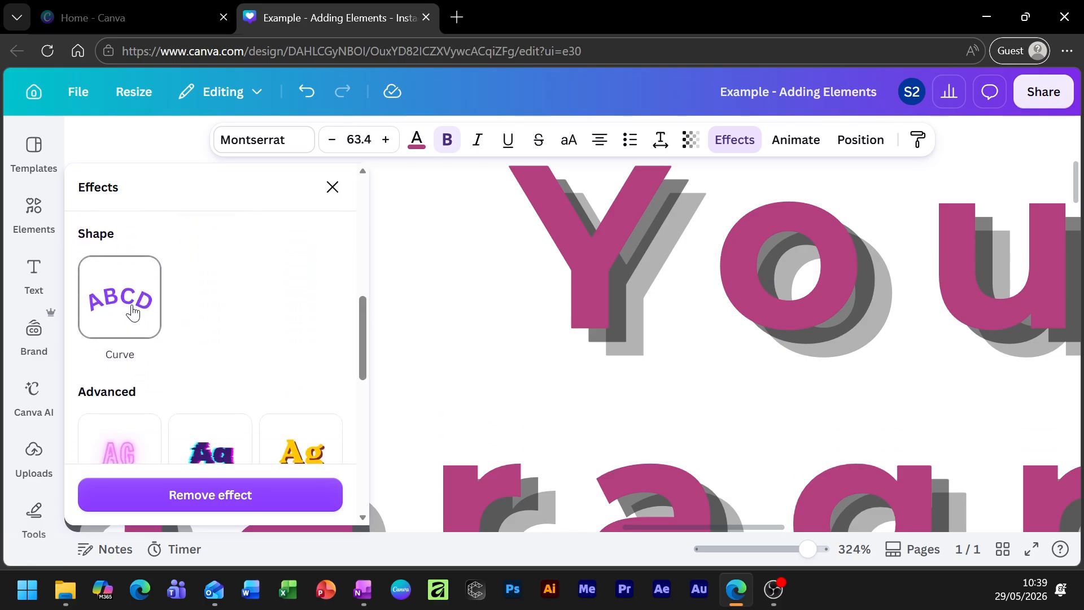
scroll(232, 333, down, 3)
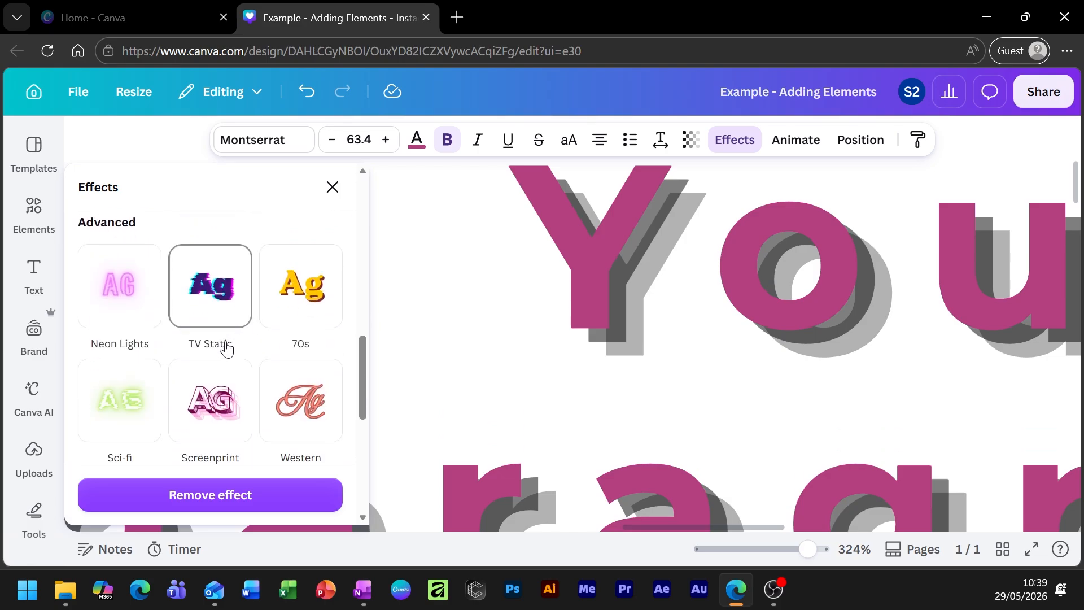
scroll(156, 359, down, 3)
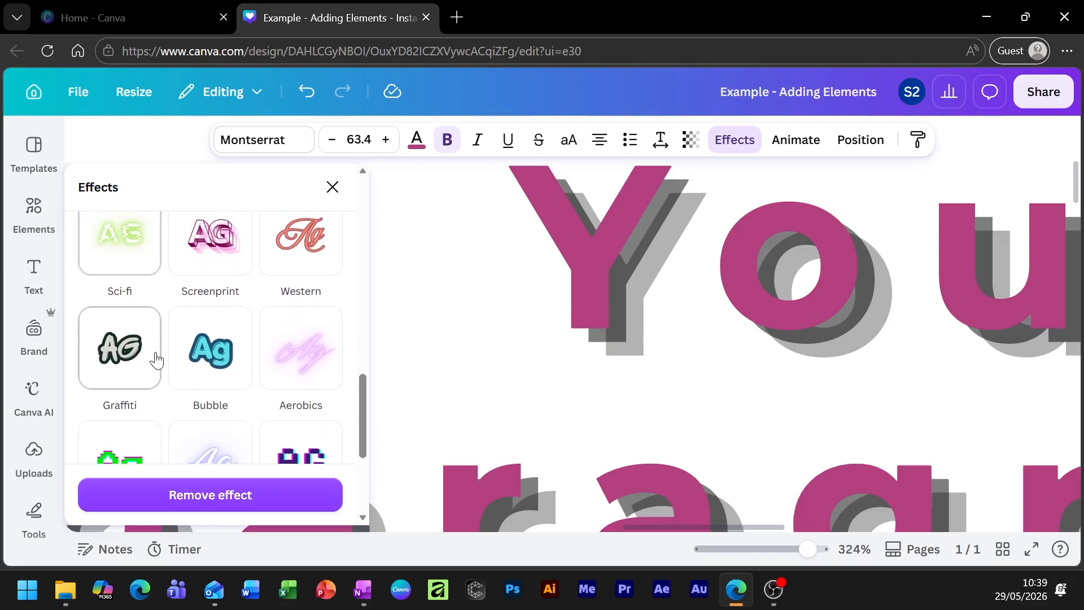
scroll(157, 359, down, 2)
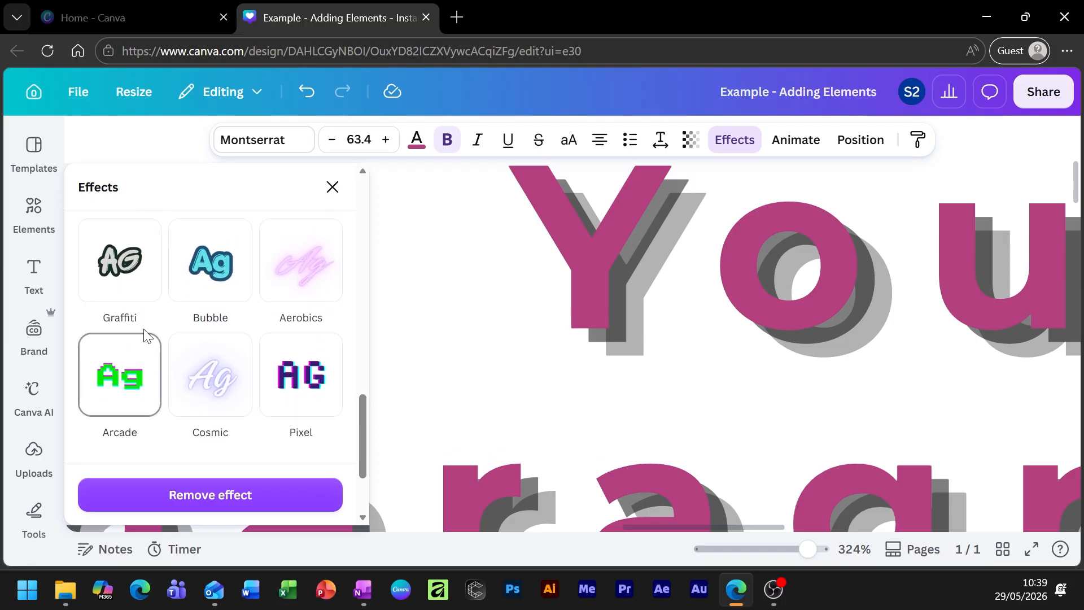
scroll(273, 406, up, 10)
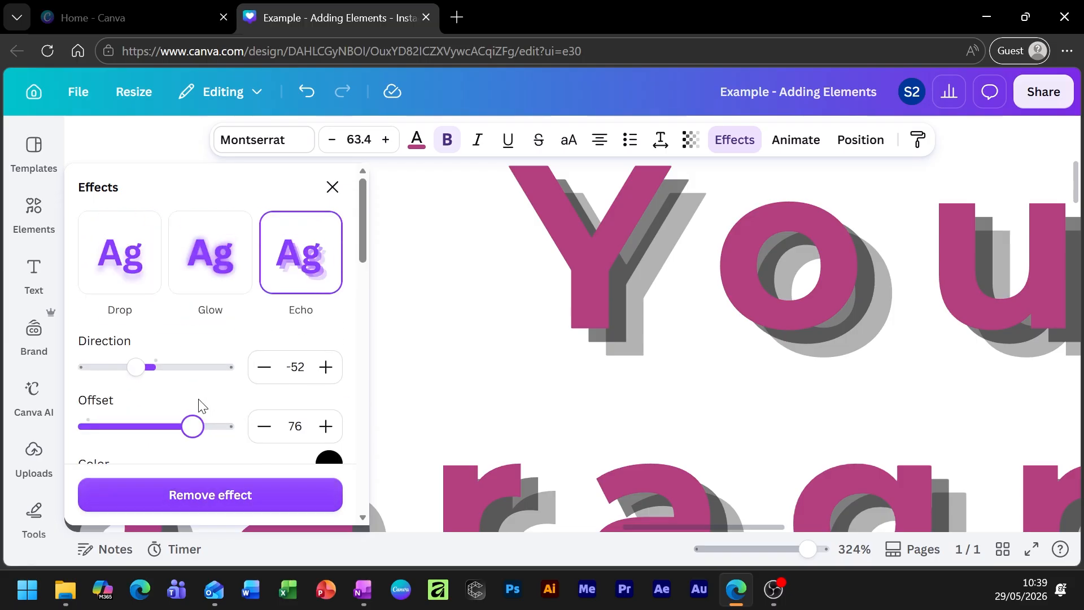
Fit the whole page in view and review the echoed paragraph text above the gradient shape.
click(332, 187)
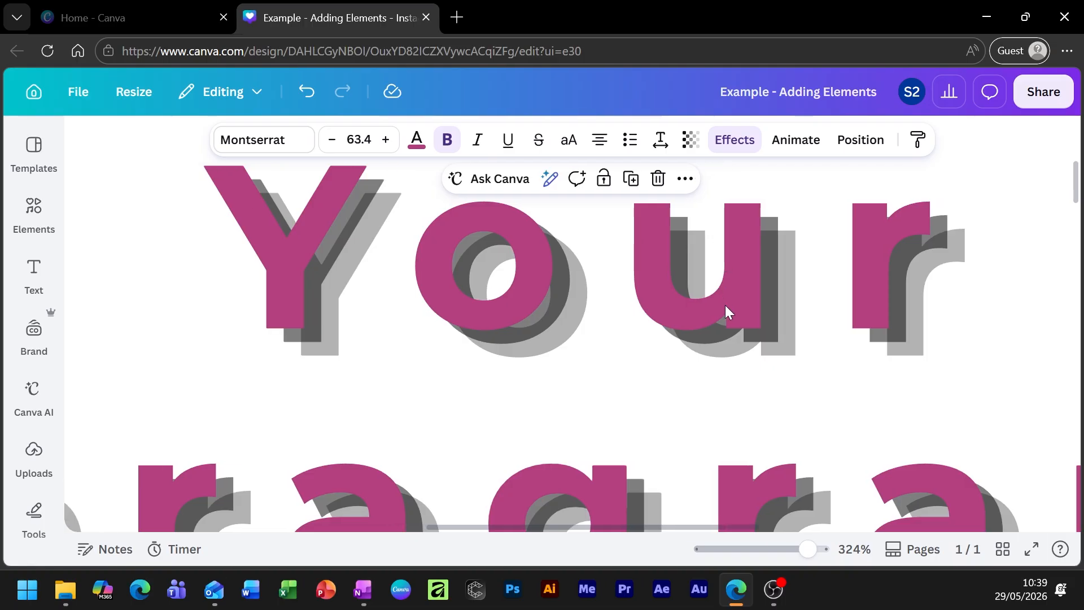
click(837, 554)
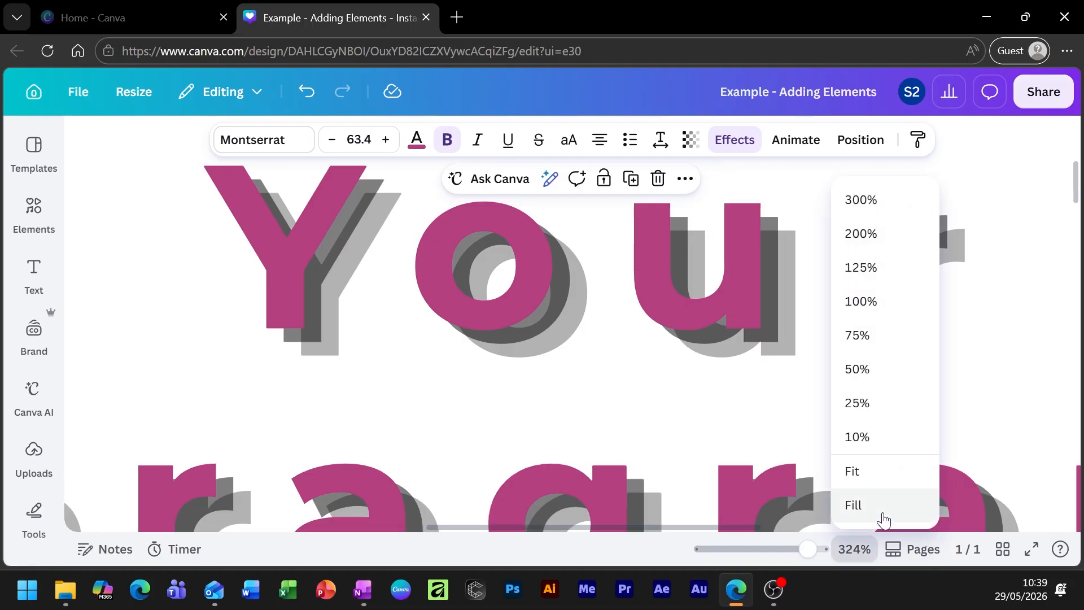
click(878, 479)
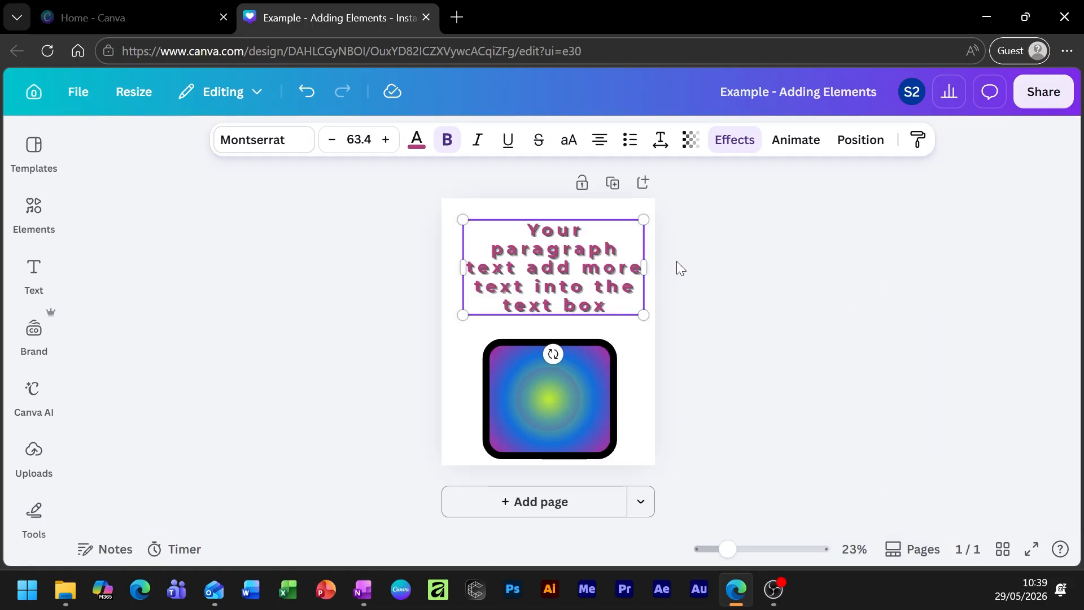
click(665, 370)
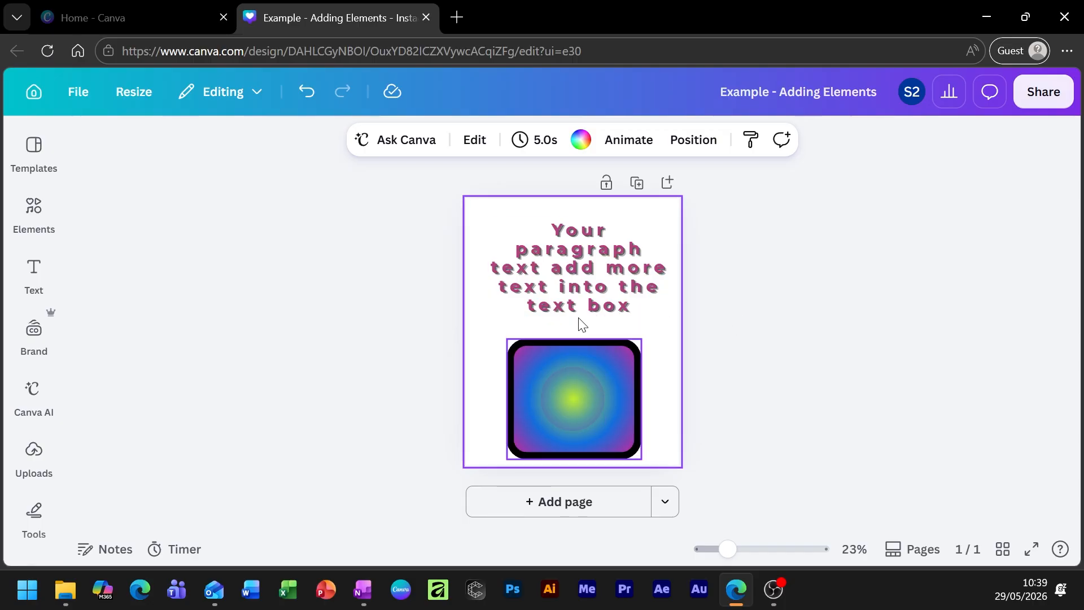
click(614, 288)
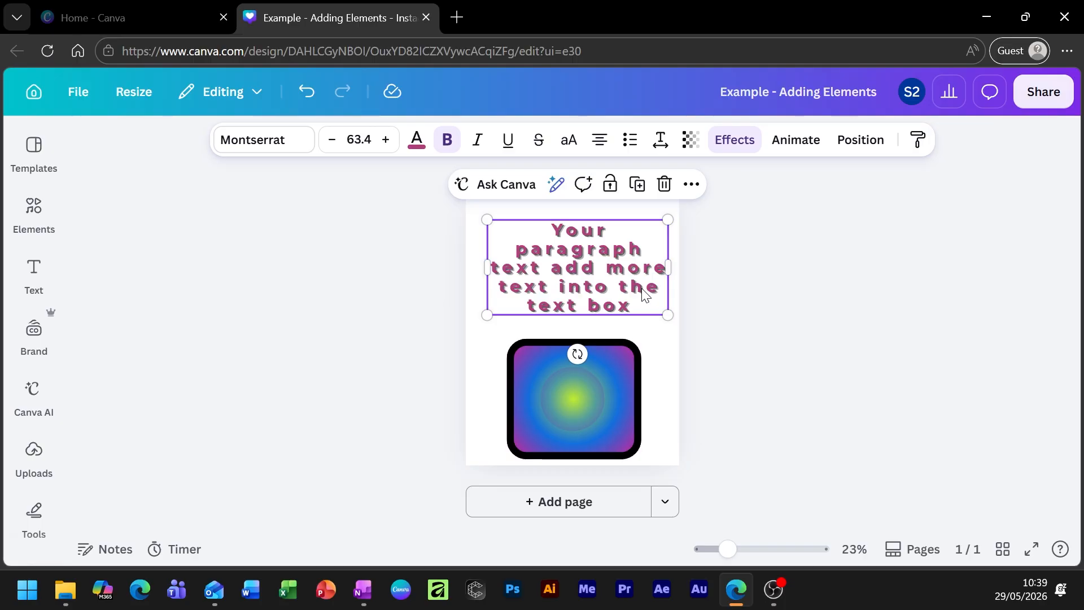
click(631, 335)
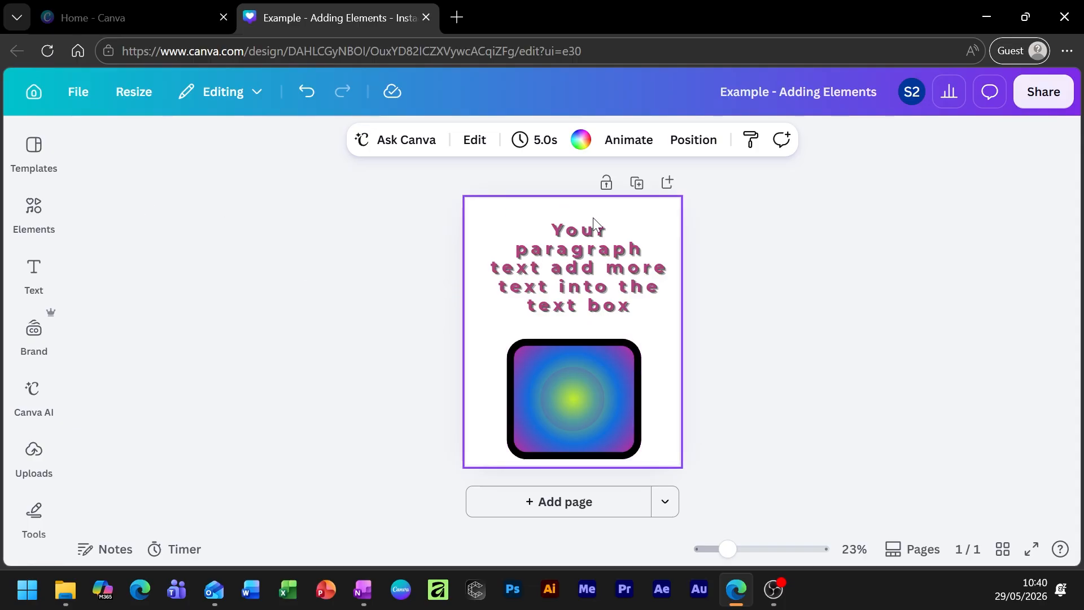
Add the red car graphic from the Magic recommendations in the Graphics elements.
click(620, 393)
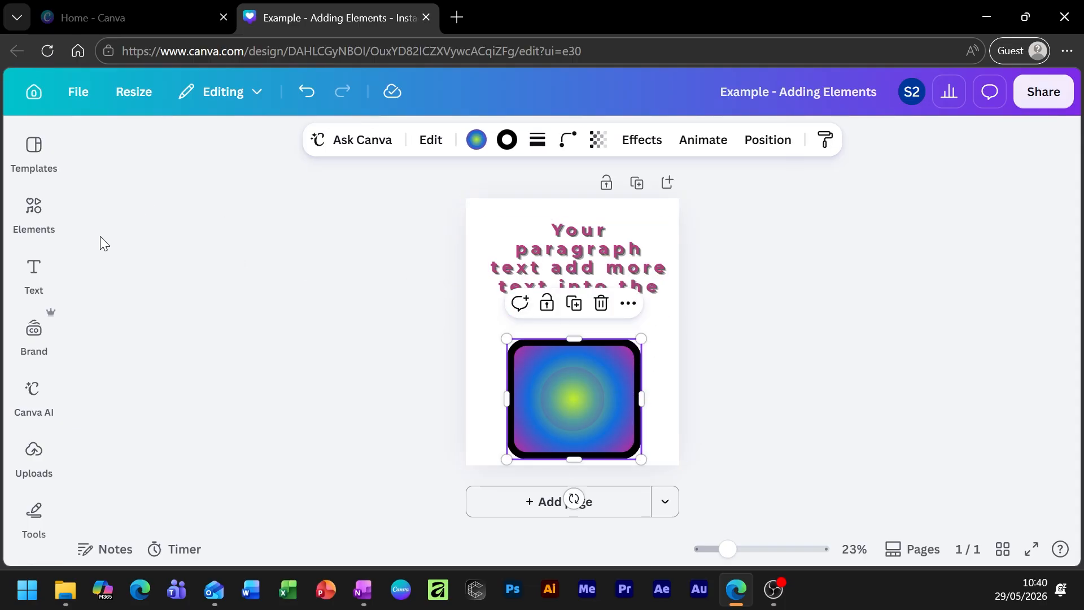
click(41, 223)
scroll(194, 435, down, 4)
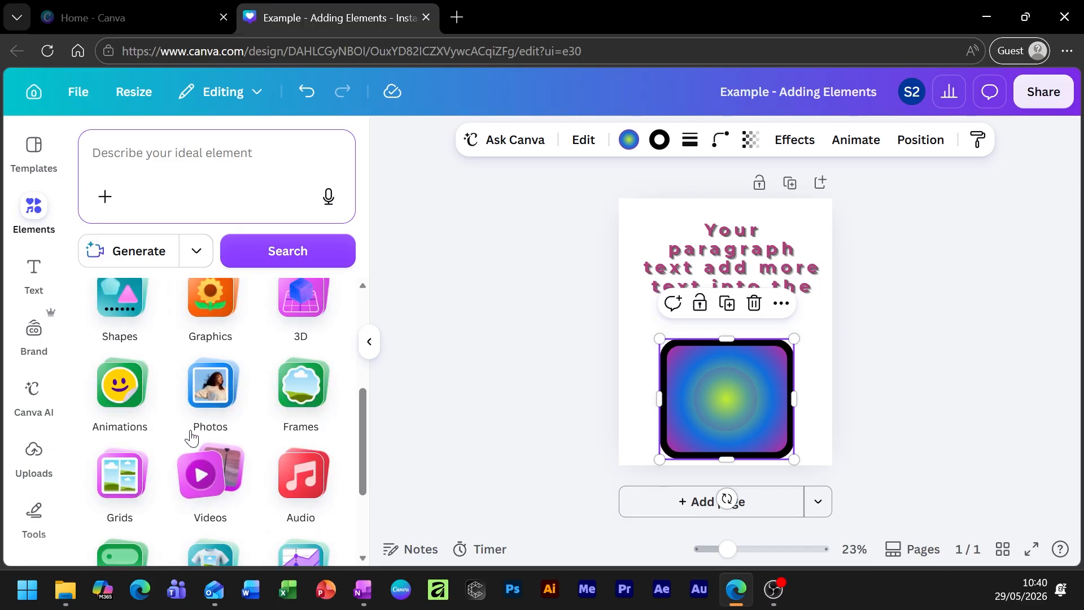
scroll(206, 407, up, 1)
click(221, 377)
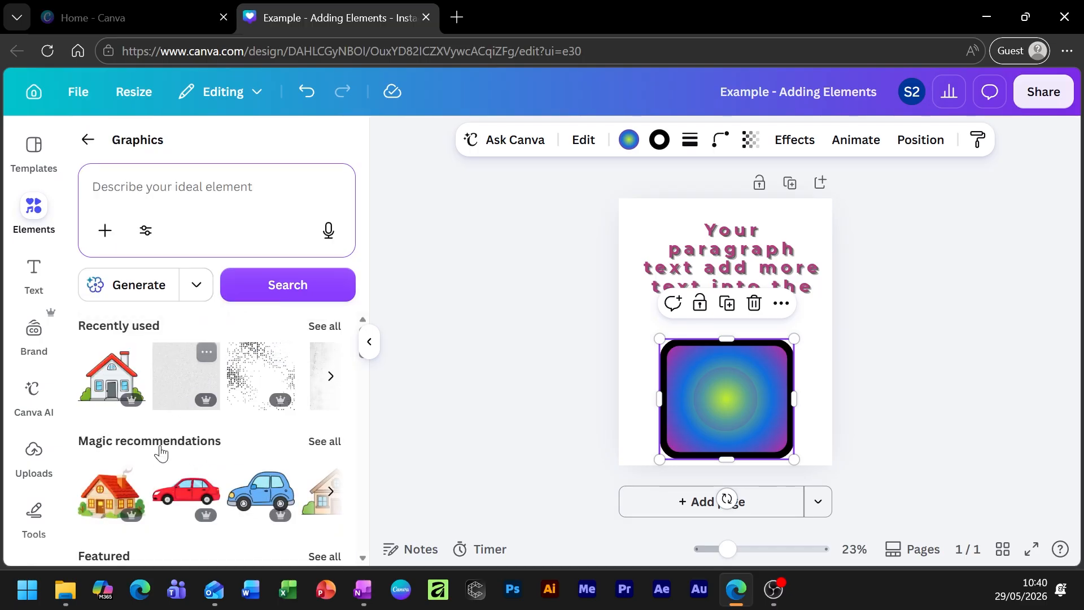
scroll(191, 414, down, 1)
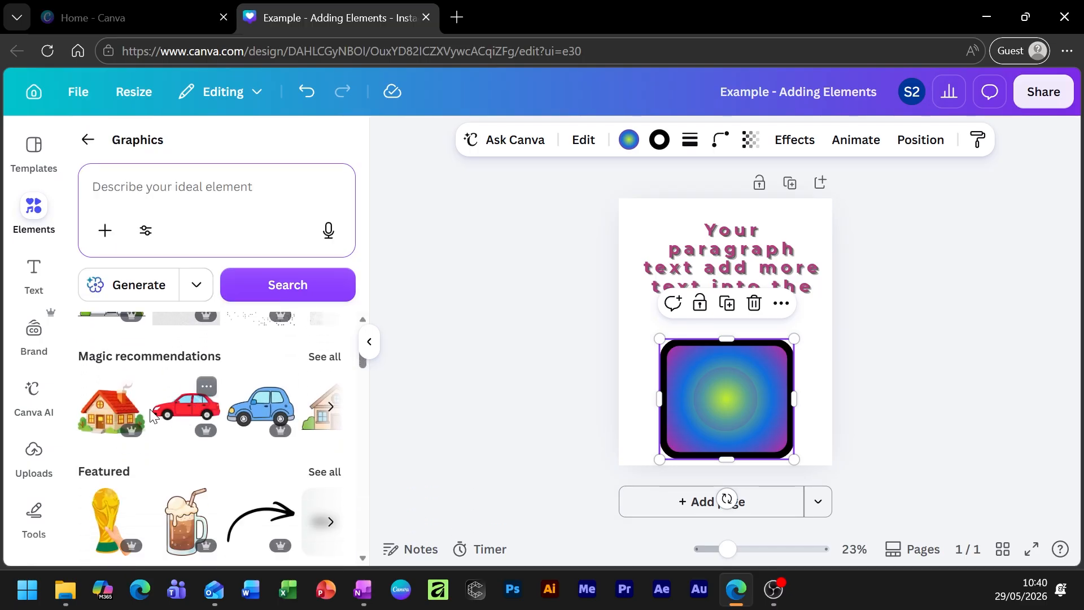
click(198, 411)
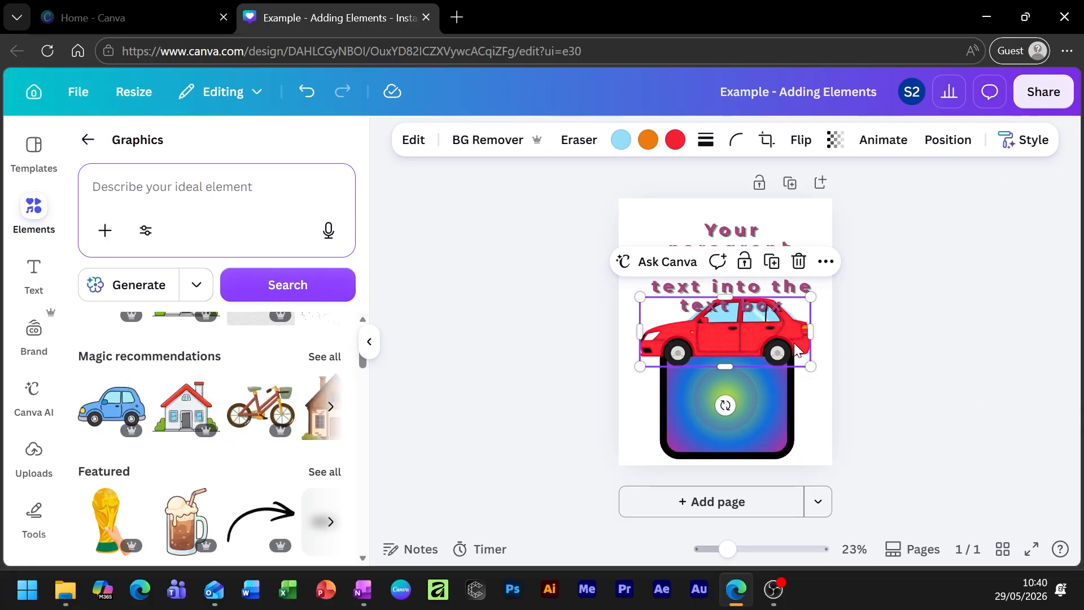
Add a second page and move the red car from page 1 to the middle of page 2.
click(802, 372)
click(770, 502)
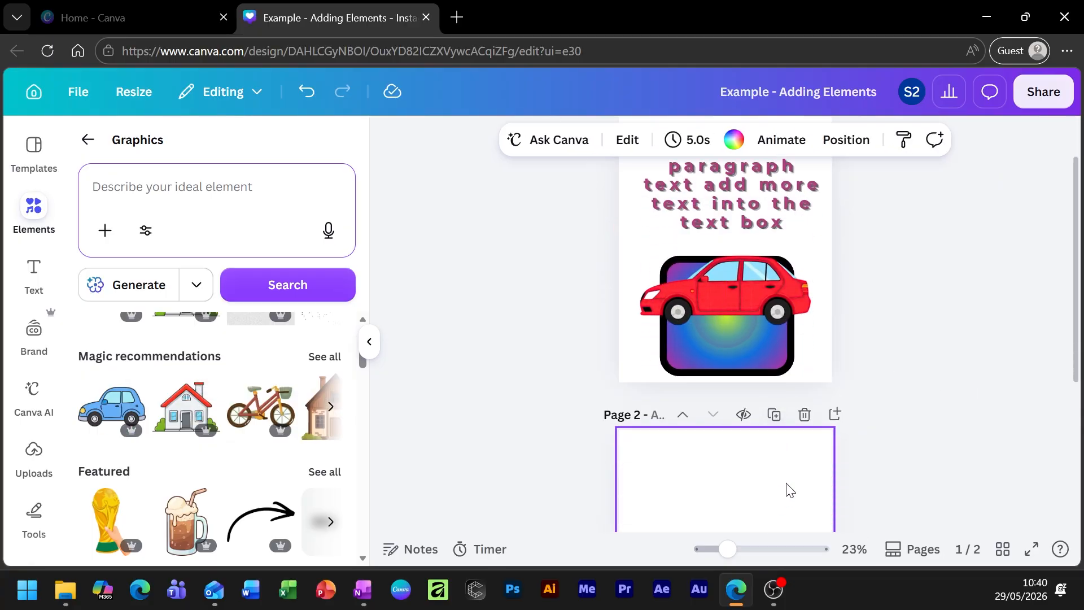
scroll(802, 277, up, 3)
drag(751, 299, 752, 506)
drag(763, 320, 762, 392)
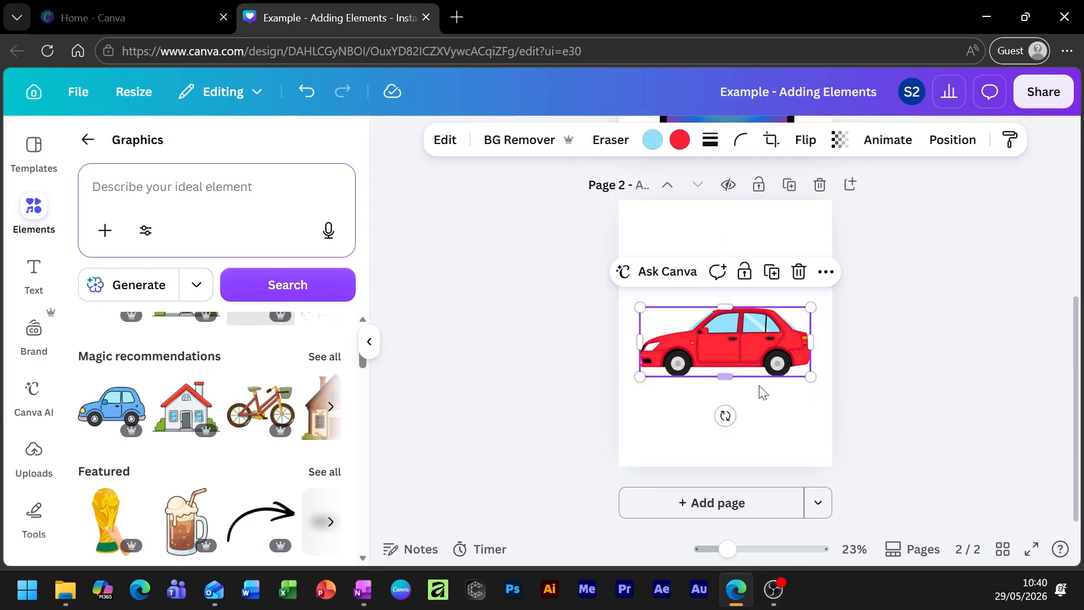
Recolor the car's red bodywork to the medium purple from the default solid colors.
mouse_move(754, 557)
mouse_down()
mouse_move(780, 553)
mouse_move(761, 554)
mouse_up()
scroll(797, 423, down, 2)
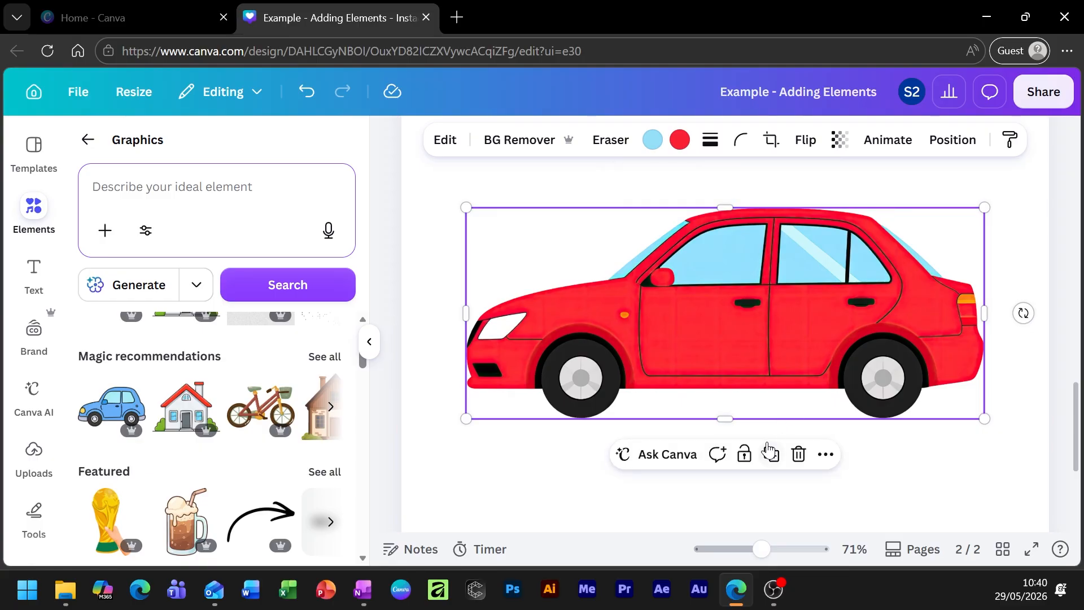
click(540, 483)
click(657, 330)
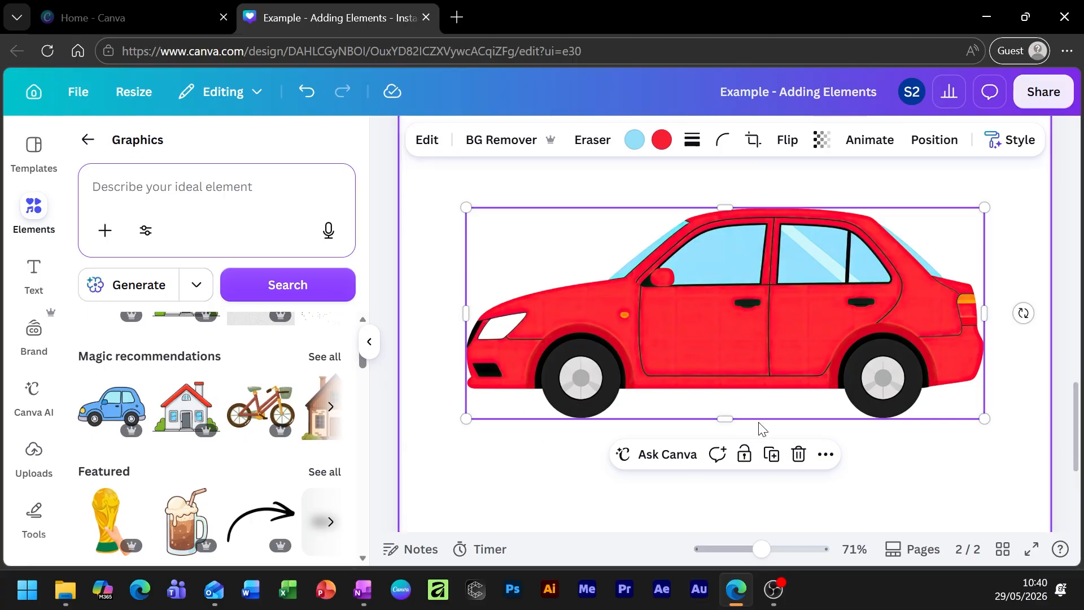
click(662, 141)
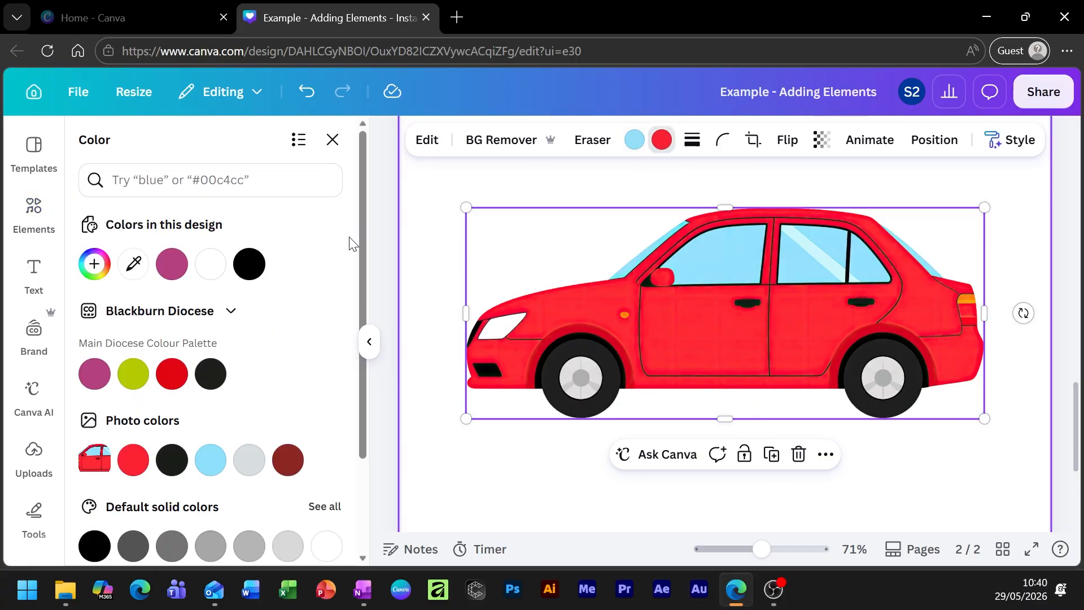
scroll(262, 319, down, 2)
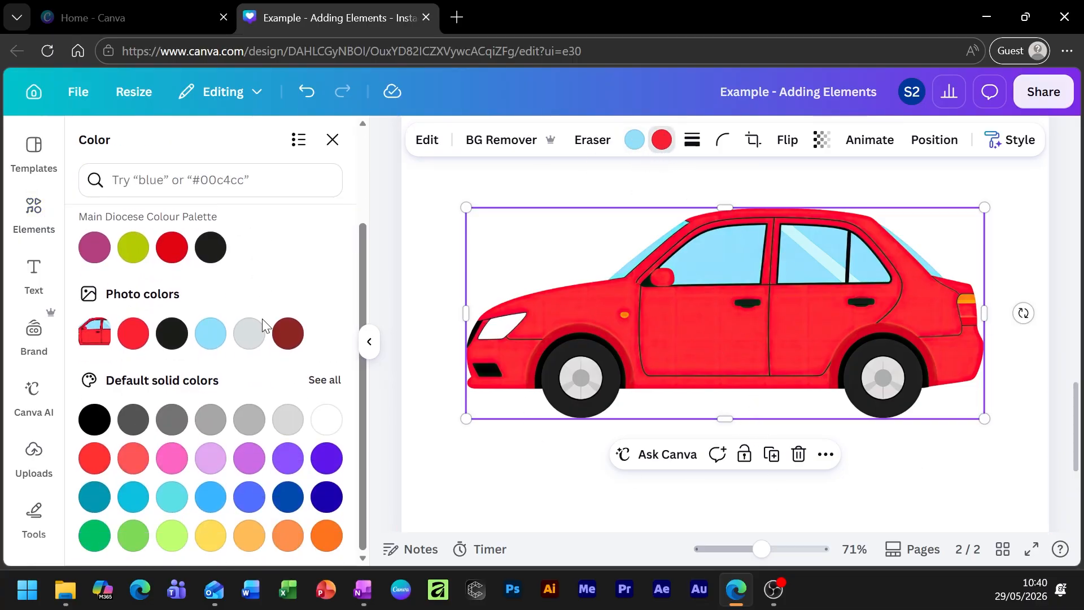
click(252, 468)
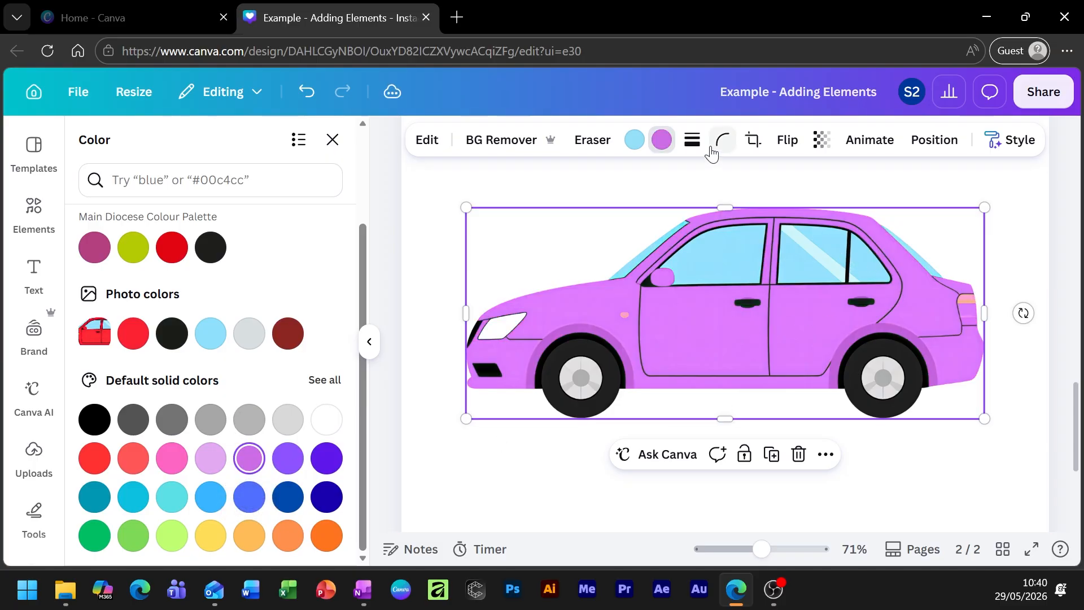
Recolor the car's light blue windows to dark gray, trying black as an alternative.
click(638, 145)
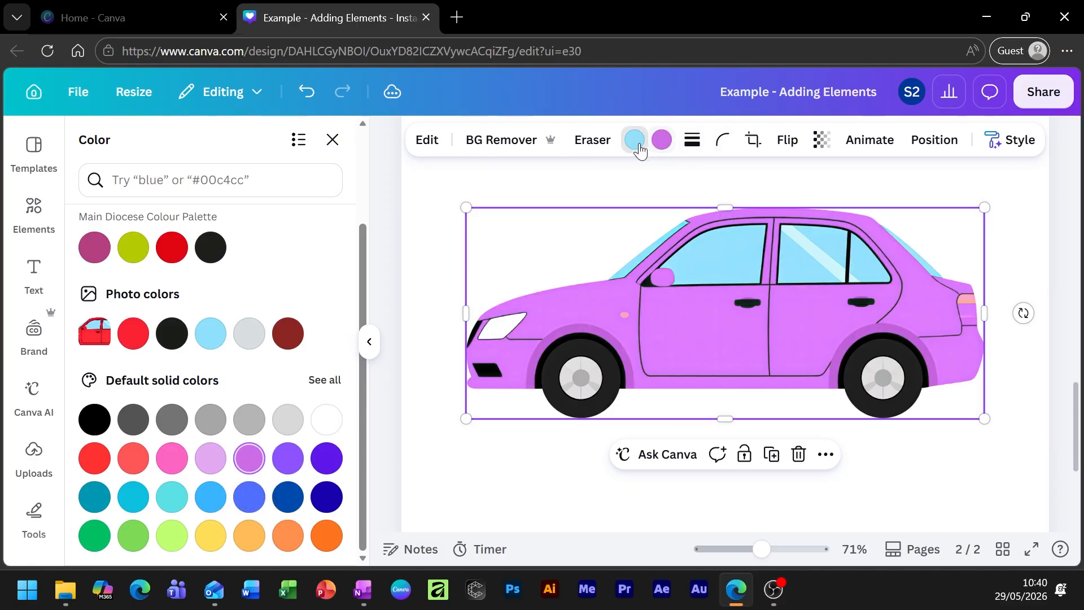
click(140, 425)
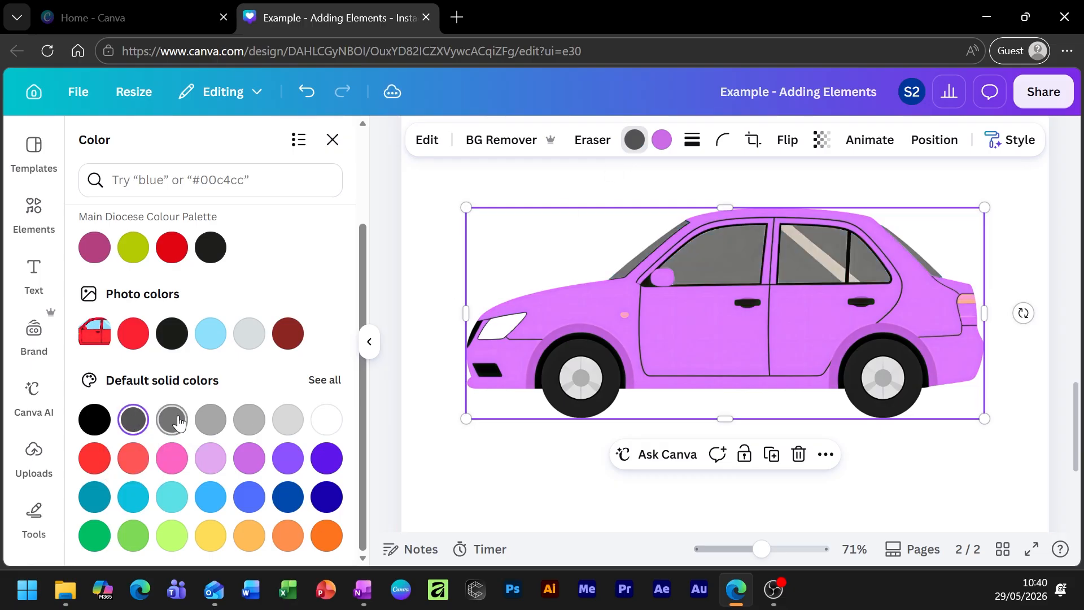
click(95, 420)
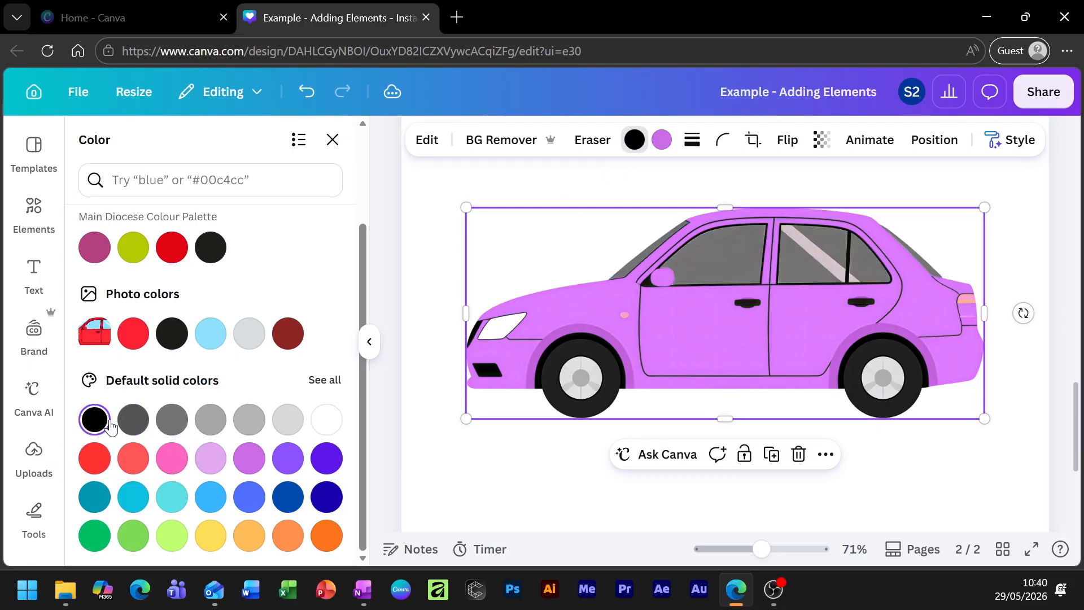
click(134, 419)
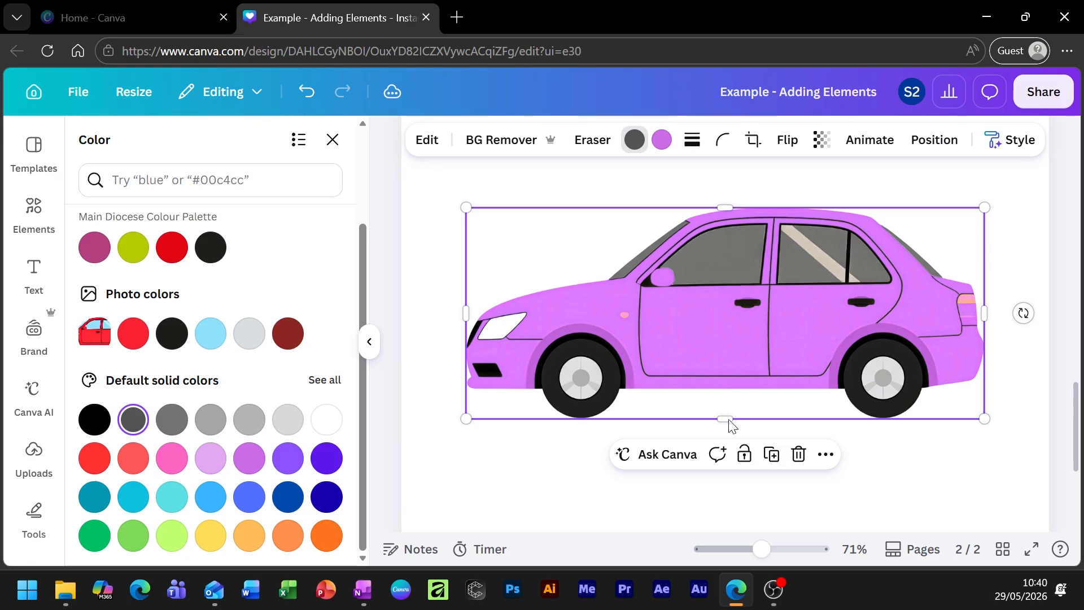
scroll(732, 425, up, 3)
click(573, 228)
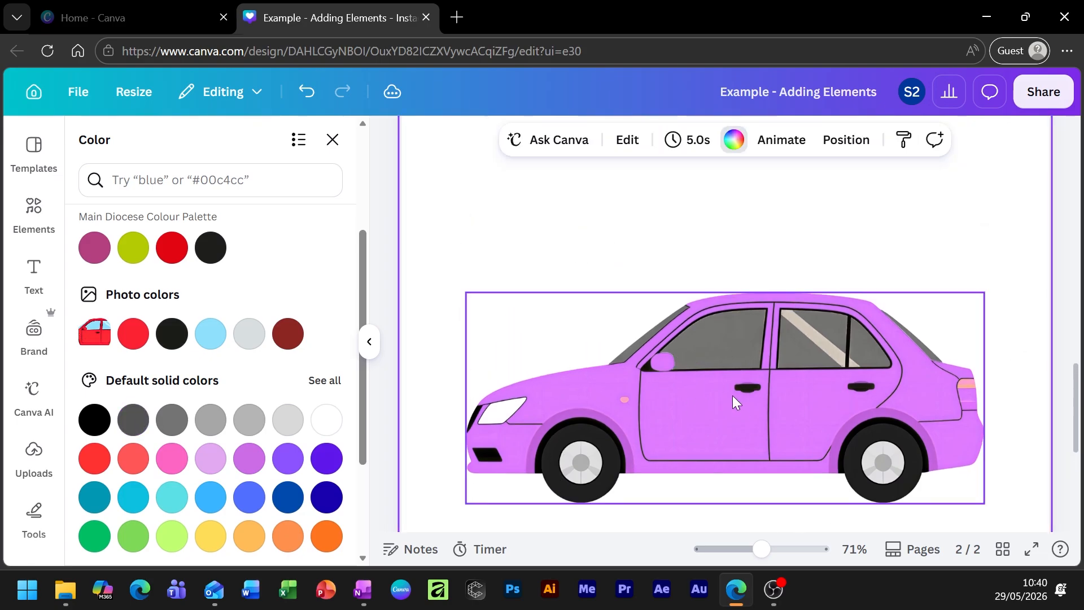
Crop the car graphic from its upper edge, trimming only a thin strip off the roof.
click(733, 395)
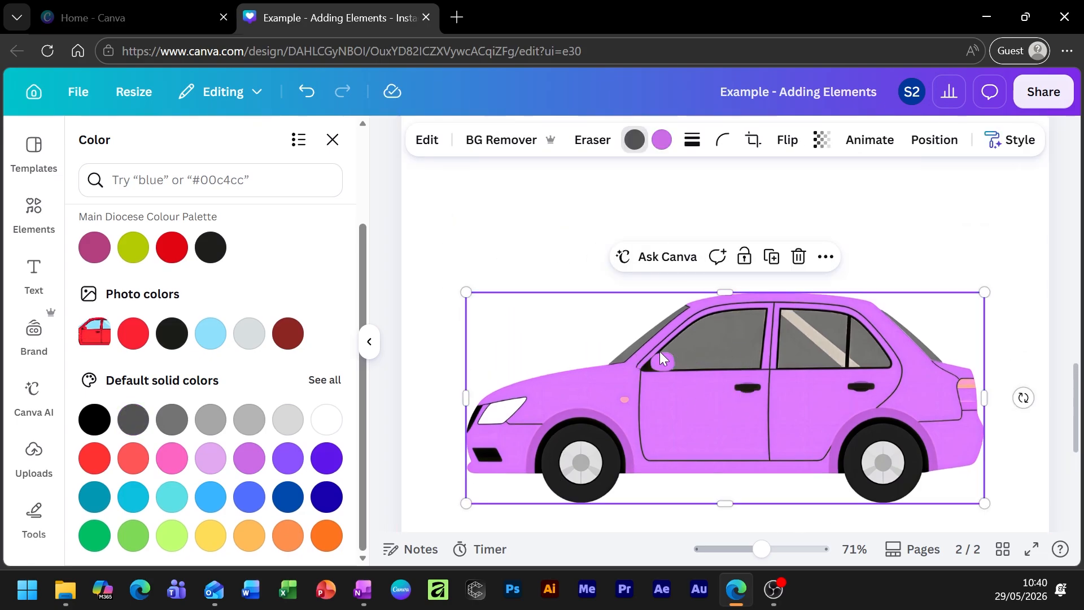
scroll(711, 476, down, 5)
scroll(715, 466, up, 4)
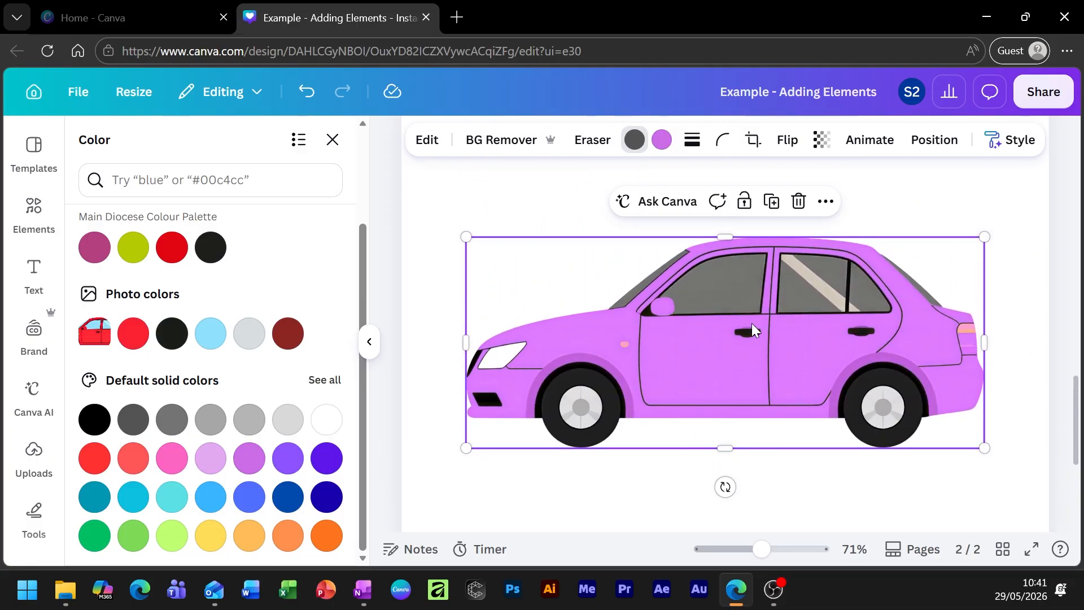
drag(725, 244, 728, 302)
mouse_move(731, 229)
mouse_down()
mouse_move(732, 262)
mouse_move(731, 227)
mouse_move(732, 248)
mouse_up()
click(918, 223)
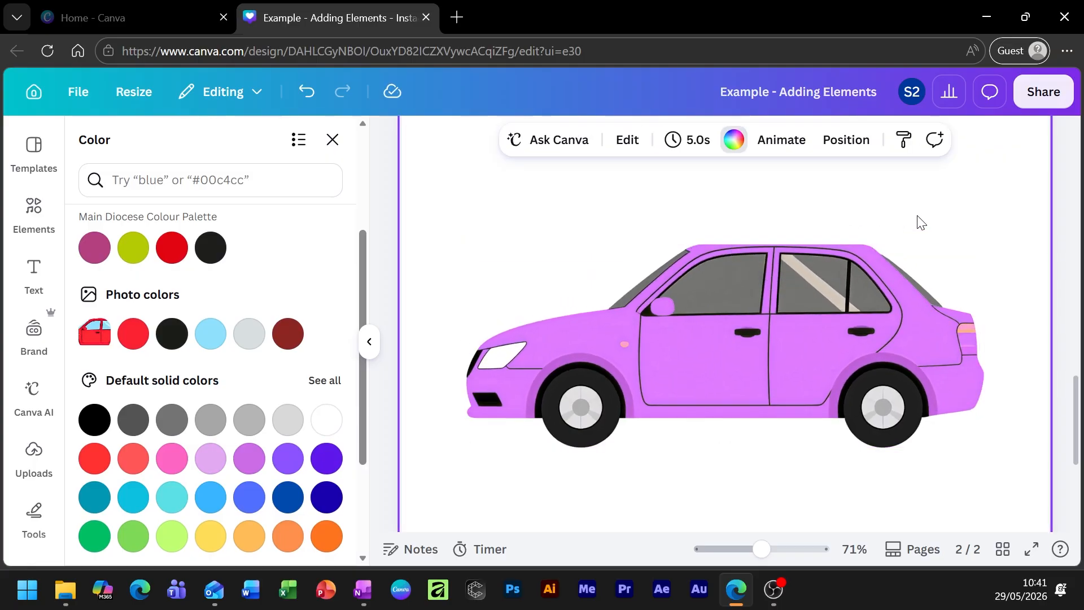
Select the paragraph text box on page 1.
scroll(874, 365, up, 5)
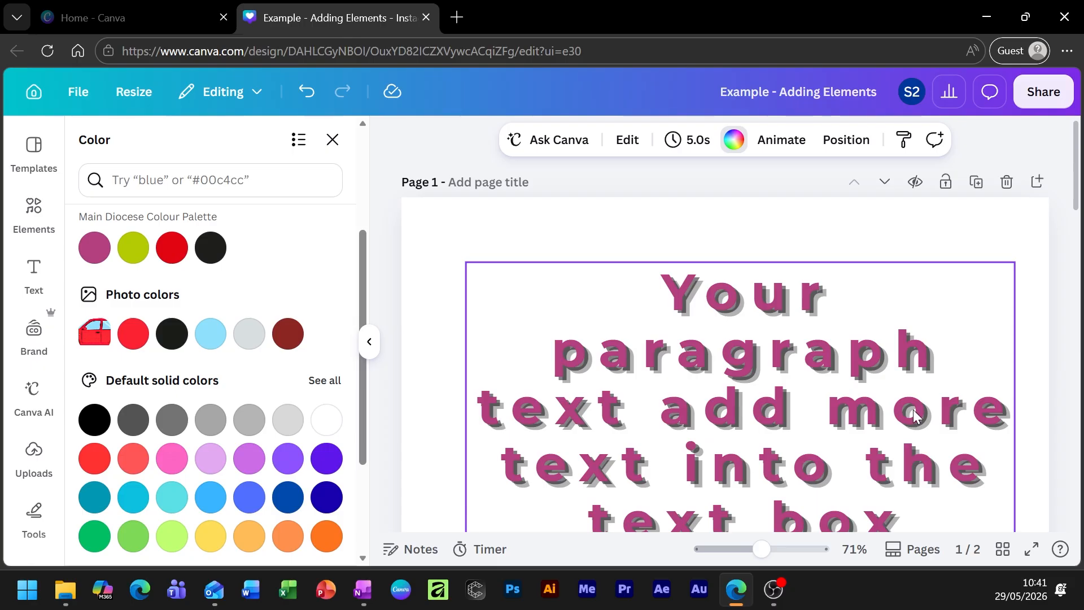
click(781, 395)
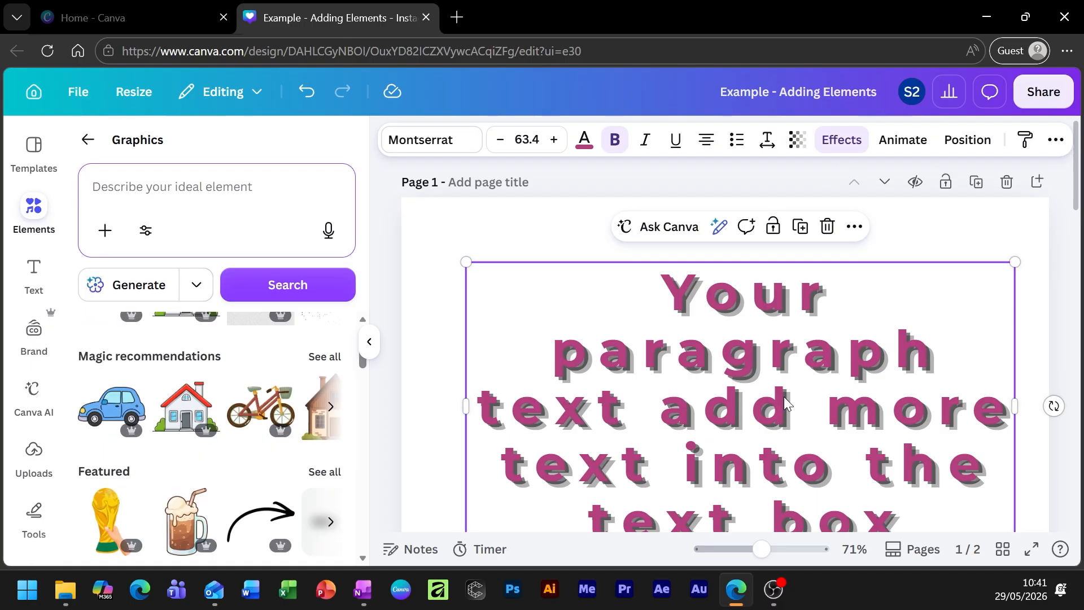